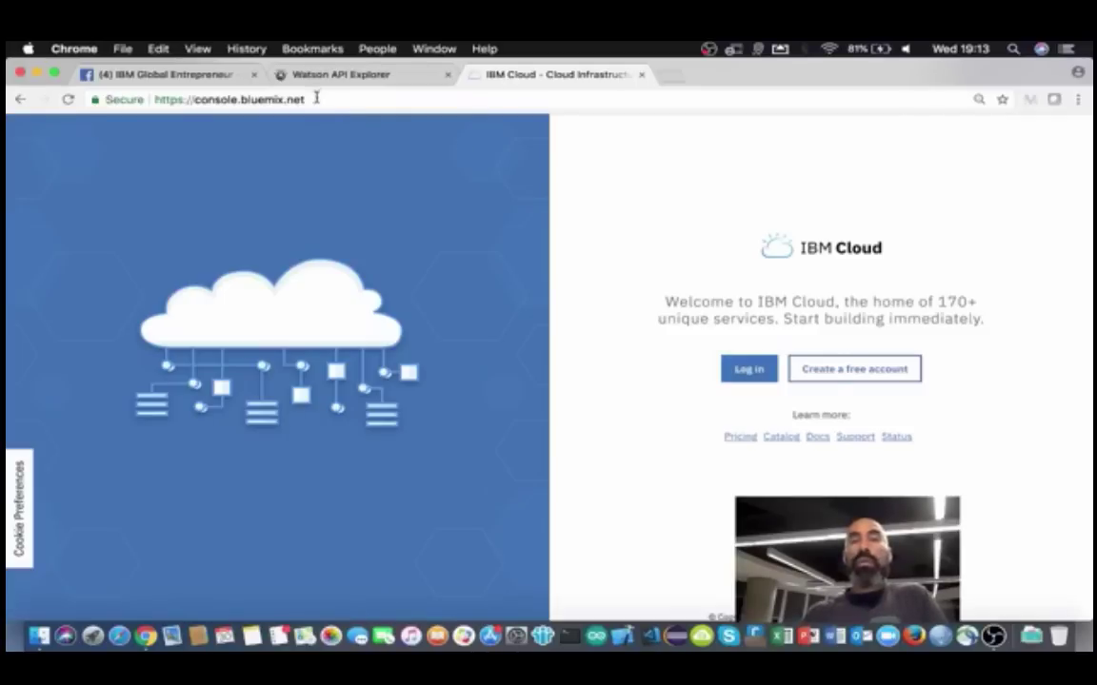
Step: Select the bluemix.net domain in the address bar and start logging in from the welcome page
drag(244, 99, 317, 102)
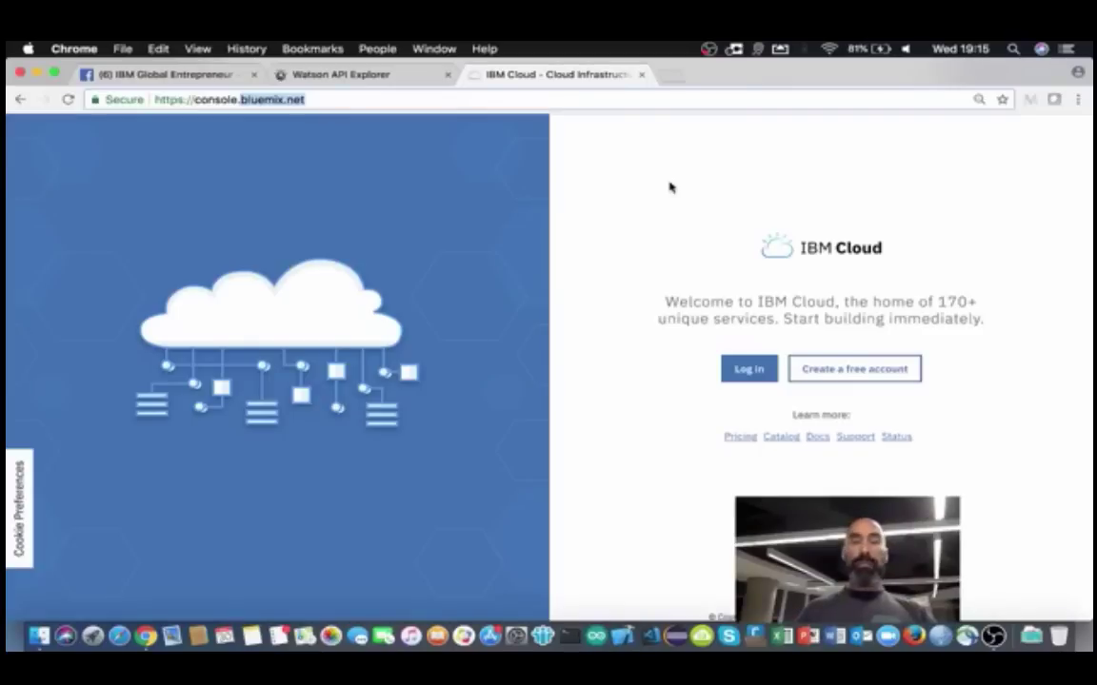
click(743, 370)
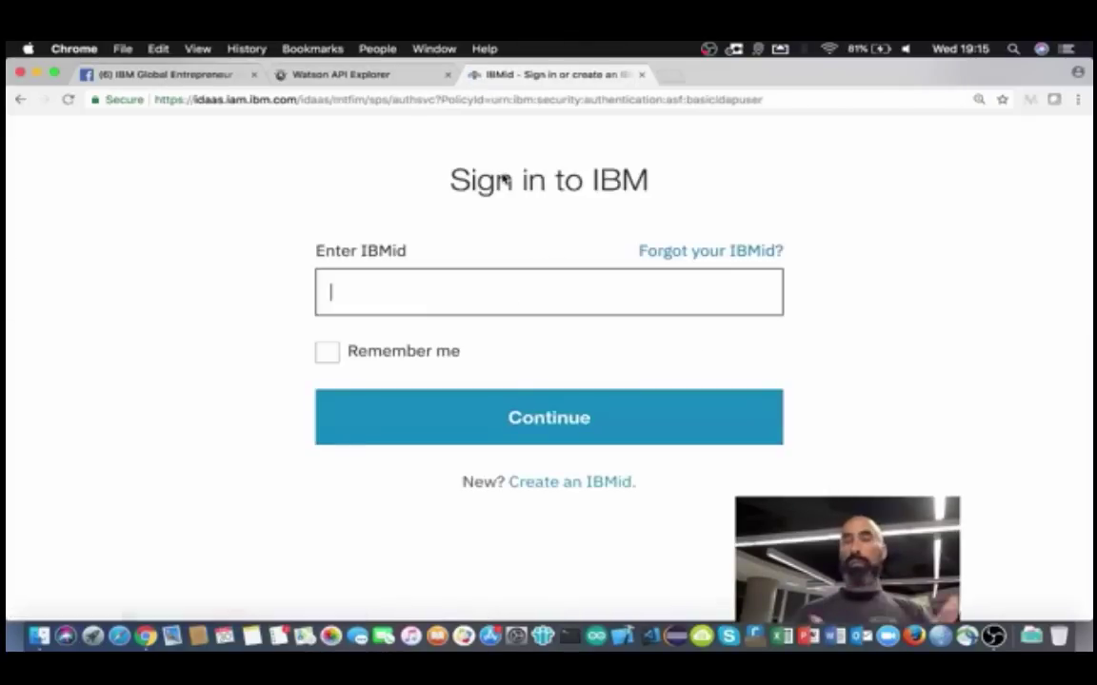
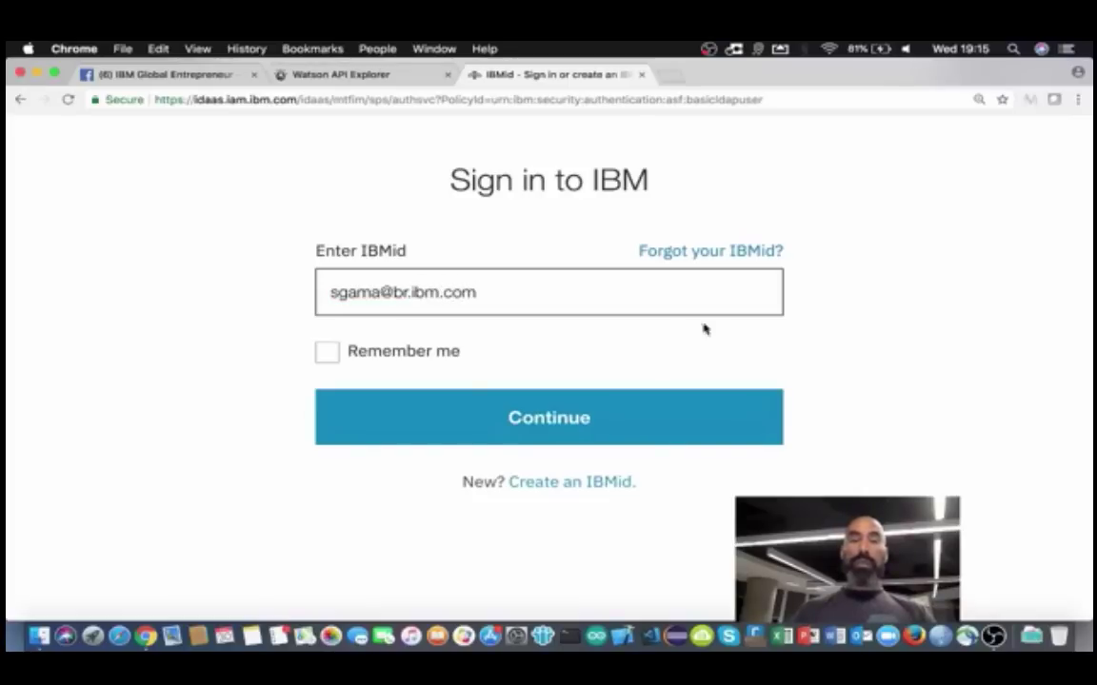
Step: Enter the IBMid e-mail address and continue to the w3id sign-in page
click(557, 419)
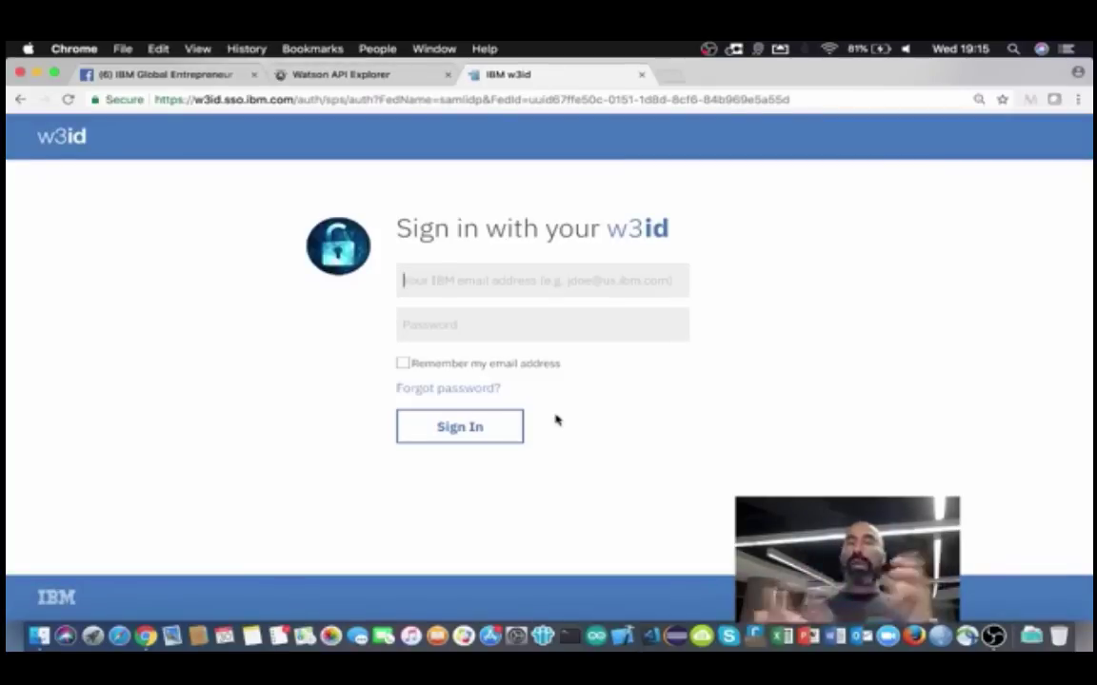
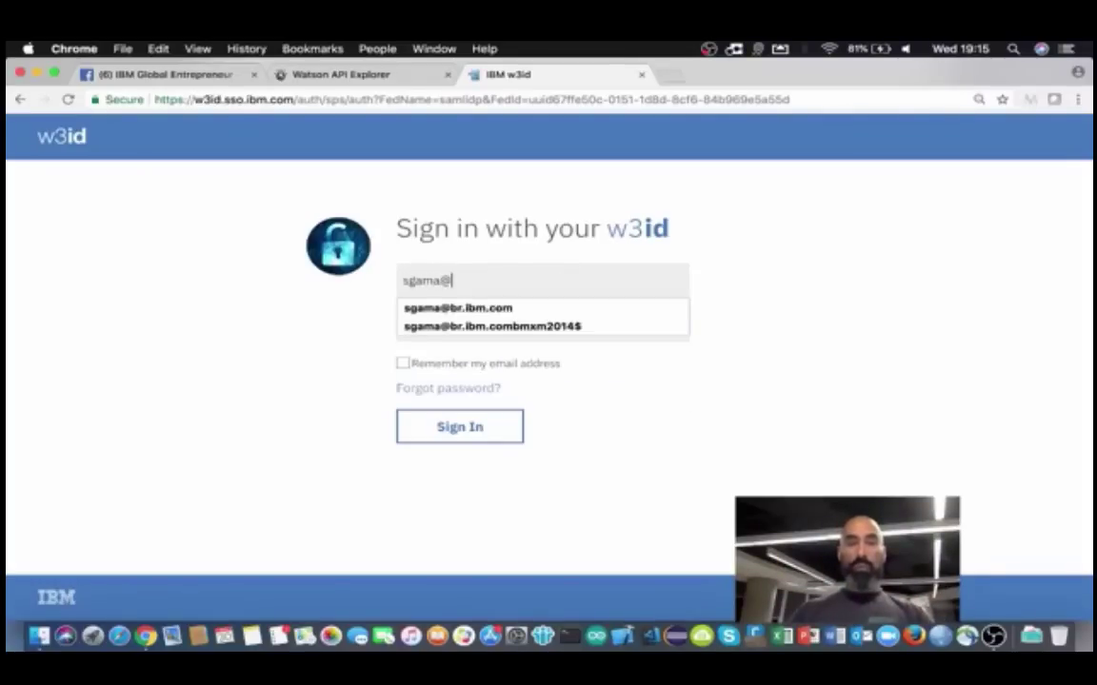
Step: Sign in to w3id with the suggested e-mail address and the account password
key(Down)
key(Return)
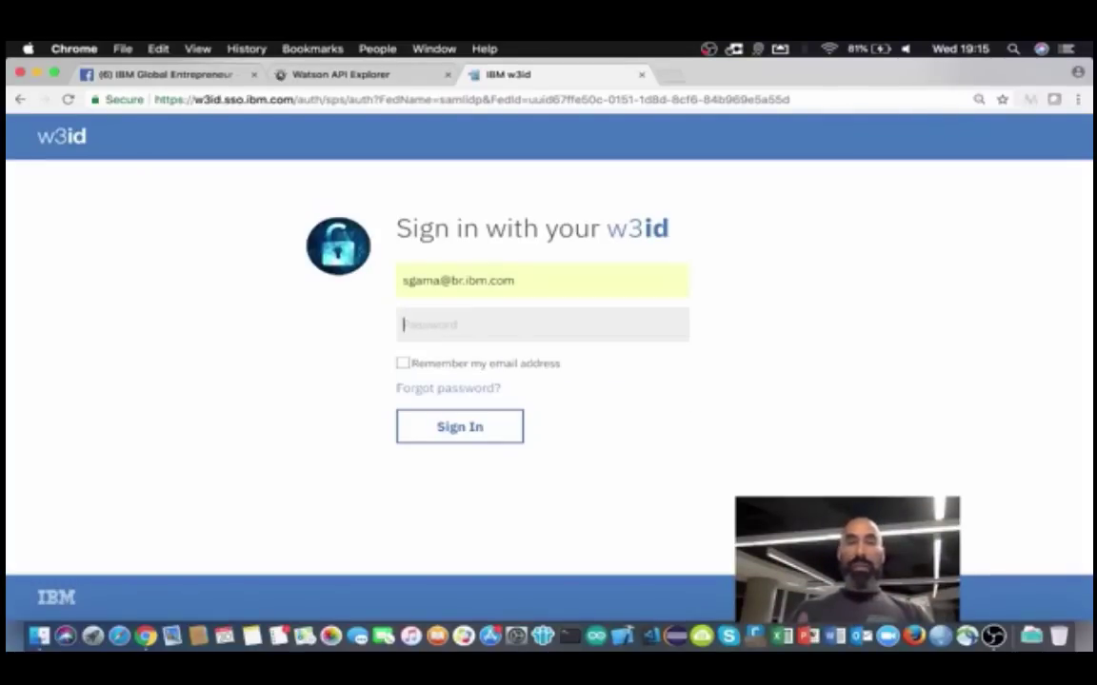
key(Tab)
text(******)
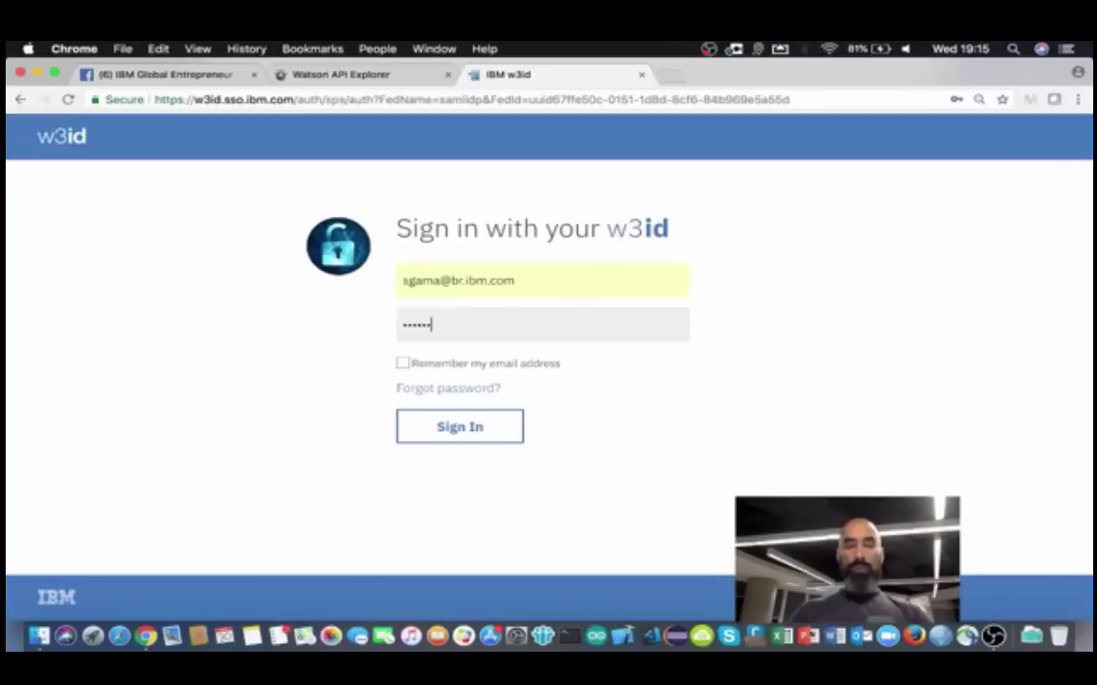
text(**)
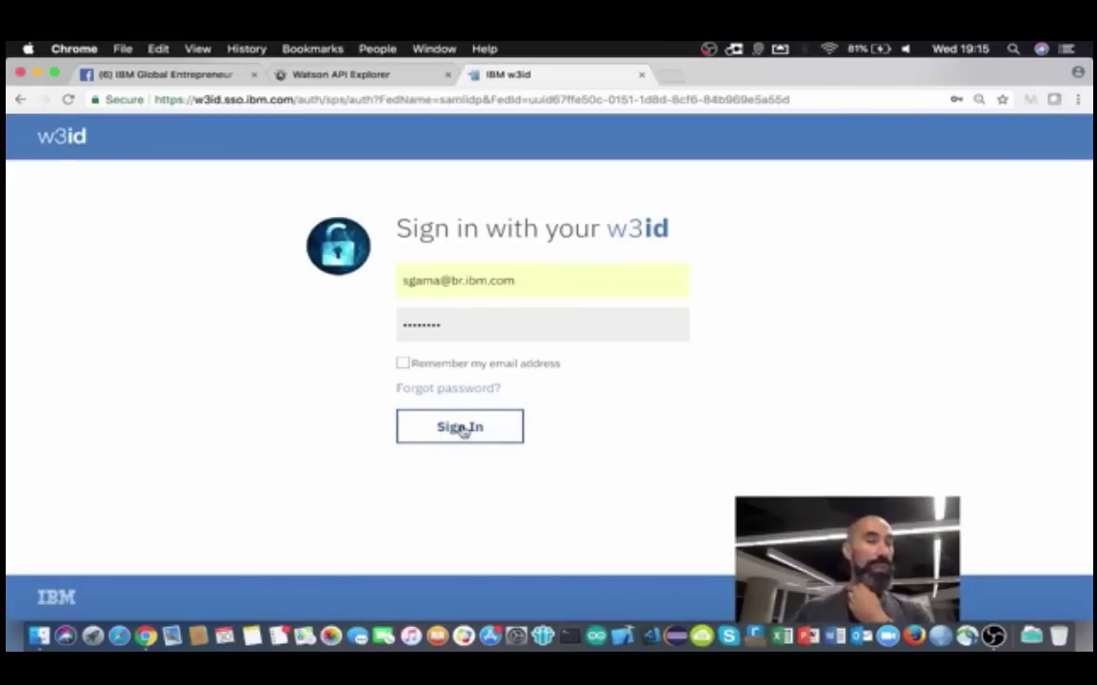
double_click(455, 323)
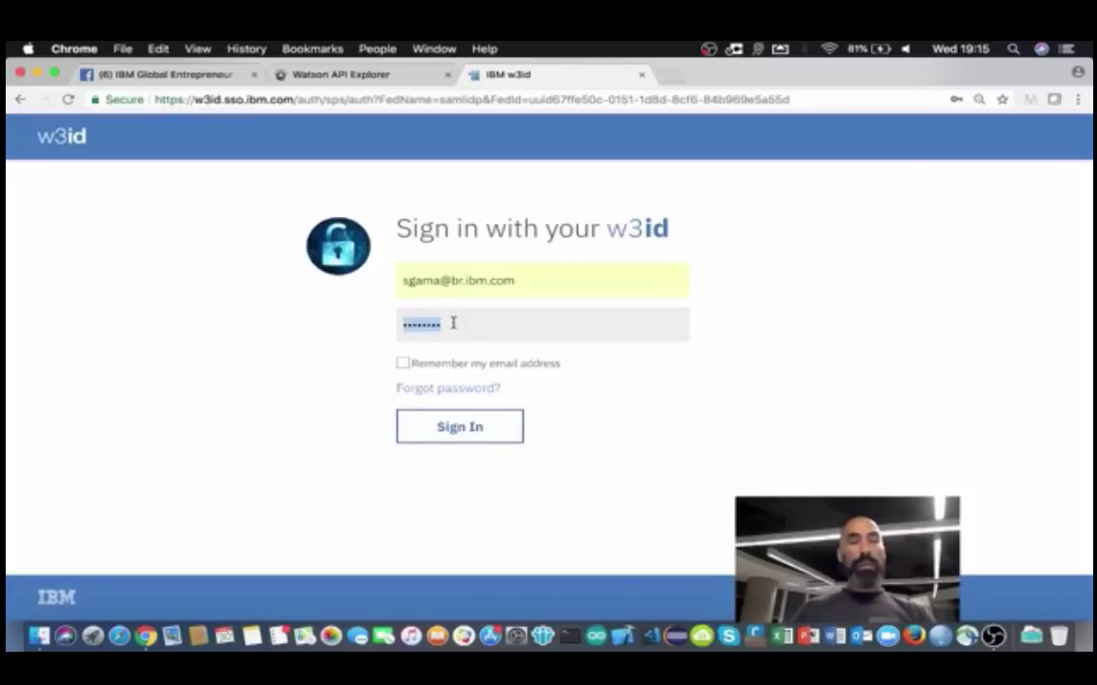
text(••)
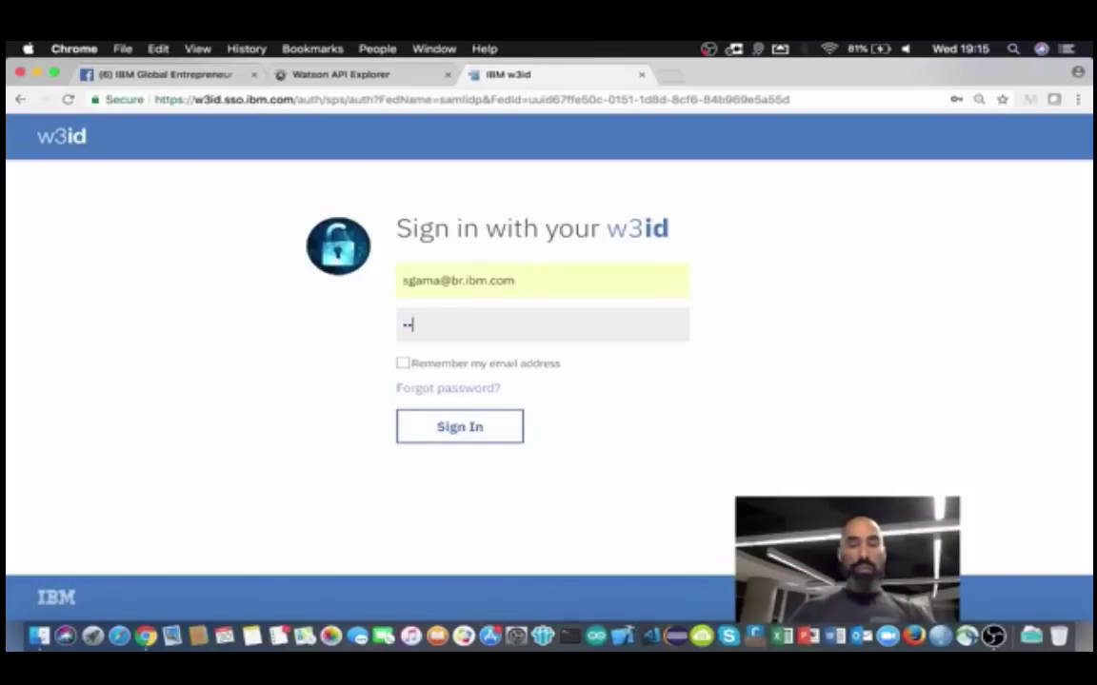
text(•••••••)
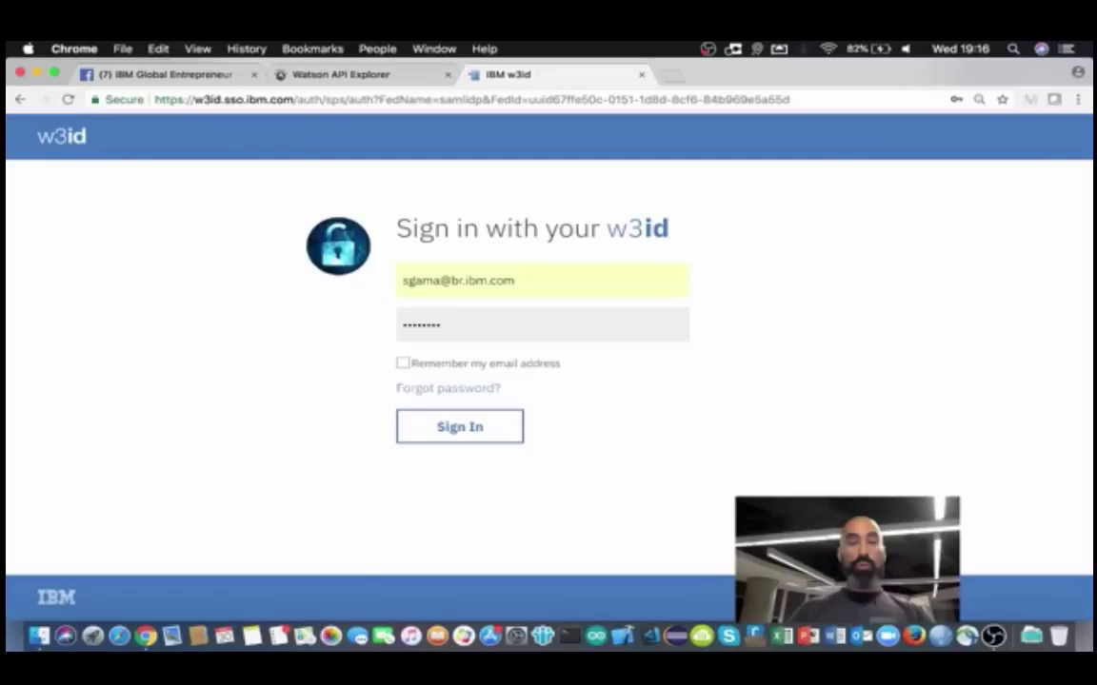
key(Return)
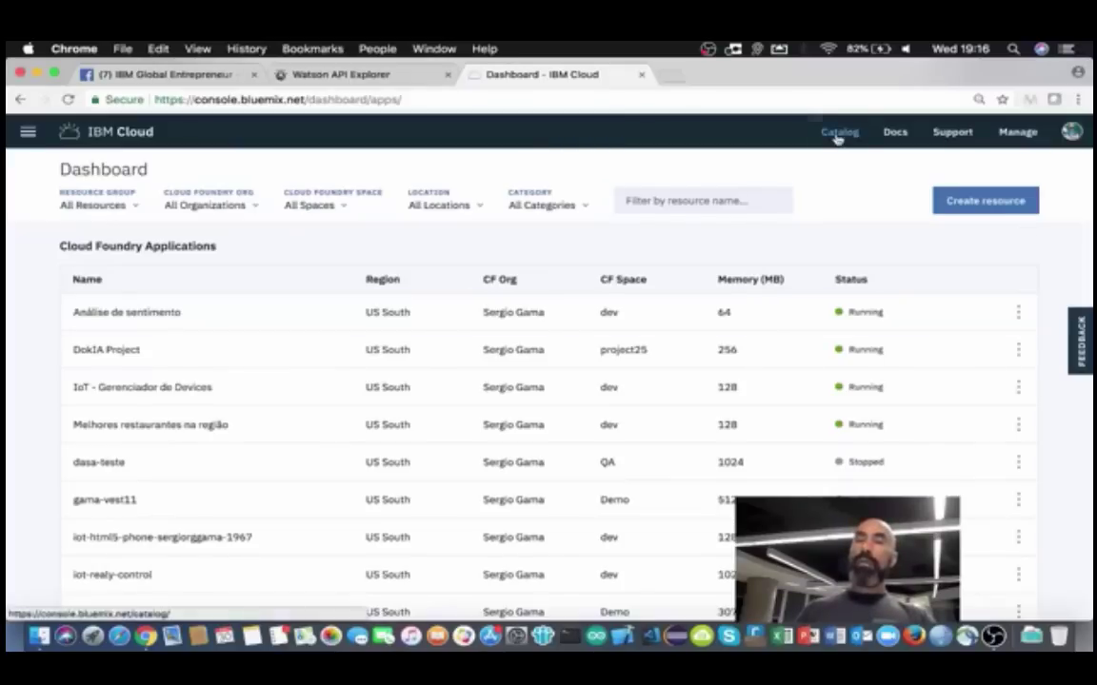
Step: Open the IBM Cloud Catalog from the dashboard's top navigation bar
click(837, 139)
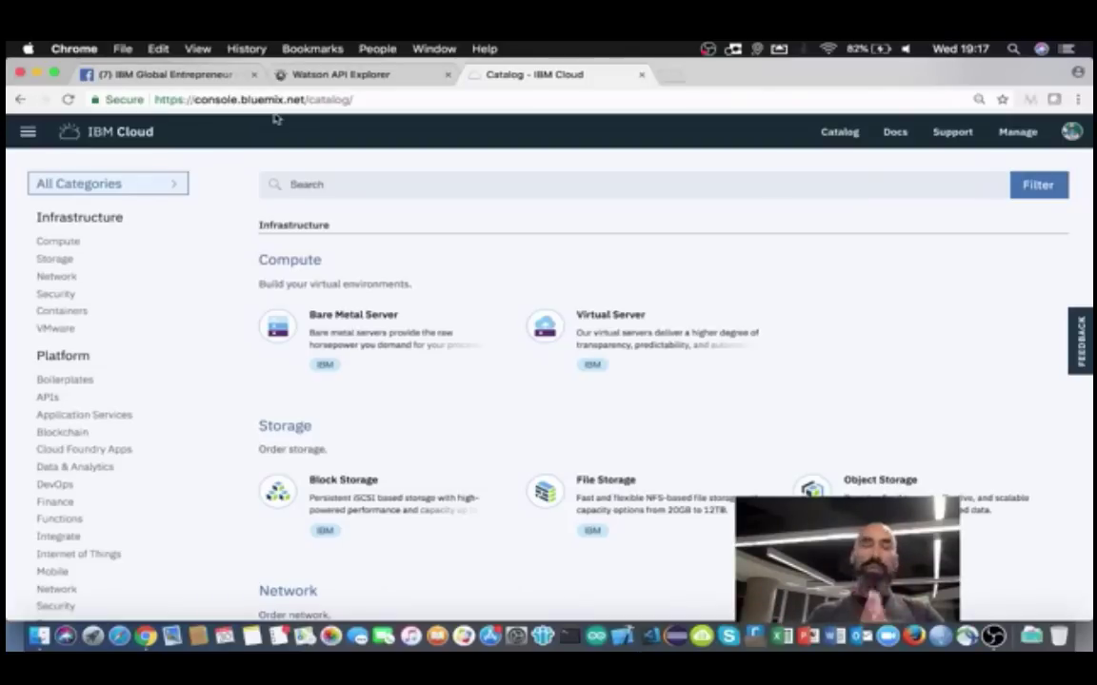
Step: Reload the catalog, adjust the browser zoom, and filter to Infrastructure Network services
click(840, 134)
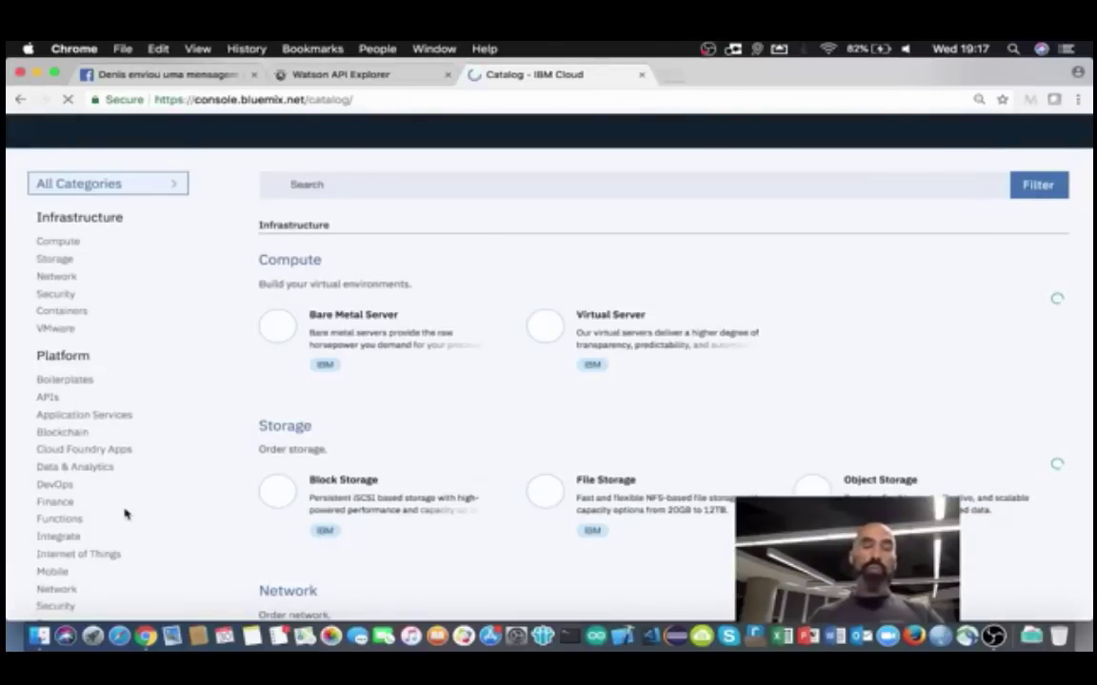
scroll(124, 514, down, 5)
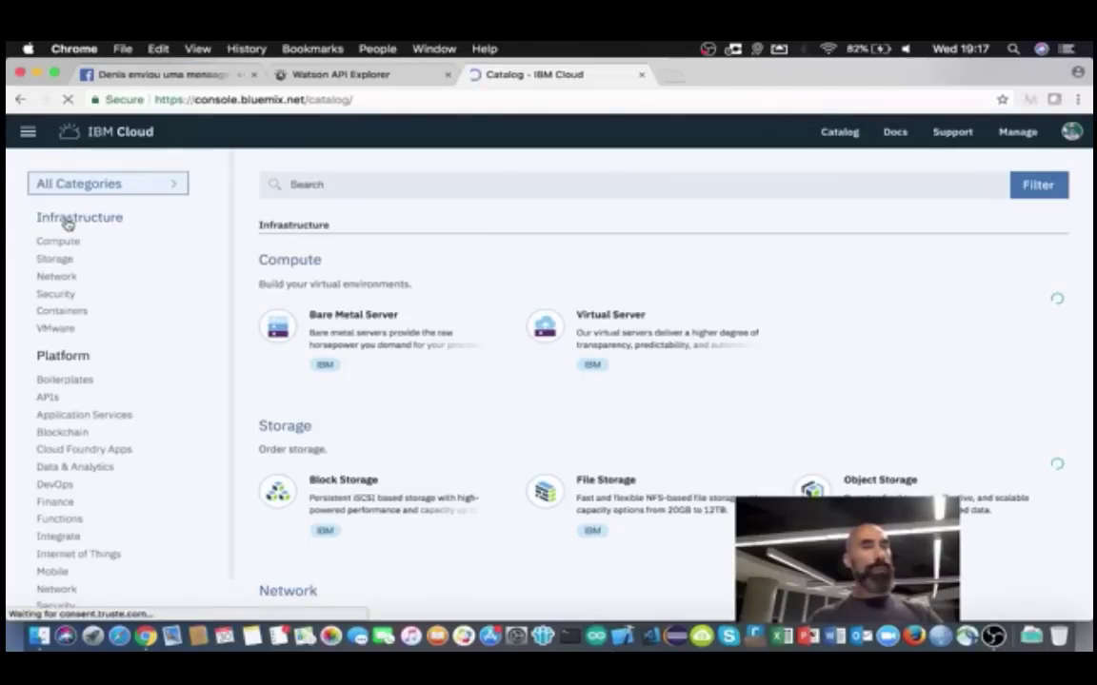
key(super+equal)
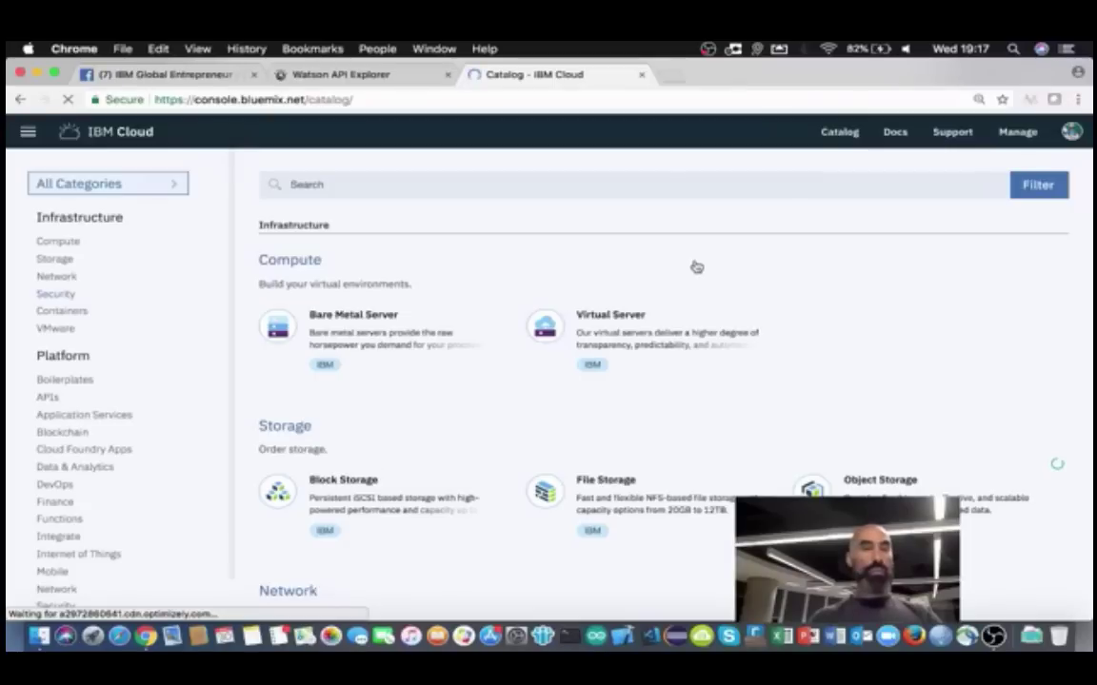
key(super+equal)
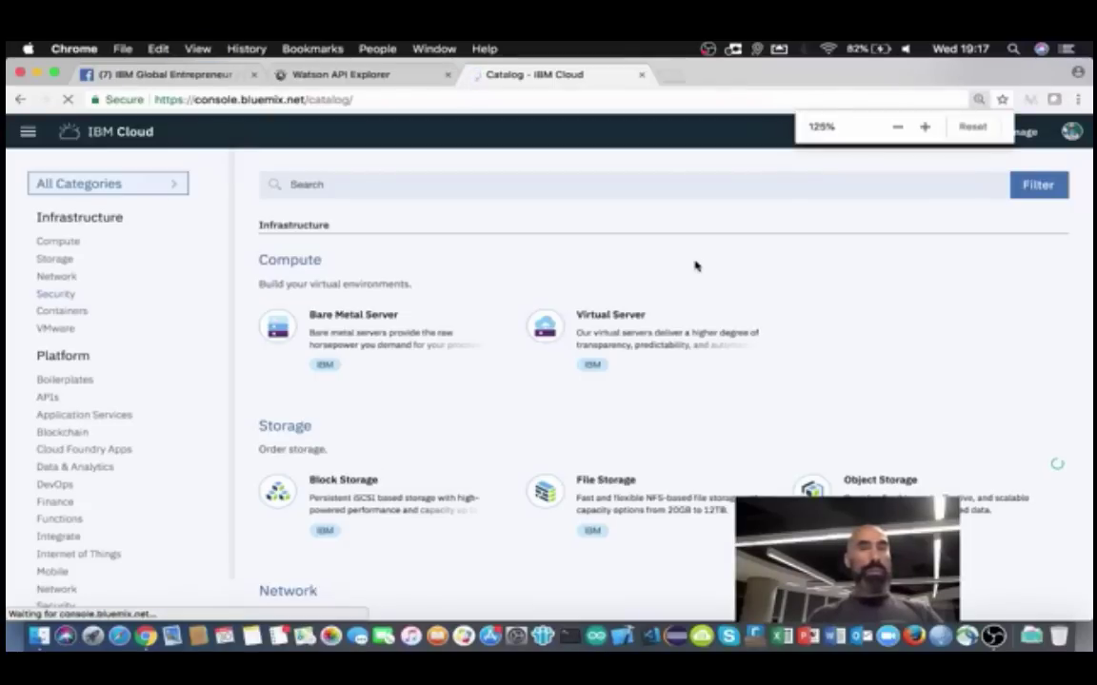
key(super+equal)
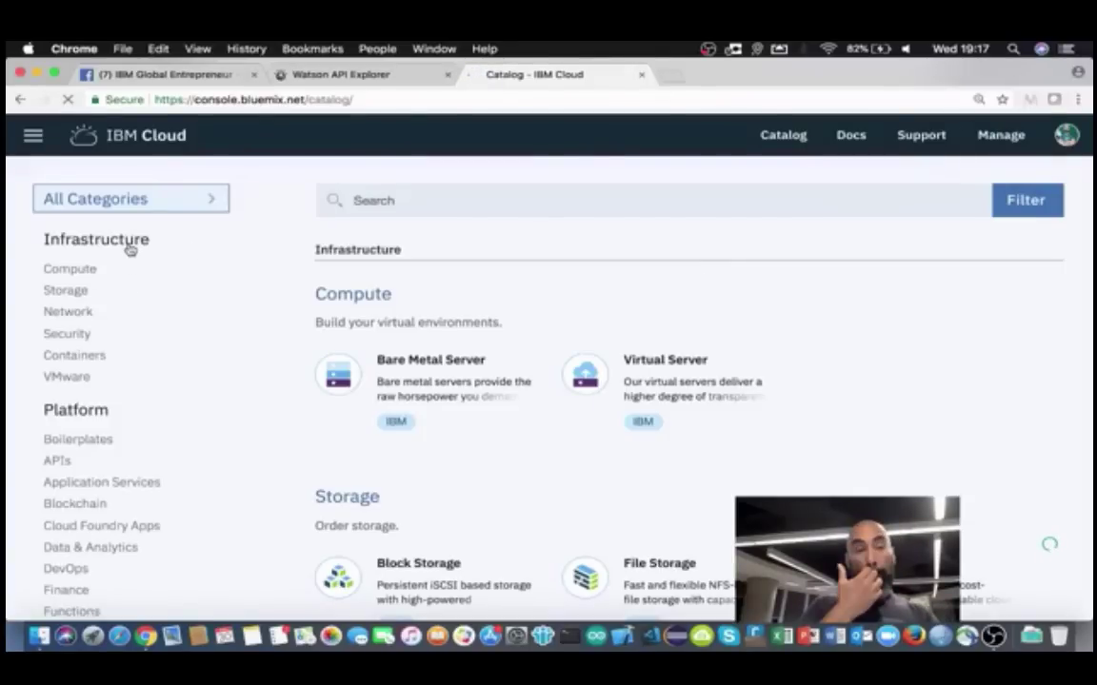
key(super+plus)
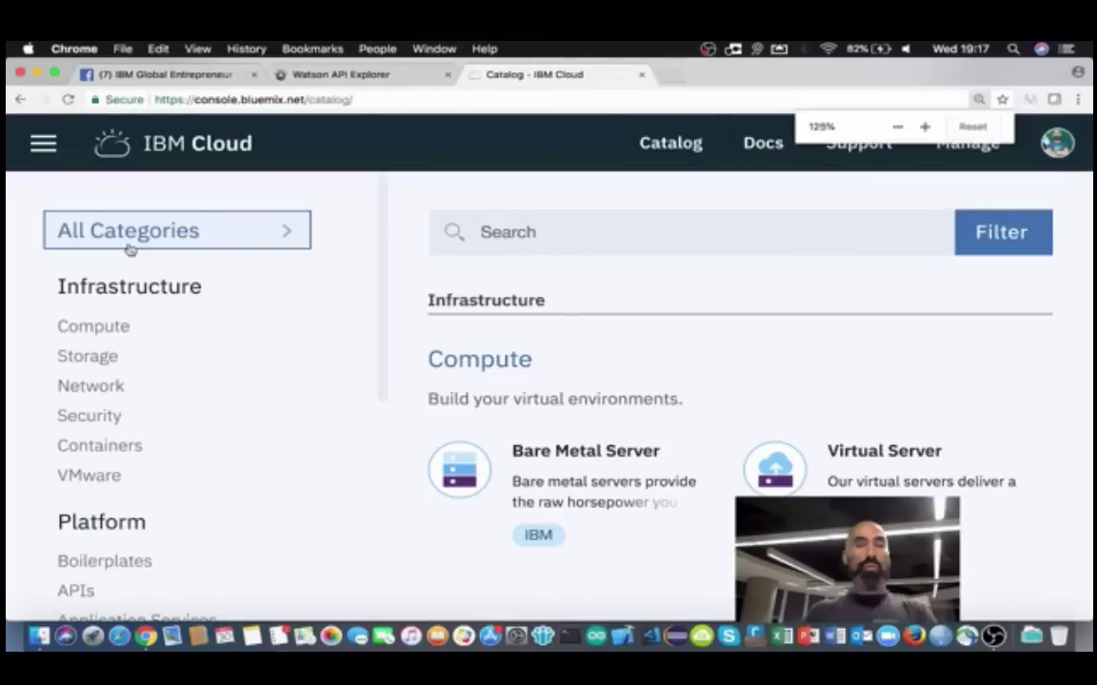
key(super+minus)
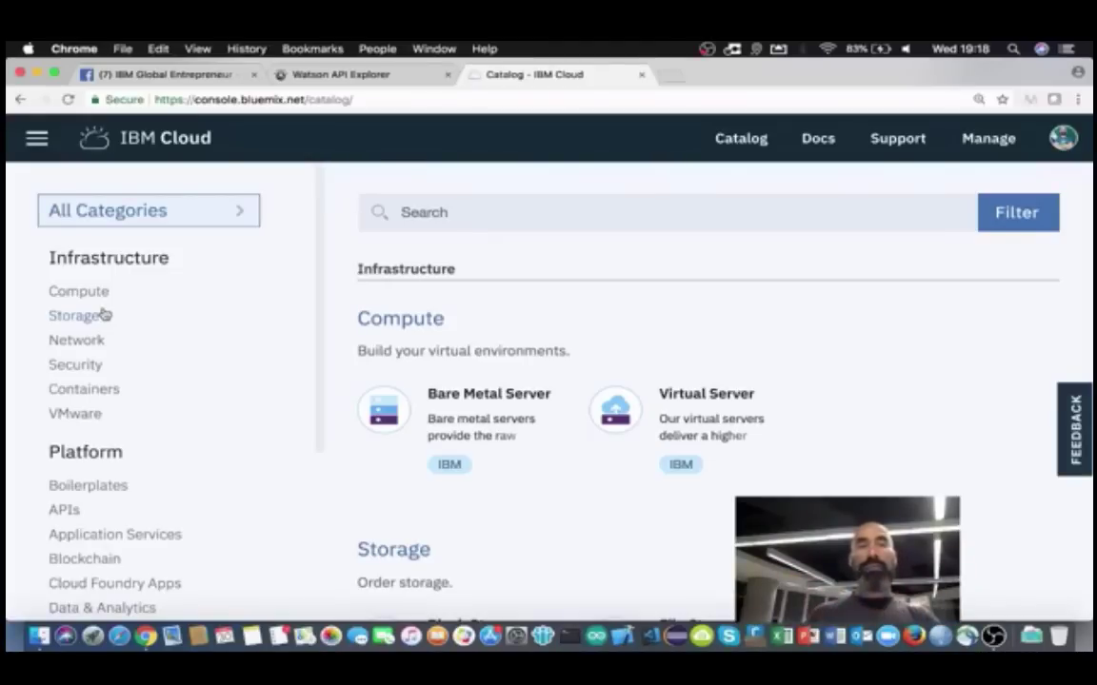
click(69, 341)
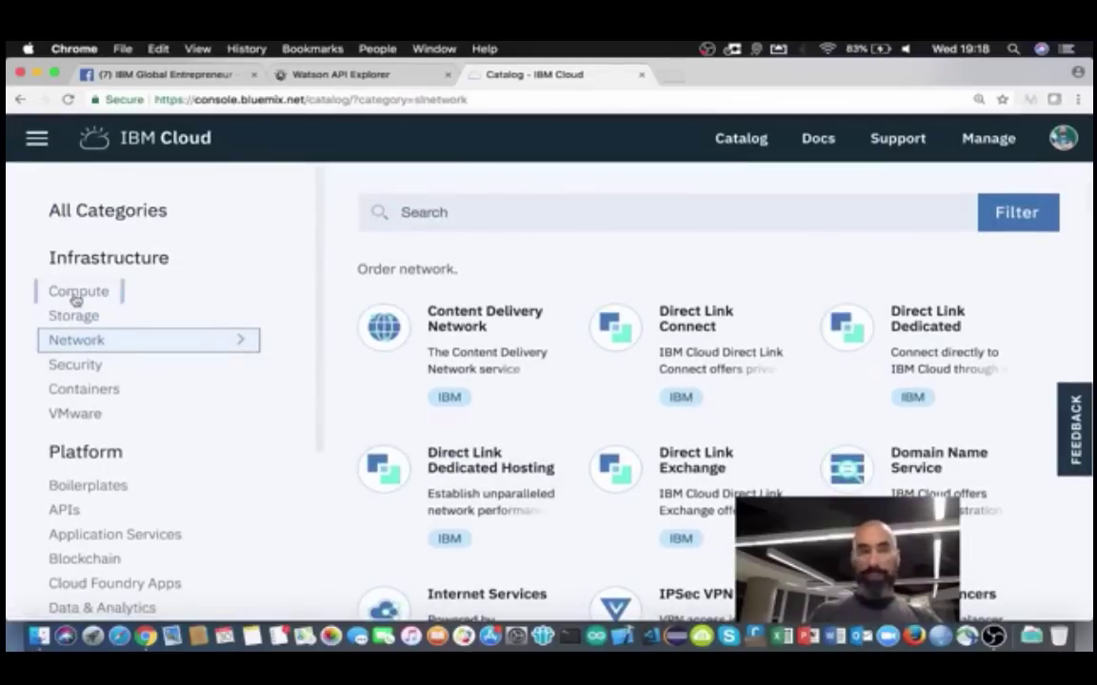
Step: Browse the Compute, Containers and VMware Infrastructure categories, then show the Platform offerings
click(74, 299)
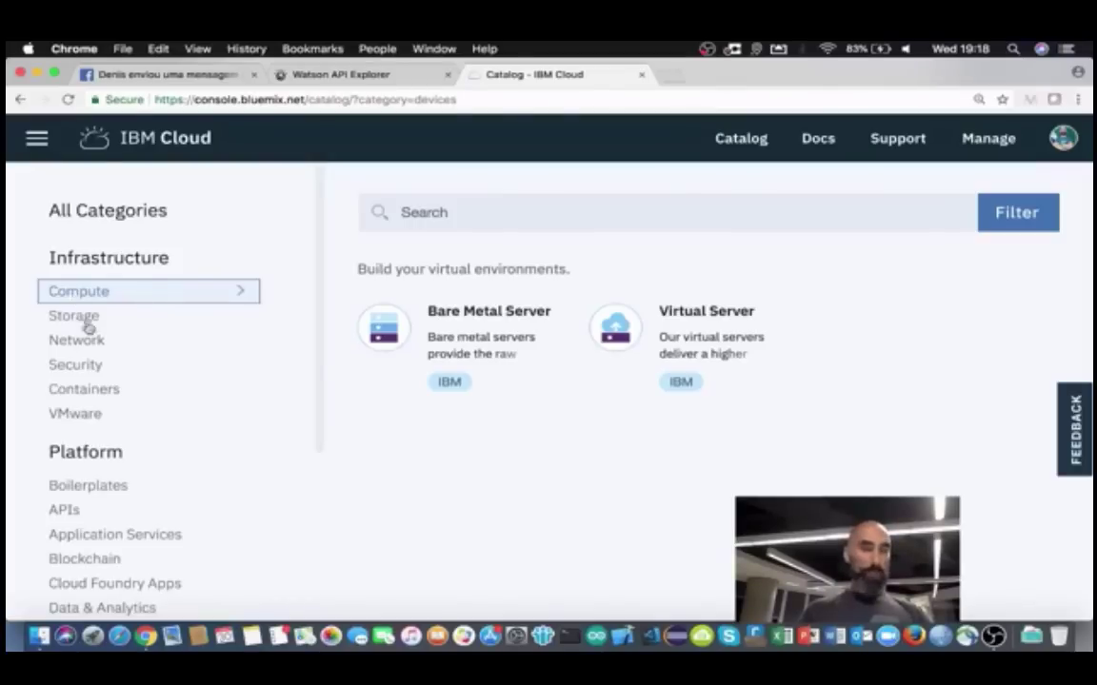
click(85, 392)
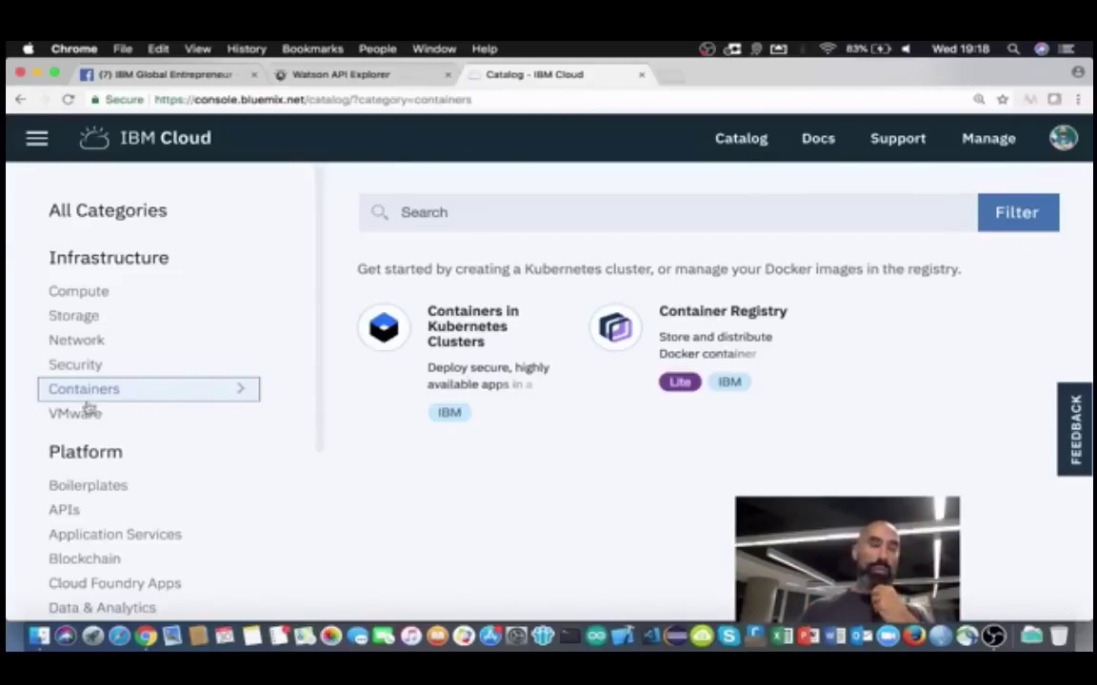
click(76, 417)
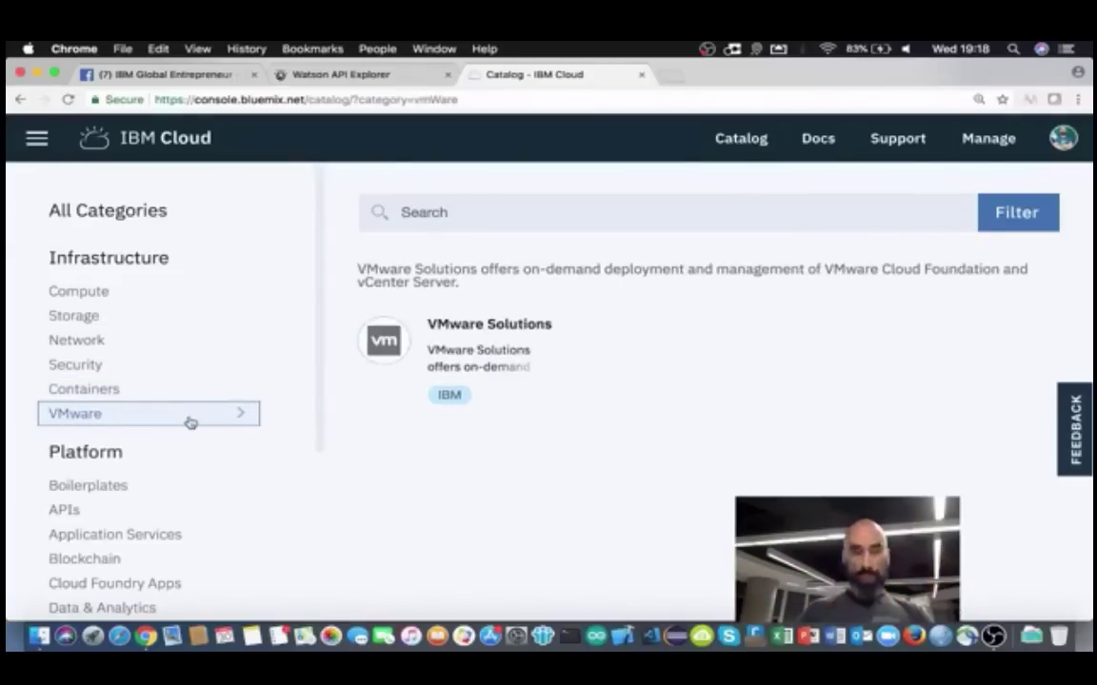
scroll(190, 423, down, 3)
scroll(171, 362, up, 3)
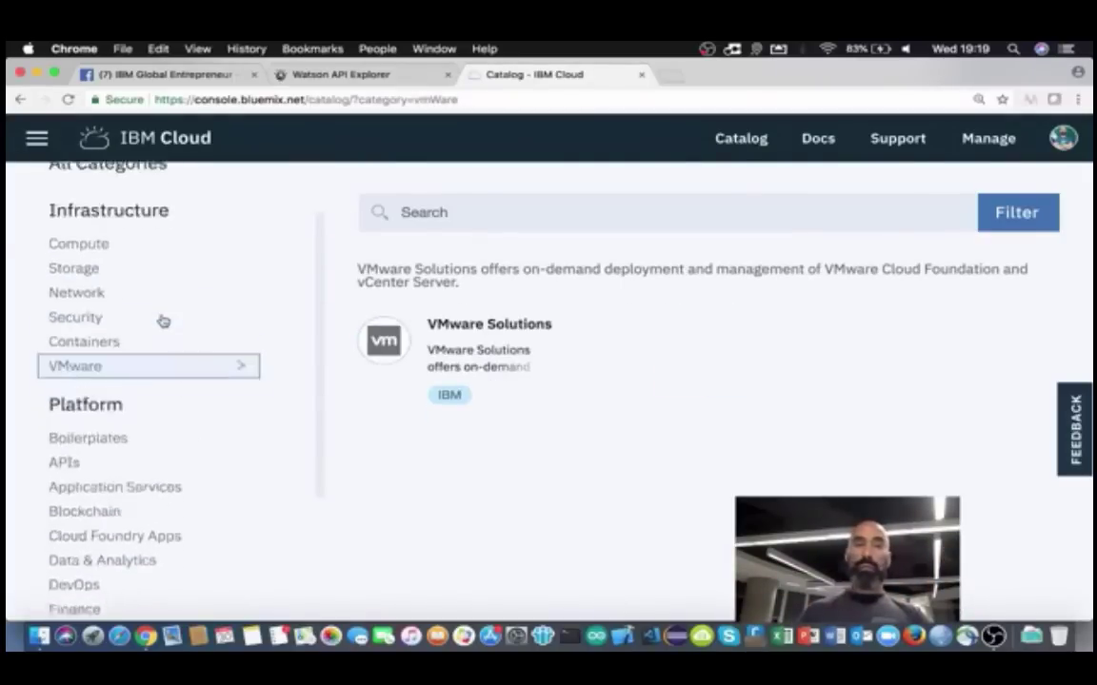
scroll(142, 355, down, 1)
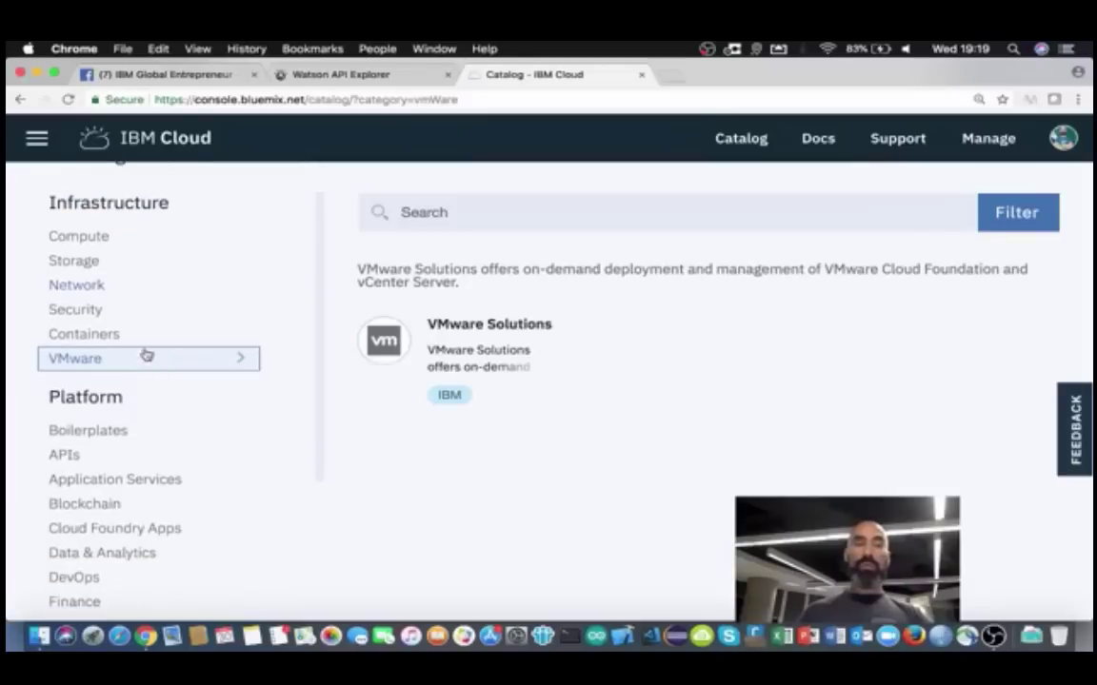
click(100, 405)
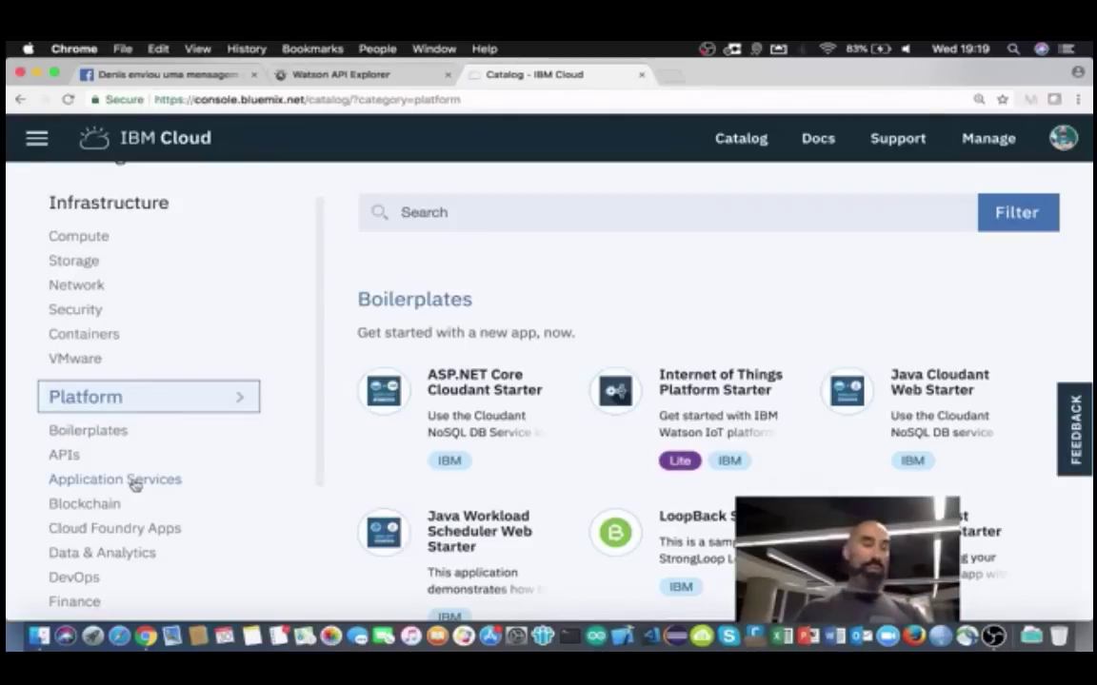
Step: View the Cloud Foundry Apps, Blockchain and Application Services Platform categories
click(128, 529)
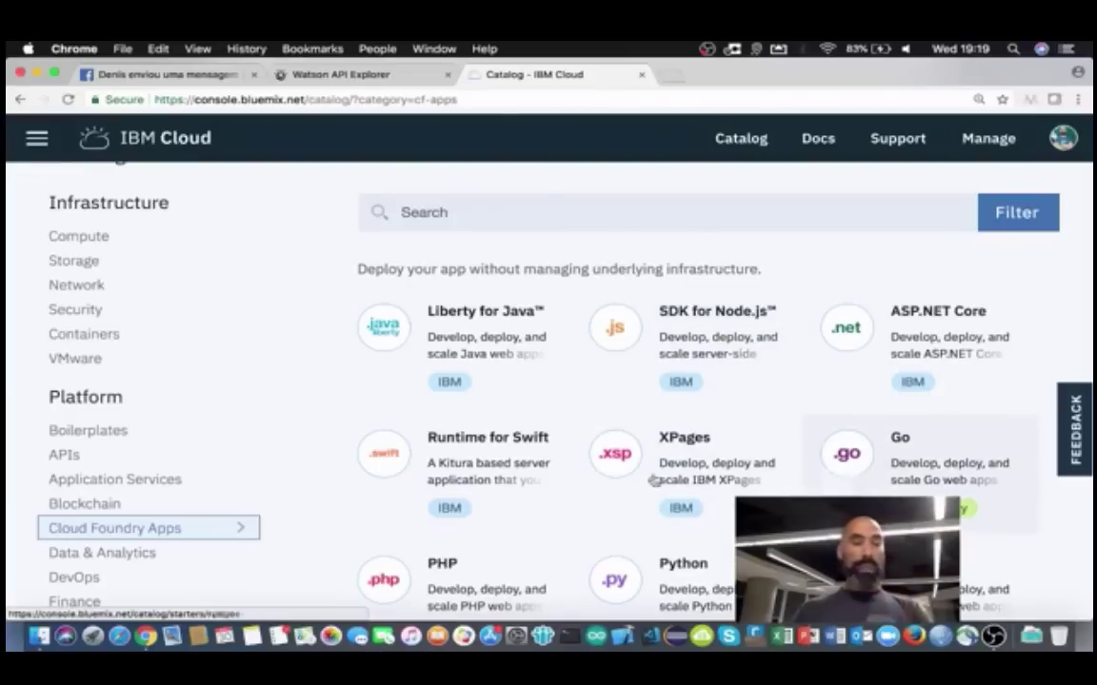
click(85, 507)
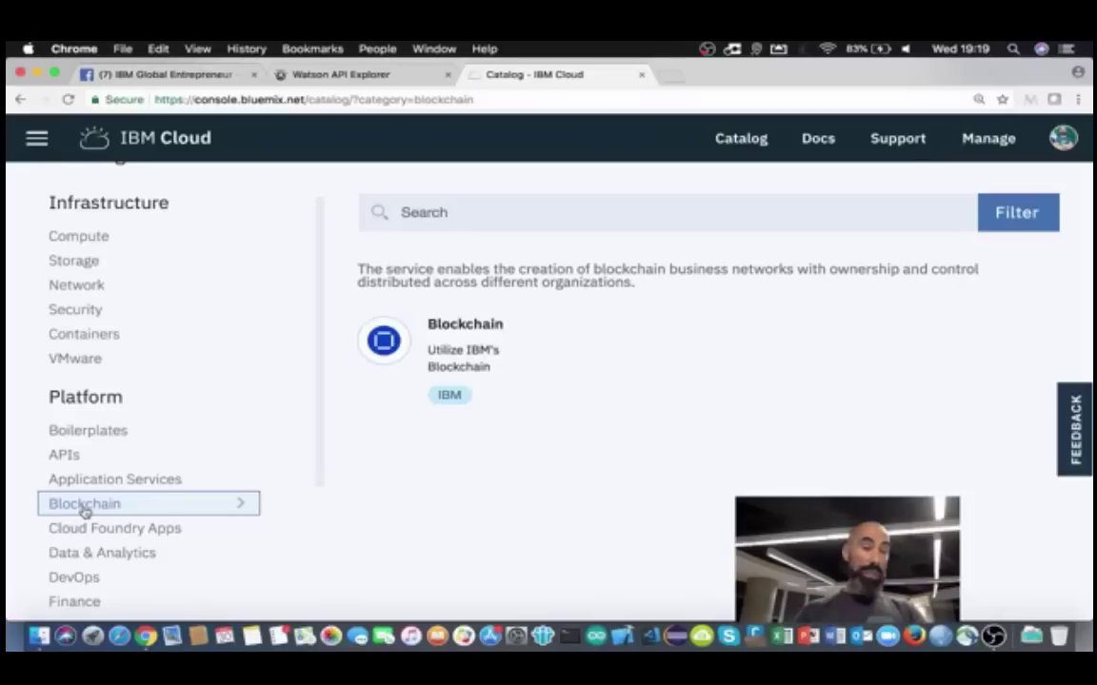
click(92, 482)
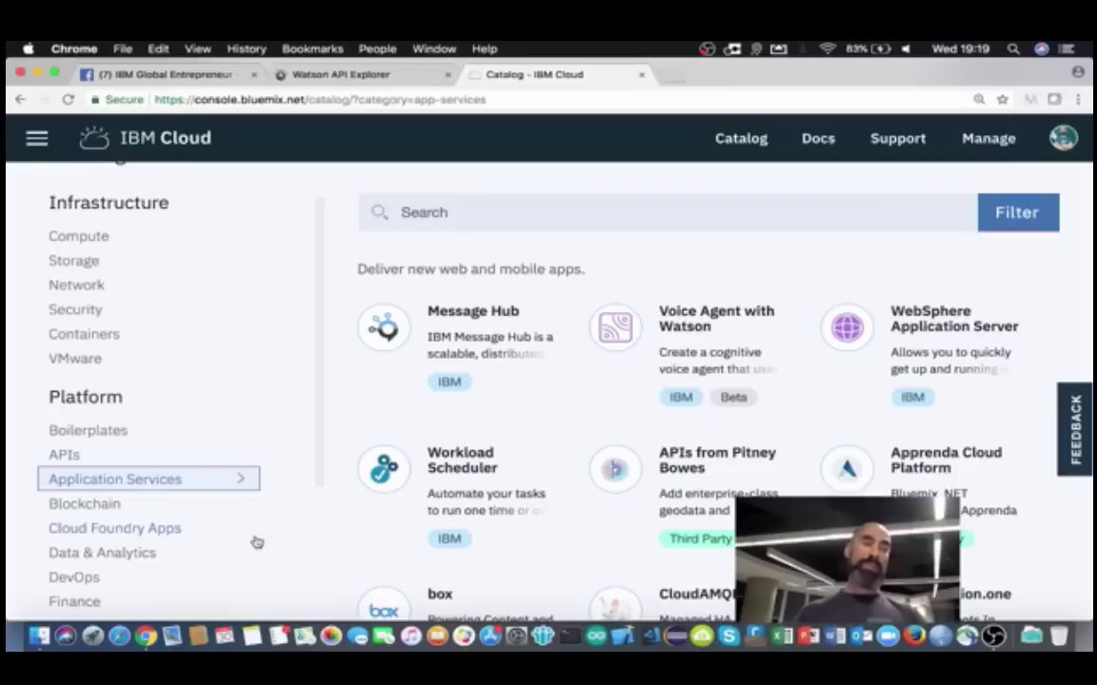
scroll(238, 533, down, 3)
Step: Browse DevOps, Finance, Functions, Integrate, Internet of Things, Mobile and Network categories
click(82, 454)
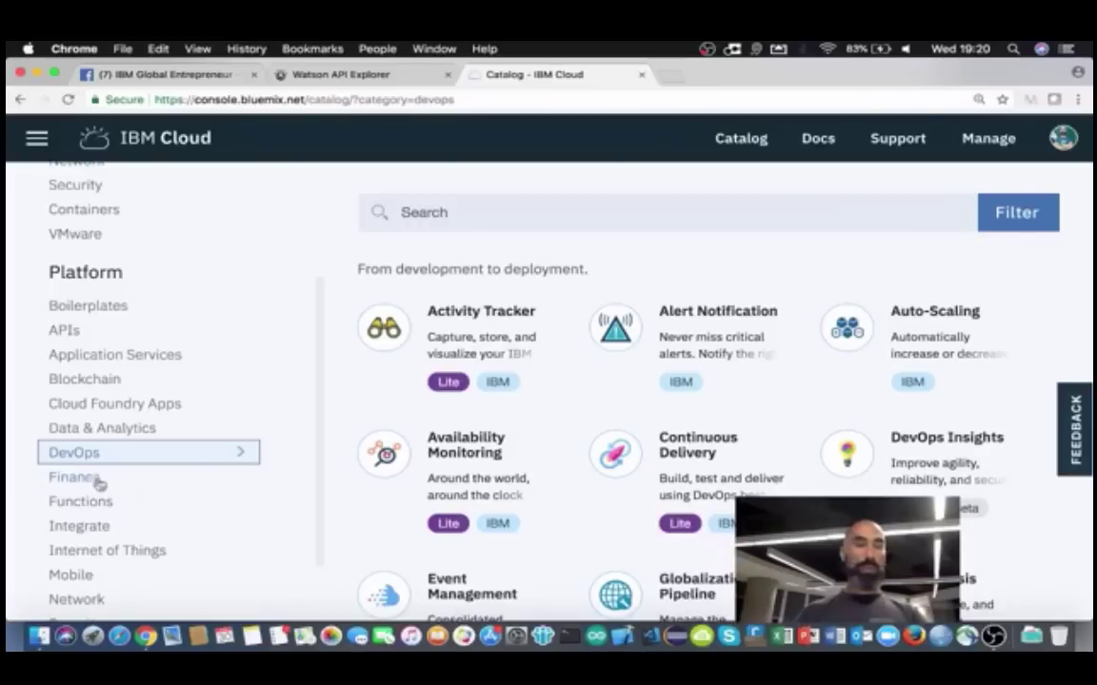
click(77, 479)
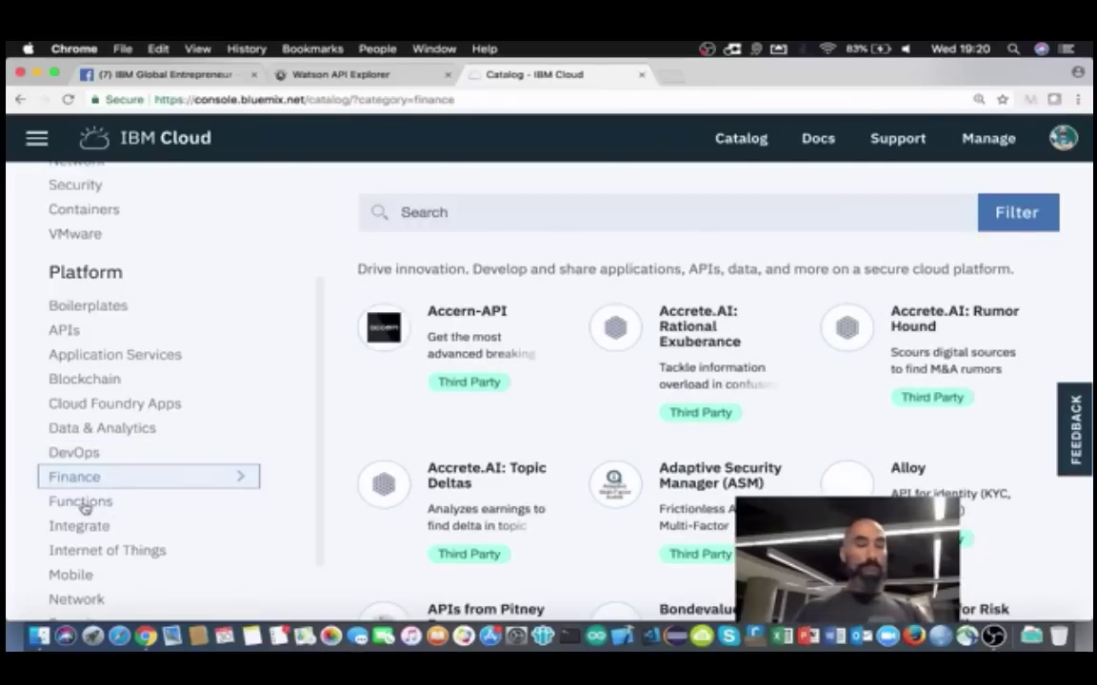
click(95, 507)
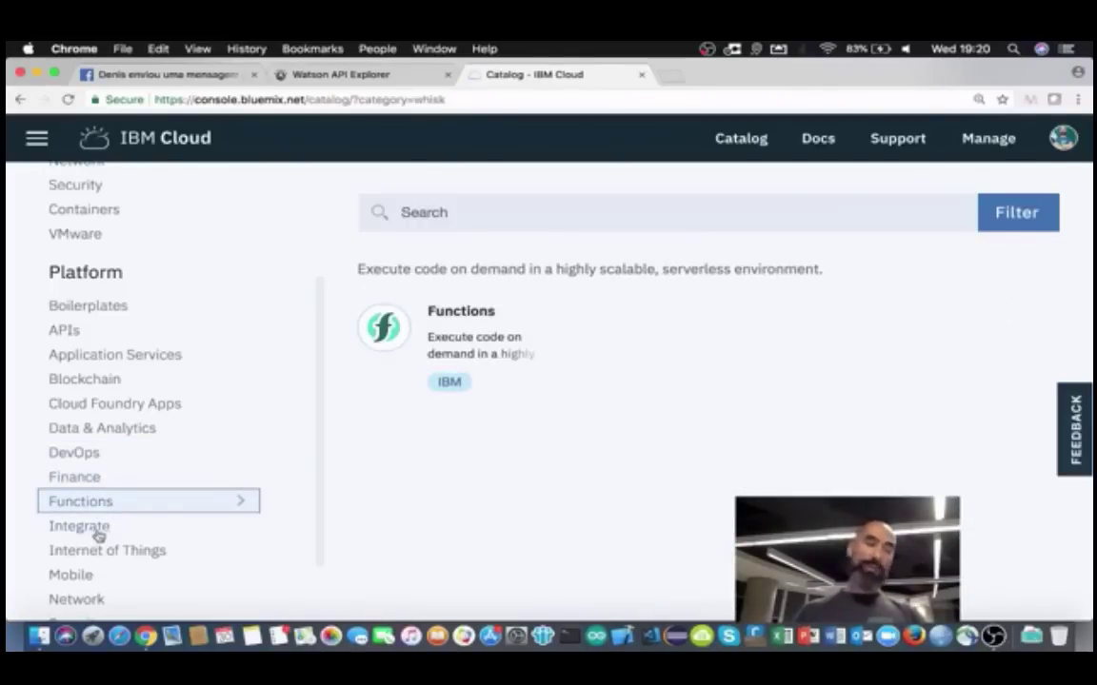
click(97, 531)
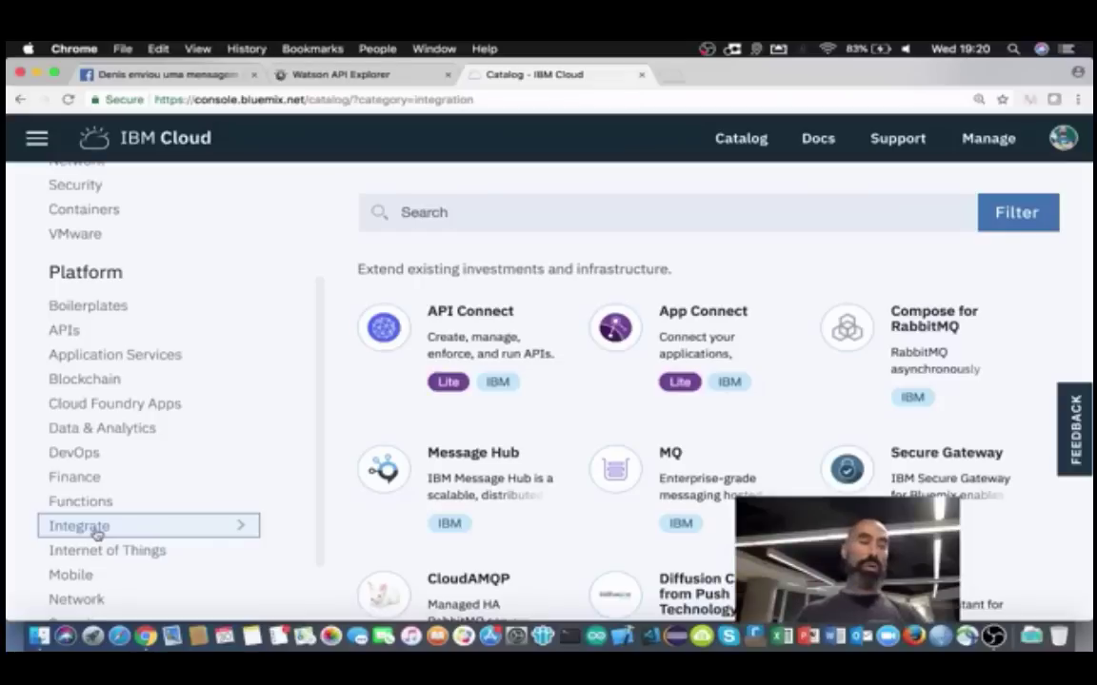
click(124, 550)
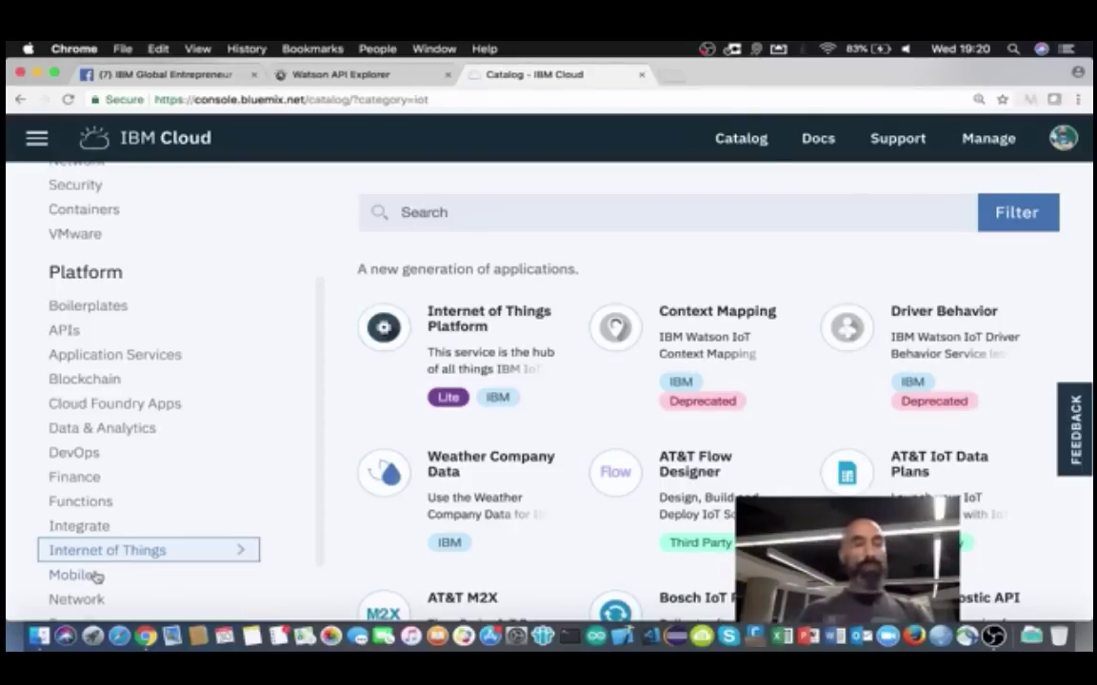
scroll(96, 577, down, 1)
click(80, 514)
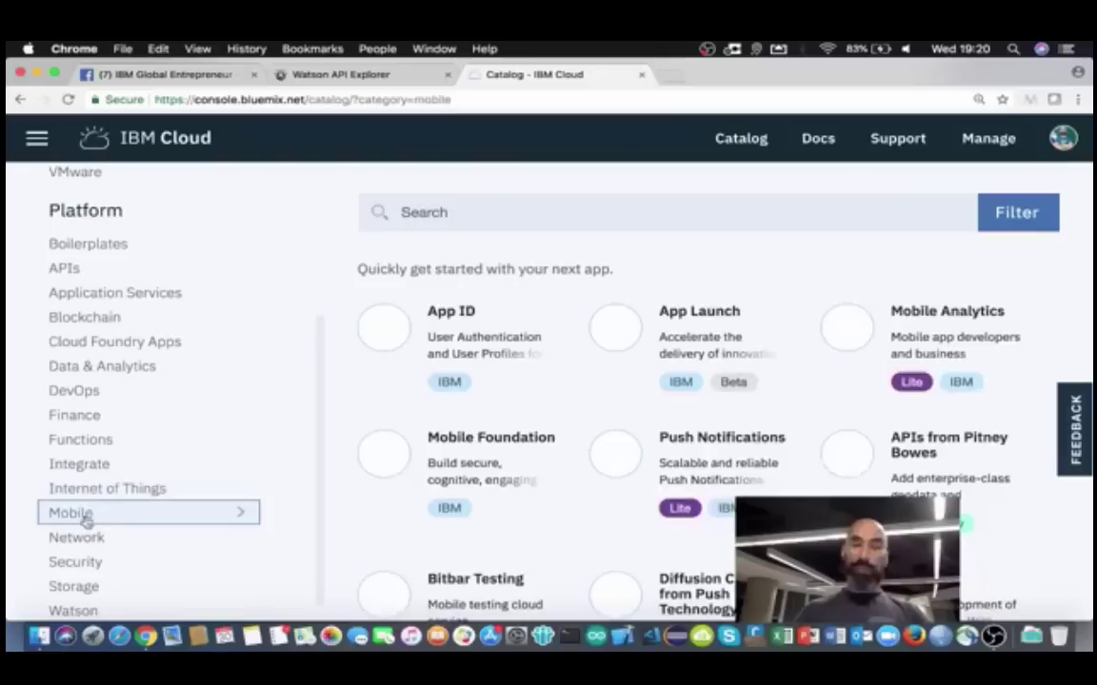
click(98, 537)
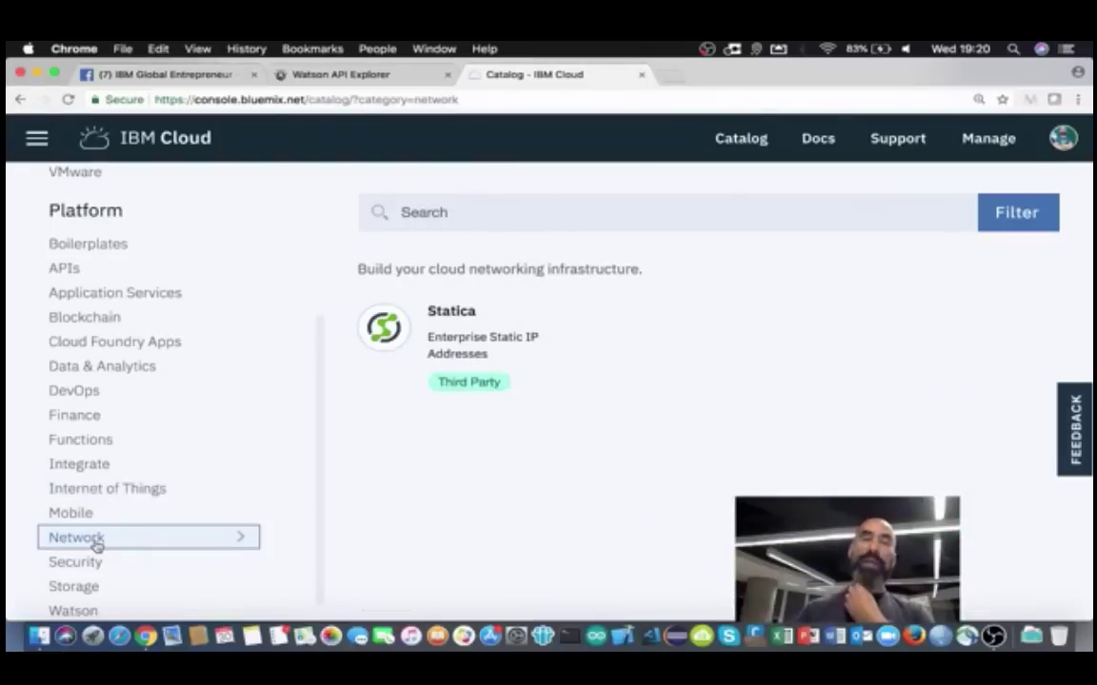
scroll(134, 571, down, 1)
Step: Select the Watson category and scroll down through its service cards
click(82, 587)
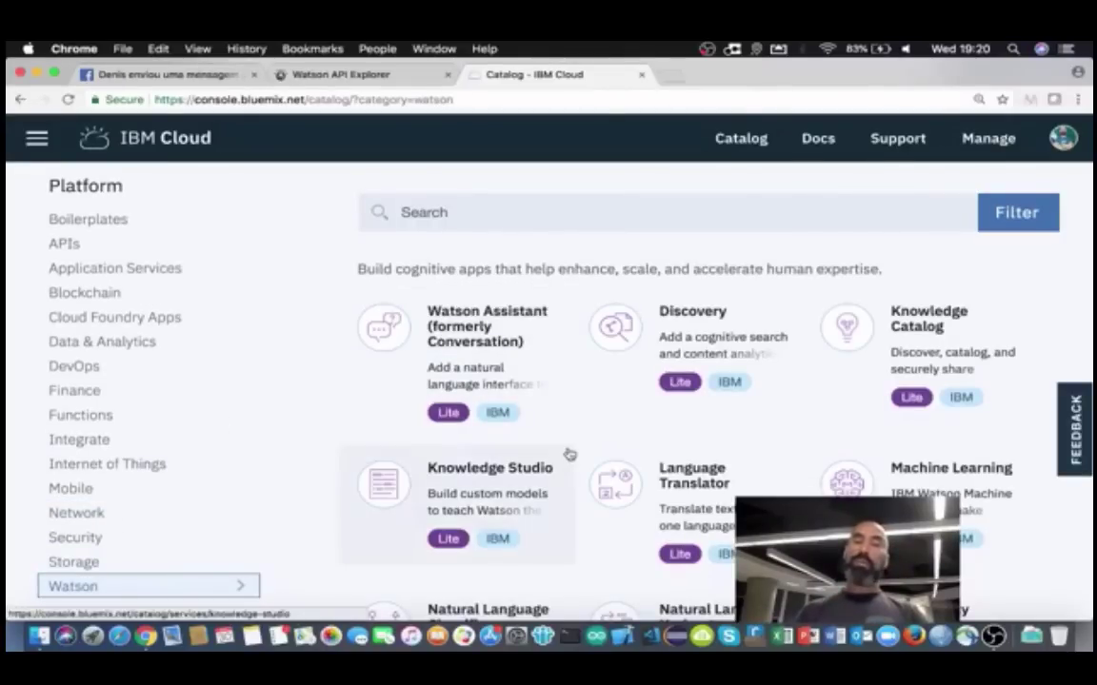
scroll(570, 454, down, 5)
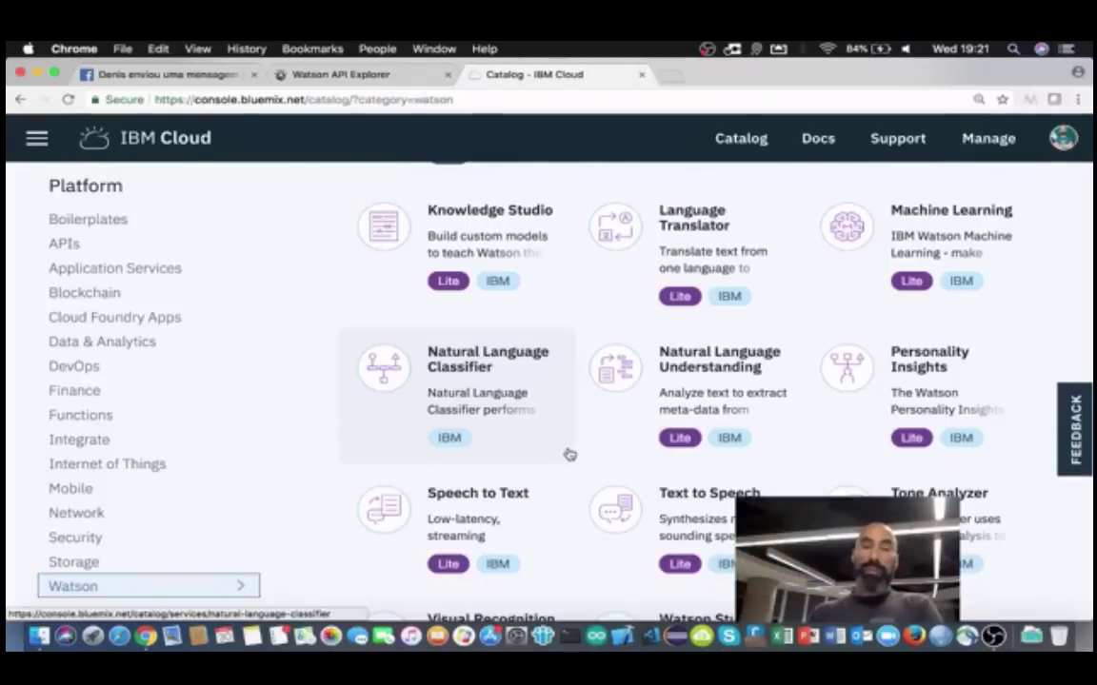
Step: Scroll back up to the top of the Watson service cards
scroll(570, 454, up, 5)
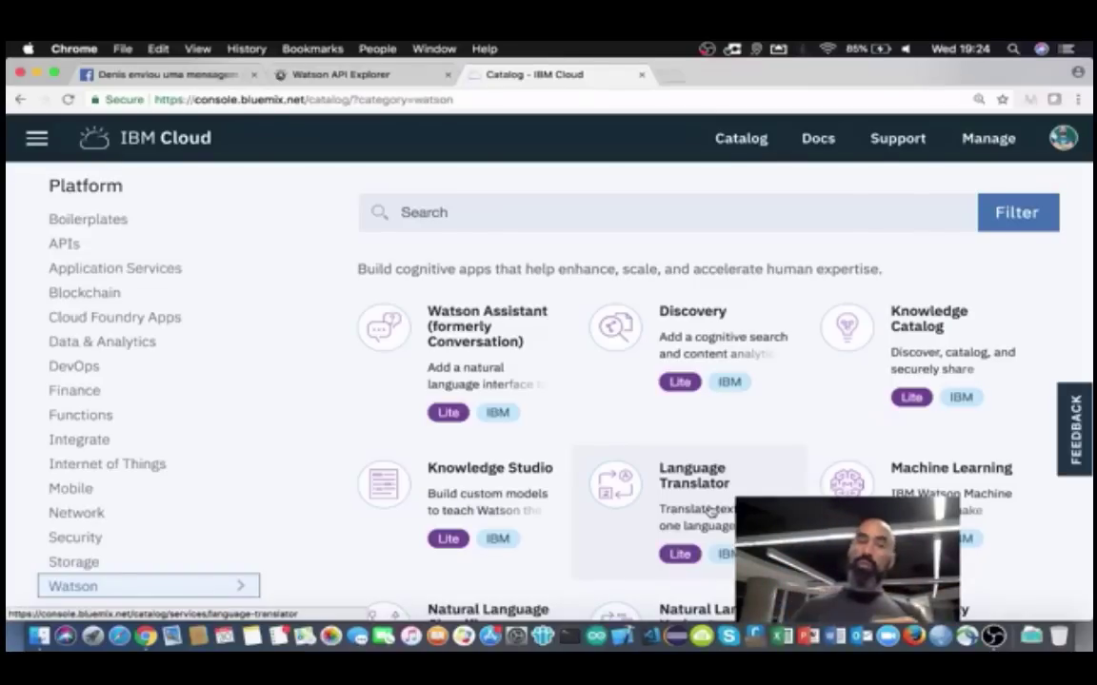
scroll(559, 489, down, 1)
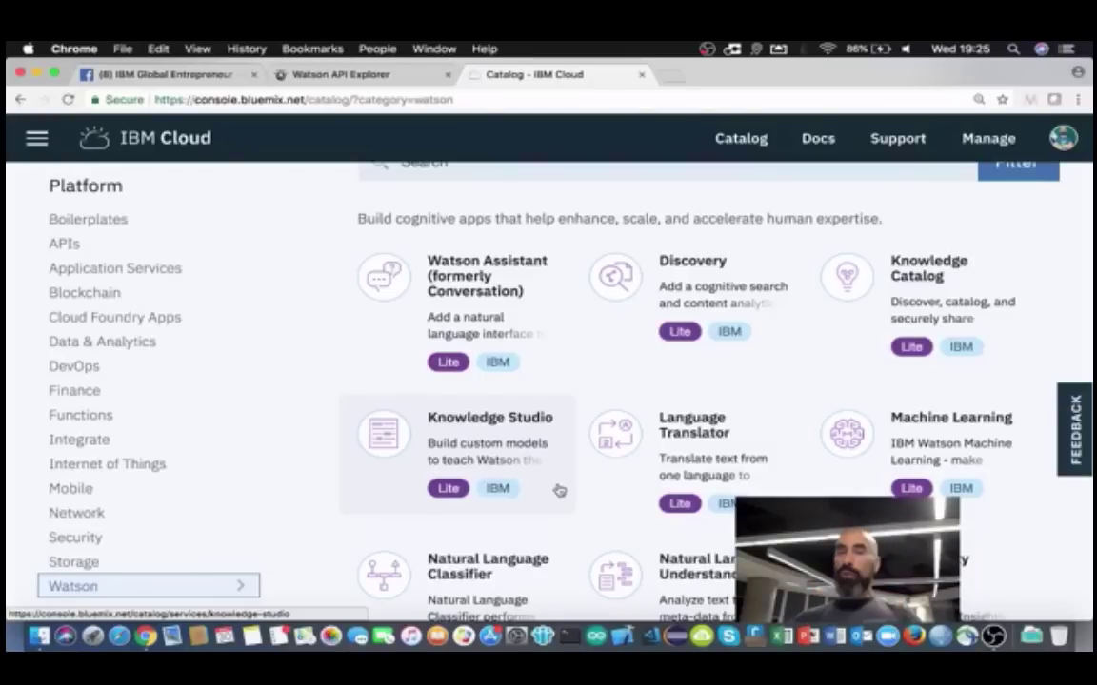
scroll(560, 490, down, 3)
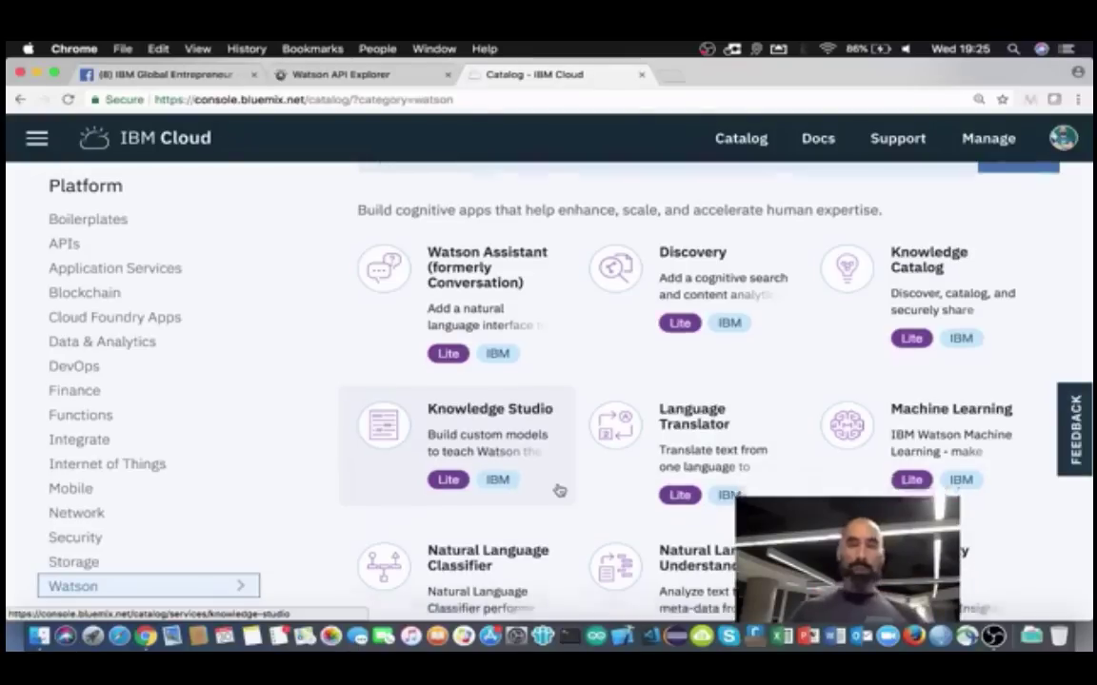
scroll(560, 490, down, 3)
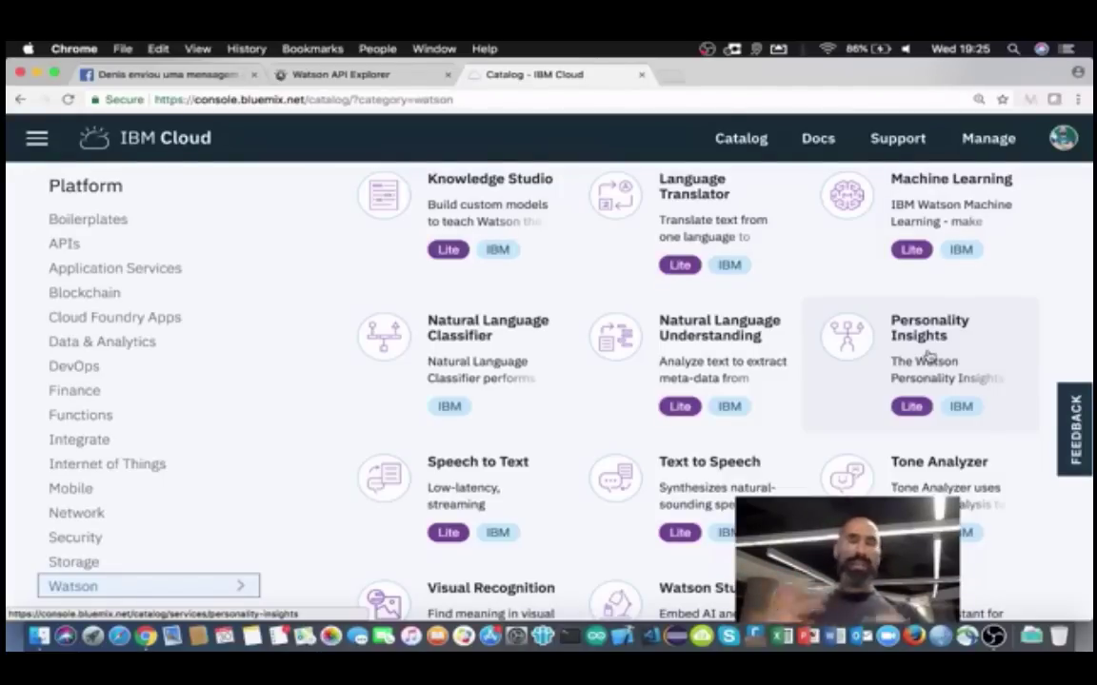
scroll(928, 354, down, 1)
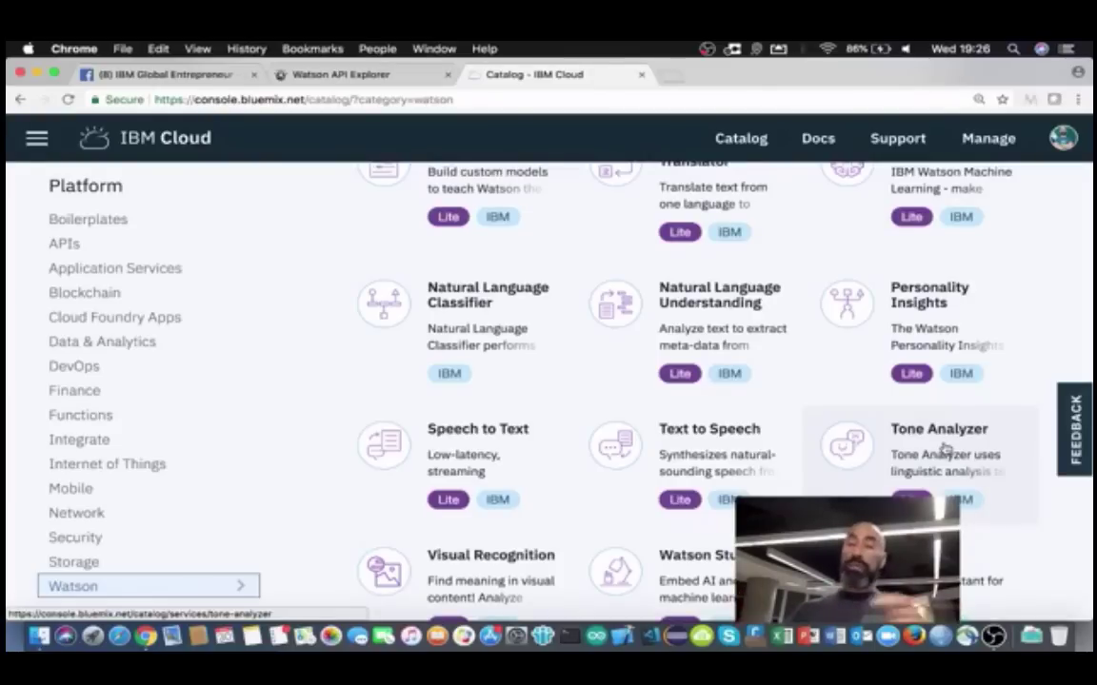
scroll(945, 449, down, 2)
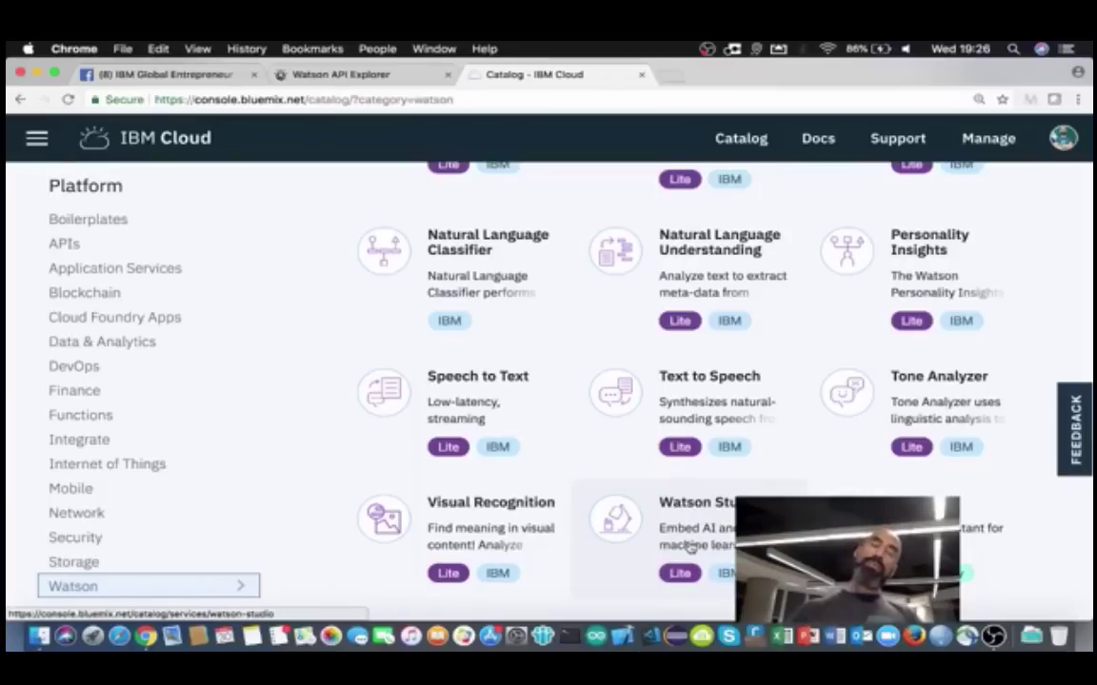
scroll(690, 544, up, 3)
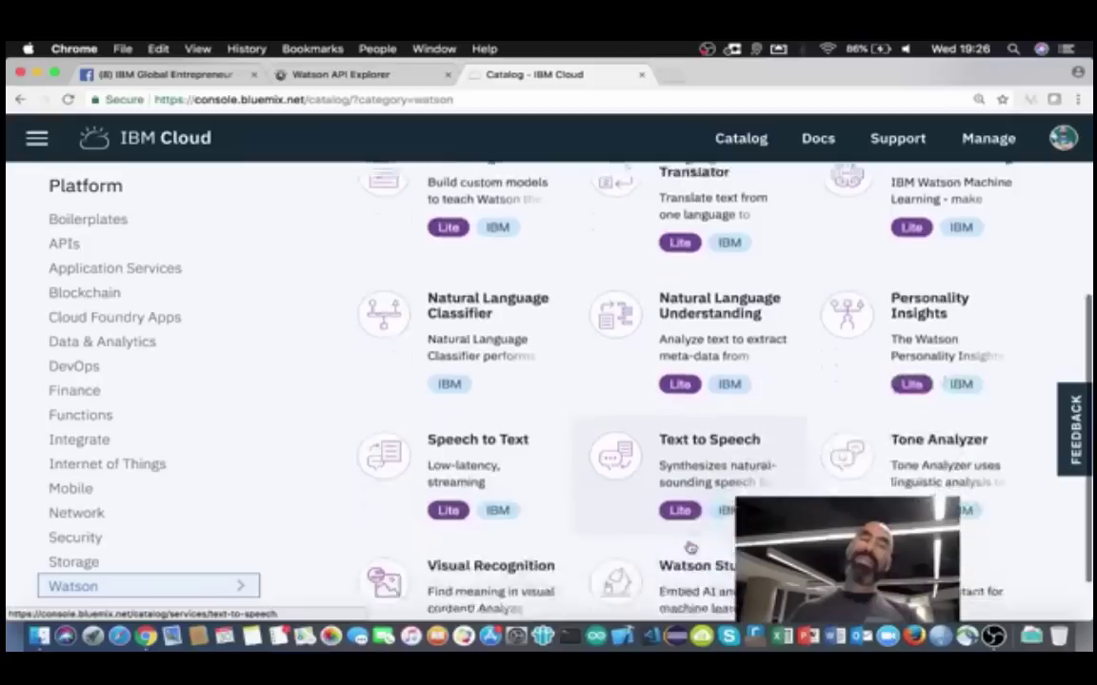
scroll(690, 548, down, 2)
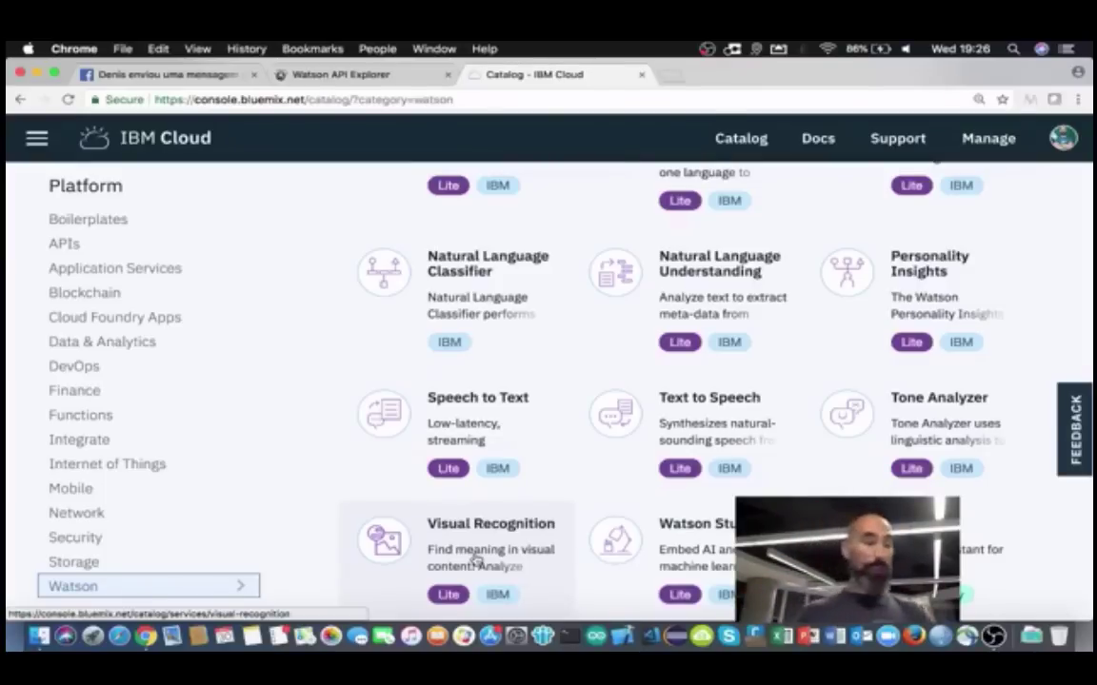
scroll(476, 562, up, 5)
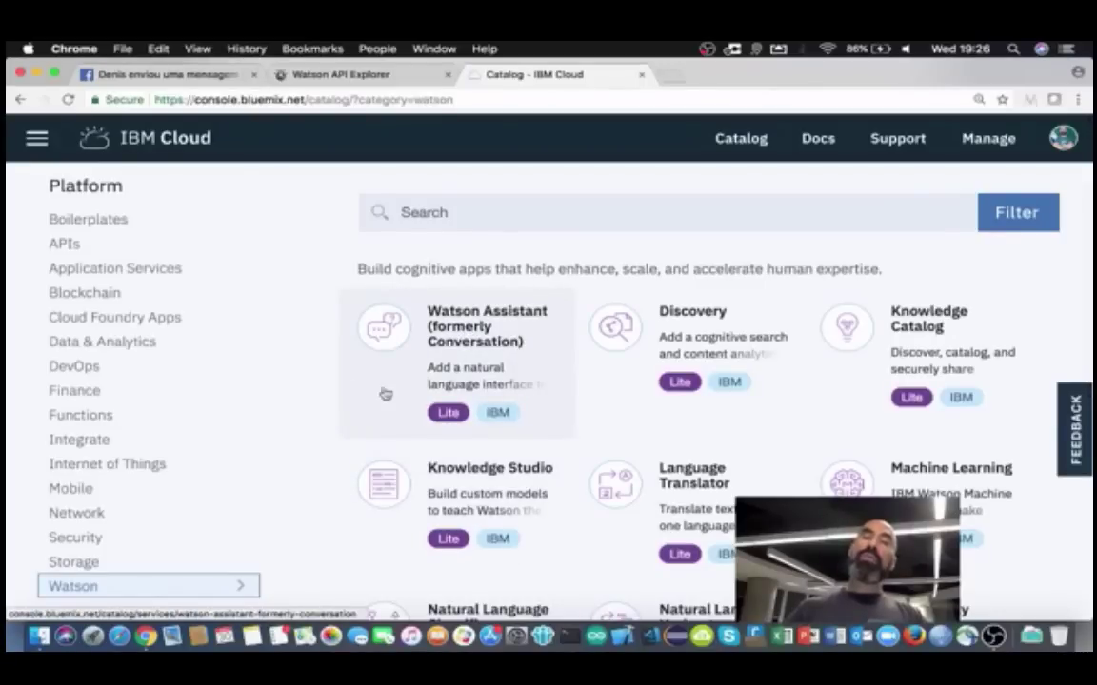
click(461, 324)
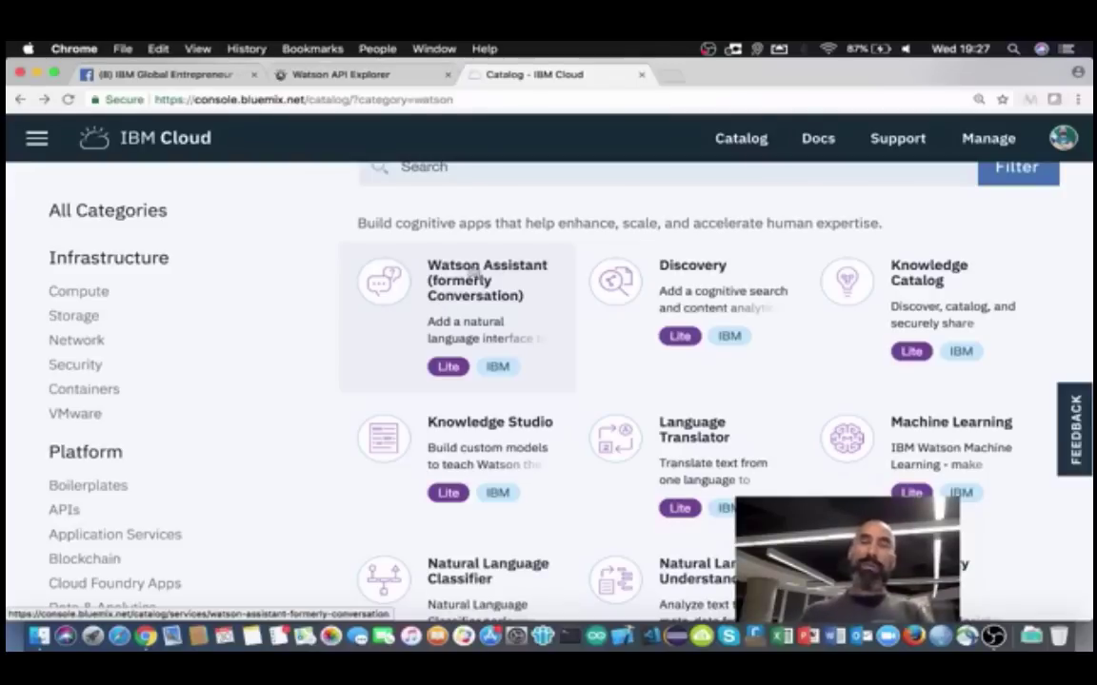
click(458, 283)
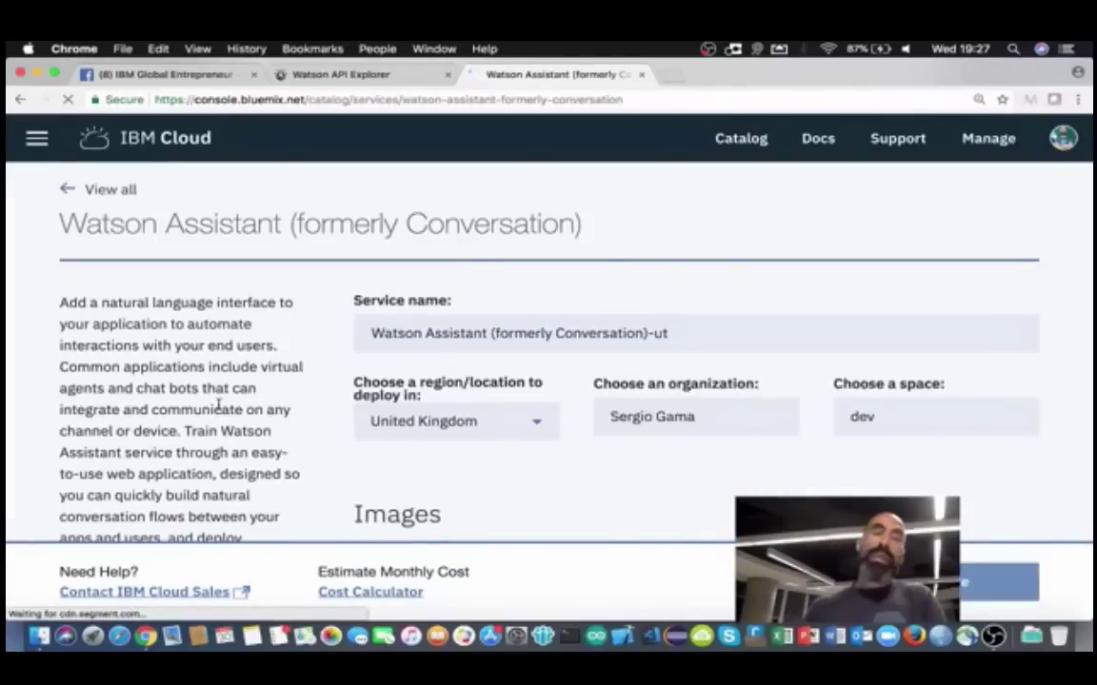
Step: Scroll down the Watson Assistant (formerly Conversation) creation page to review its settings
scroll(218, 404, down, 3)
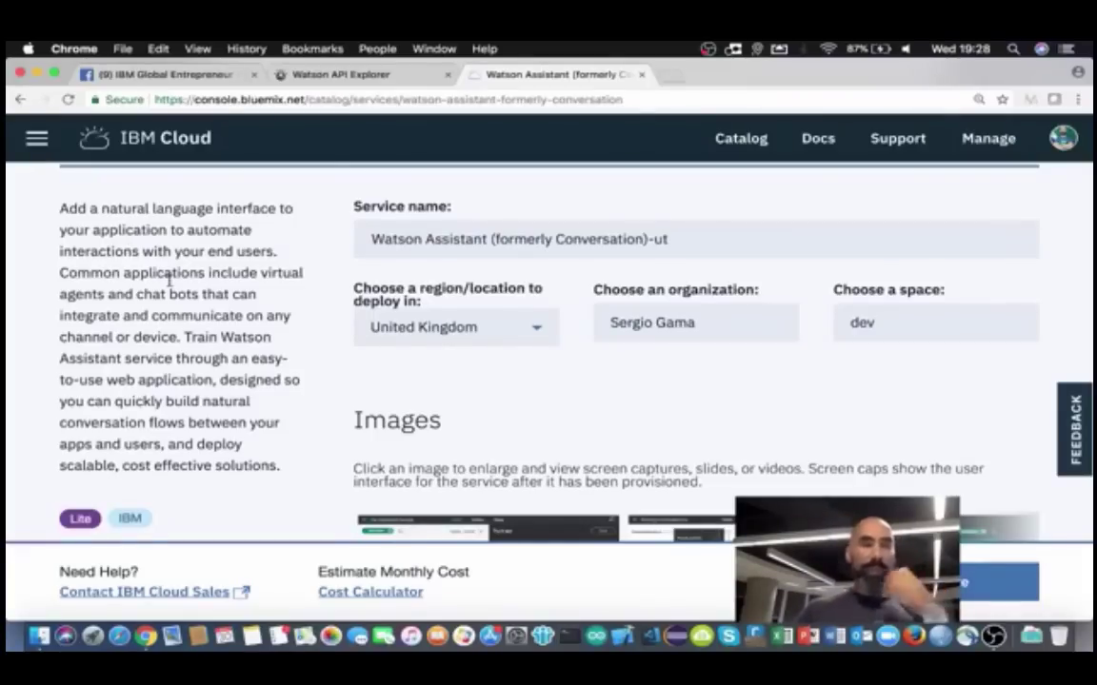
scroll(169, 278, down, 3)
scroll(169, 282, down, 1)
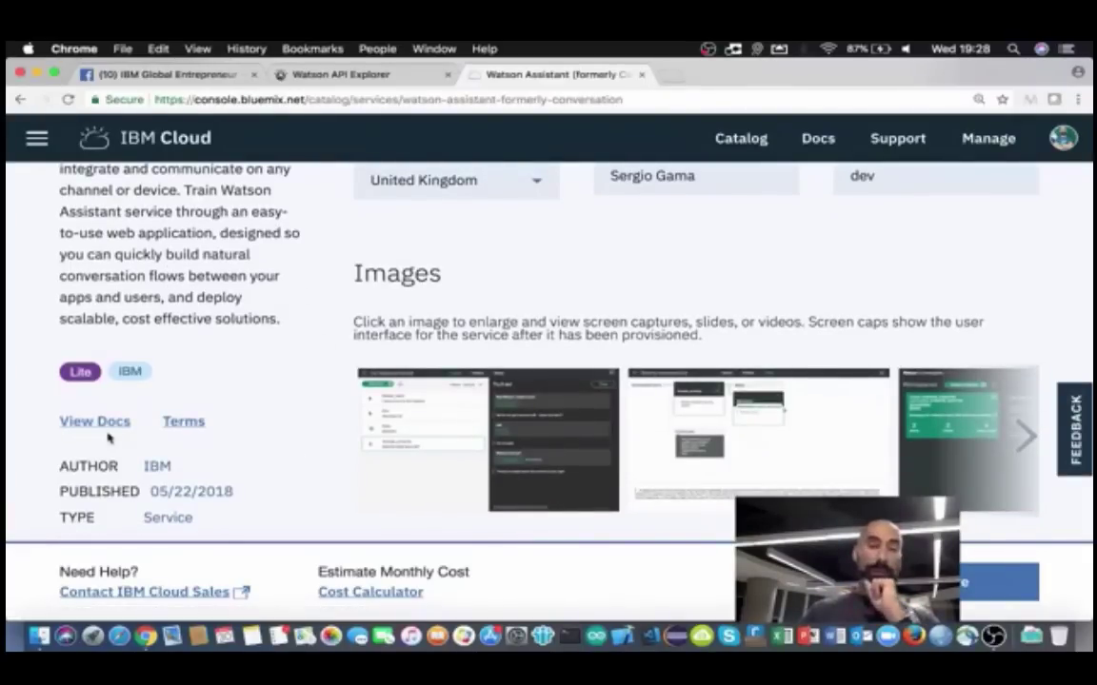
scroll(282, 476, down, 4)
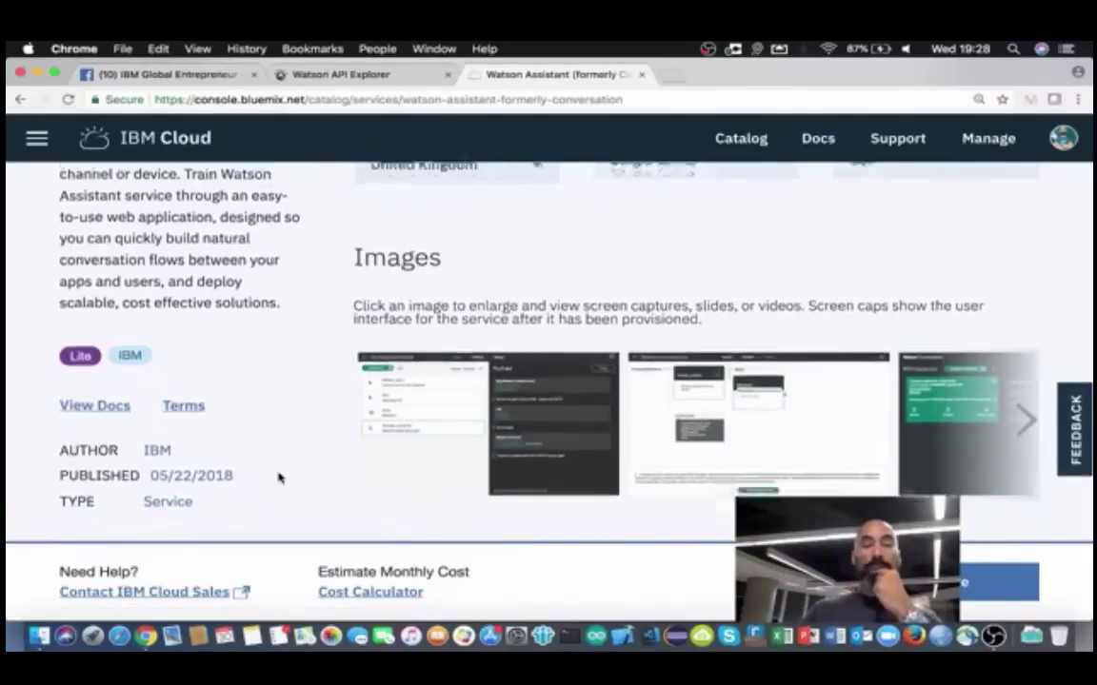
scroll(725, 343, up, 4)
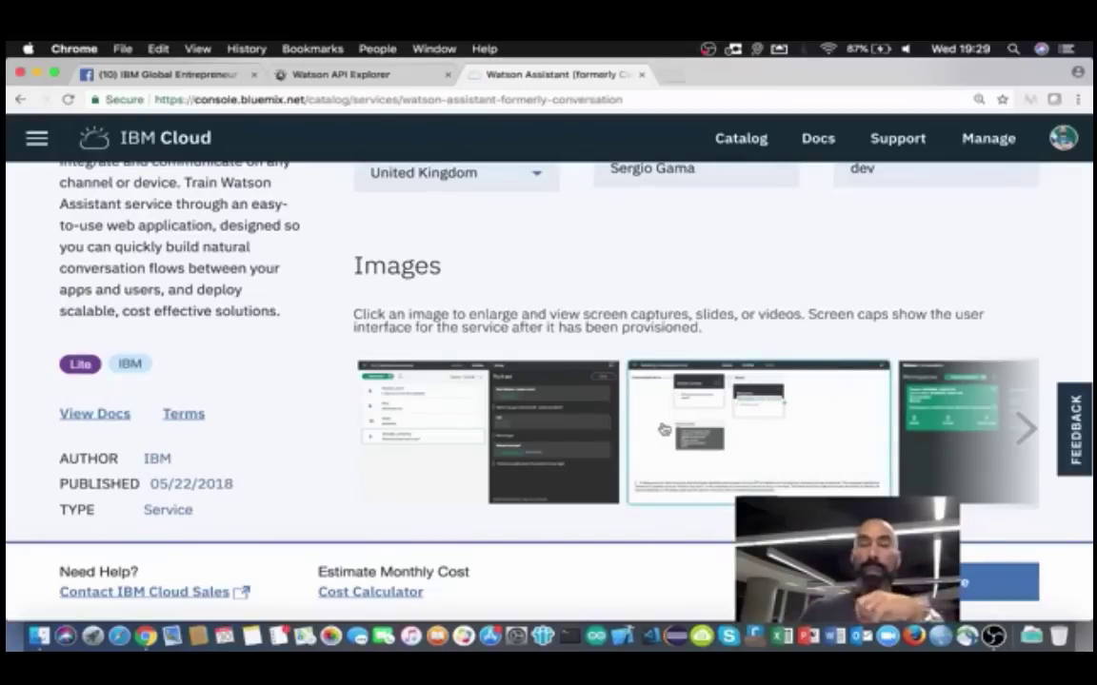
scroll(657, 430, down, 3)
scroll(588, 435, down, 1)
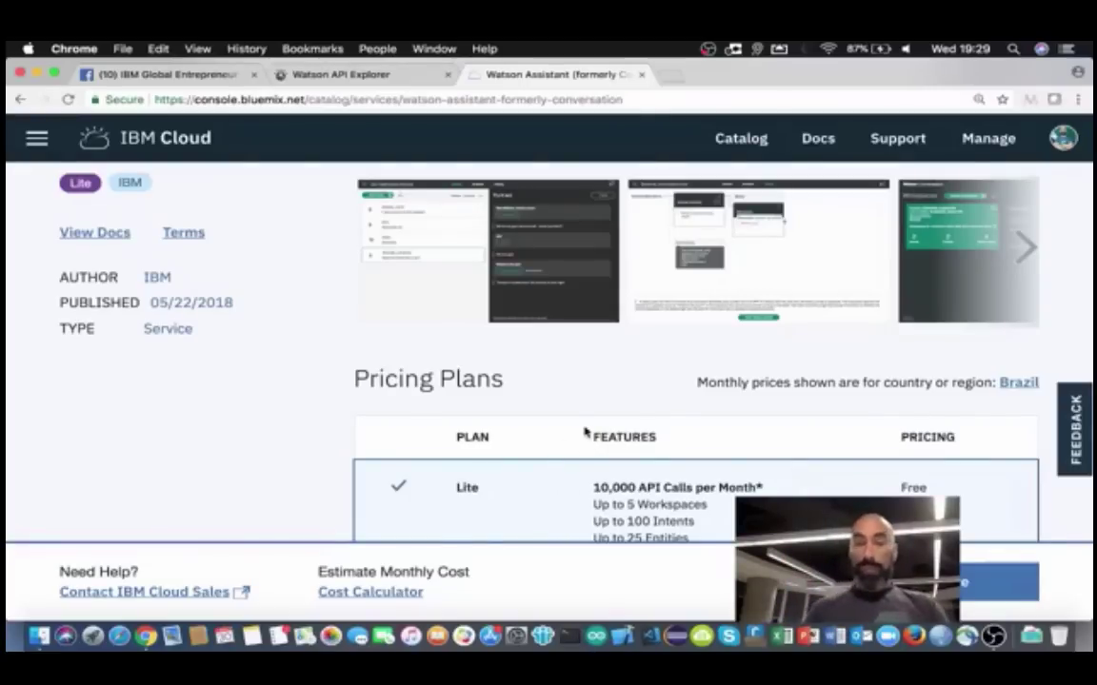
scroll(587, 433, down, 2)
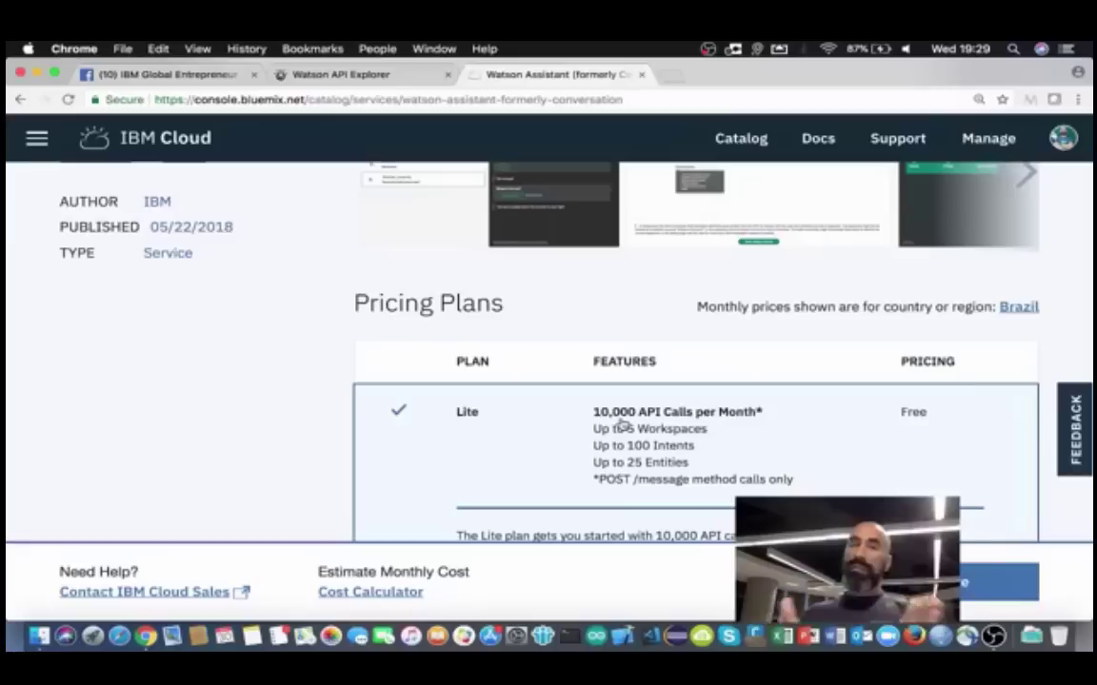
scroll(621, 426, down, 8)
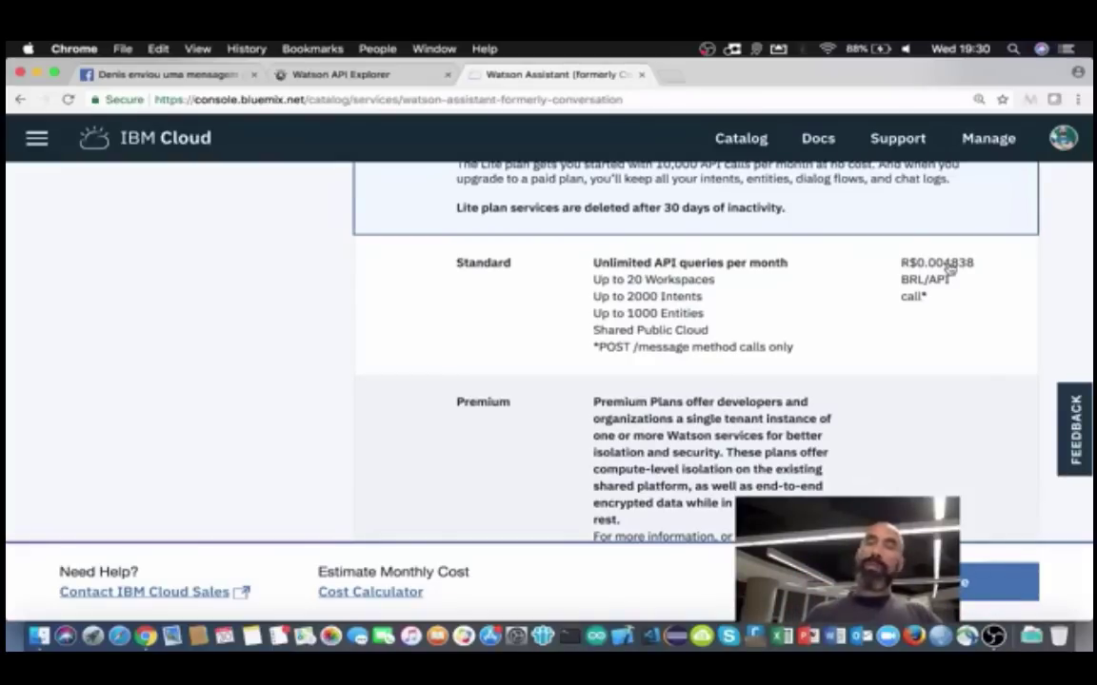
scroll(771, 419, down, 2)
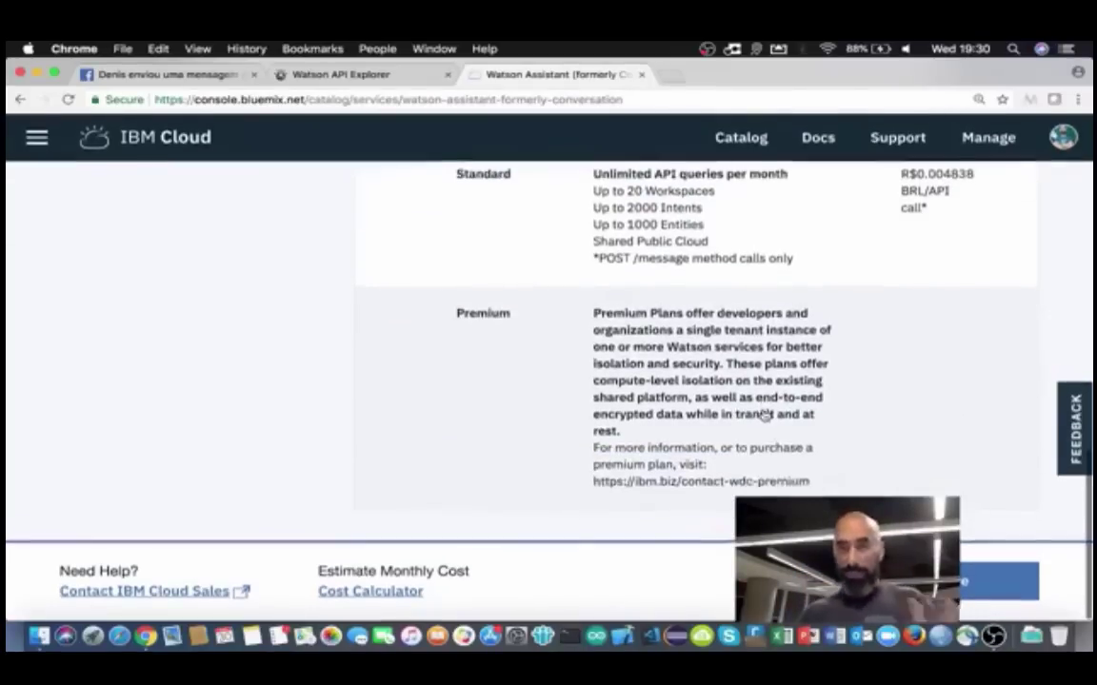
scroll(764, 414, up, 3)
scroll(765, 414, up, 10)
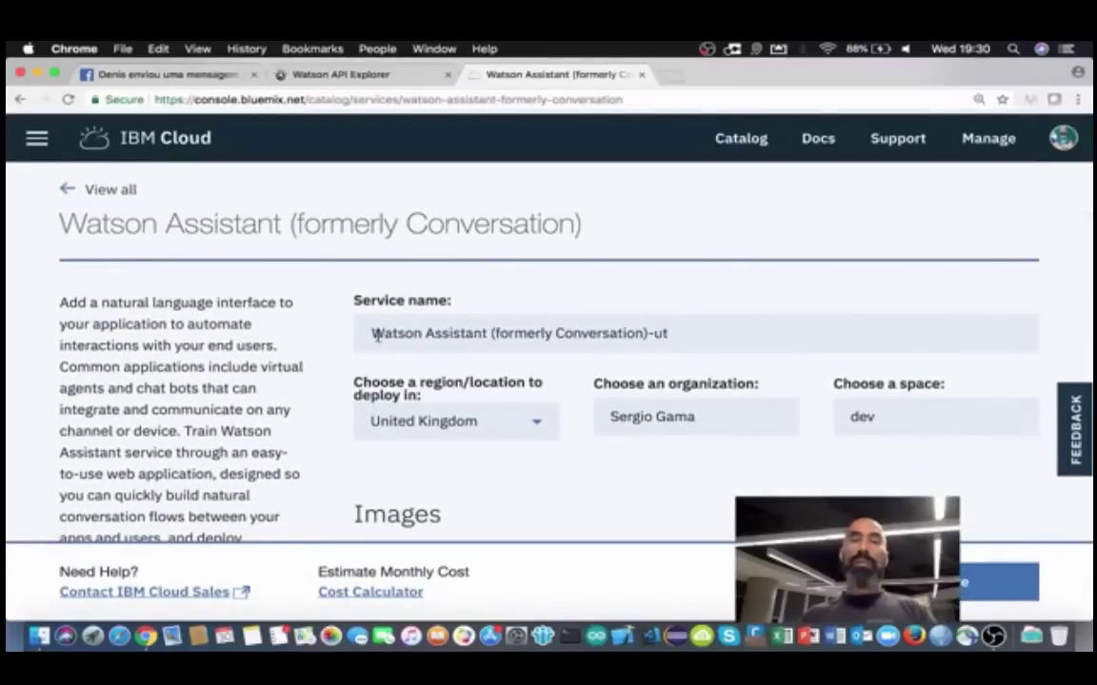
Step: Replace '(formerly Conversation)-ut' so the service name reads 'Watson Assistant-QT-TRILHA'
click(488, 333)
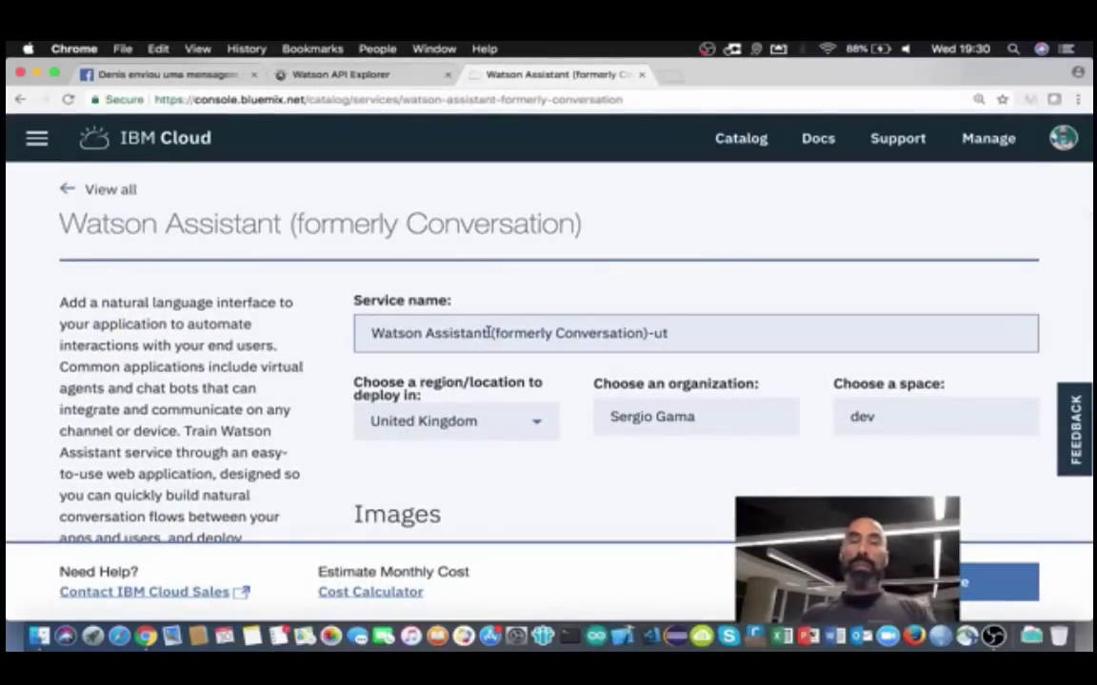
drag(489, 333, 701, 333)
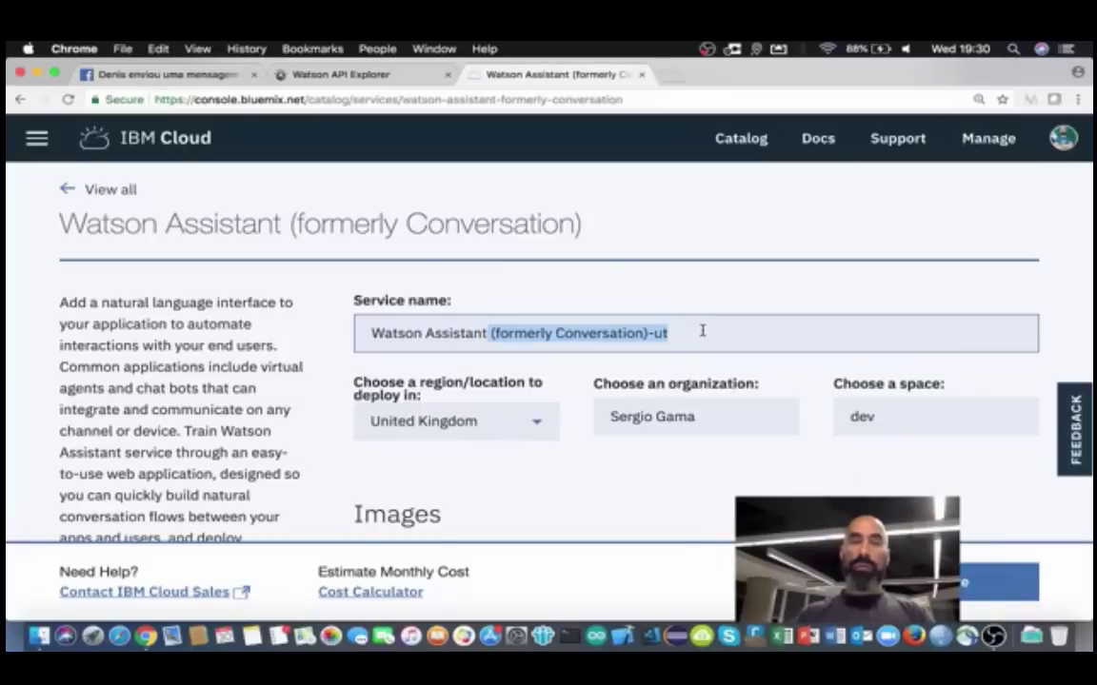
text(-QT)
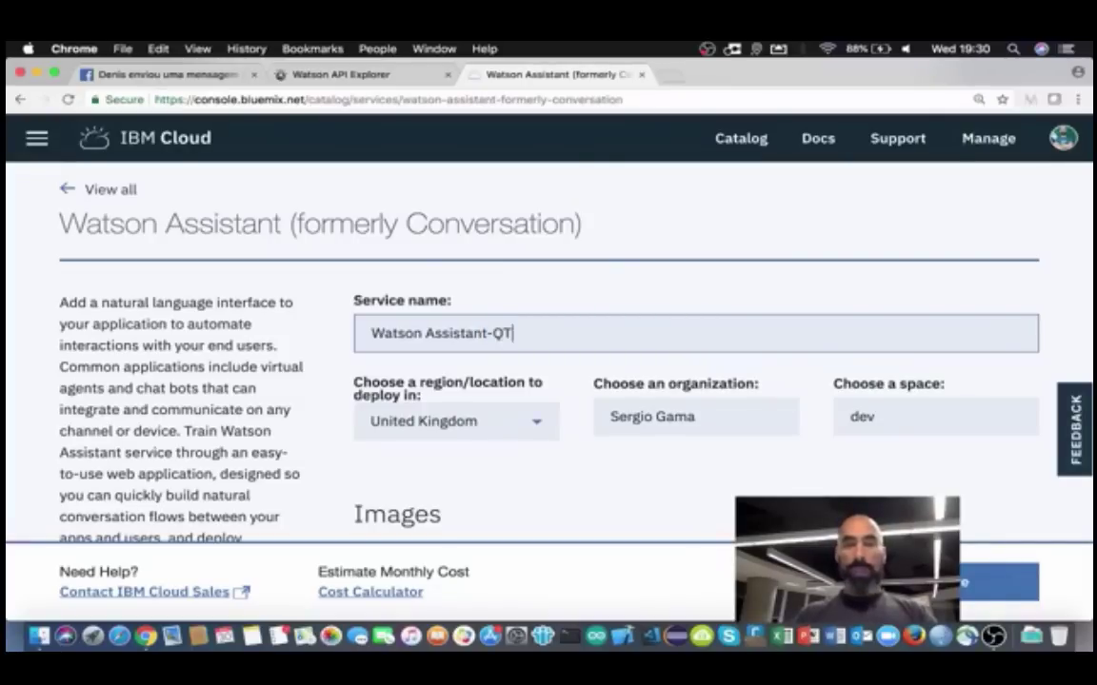
text(-)
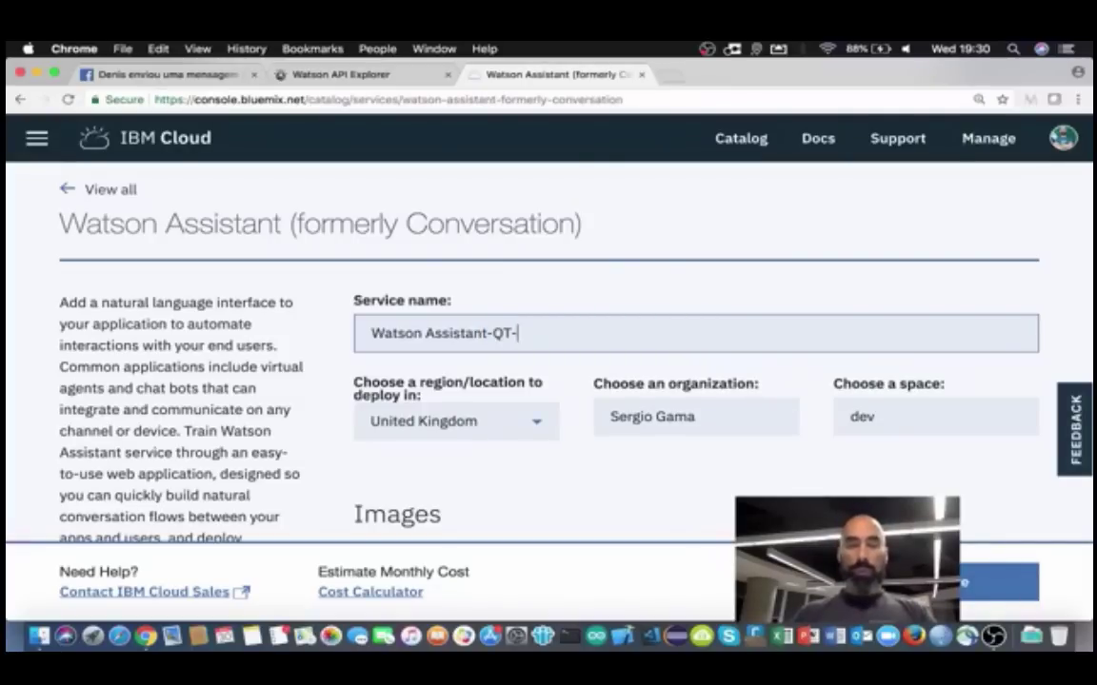
text(CAPITULO)
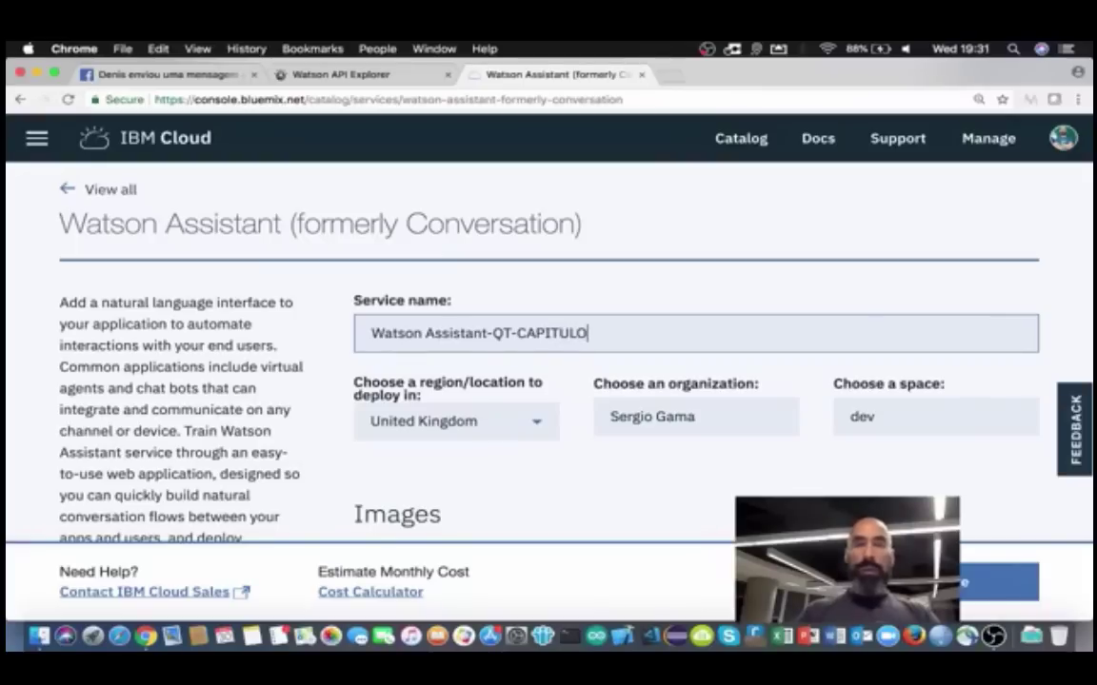
key(BackSpace)
key(BackSpace)
key(BackSpace)
key(BackSpace)
key(BackSpace)
key(BackSpace)
key(BackSpace)
key(BackSpace)
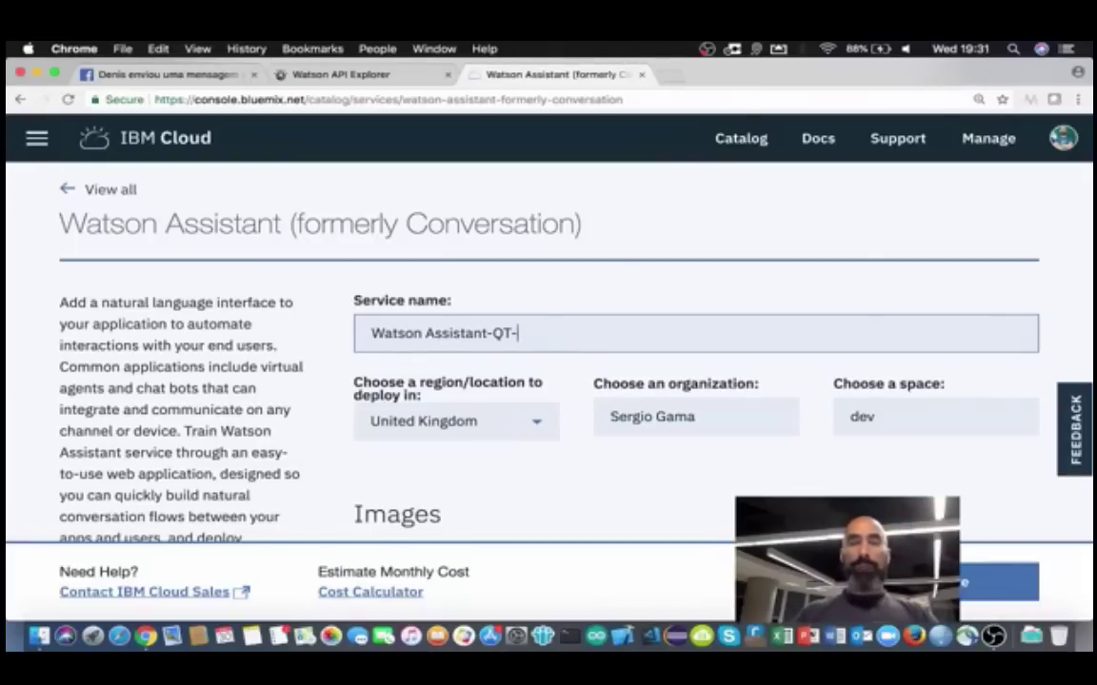
text(TRILHA)
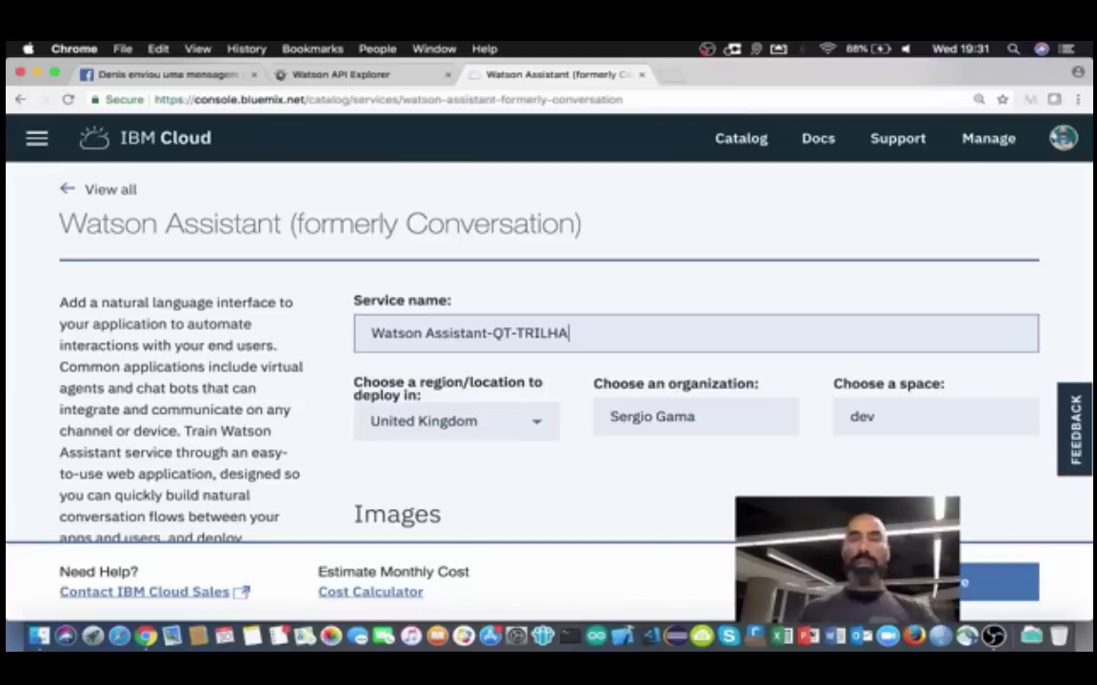
click(538, 427)
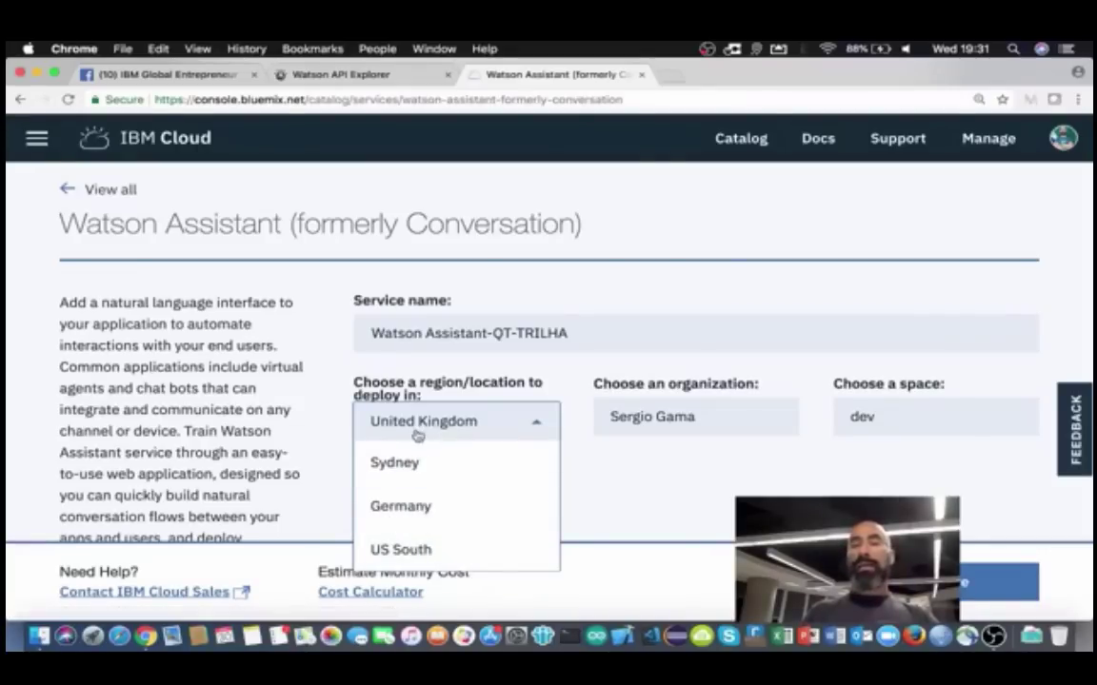
Step: Choose US South as the deployment region and bring up the space list
click(386, 551)
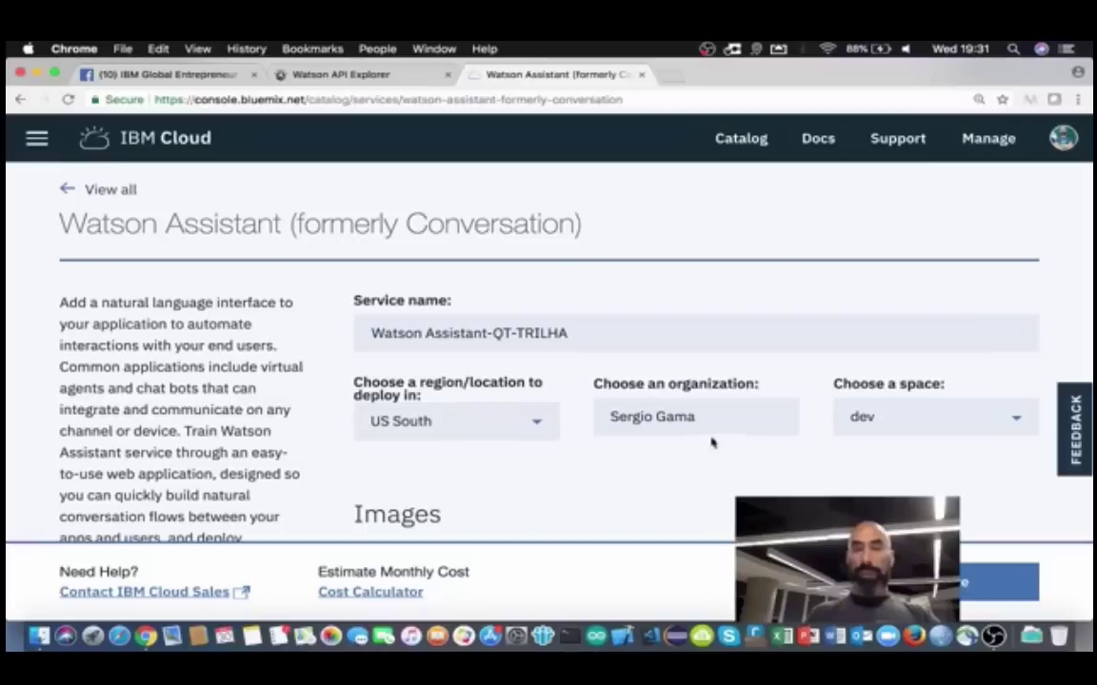
click(1017, 421)
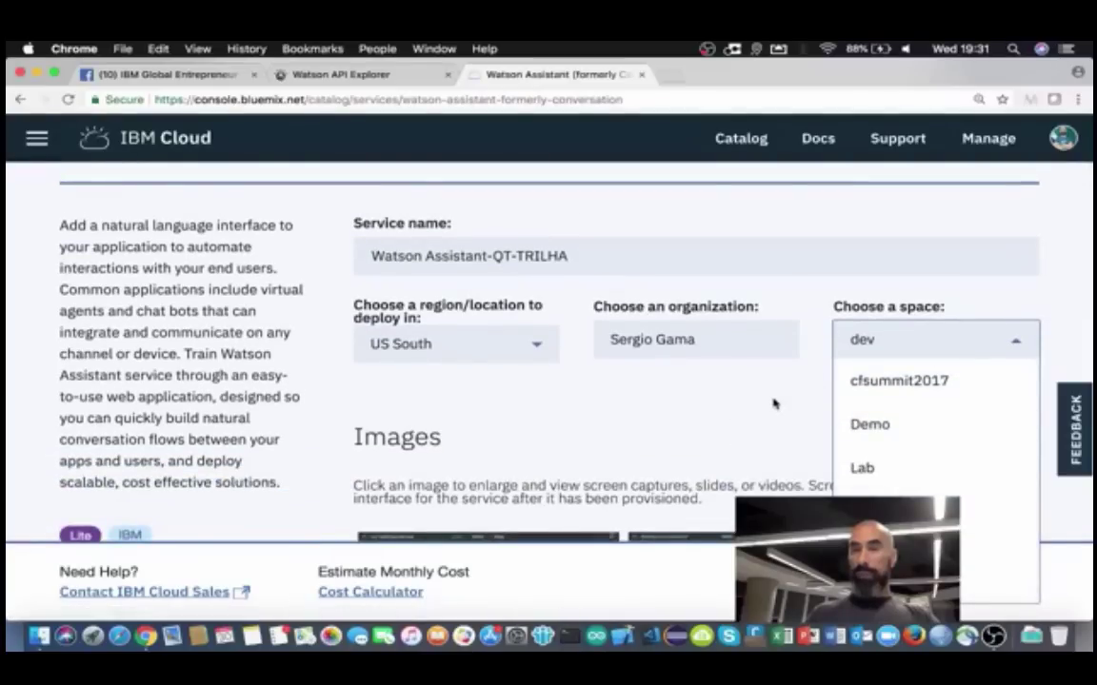
Step: Keep the dev space, switch to the Ecosystem Development account, and reselect US South
click(781, 406)
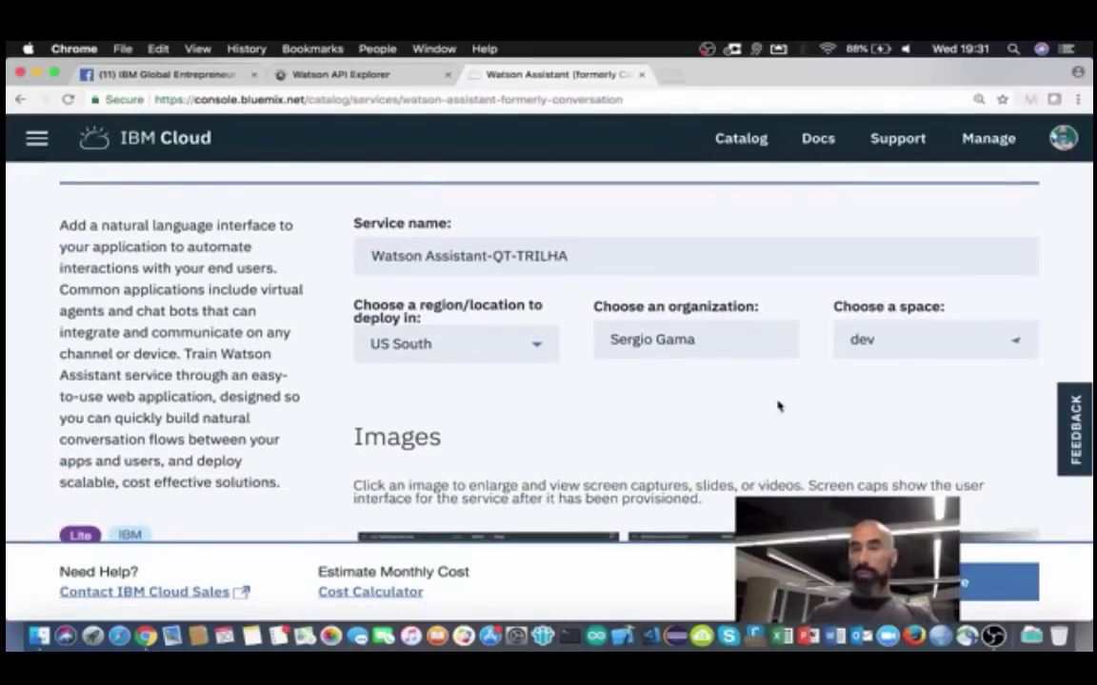
click(1063, 138)
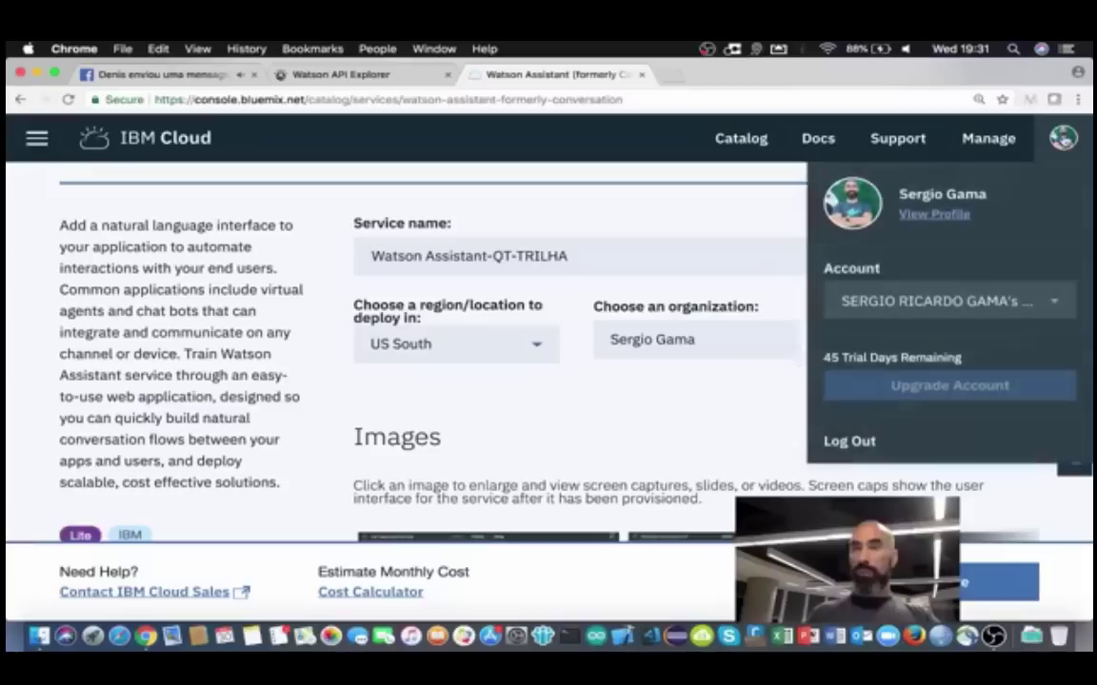
click(952, 300)
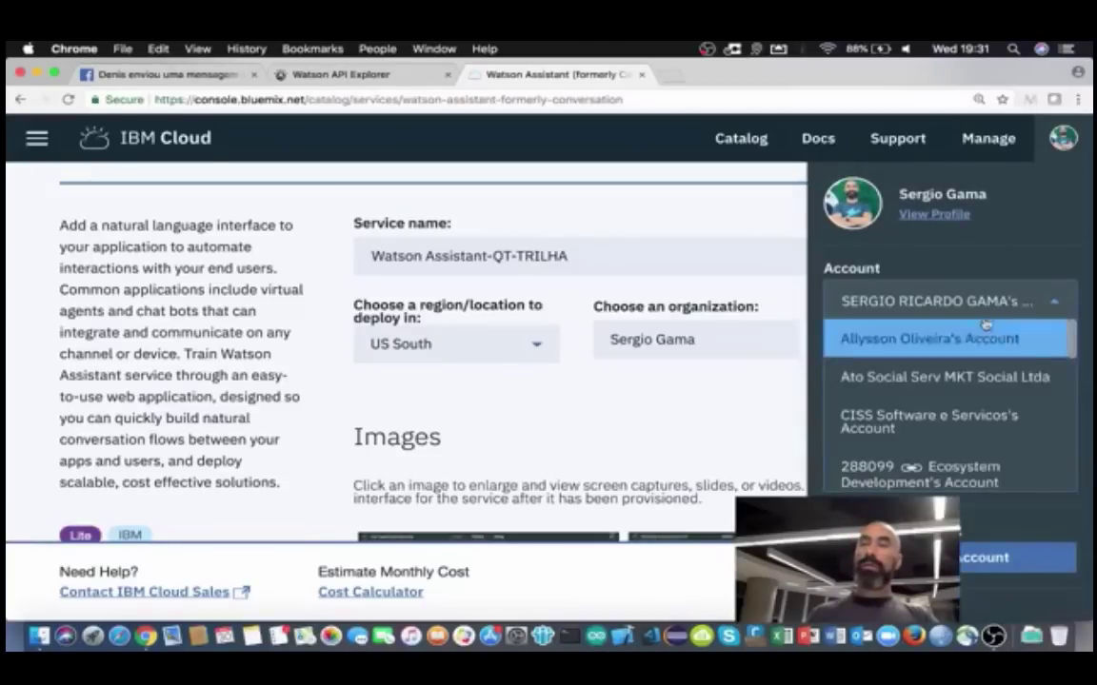
click(920, 466)
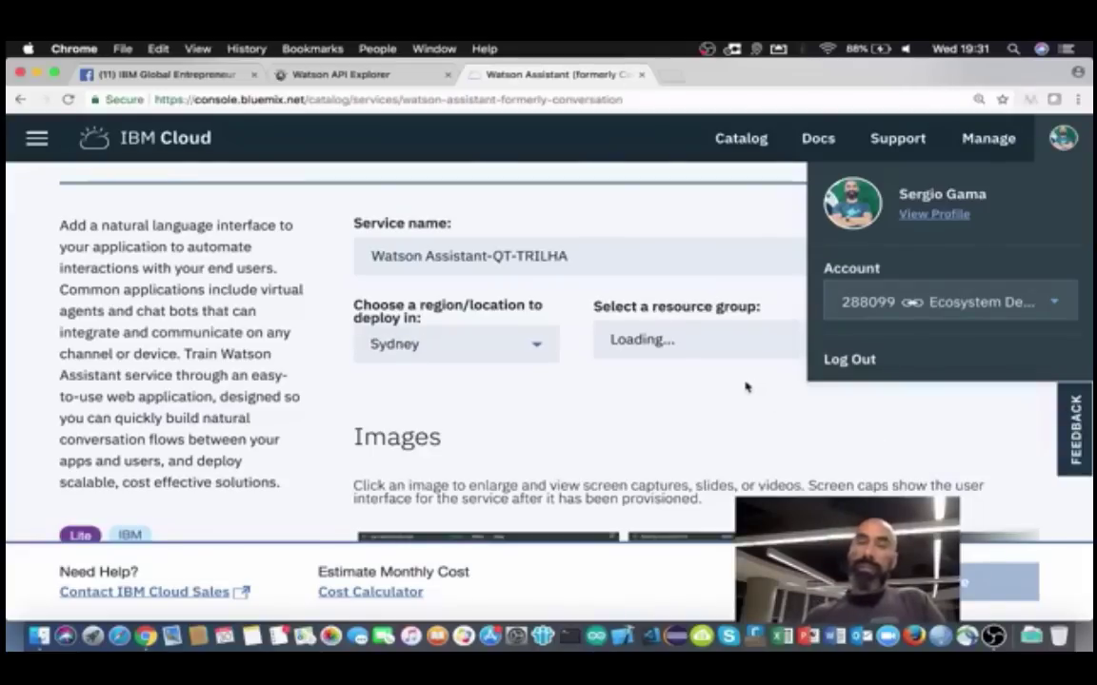
click(533, 347)
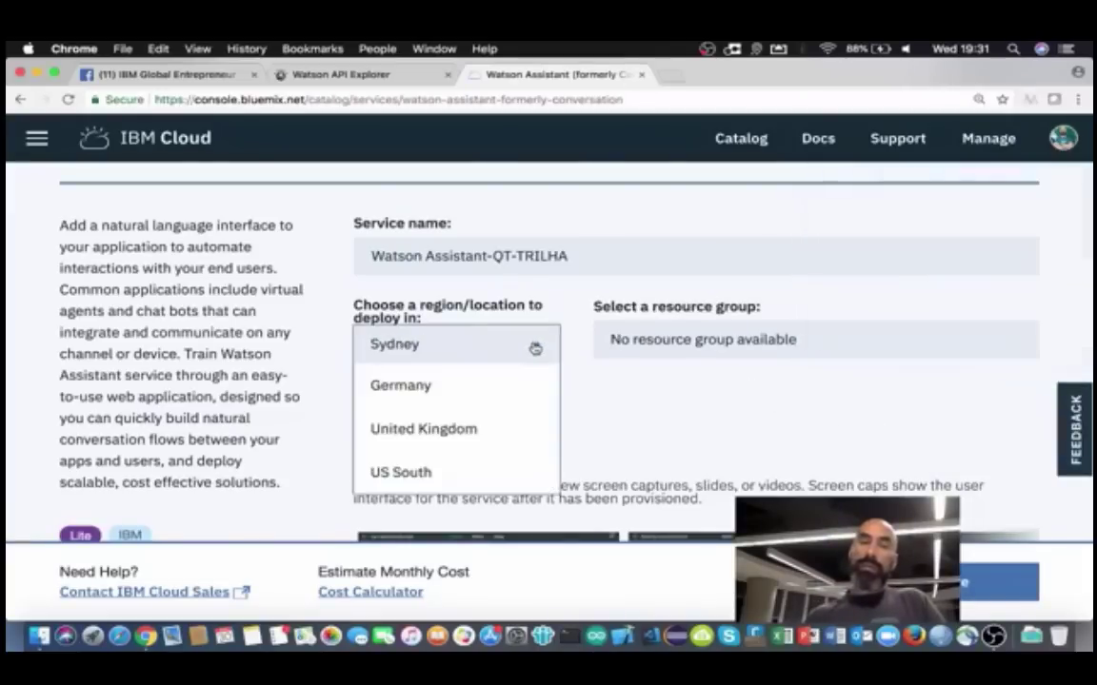
click(420, 470)
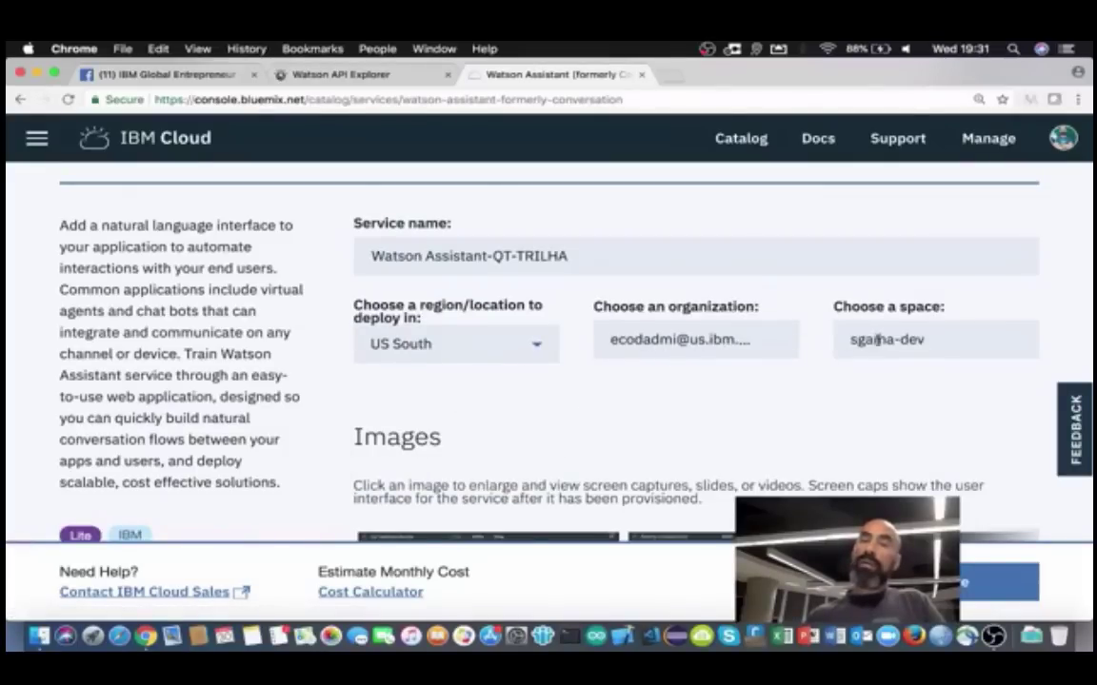
Step: Scroll to Pricing Plans and keep the free Lite plan for the new service
scroll(887, 398, down, 5)
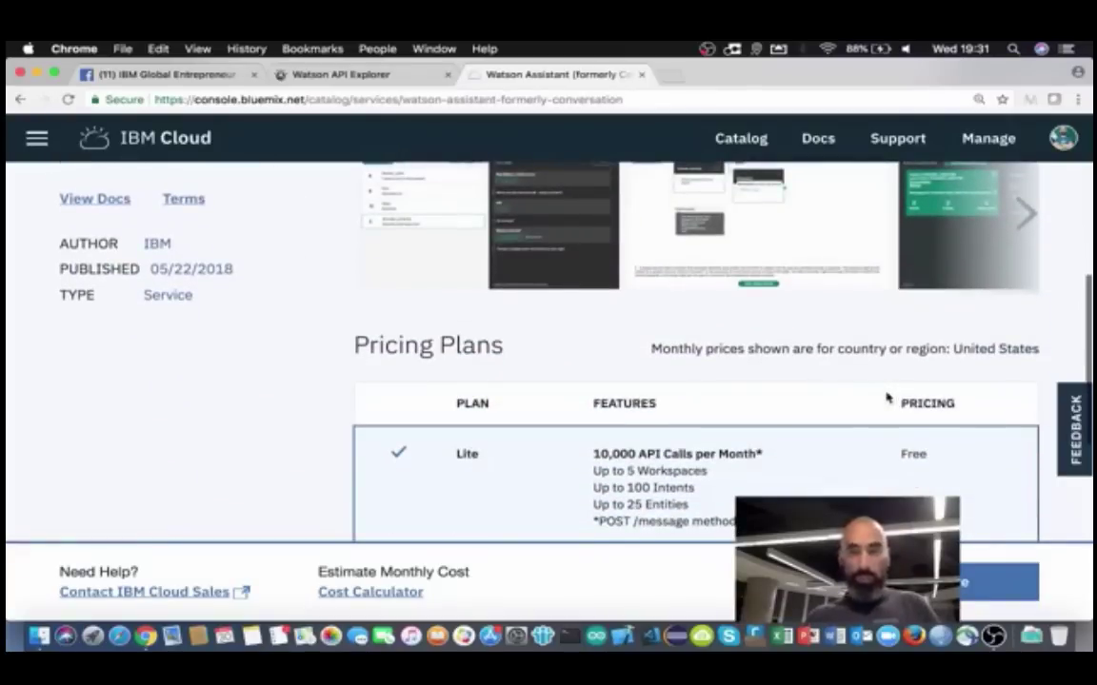
scroll(856, 385, up, 5)
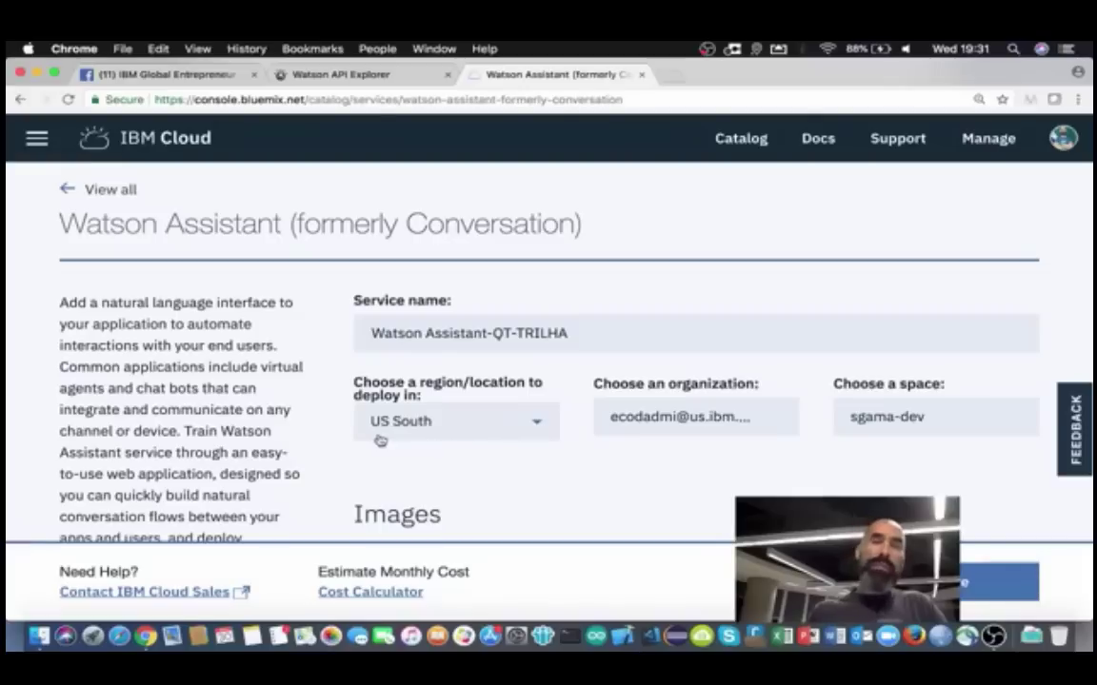
scroll(1011, 455, down, 5)
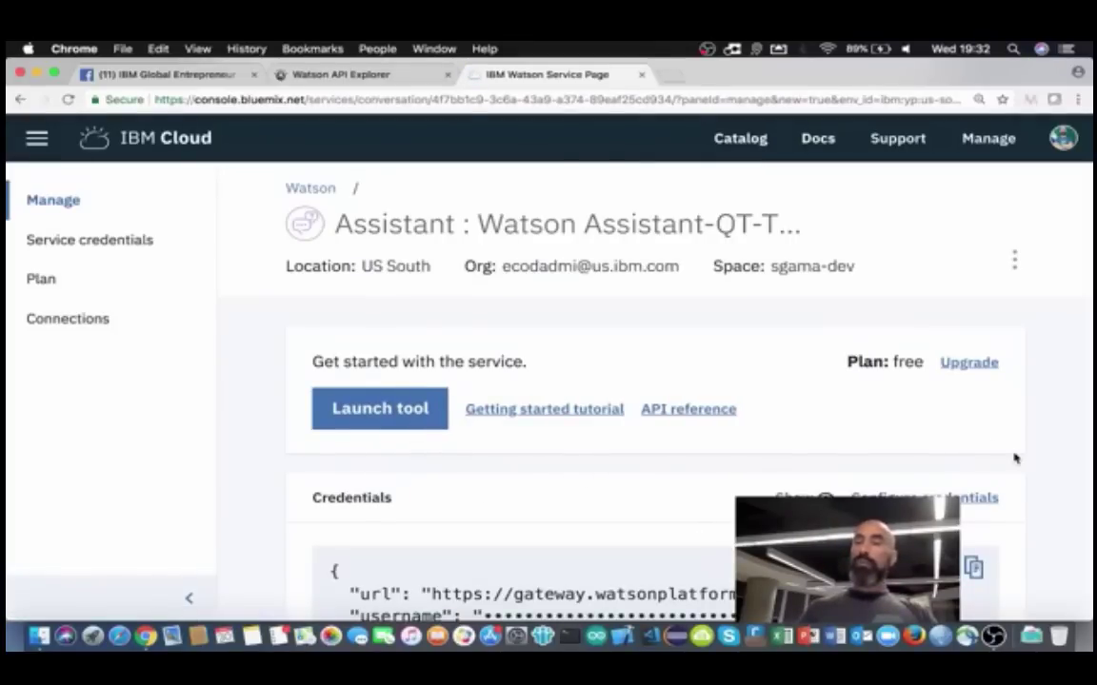
Step: Select the service's API URL in the Credentials box and open the API reference
scroll(1014, 457, down, 2)
scroll(1014, 457, down, 1)
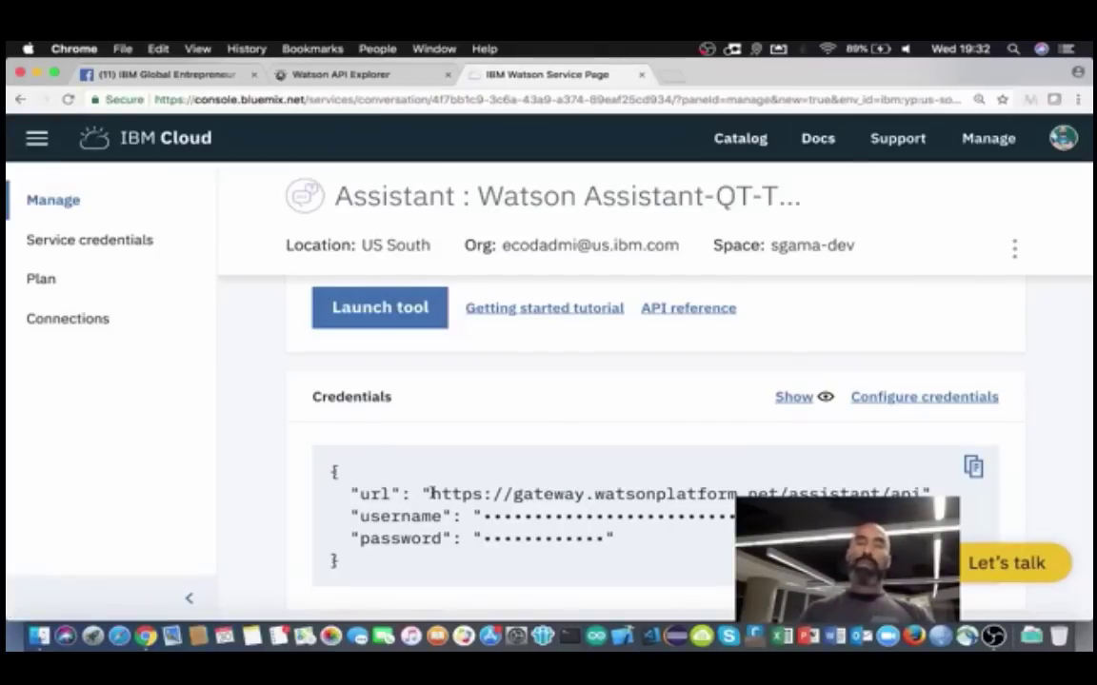
drag(431, 493, 899, 493)
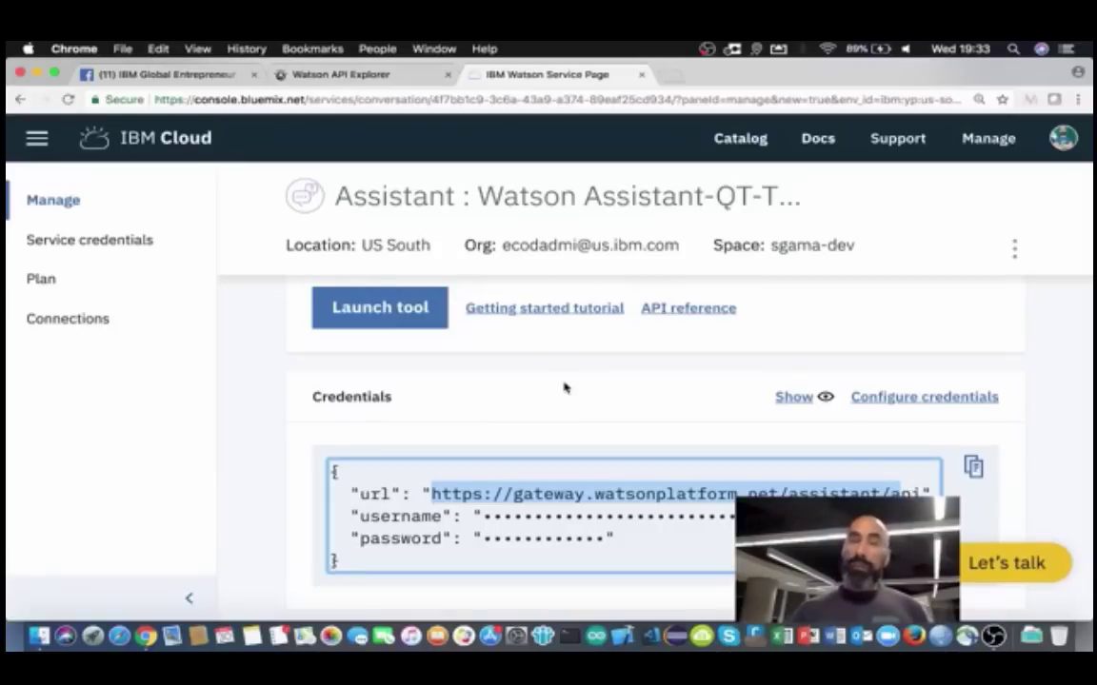
click(681, 310)
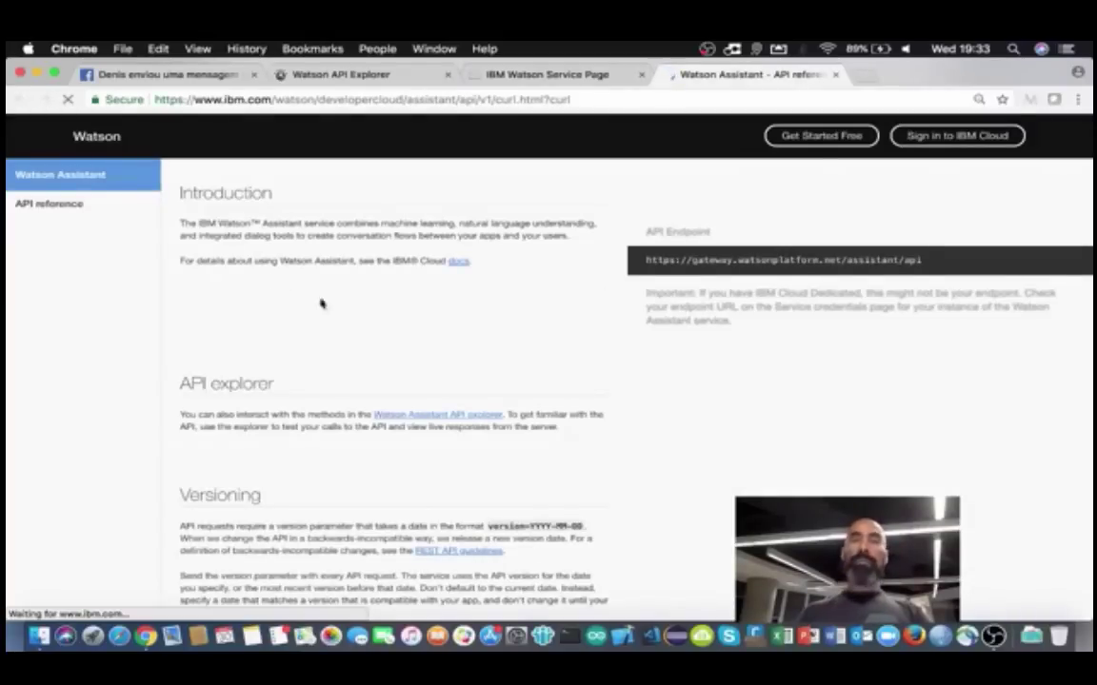
Step: Show the Node code examples in the API reference, then return to the IBM Cloud service tab
scroll(403, 323, down, 10)
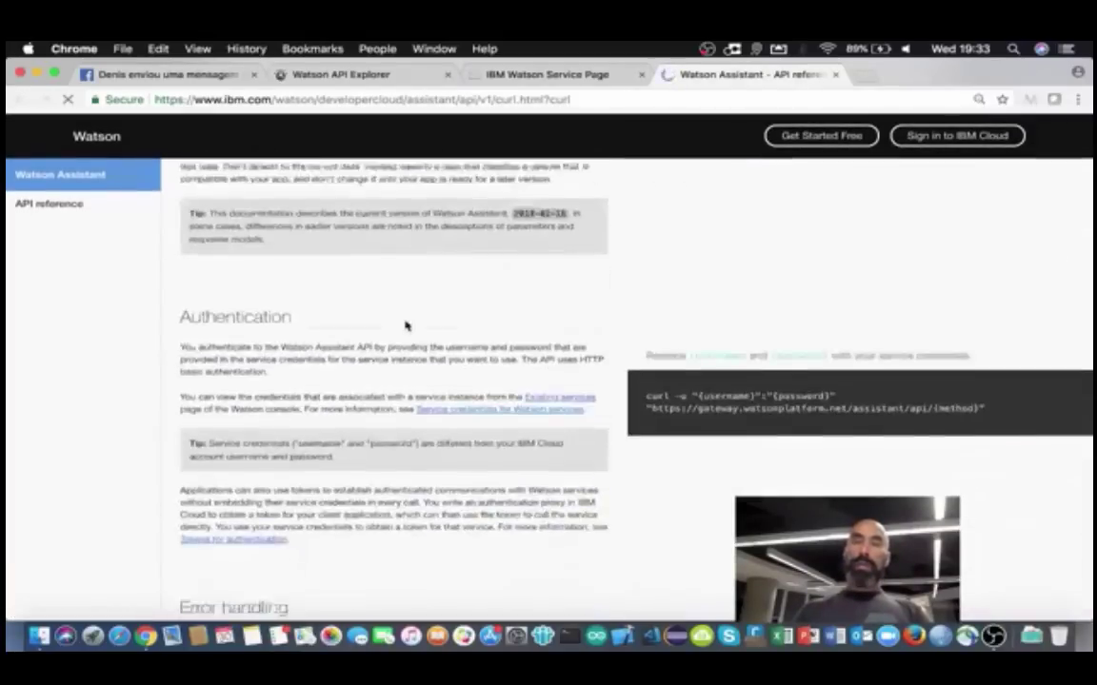
scroll(405, 324, up, 10)
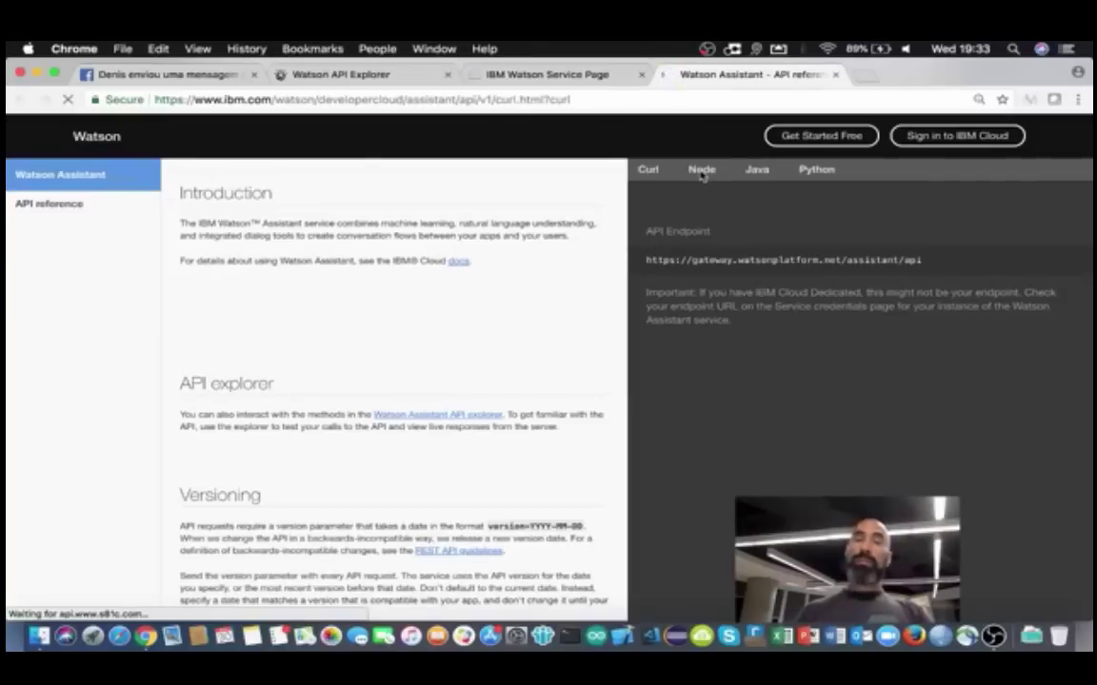
click(702, 177)
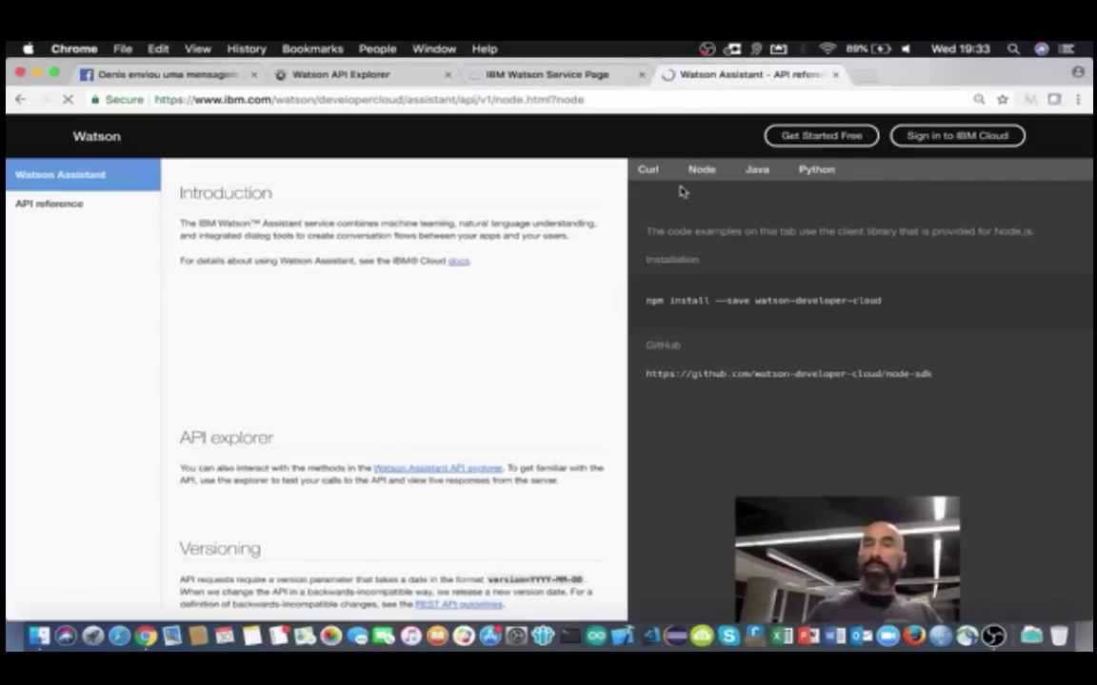
click(540, 74)
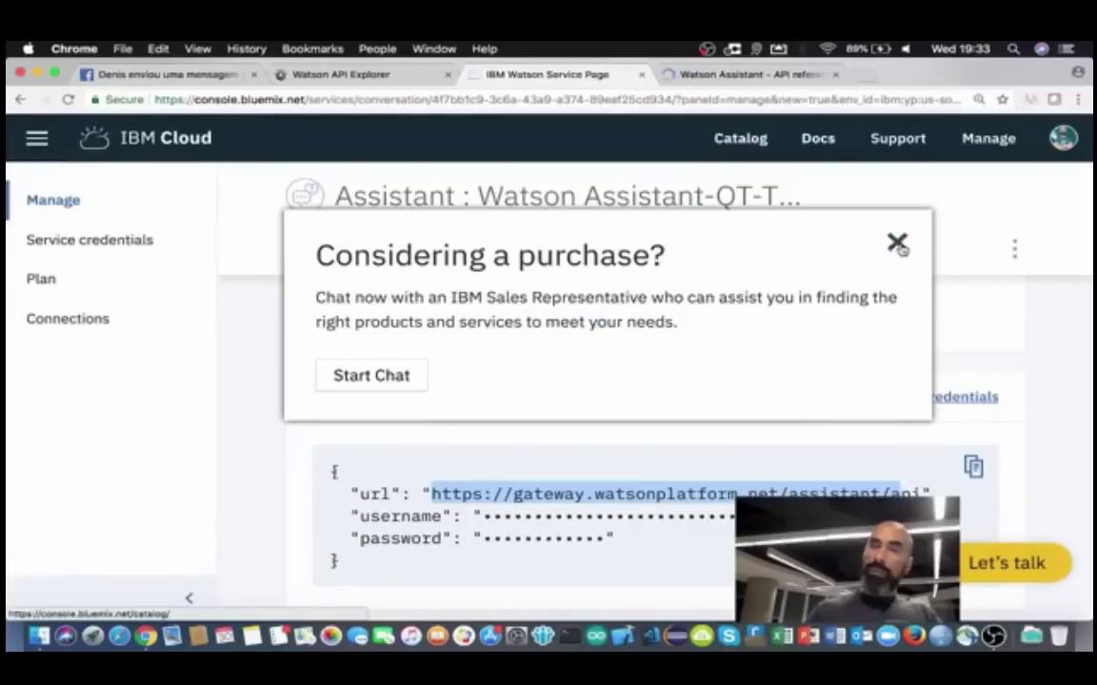
Step: Dismiss the 'Considering a purchase?' popup and return to the API reference's Node examples
click(899, 243)
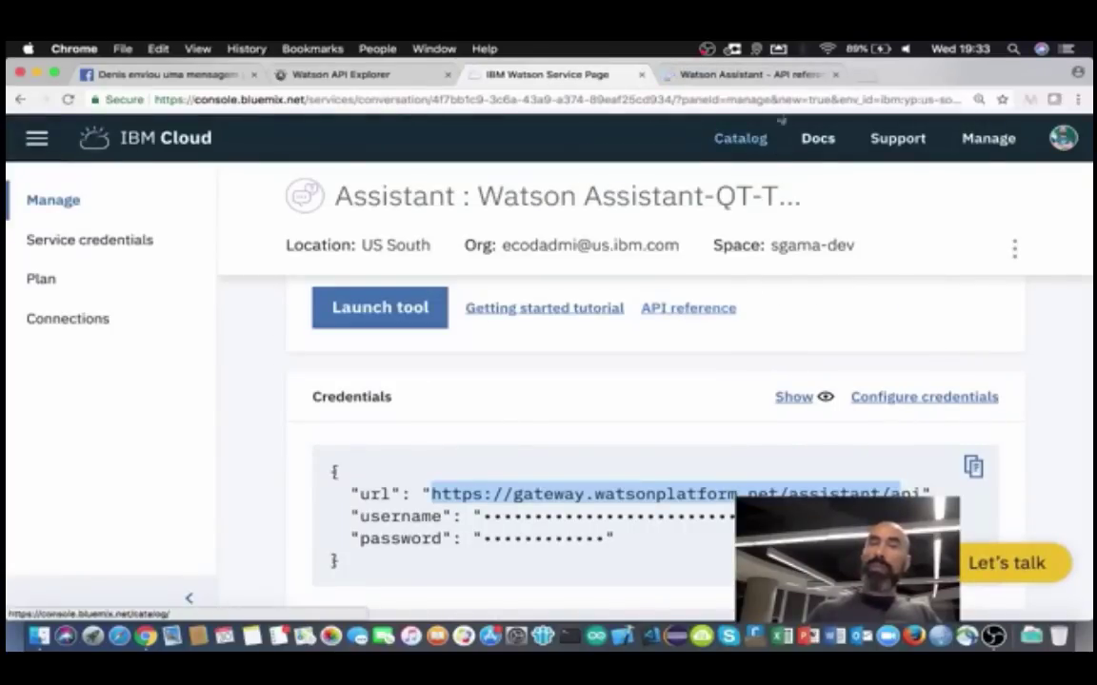
click(749, 76)
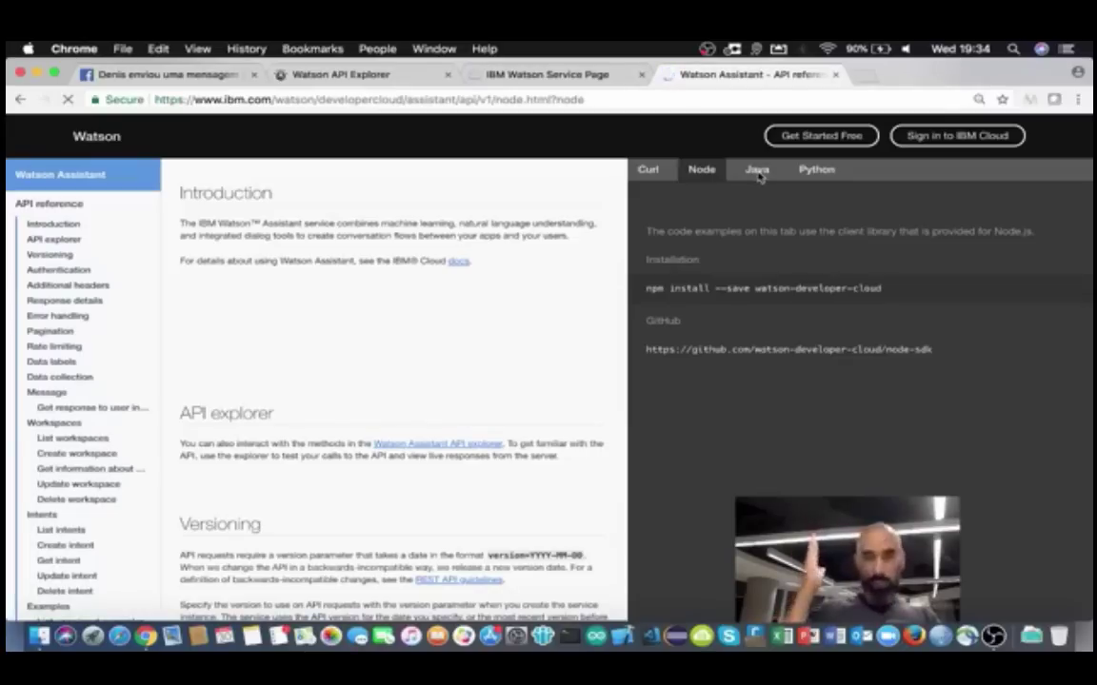
Step: Review the Java SDK Maven and Gradle snippets, then return to the service's credentials page
click(757, 171)
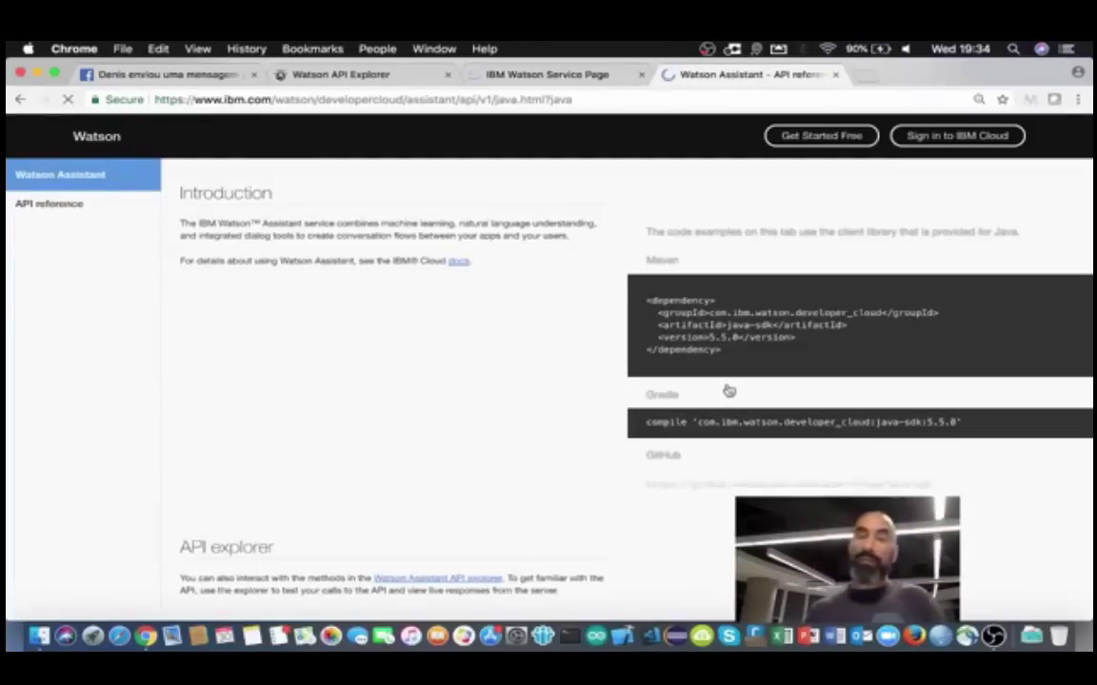
scroll(728, 390, down, 4)
scroll(728, 391, up, 4)
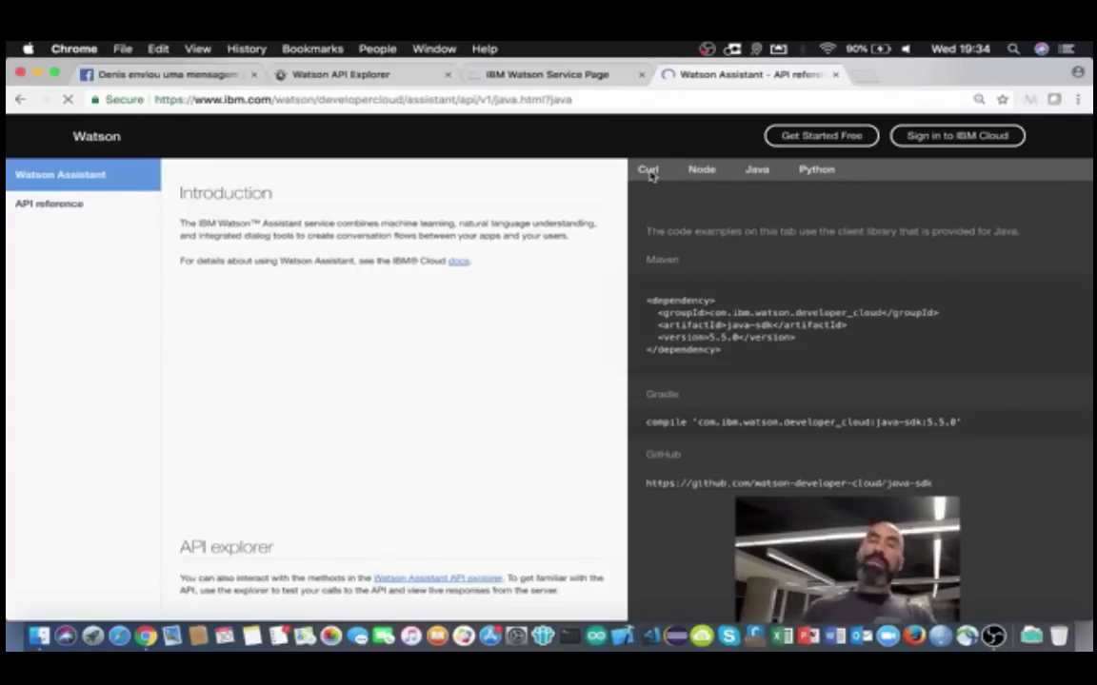
click(531, 80)
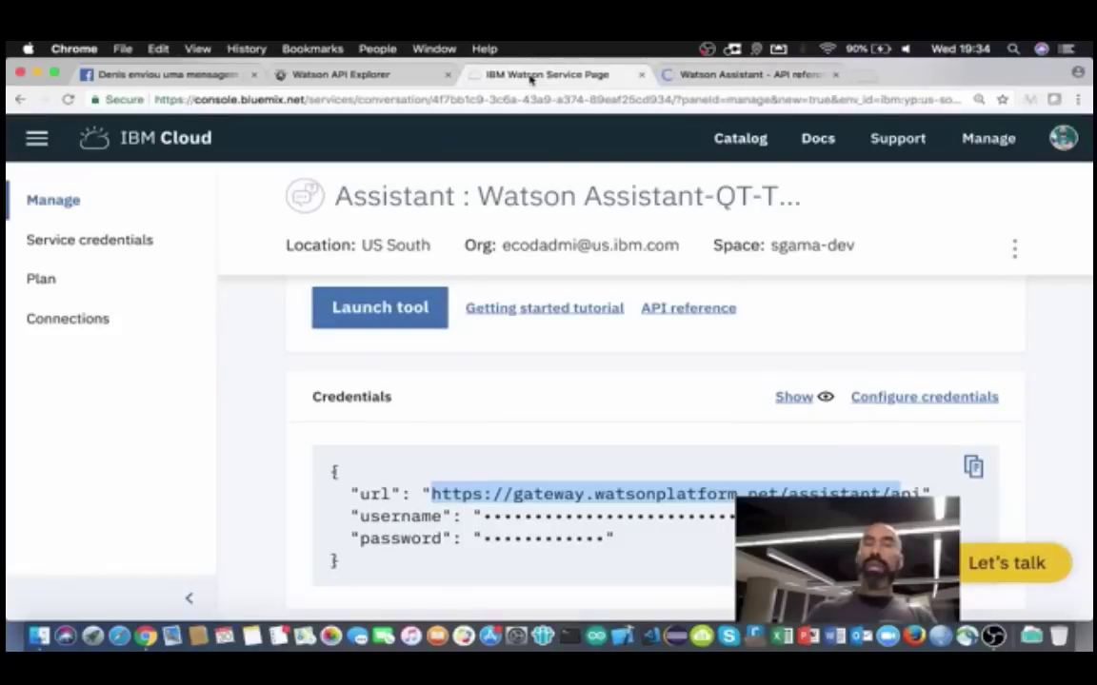
Step: Launch the Watson Assistant tool from the 'Get started with the service' section
scroll(567, 381, up, 2)
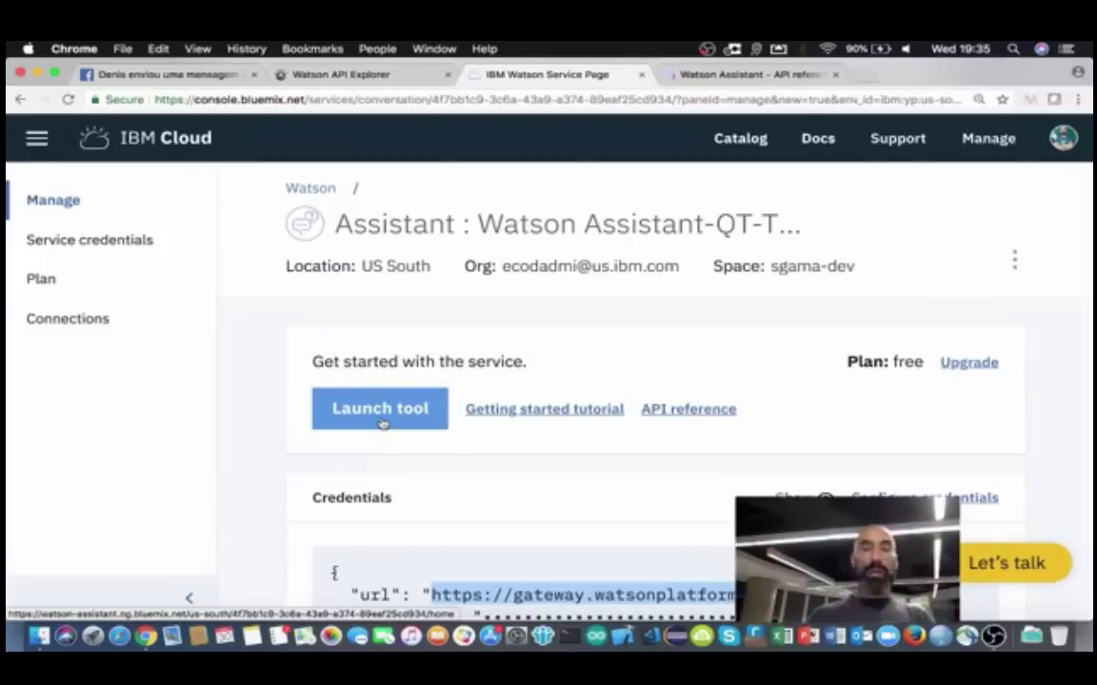
click(369, 409)
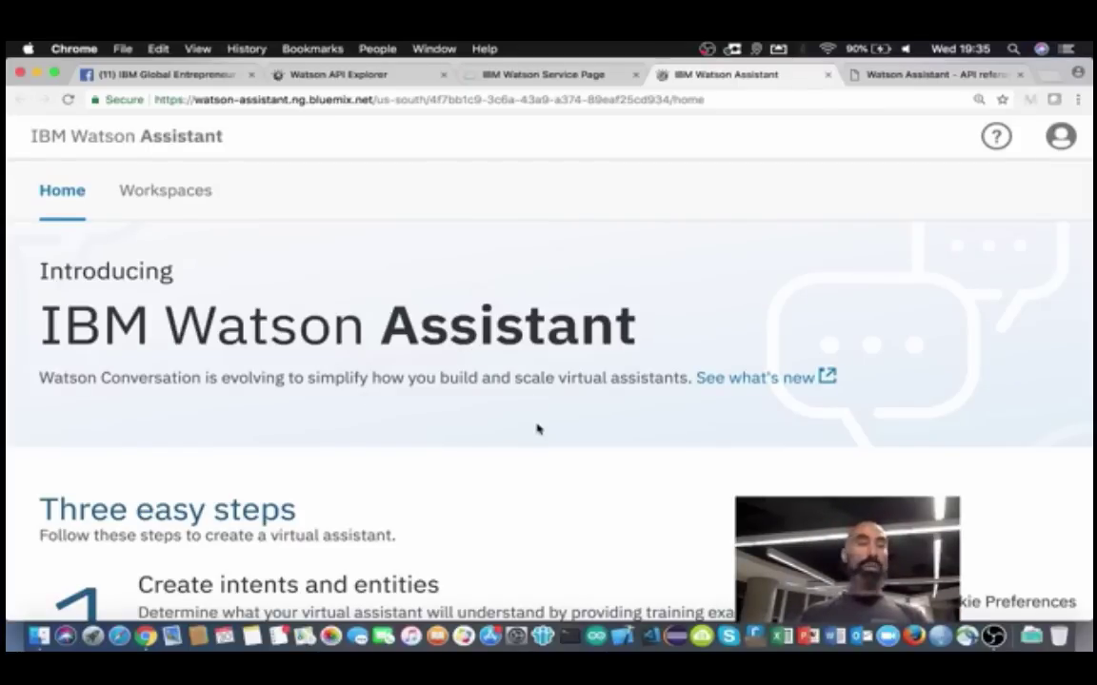
Step: Review the Watson Assistant Home page, then go to the Workspaces list
scroll(536, 476, down, 10)
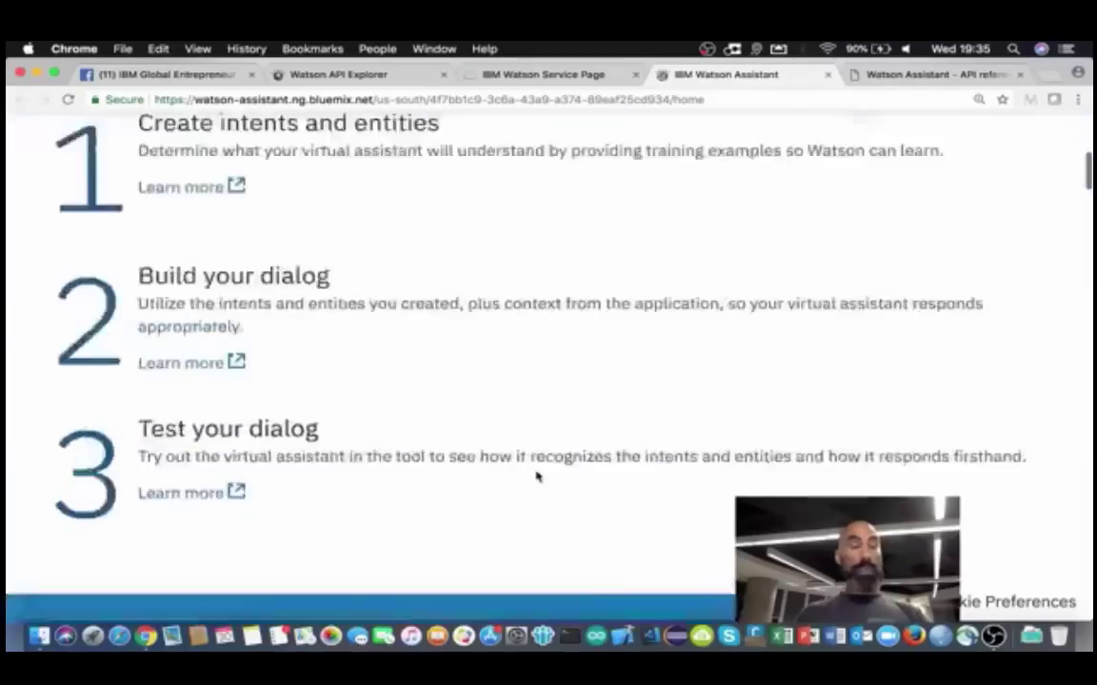
scroll(535, 476, up, 3)
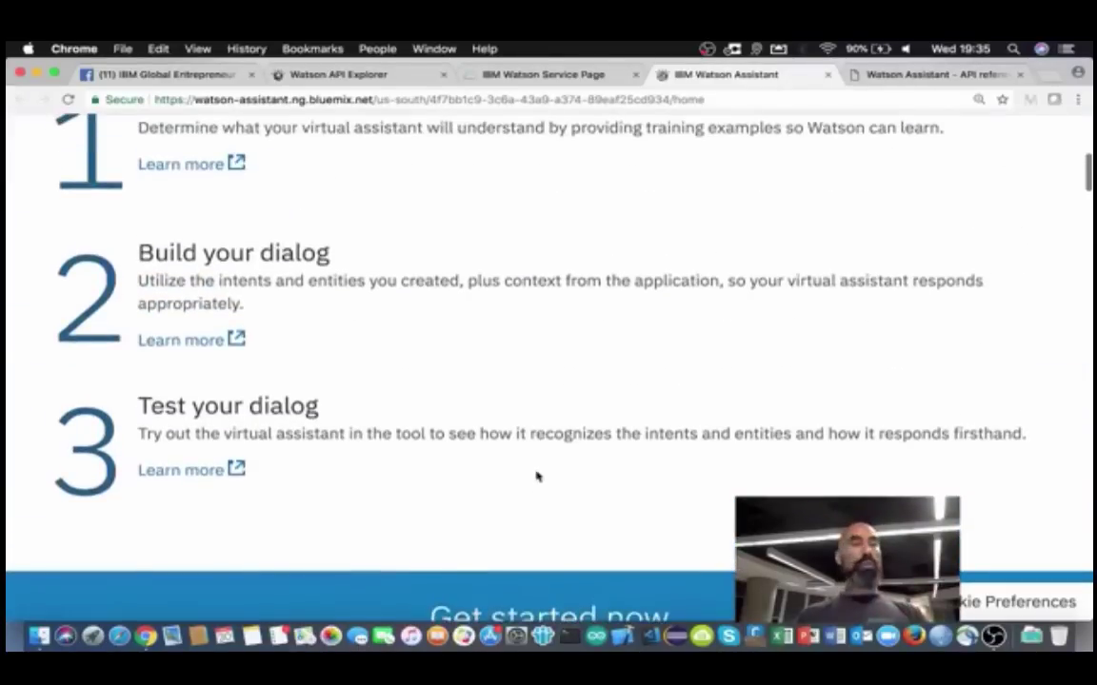
scroll(536, 476, down, 8)
scroll(536, 476, down, 1)
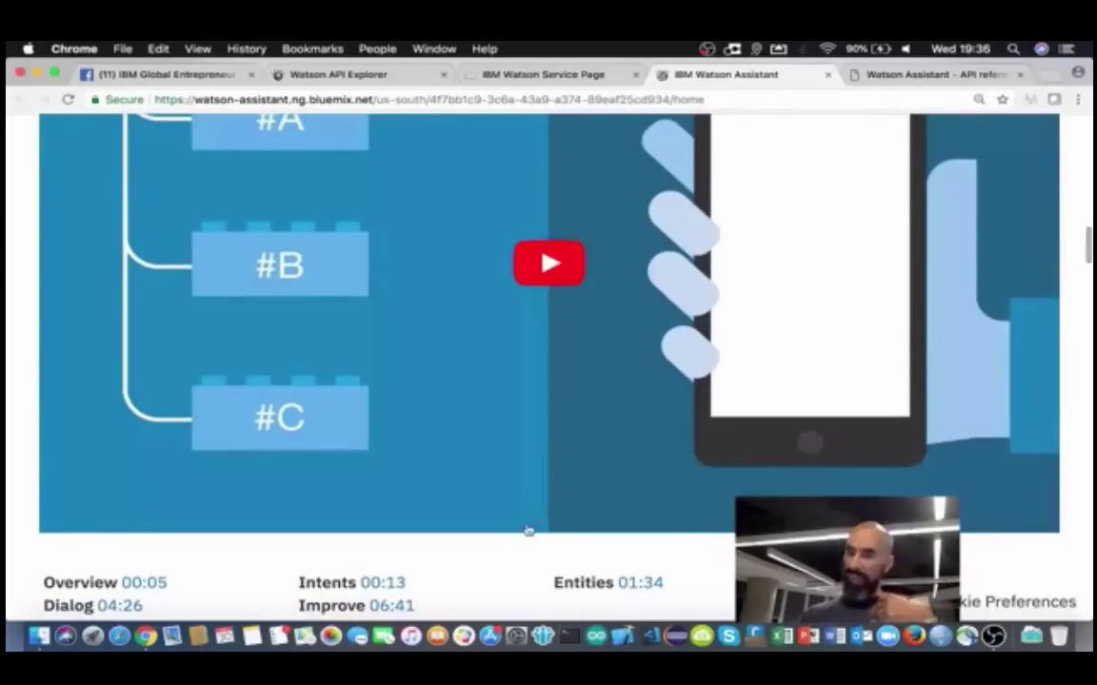
scroll(517, 568, down, 5)
scroll(517, 568, down, 2)
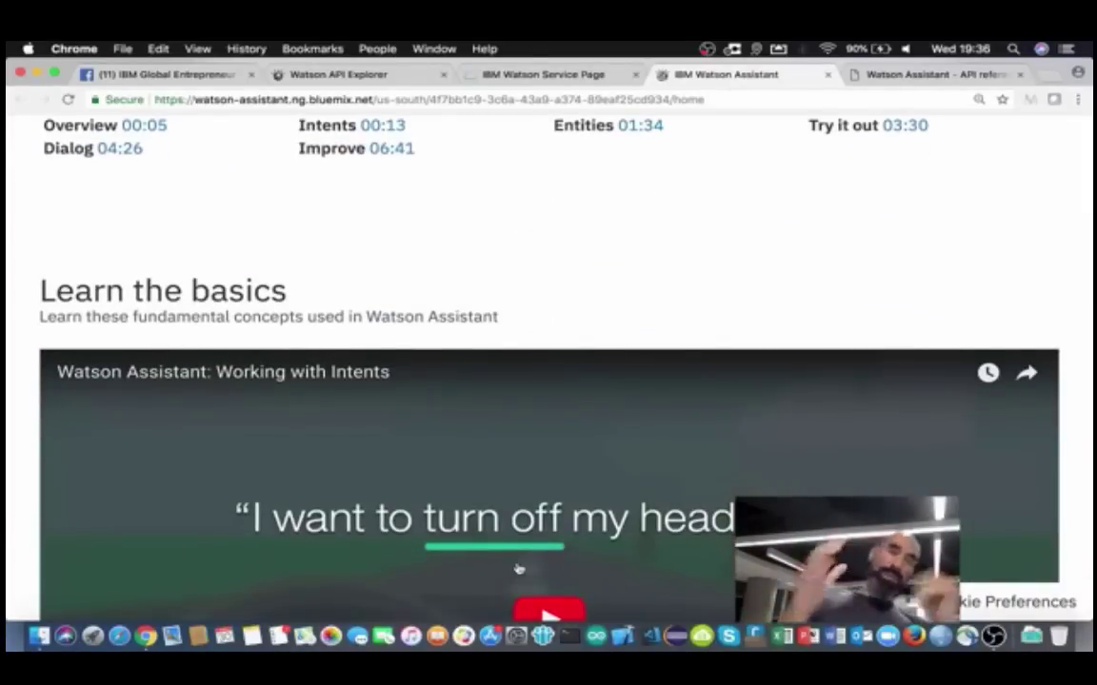
scroll(519, 568, down, 10)
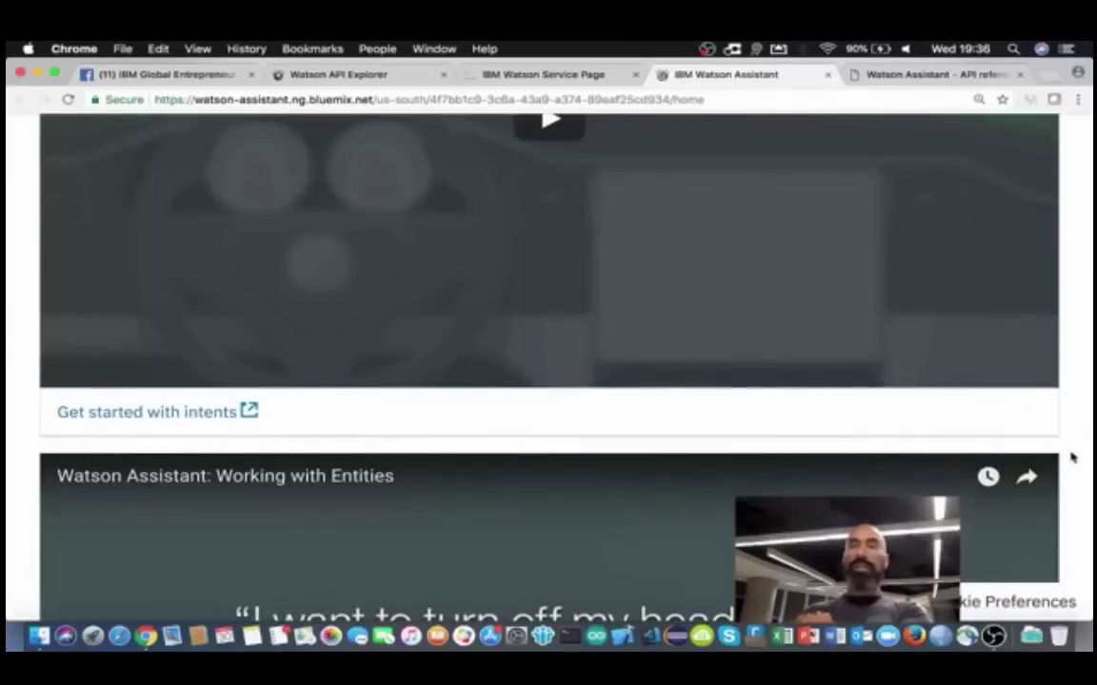
scroll(1070, 458, up, 3)
scroll(1070, 457, down, 4)
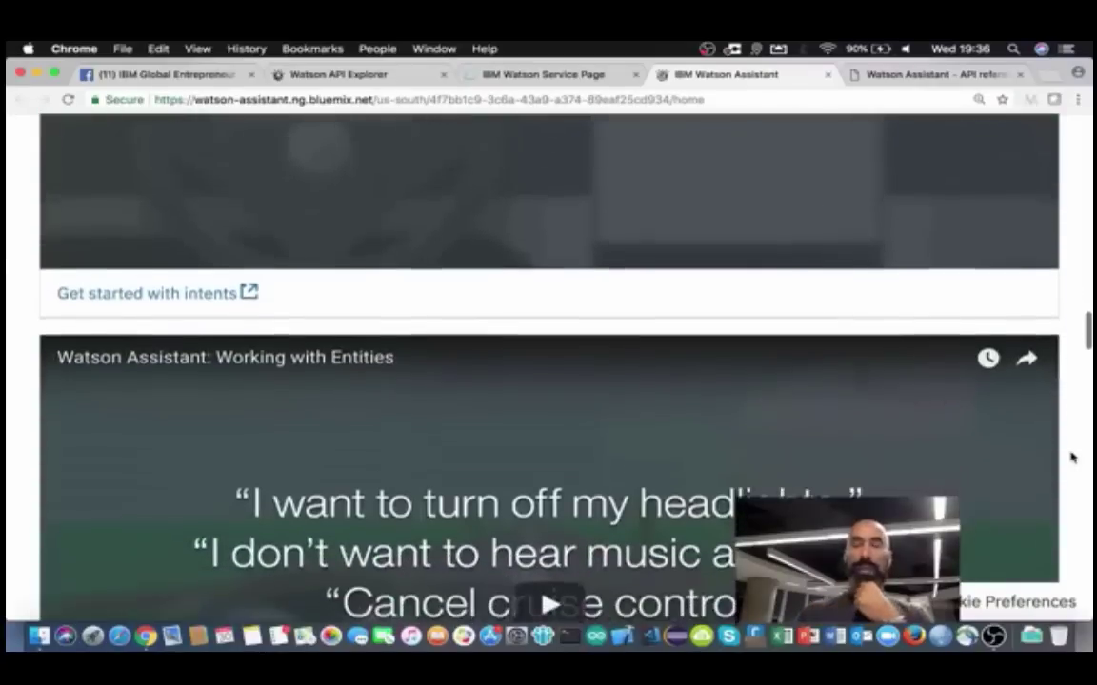
scroll(1070, 458, down, 7)
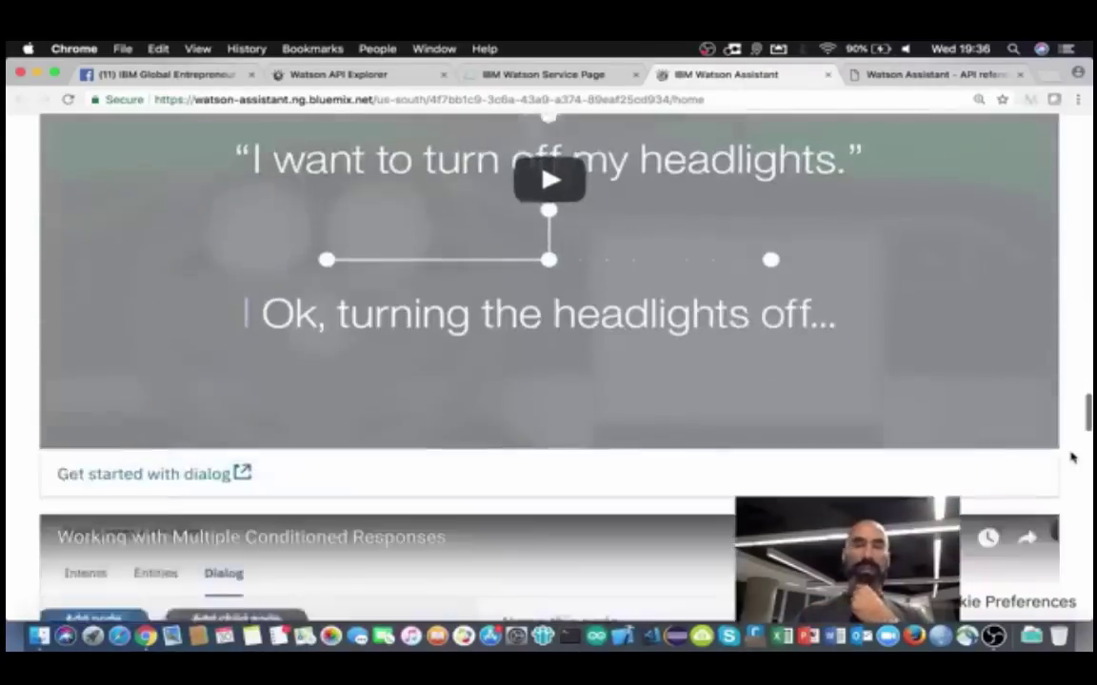
scroll(1069, 458, down, 5)
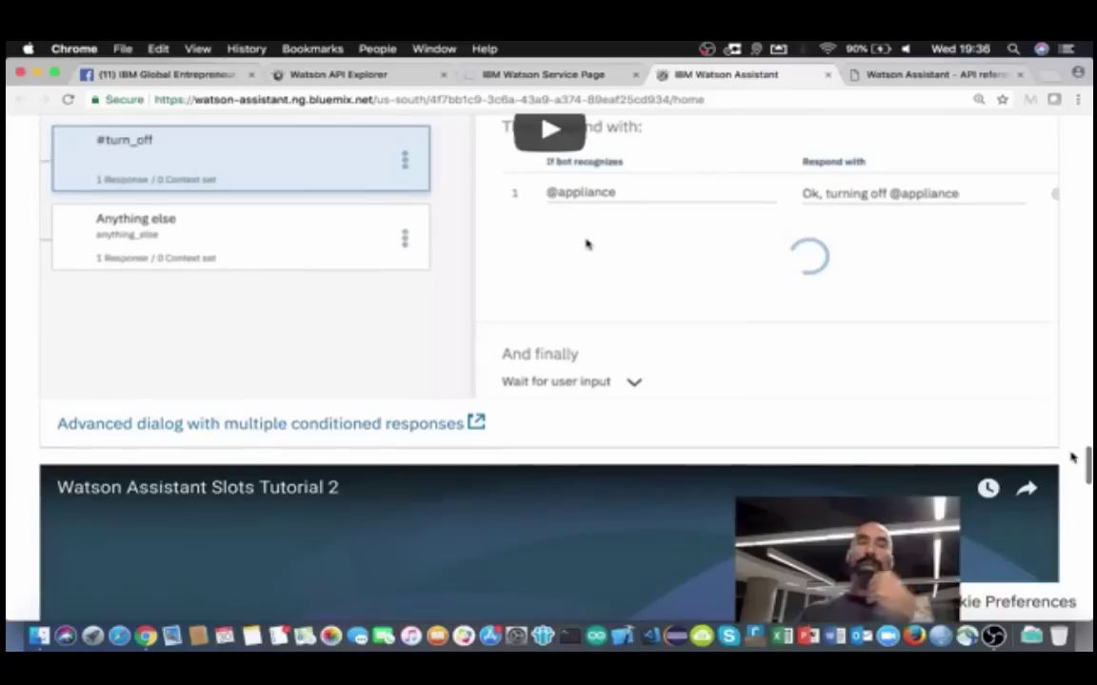
scroll(1072, 458, down, 3)
scroll(1072, 458, up, 5)
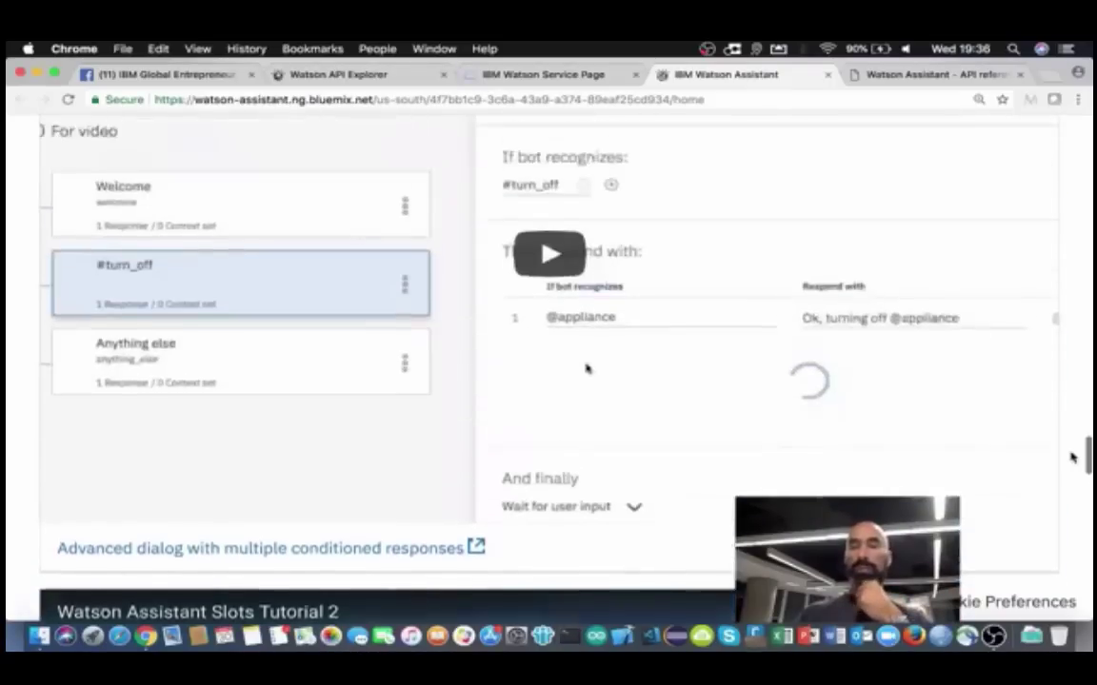
scroll(1070, 458, down, 8)
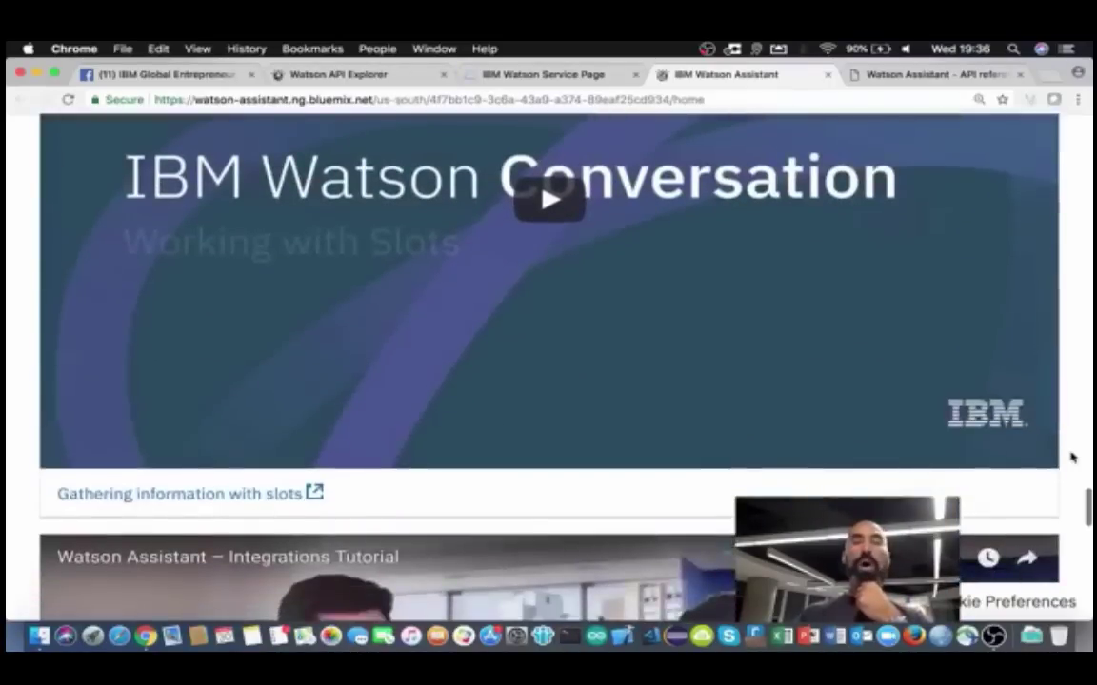
scroll(1070, 458, up, 15)
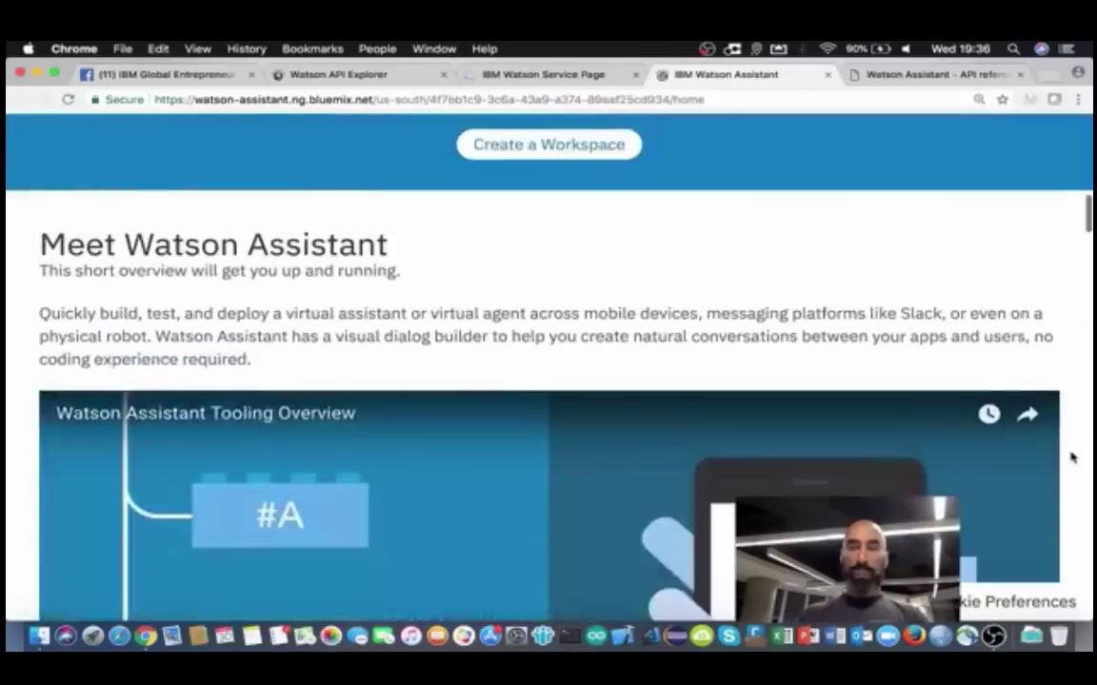
scroll(1070, 458, up, 5)
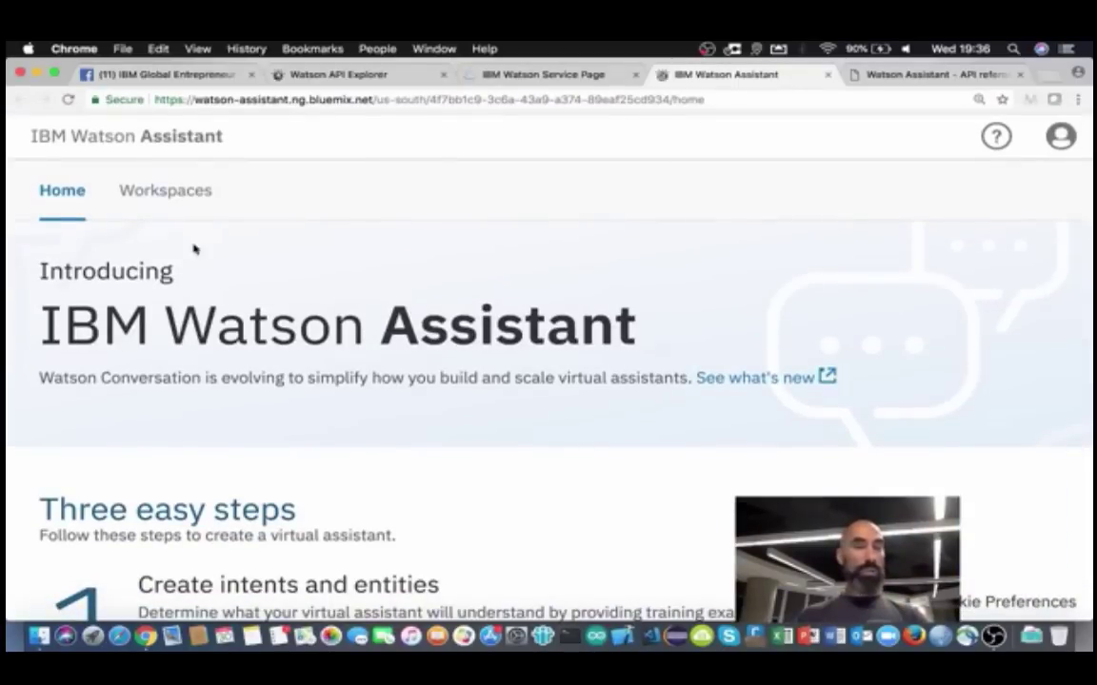
click(154, 191)
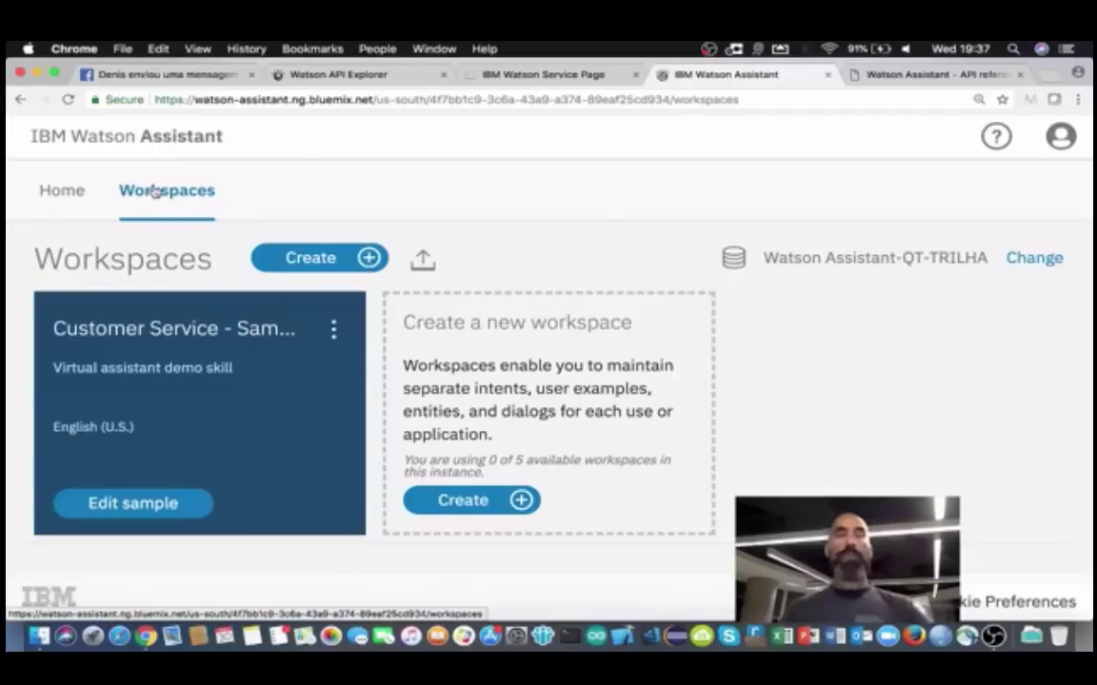
Step: Start a new workspace from the 'Create a new workspace' card
click(474, 502)
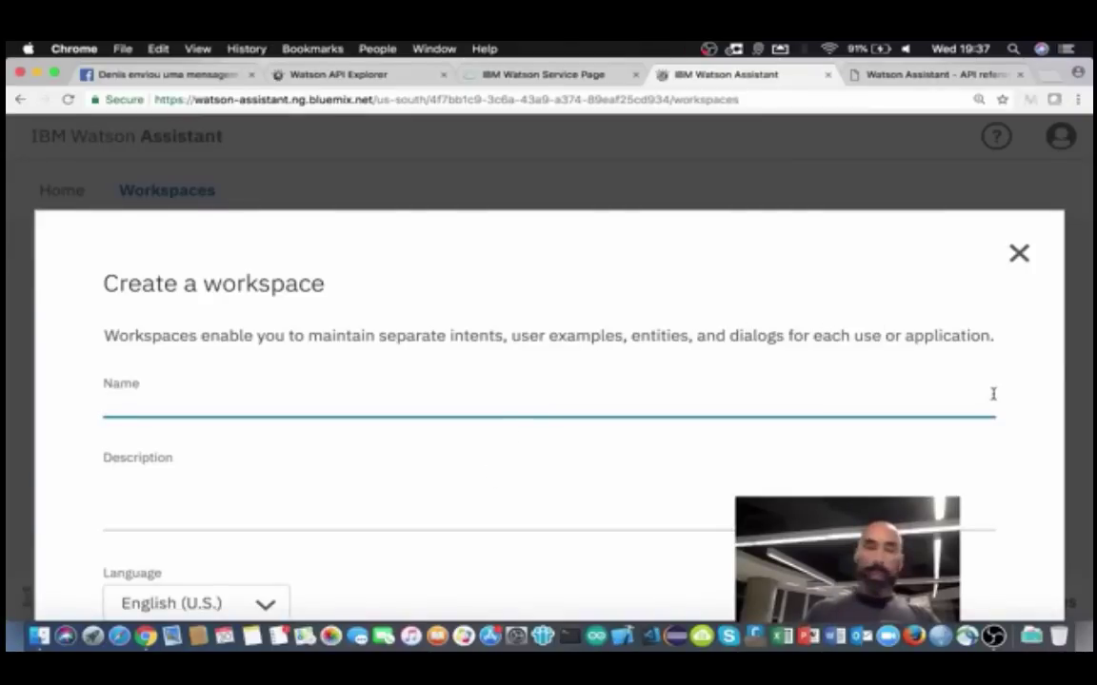
Step: Name the workspace 'Banco', choose Portuguese (Brazilian) as its language, and create it
scroll(991, 391, down, 2)
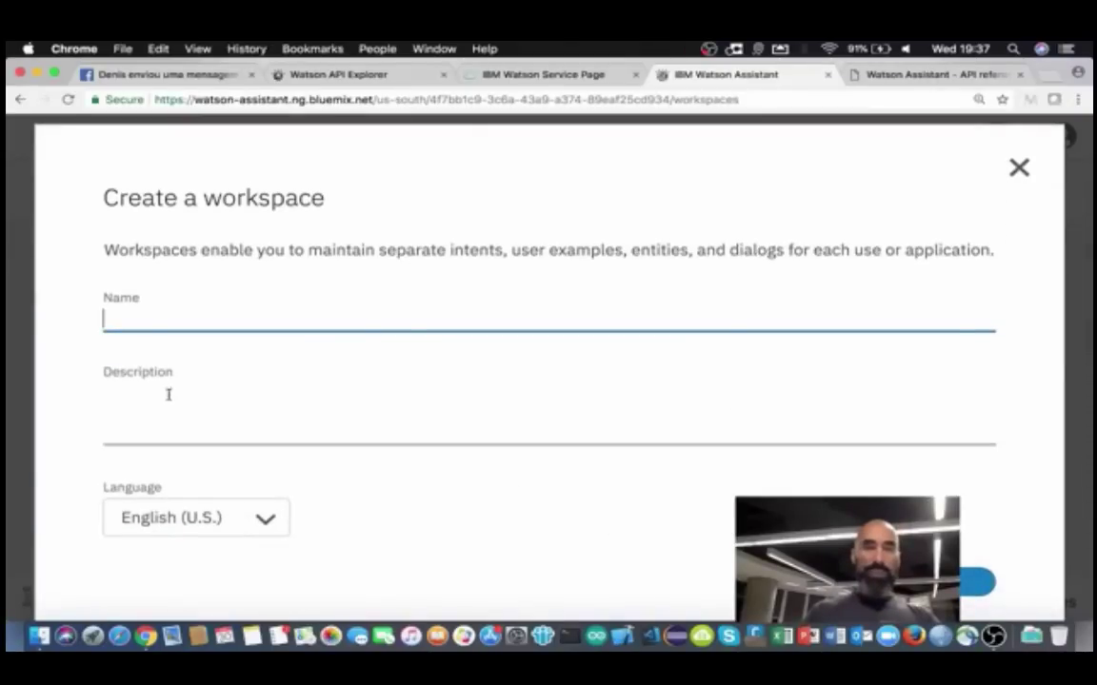
click(121, 320)
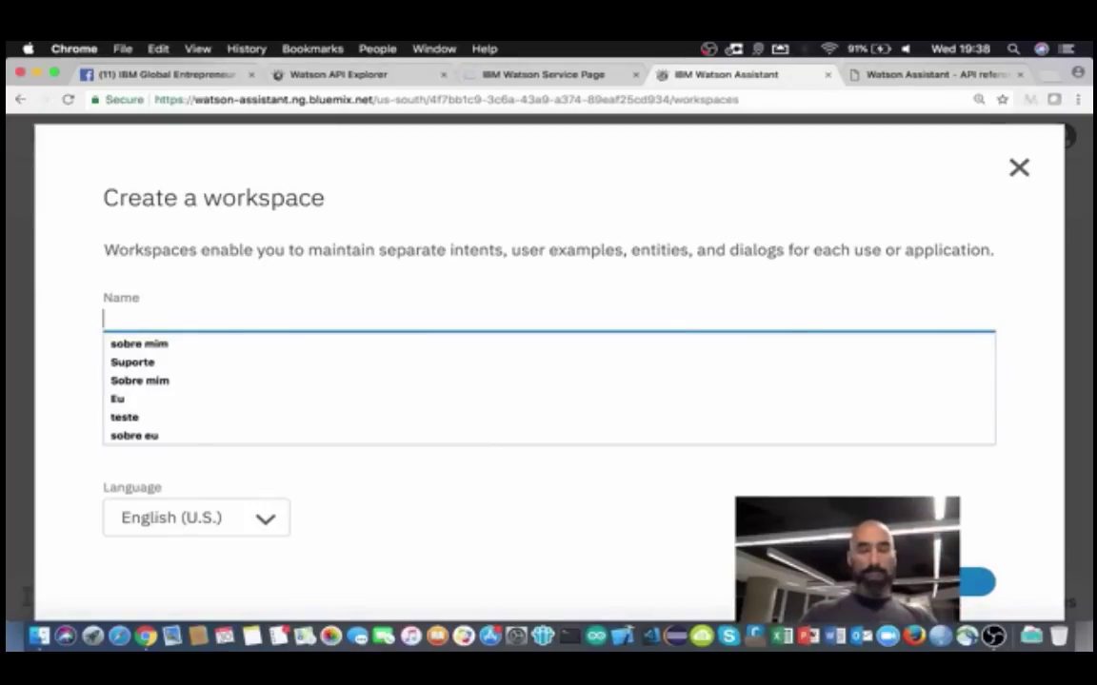
text(Banco)
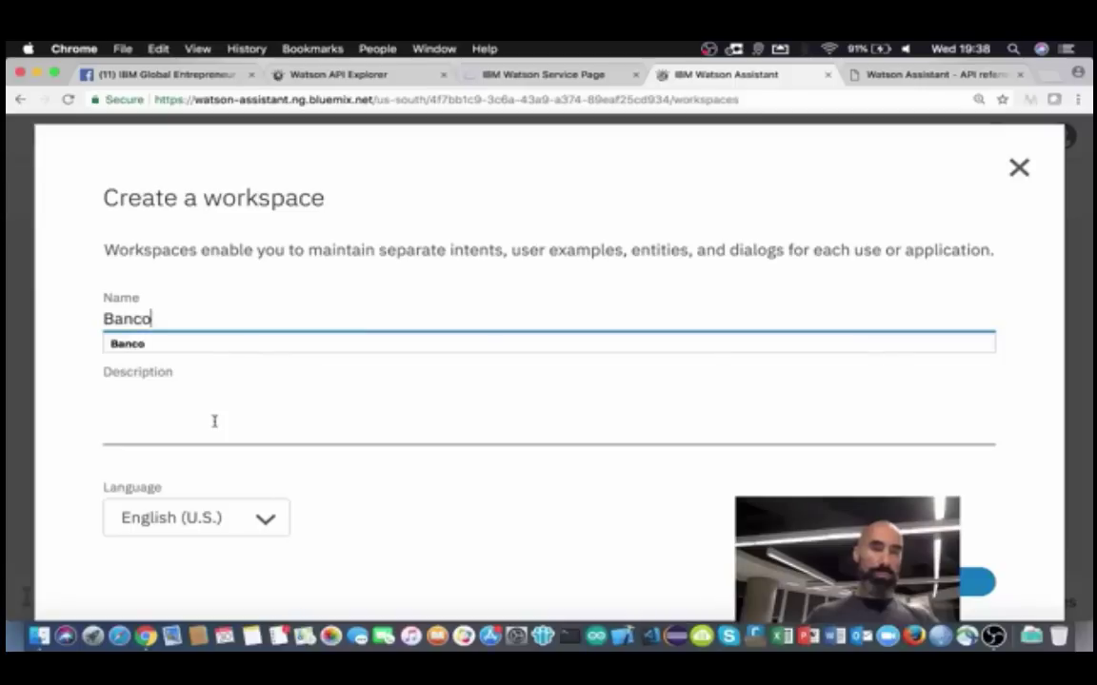
click(214, 421)
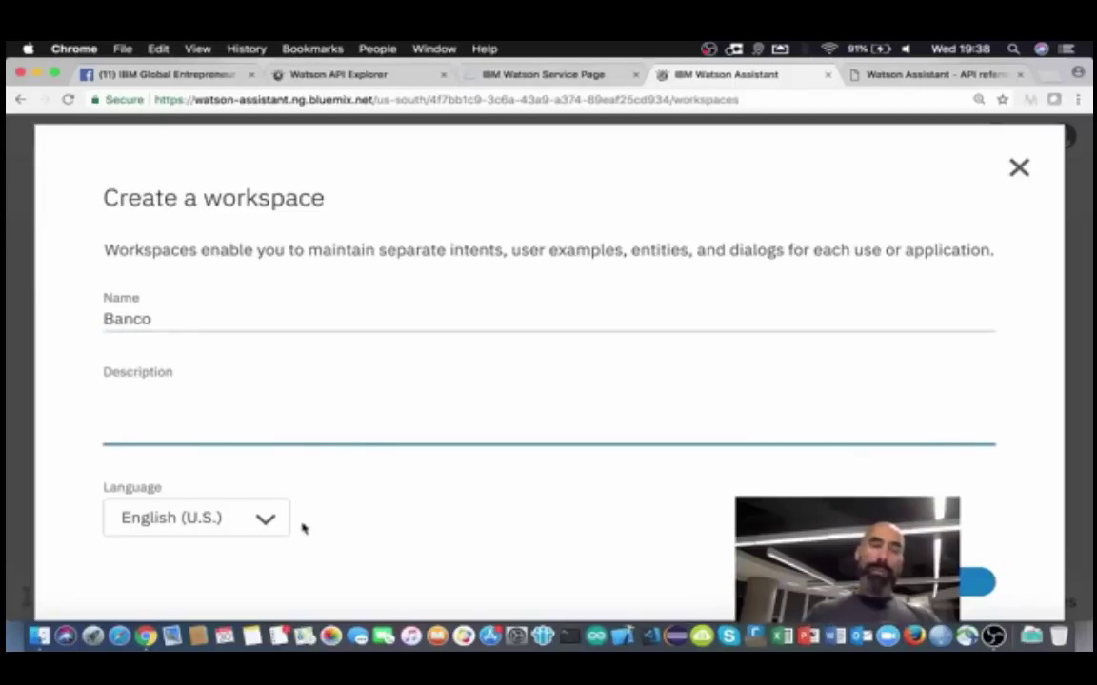
click(265, 522)
click(265, 521)
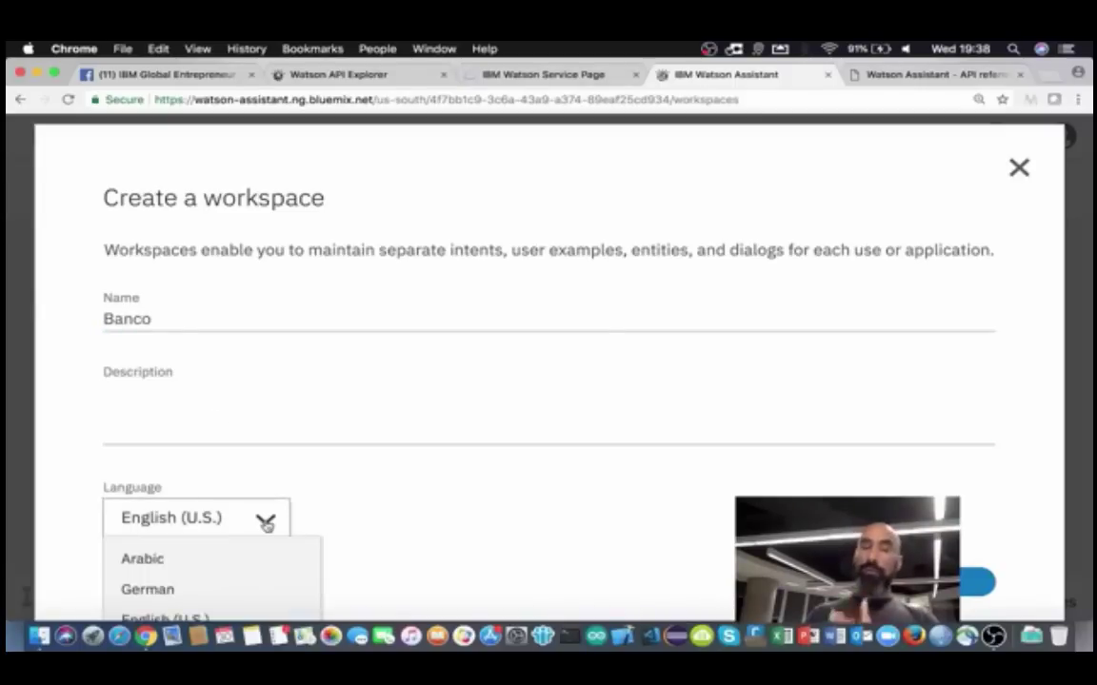
scroll(357, 528, down, 5)
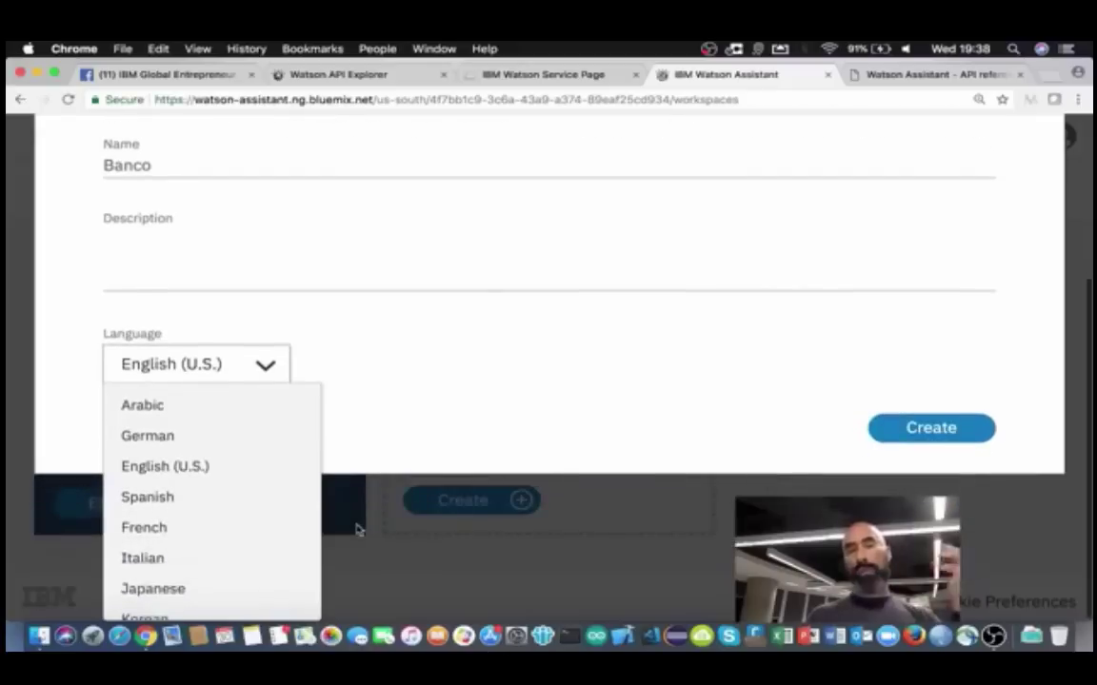
scroll(261, 535, down, 4)
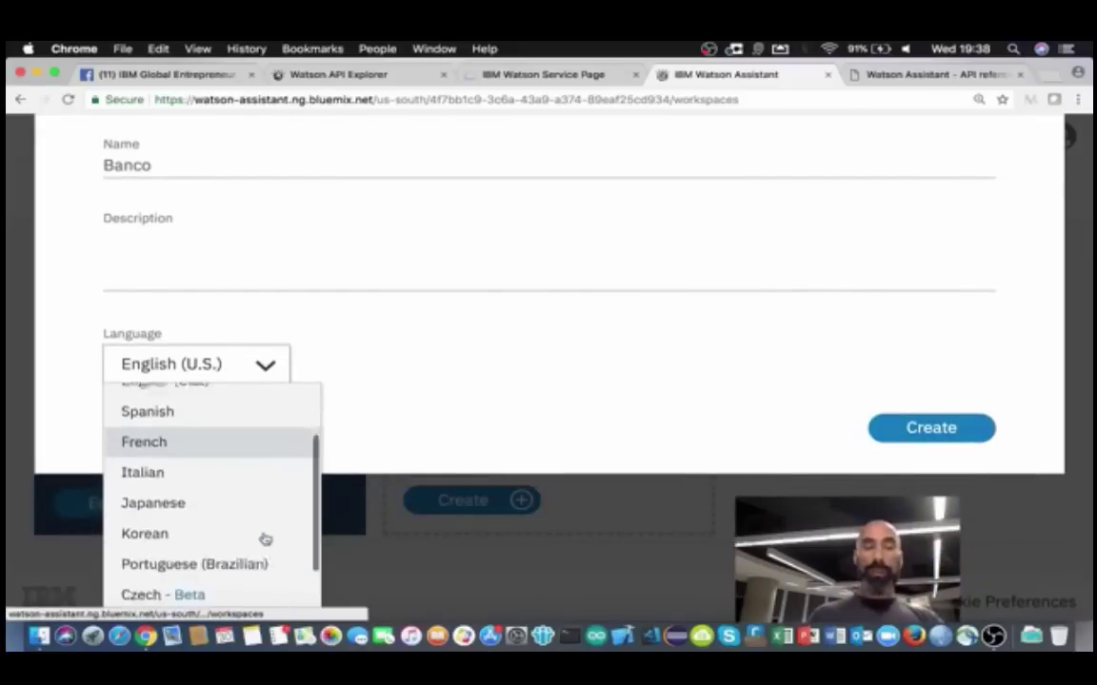
click(208, 491)
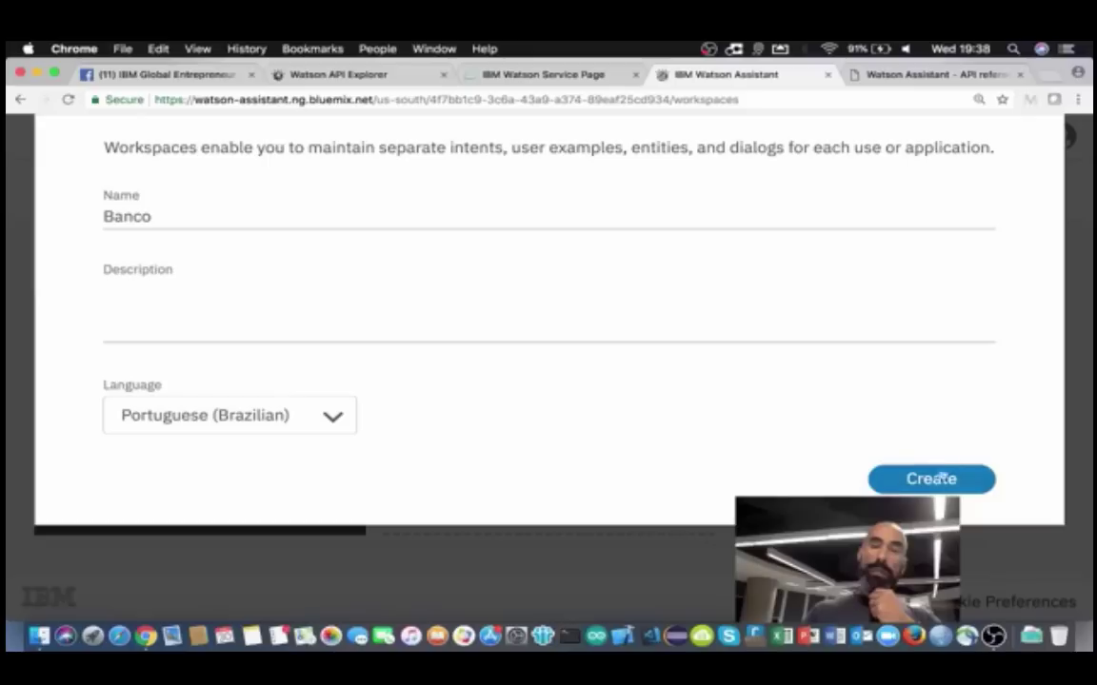
click(414, 305)
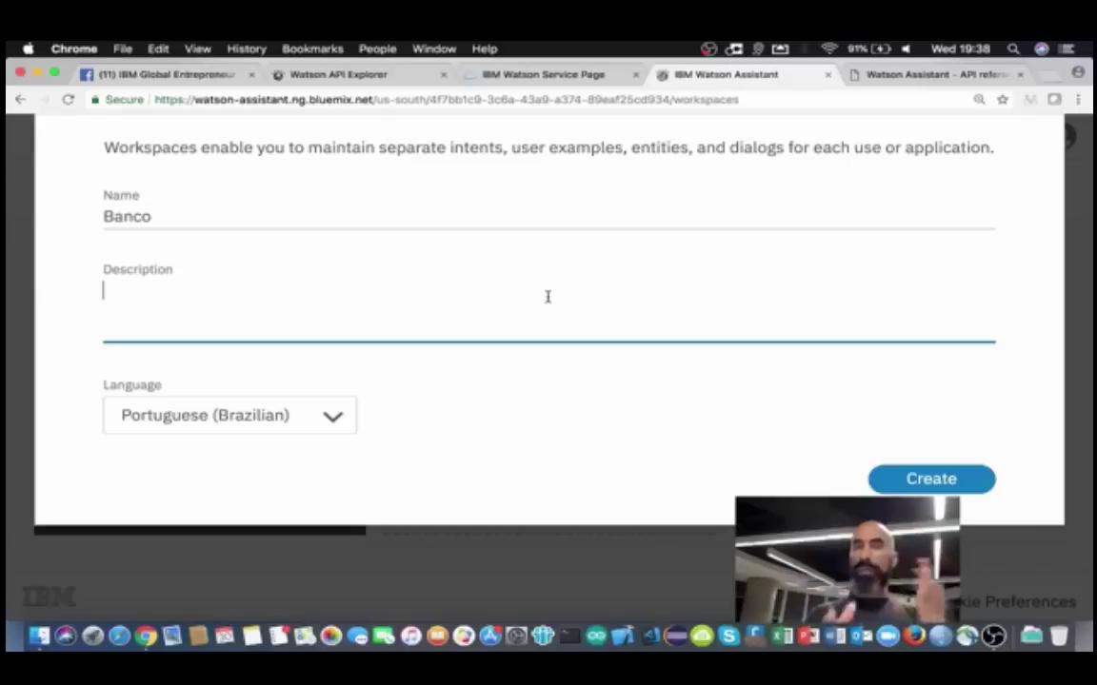
click(928, 481)
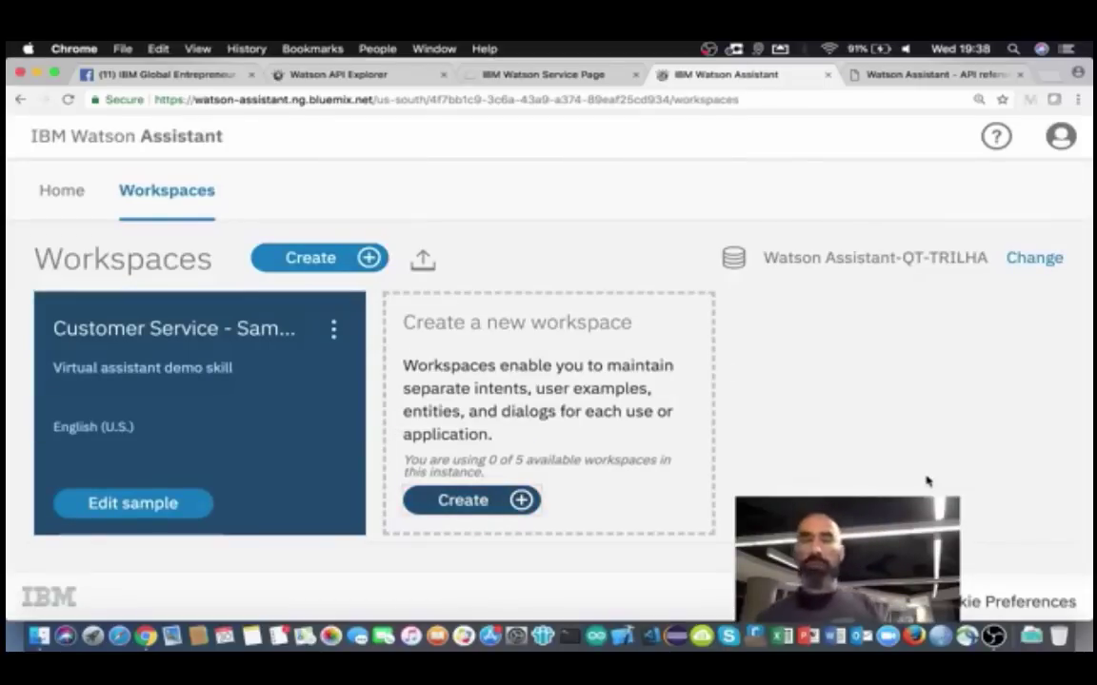
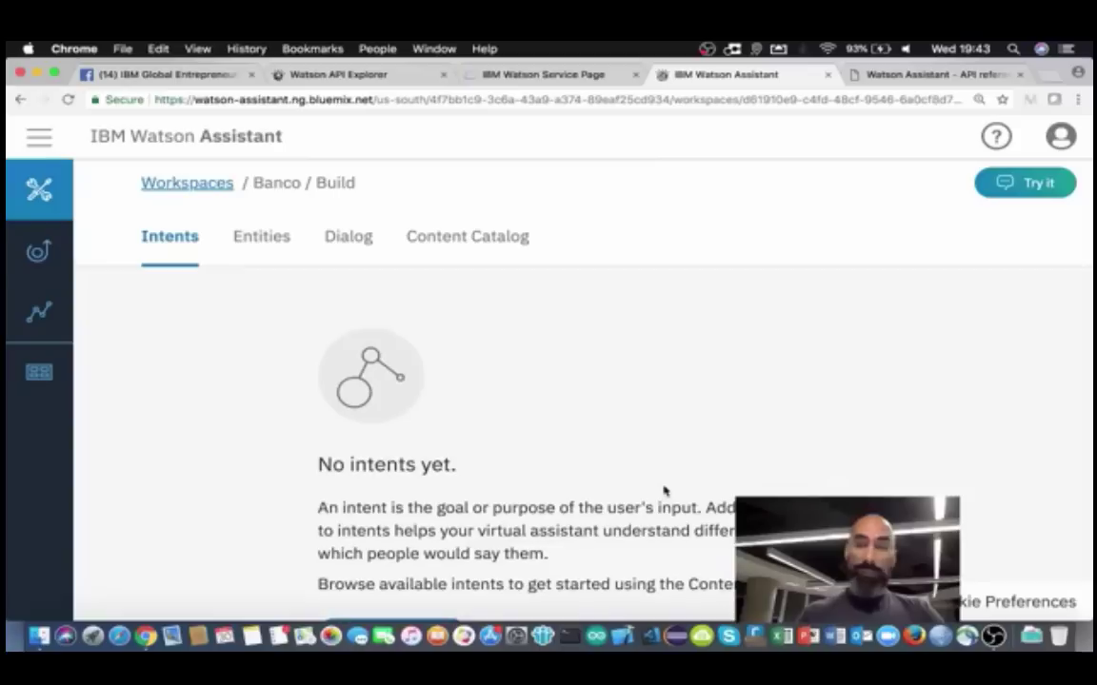
Step: Add a new intent named 'saldo' and save it as #saldo
scroll(664, 489, down, 3)
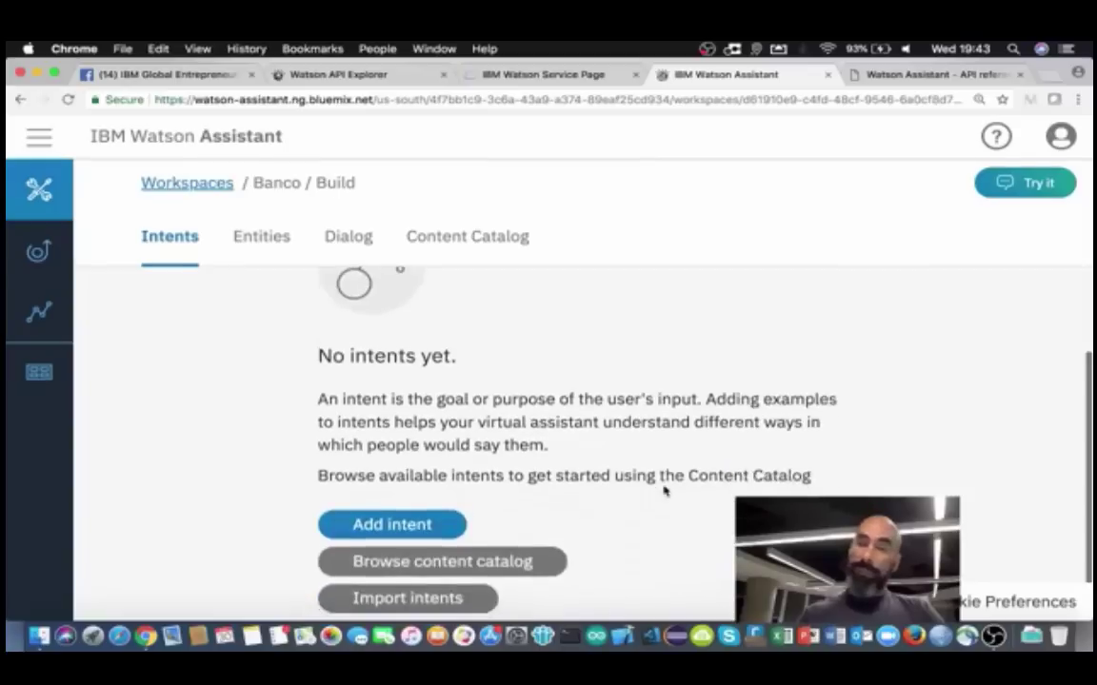
click(410, 525)
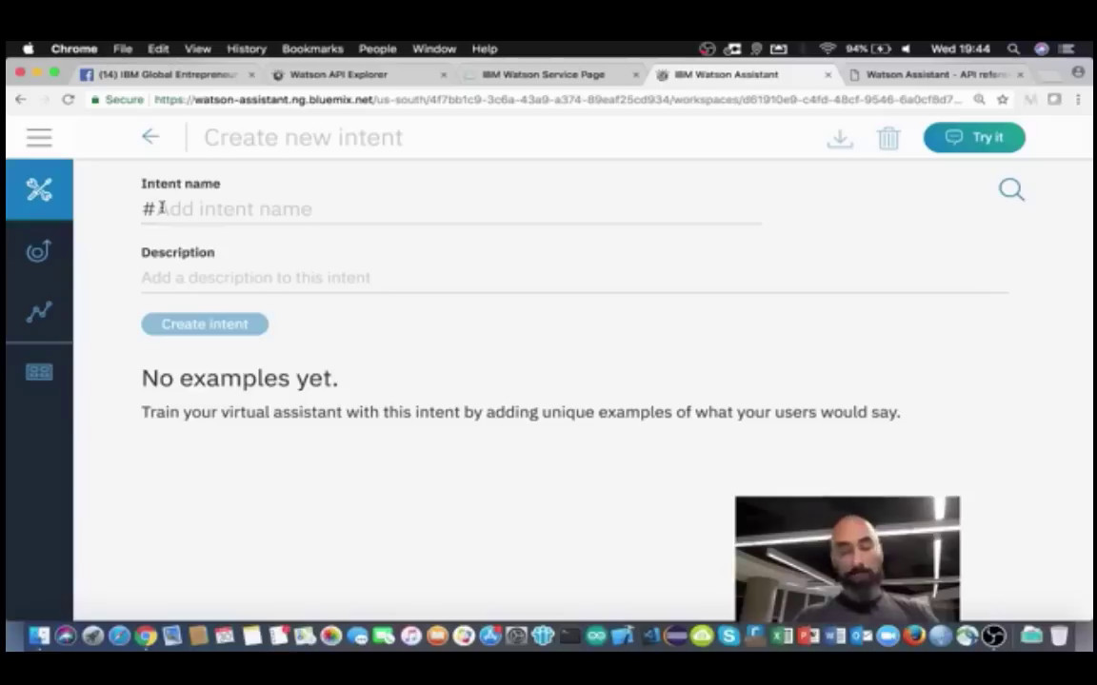
text(saldo)
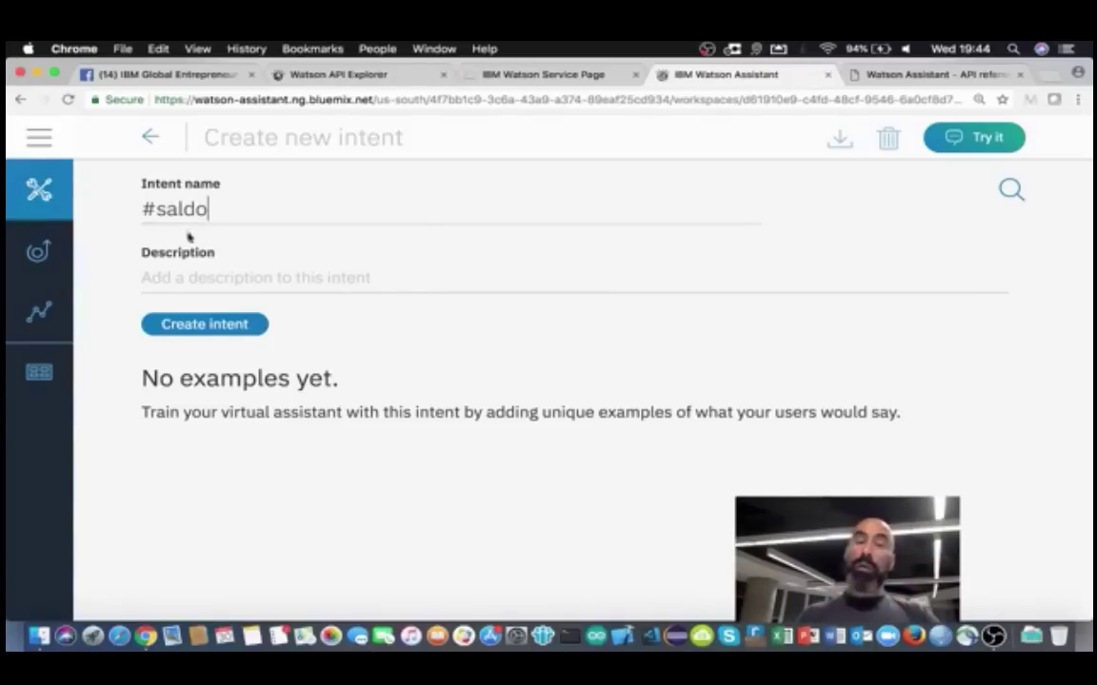
click(213, 279)
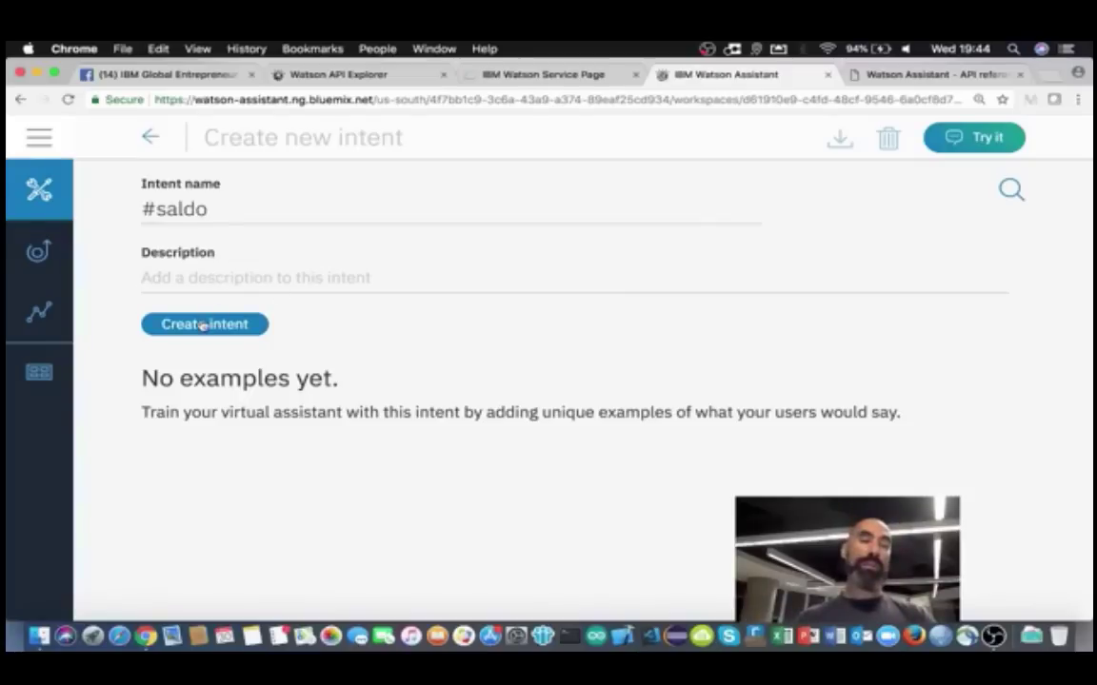
click(203, 324)
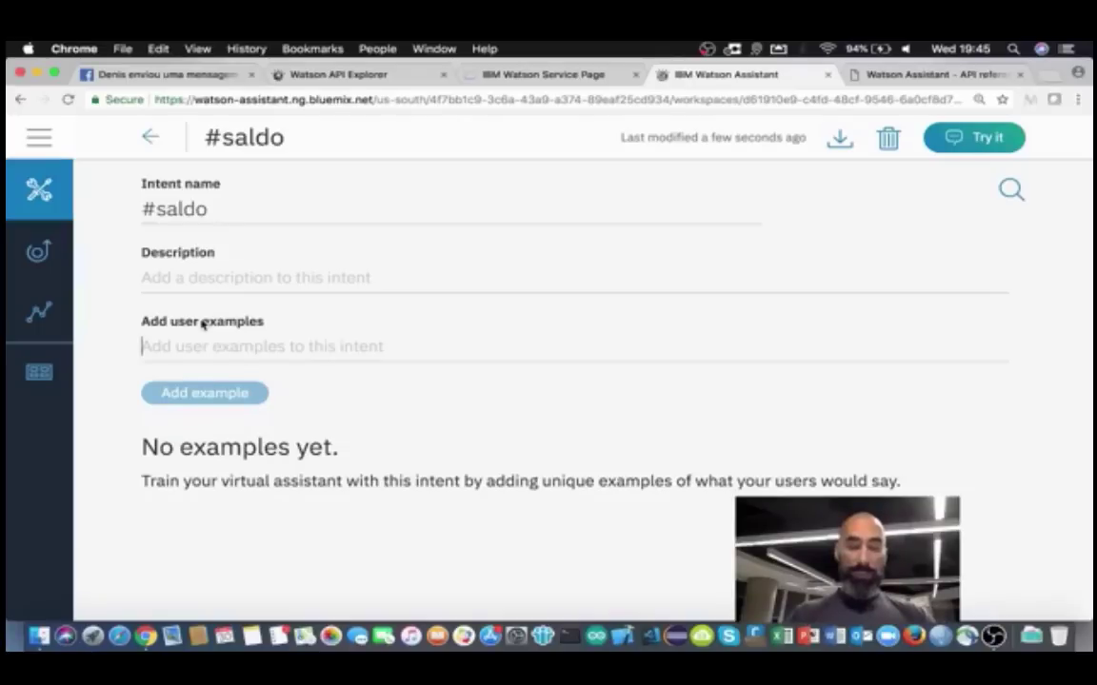
Step: Add 'Qual o meu saldo?', 'Quanto tenho de saldo?' and 'Gostaria de saber meu saldo' as examples
text(Qual o meu sa)
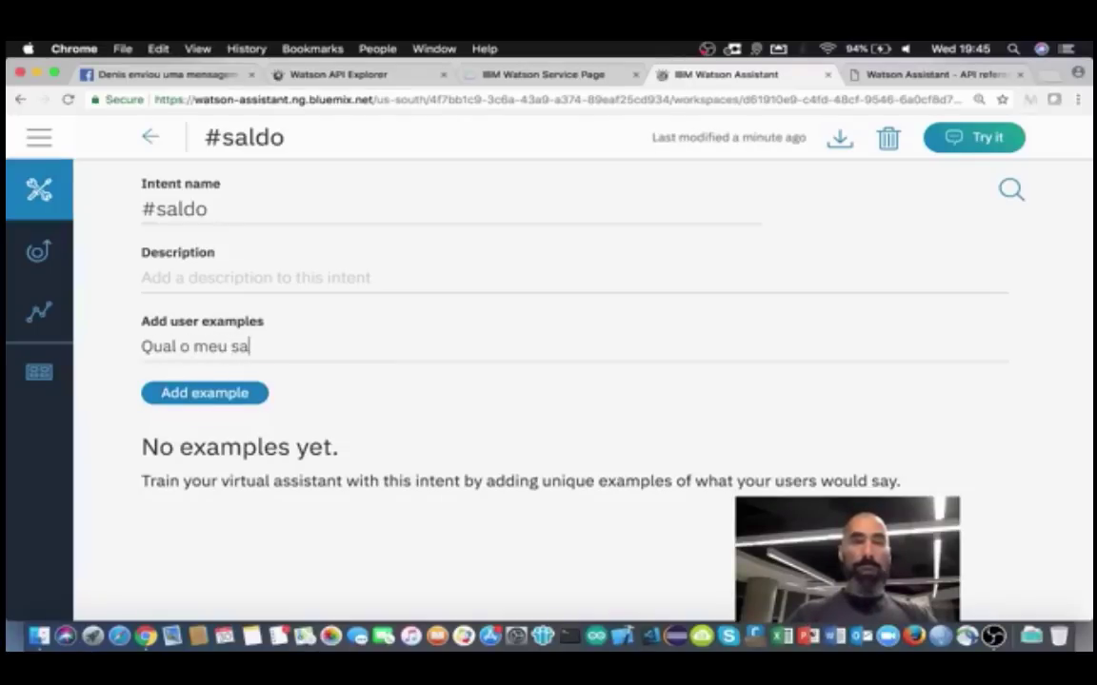
text(ldo?)
key(Return)
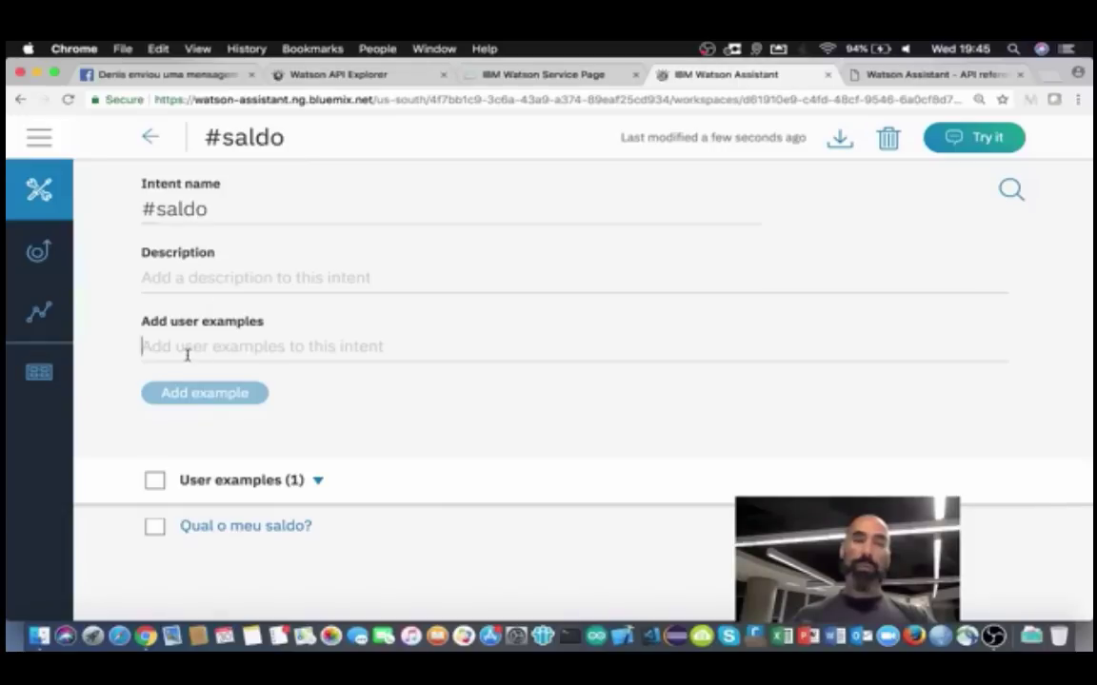
text(u)
key(BackSpace)
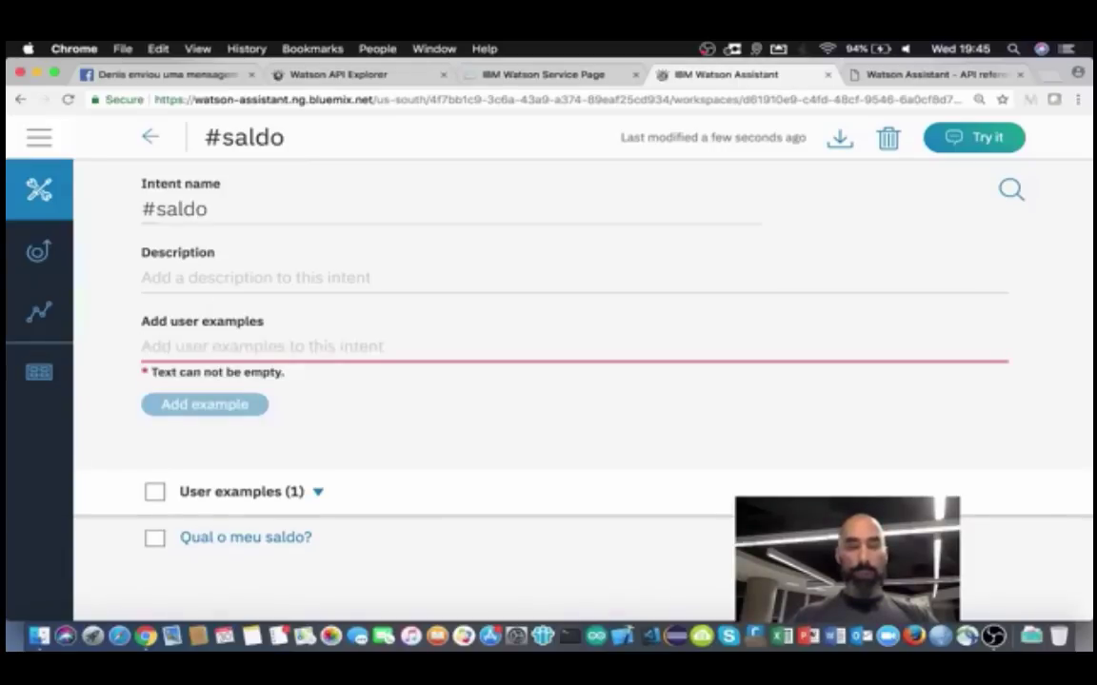
text(Quanto tenho de saldo)
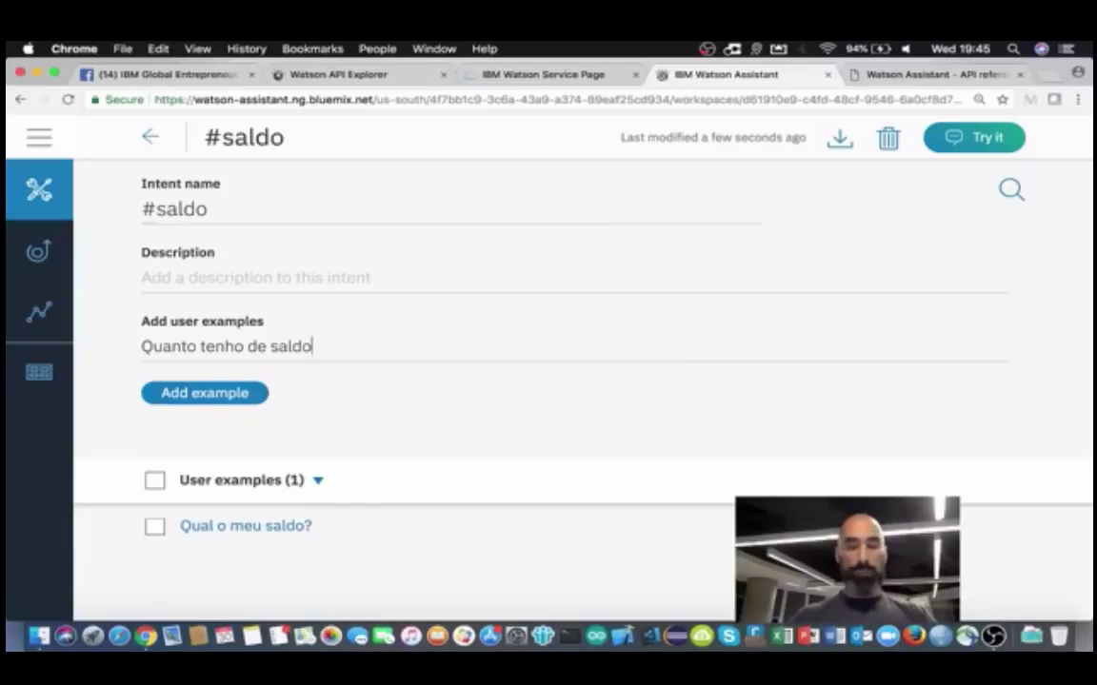
text(?)
key(Return)
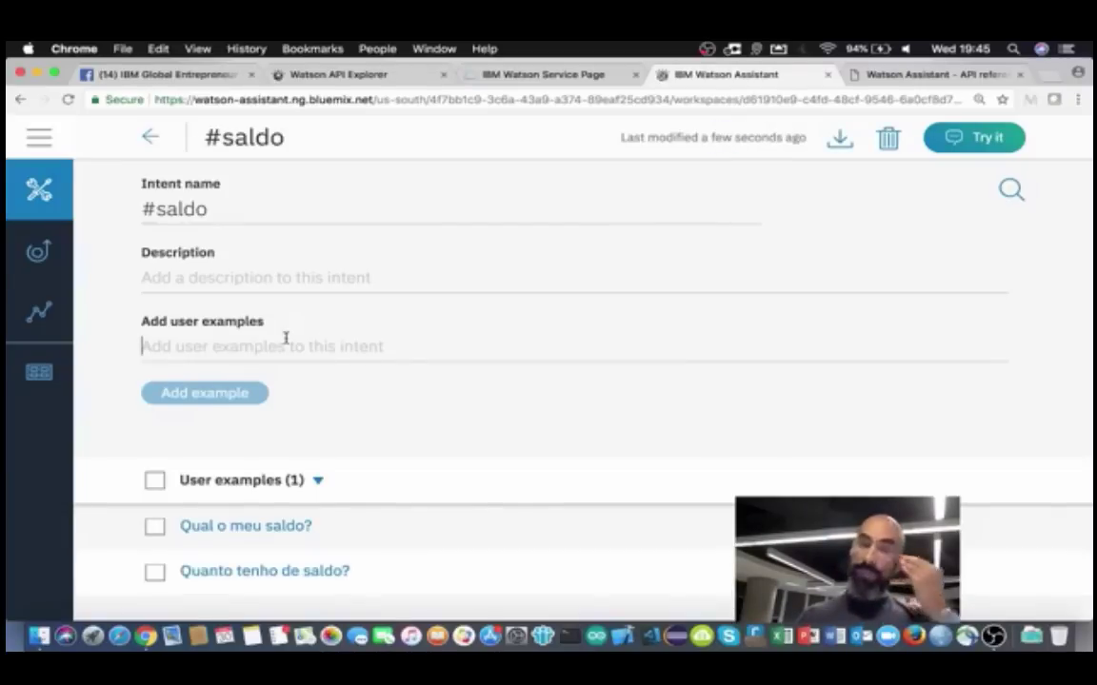
text(Gostaria)
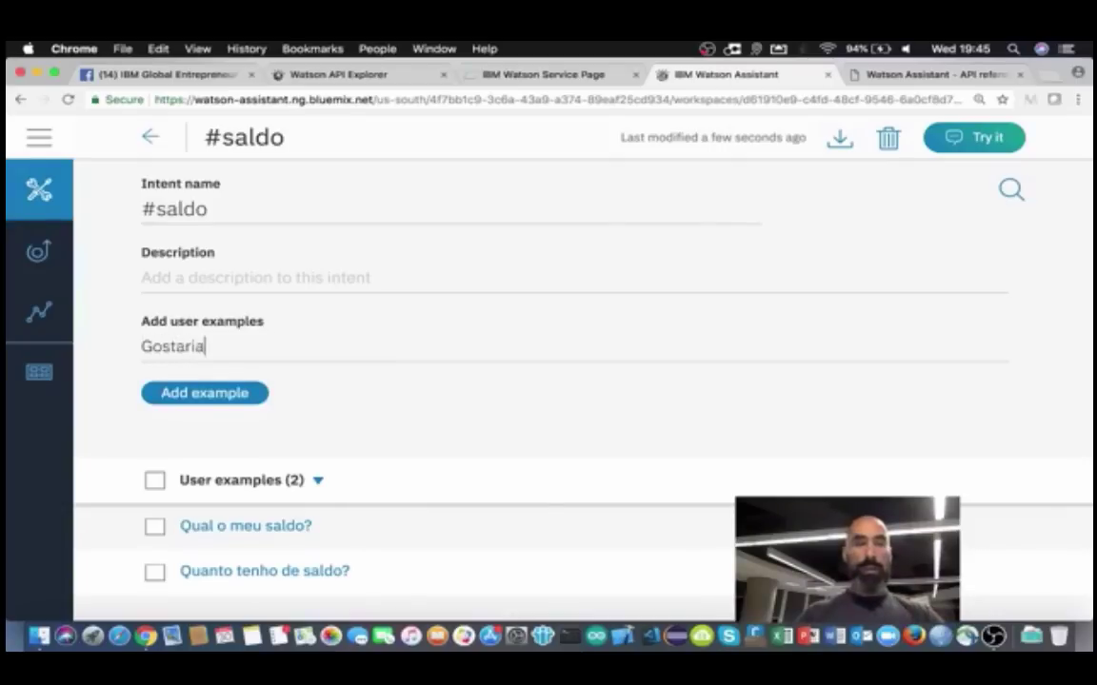
text( de saber meu saldo)
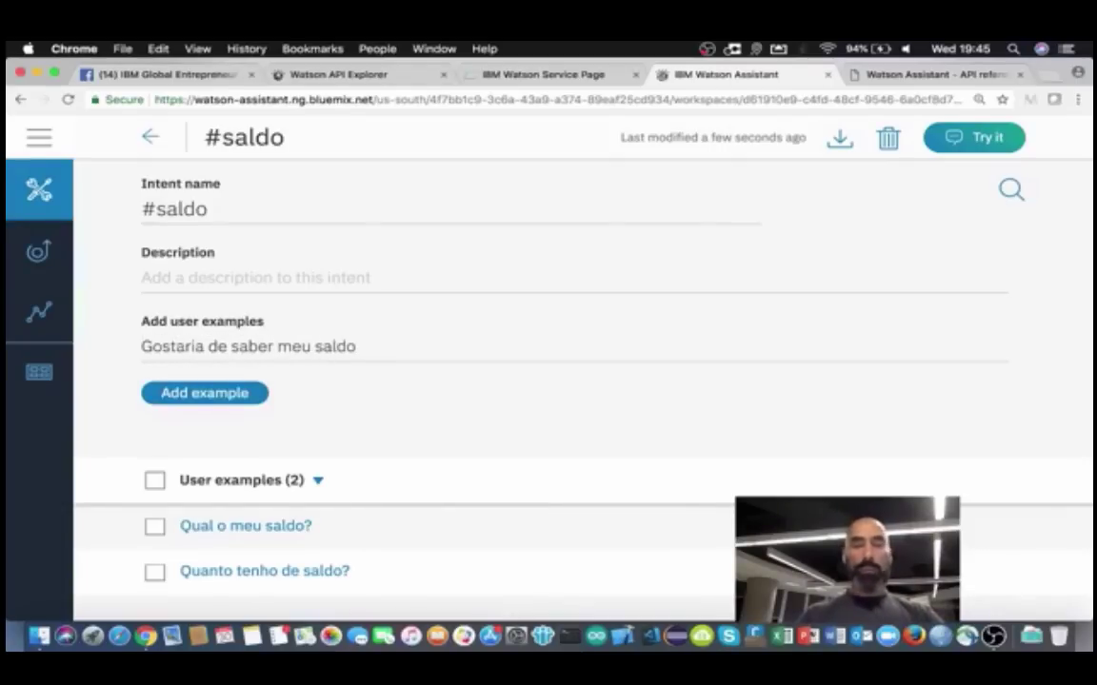
key(Return)
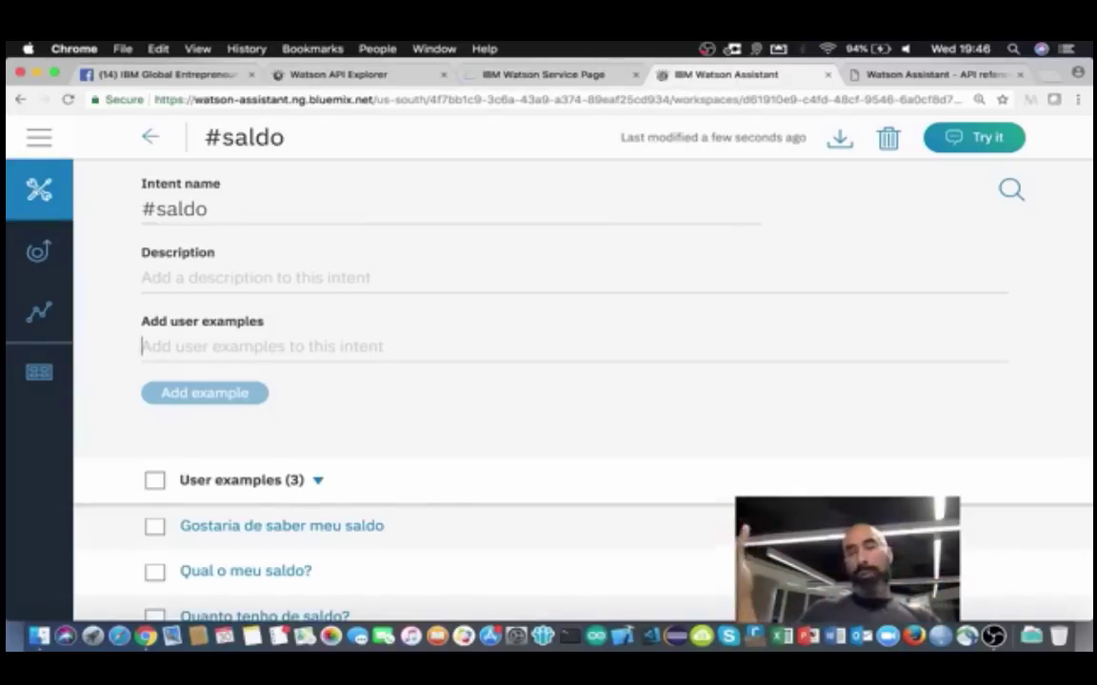
Step: Add 'Tenho recursos ai no banco?' and 'Preciso saber meu saldo' as #saldo examples
scroll(402, 392, down, 2)
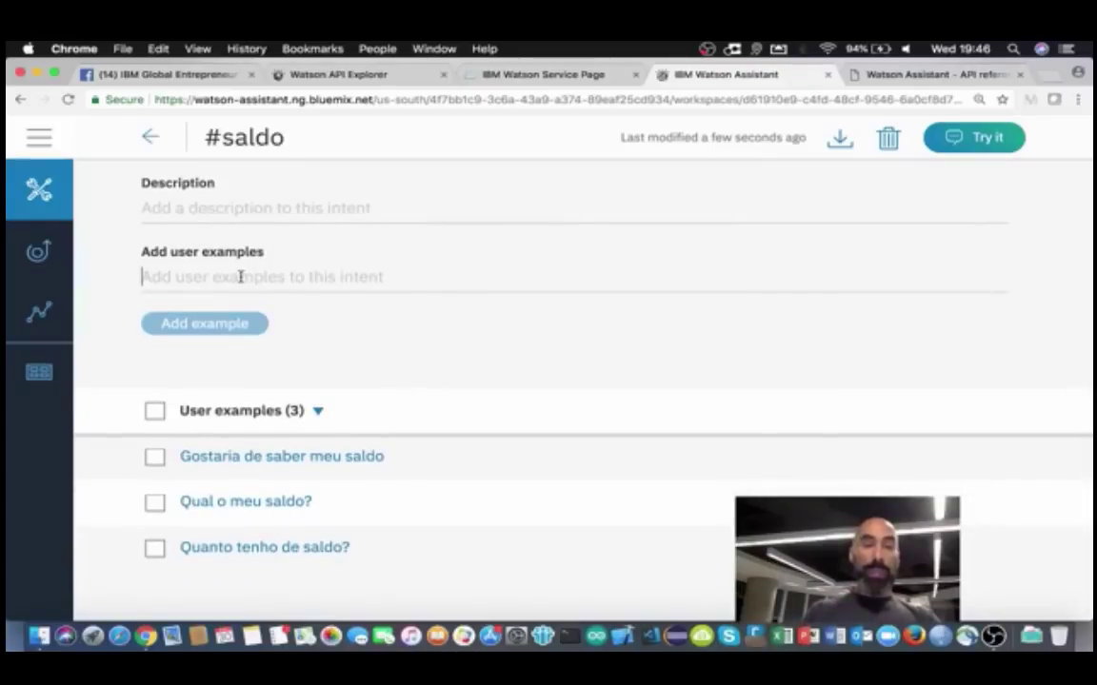
text(Tenho recursos)
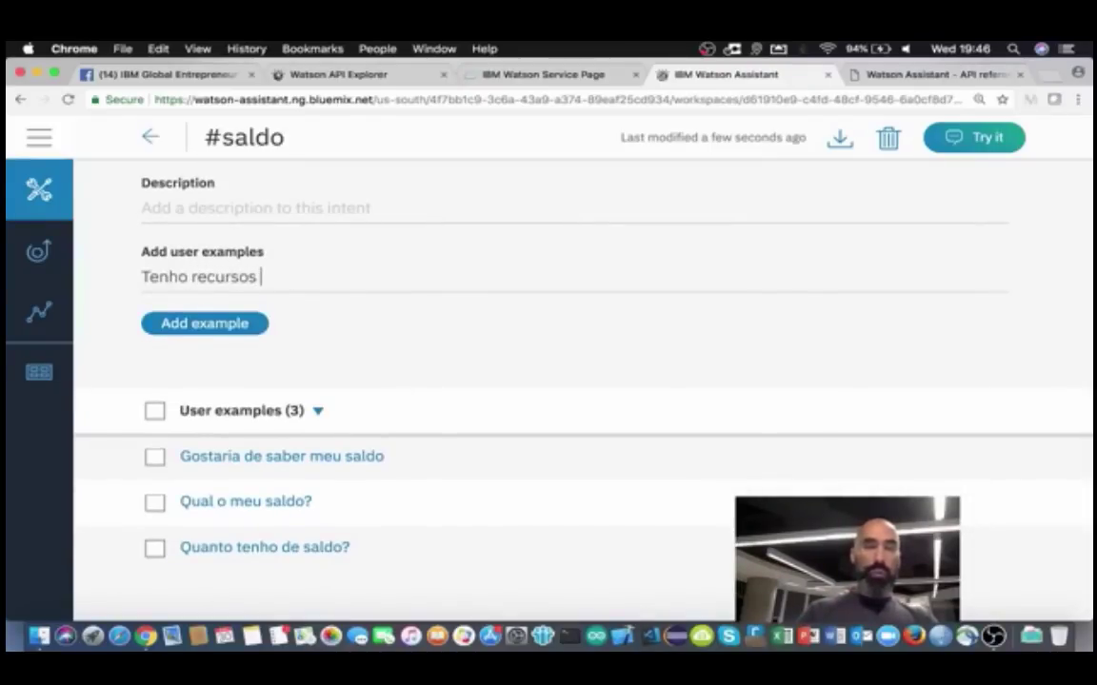
text( ai no banco)
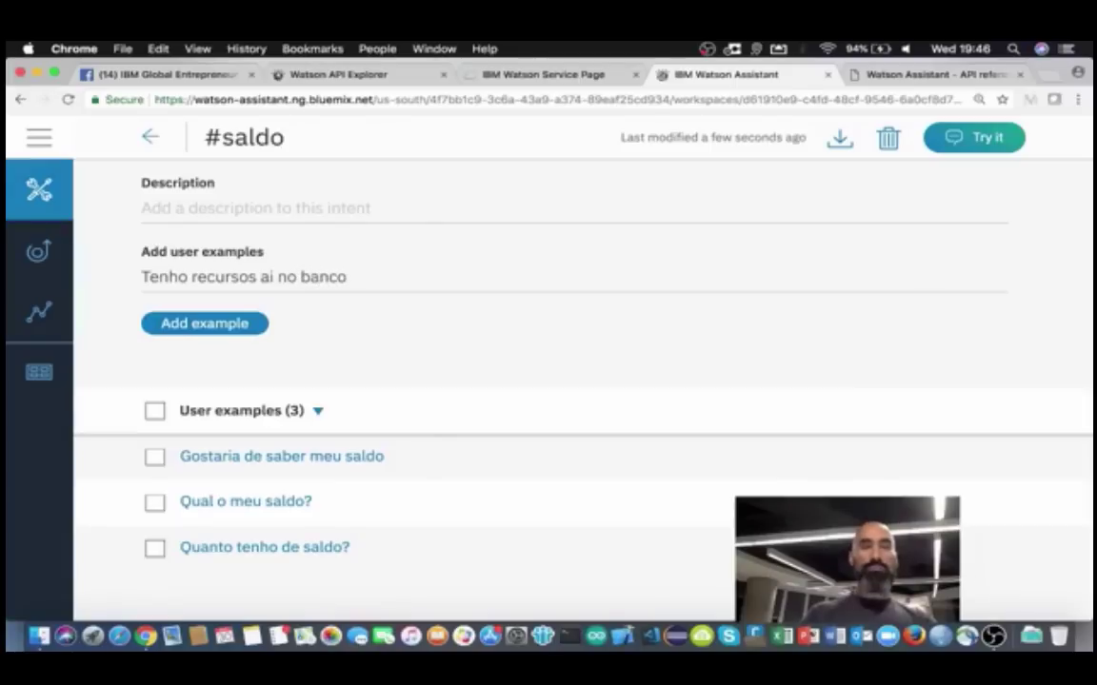
text(?)
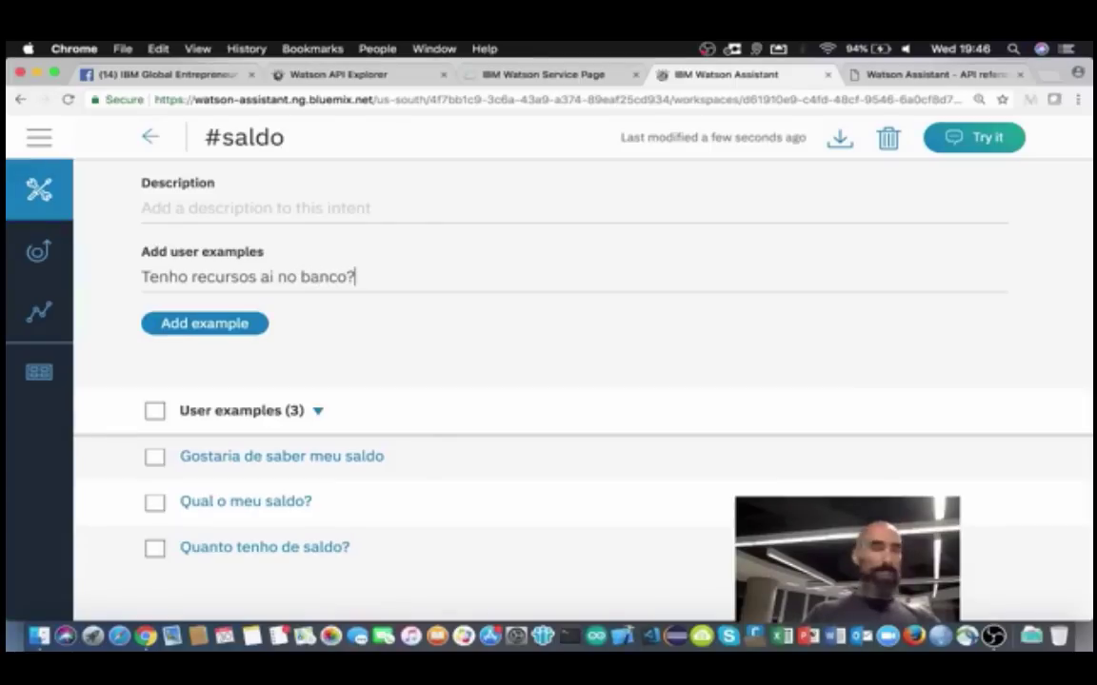
key(Return)
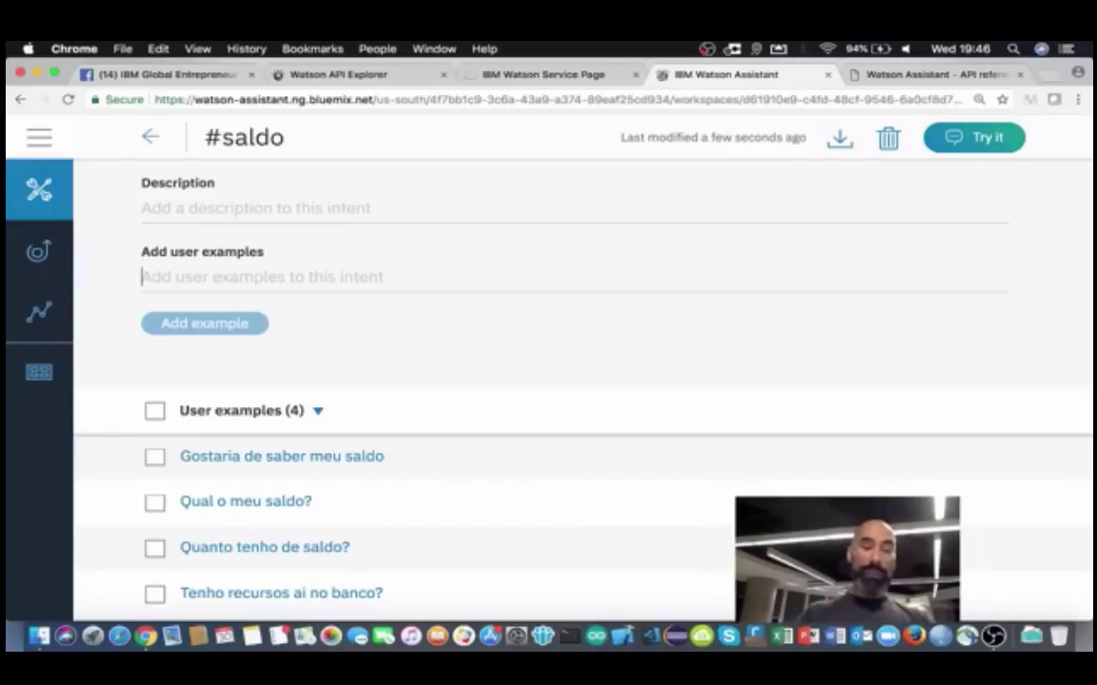
text(Preci)
text(so)
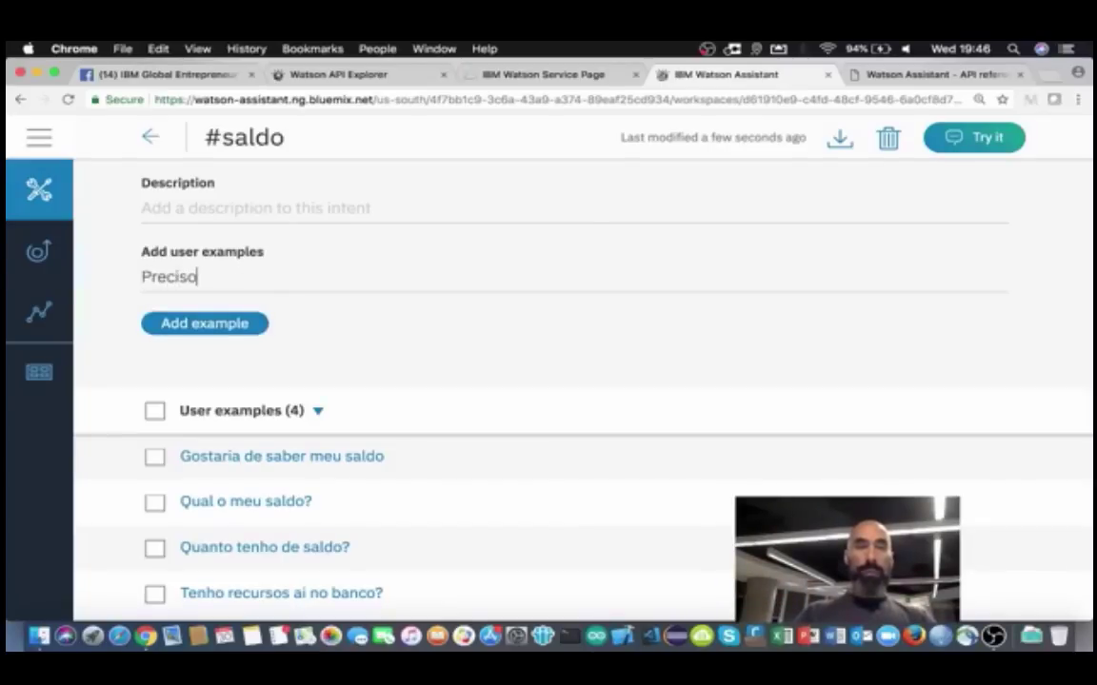
text( saber meu saldo)
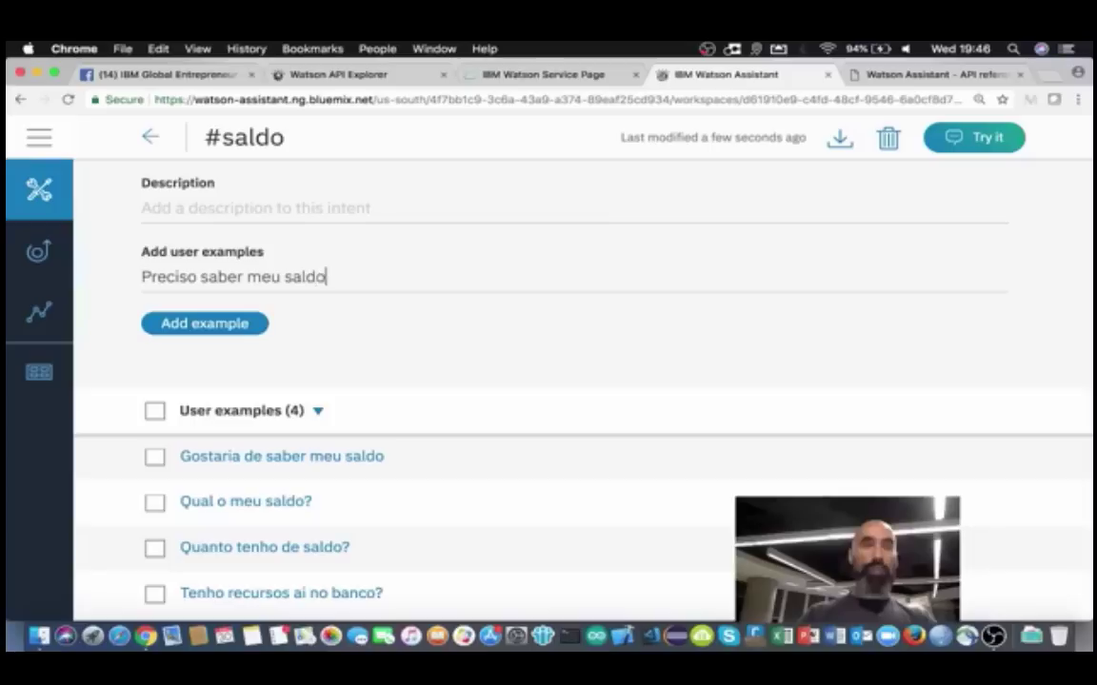
click(225, 322)
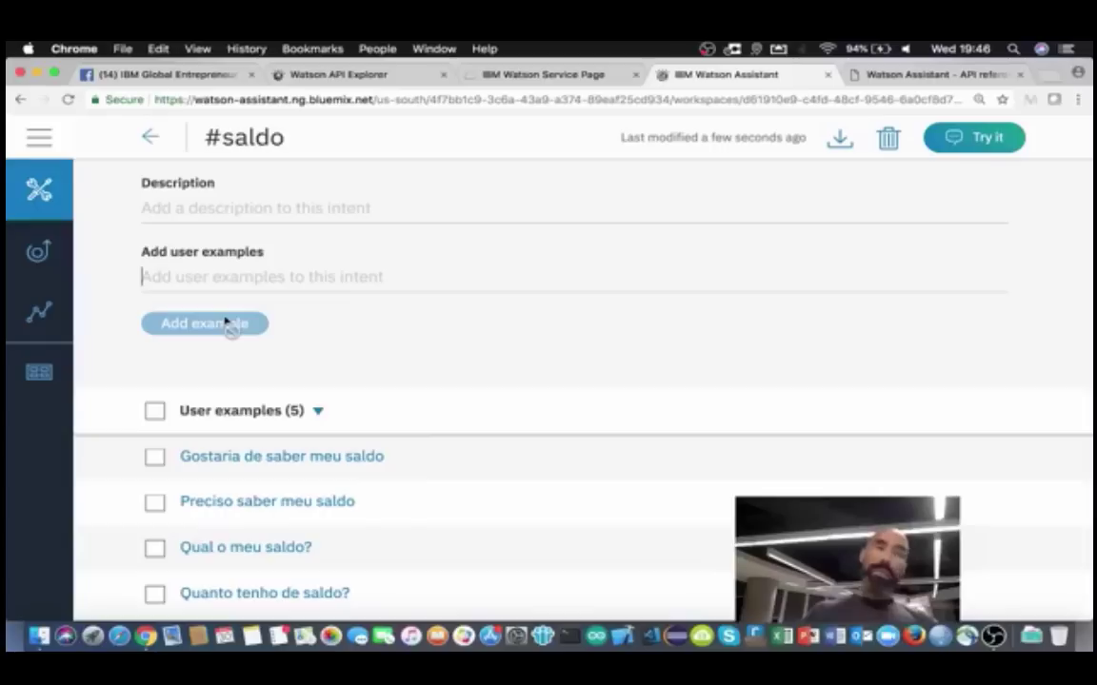
scroll(333, 367, down, 1)
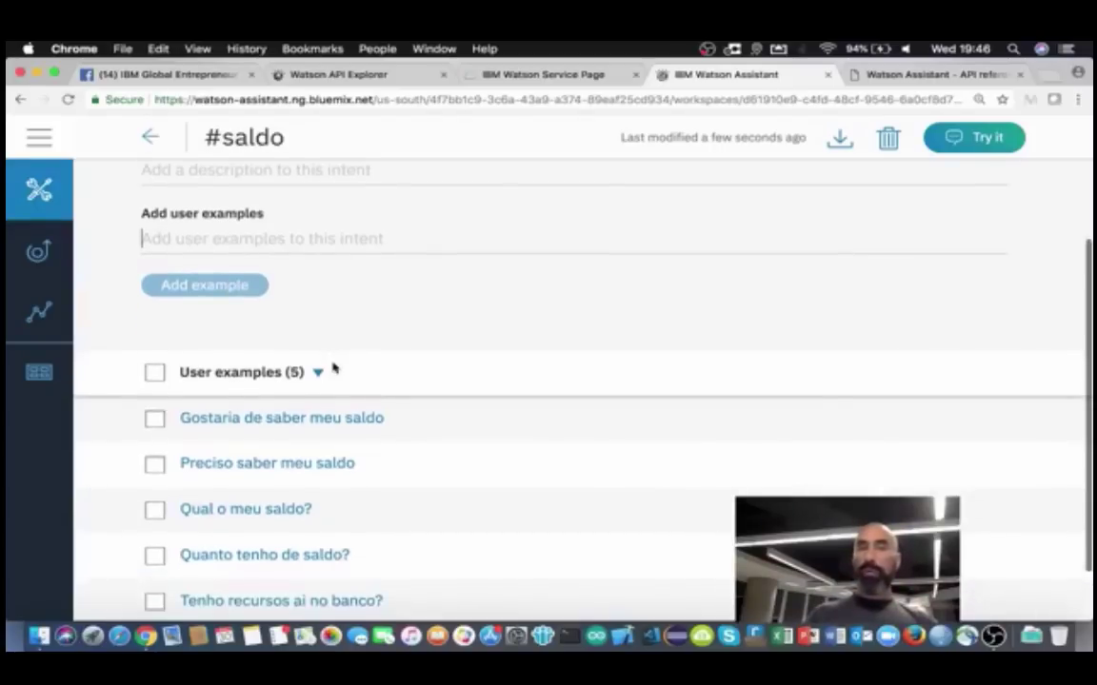
scroll(334, 368, up, 3)
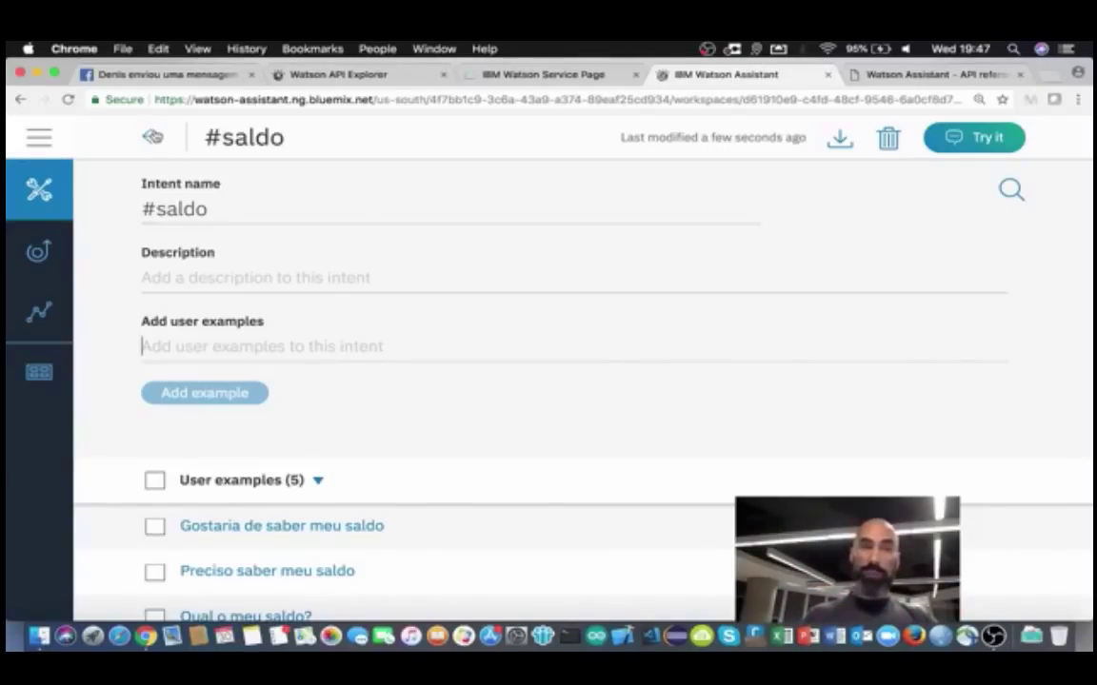
click(153, 137)
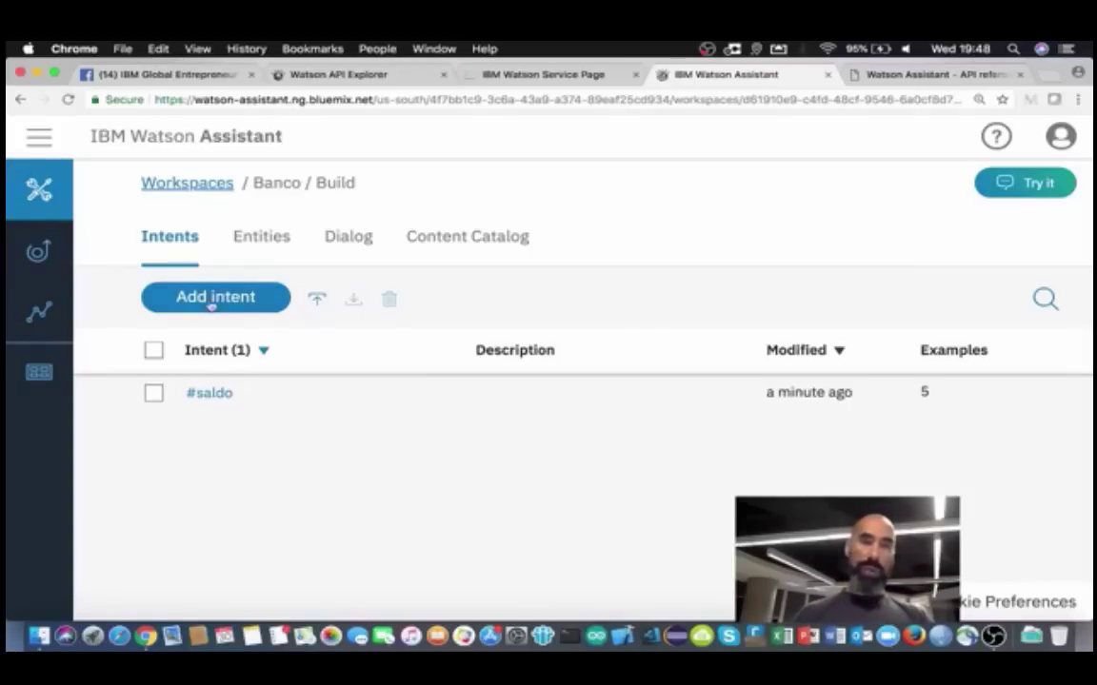
Step: Create another intent named 'emprestimo'
click(225, 298)
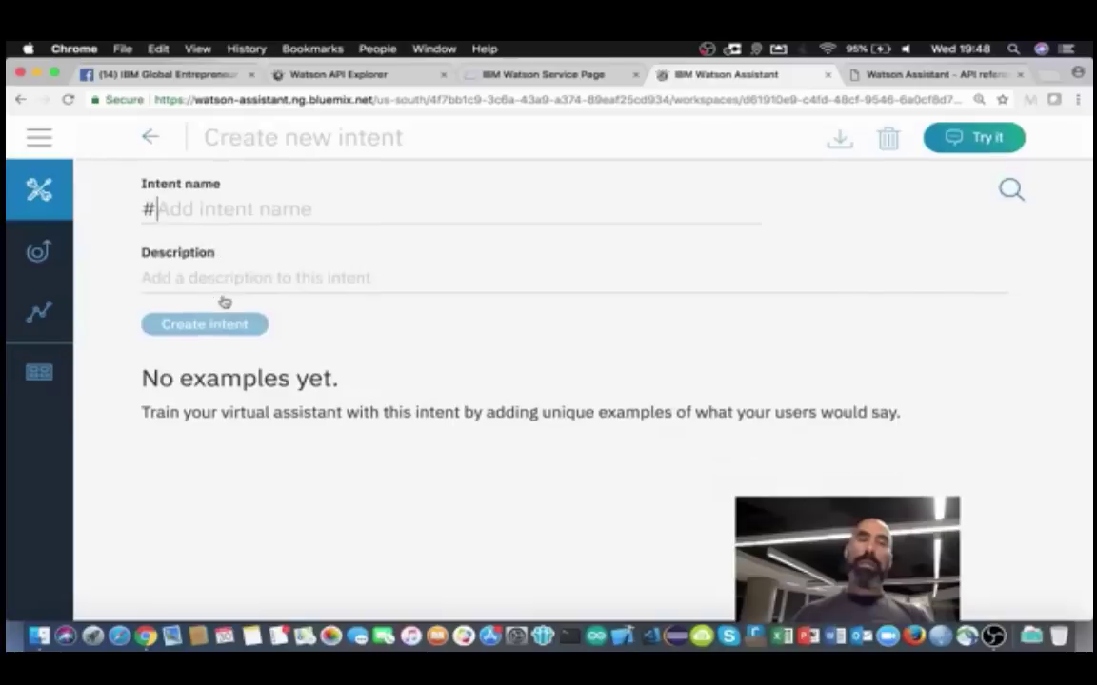
text(empre)
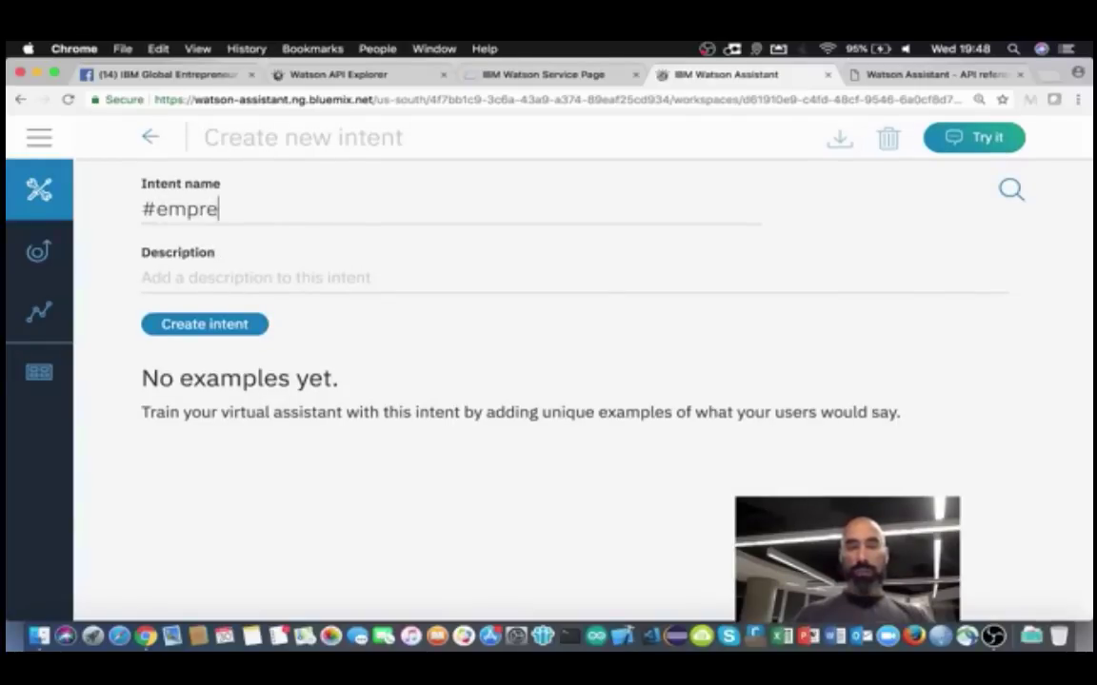
text(stimo)
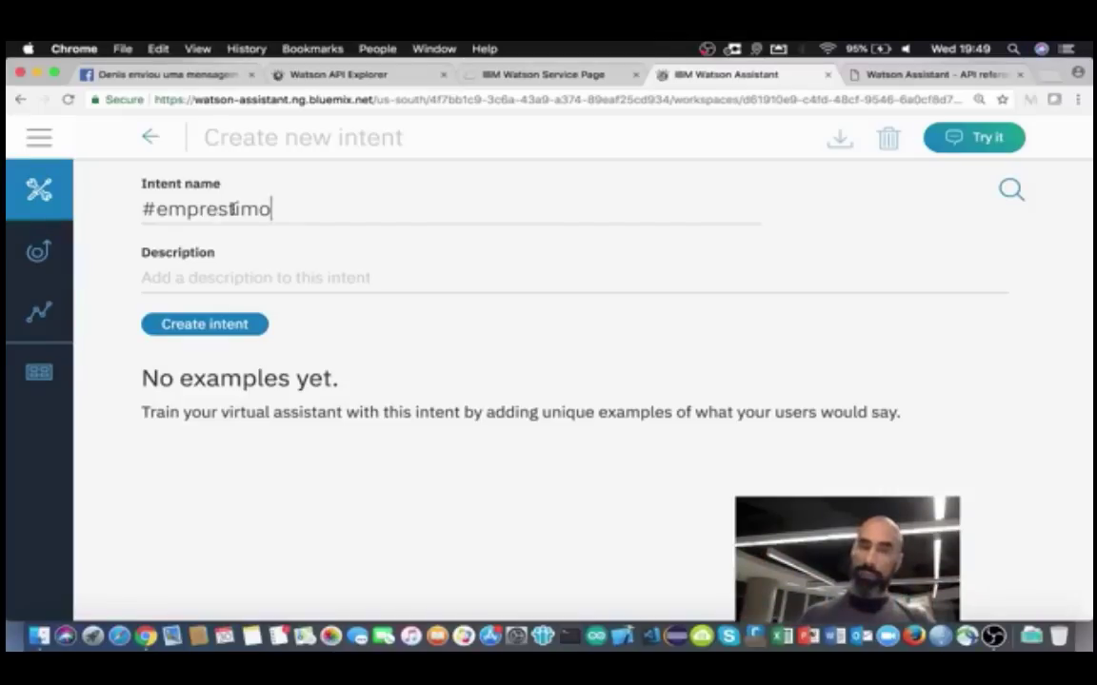
click(199, 329)
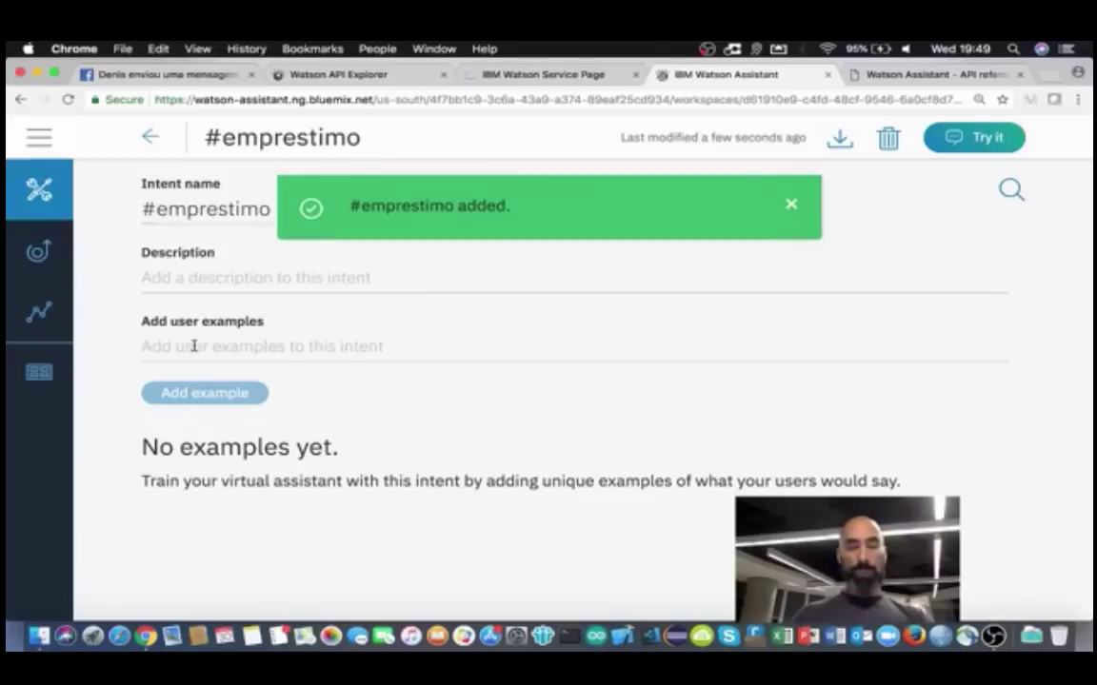
Step: Add 'Eu quero um empréstimo' as the first #emprestimo example
text(EU quero um)
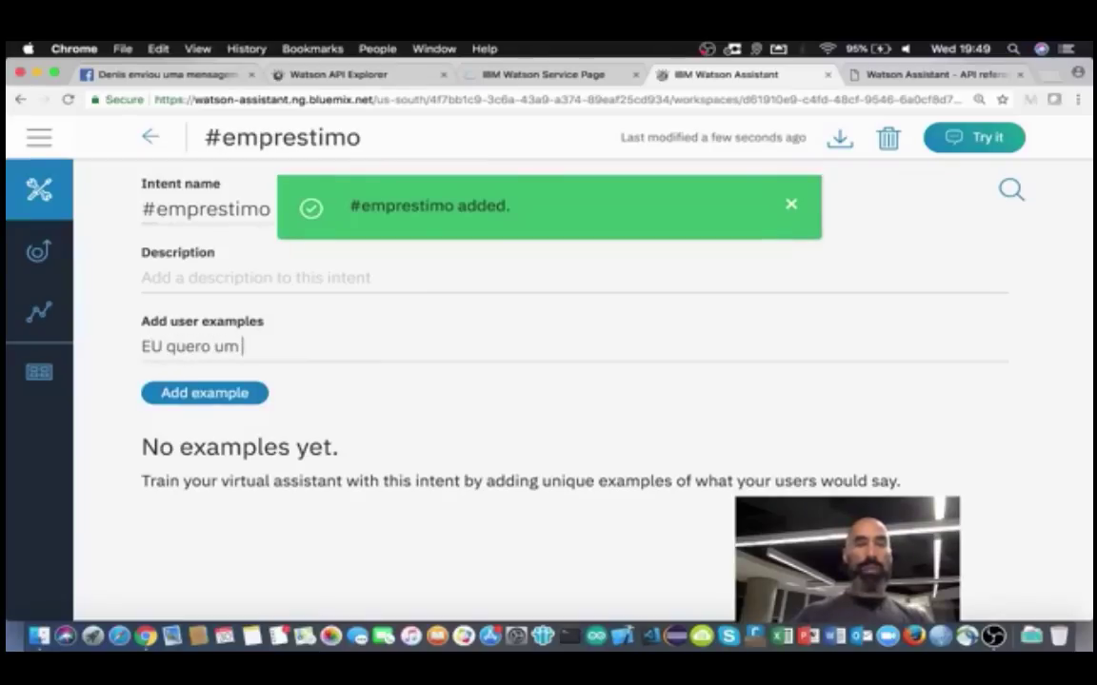
key(BackSpace)
key(BackSpace)
key(BackSpace)
key(BackSpace)
key(BackSpace)
key(BackSpace)
key(BackSpace)
key(BackSpace)
key(BackSpace)
key(BackSpace)
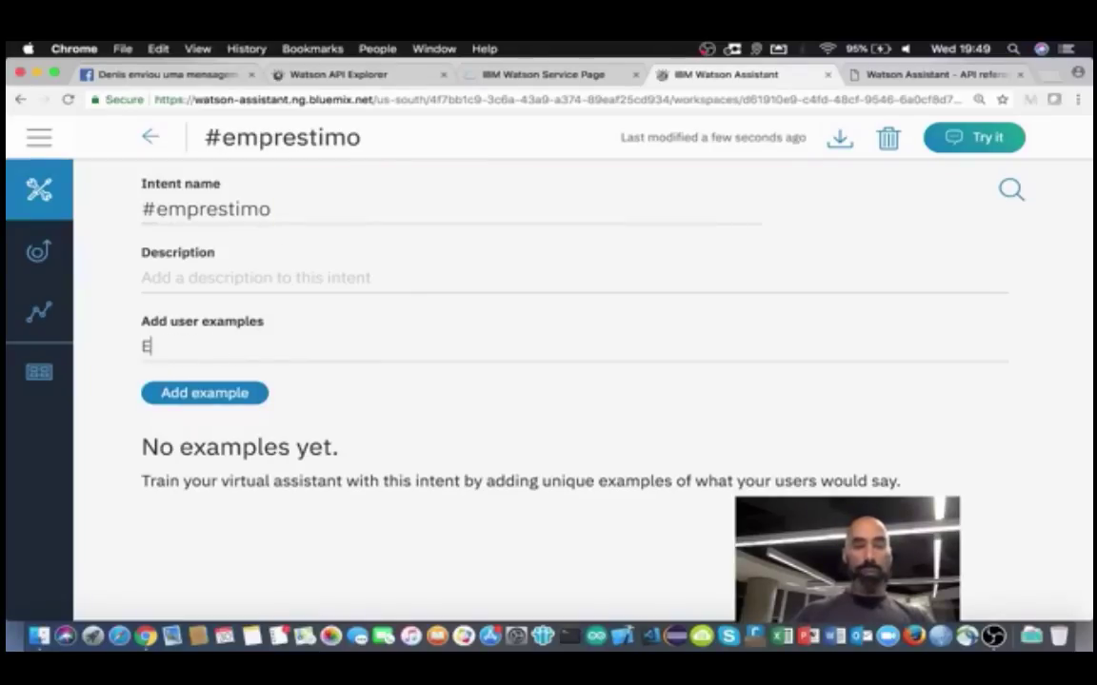
text(u)
key(BackSpace)
text(u quero)
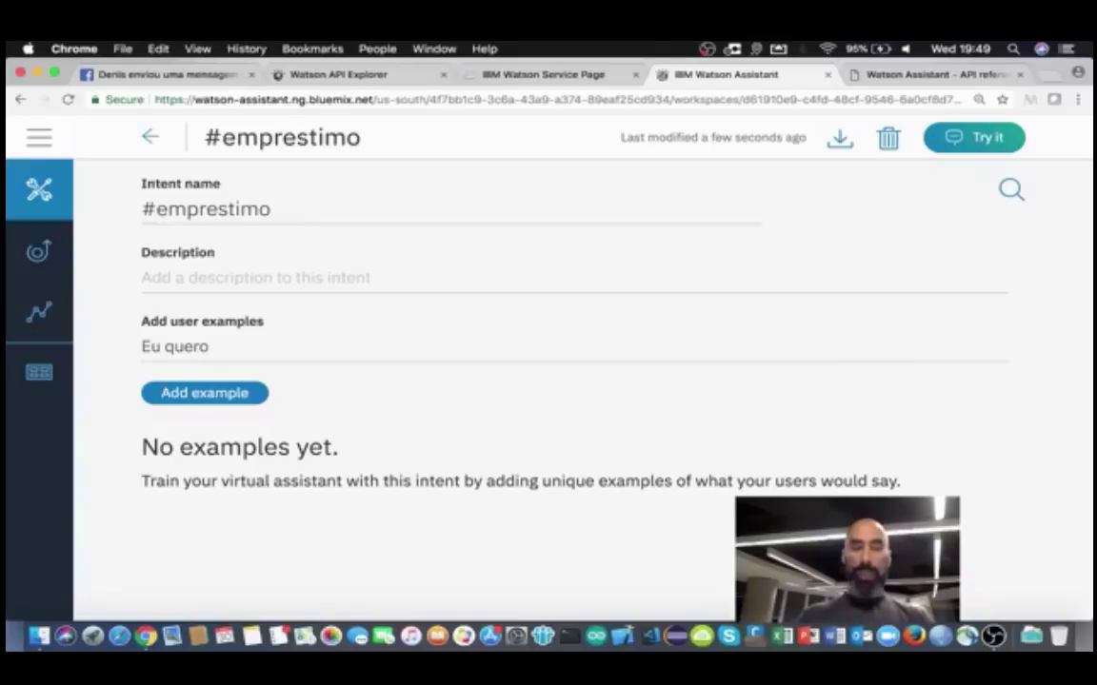
text(um emprétimo)
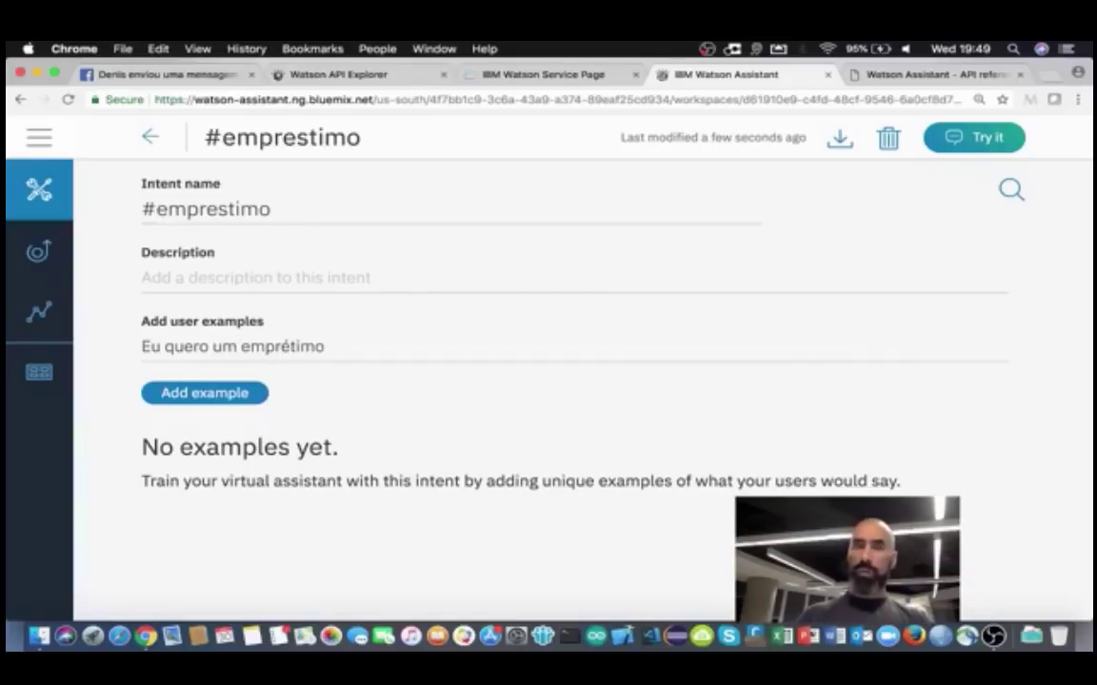
key(BackSpace)
key(BackSpace)
key(BackSpace)
key(BackSpace)
text(stimo)
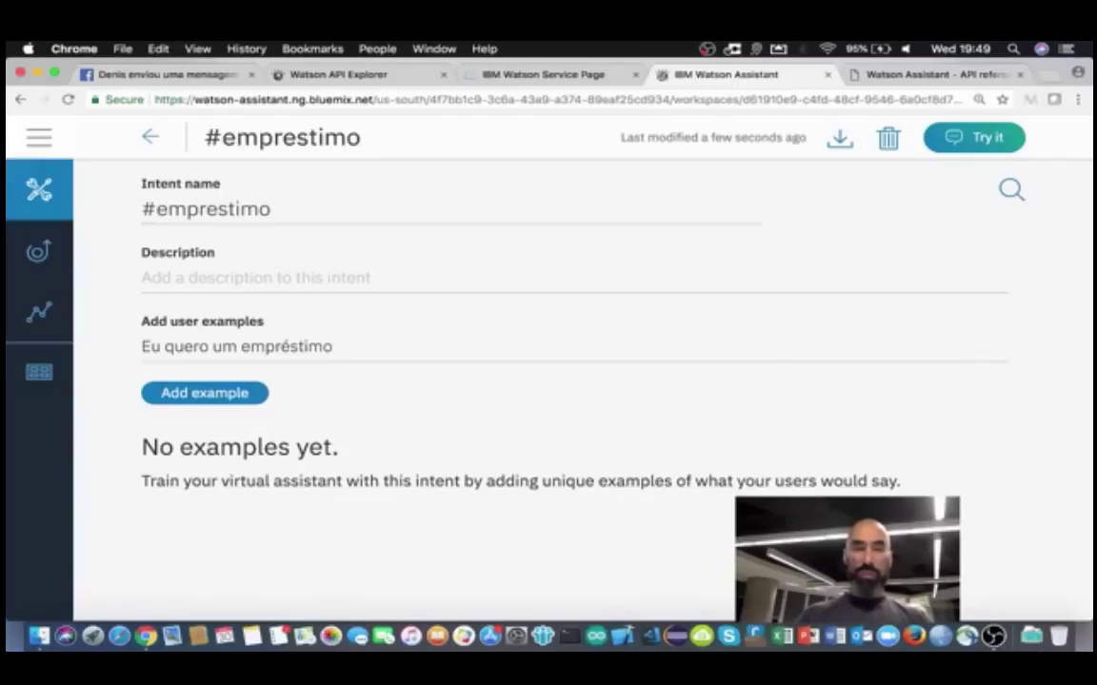
key(Return)
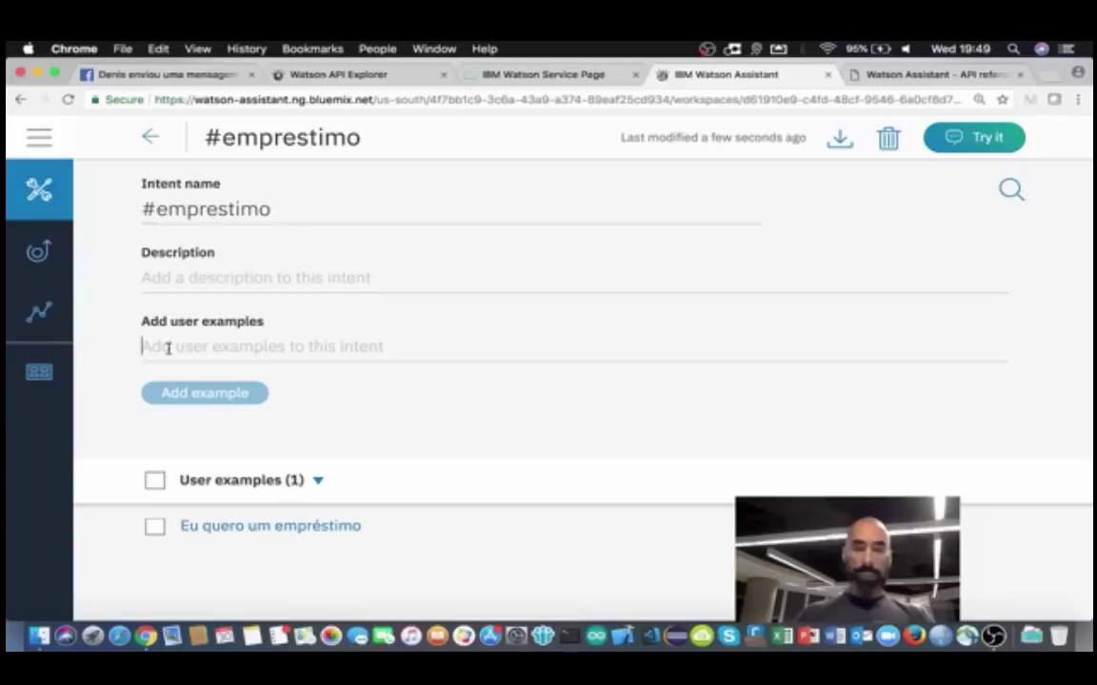
Step: Add 'Eu posso pedir um empréstimo?' and 'Preciso de um empréstimo' as examples
text(Eu )
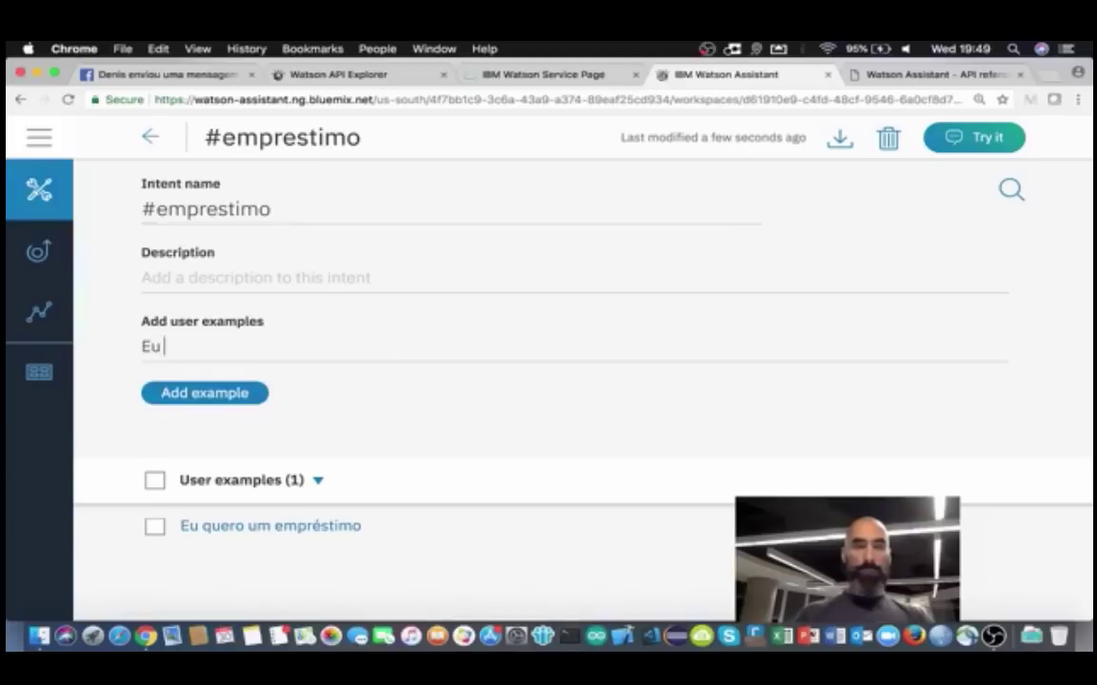
text(posso pedir um e)
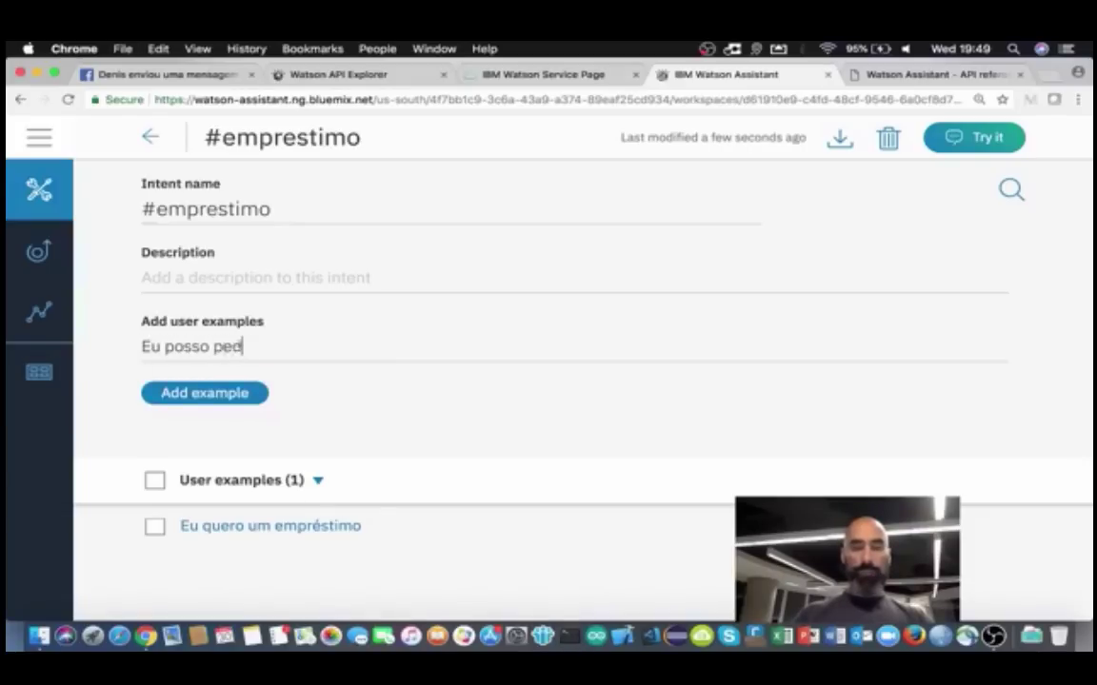
text(estimo)
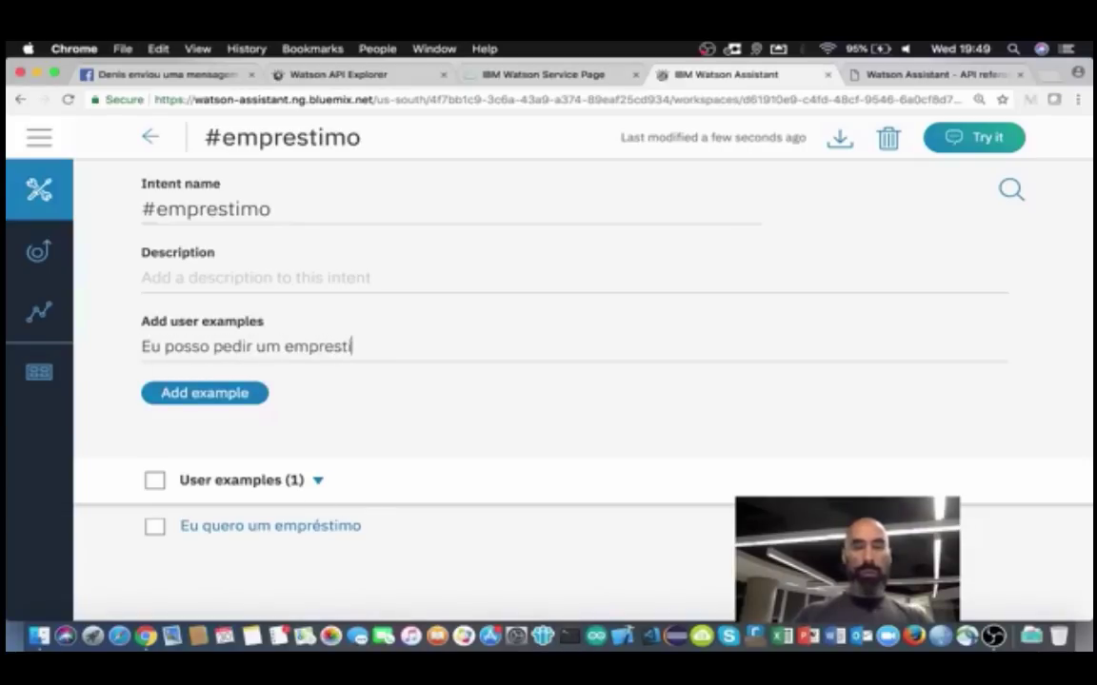
key(BackSpace)
key(BackSpace)
key(BackSpace)
key(BackSpace)
key(BackSpace)
key(BackSpace)
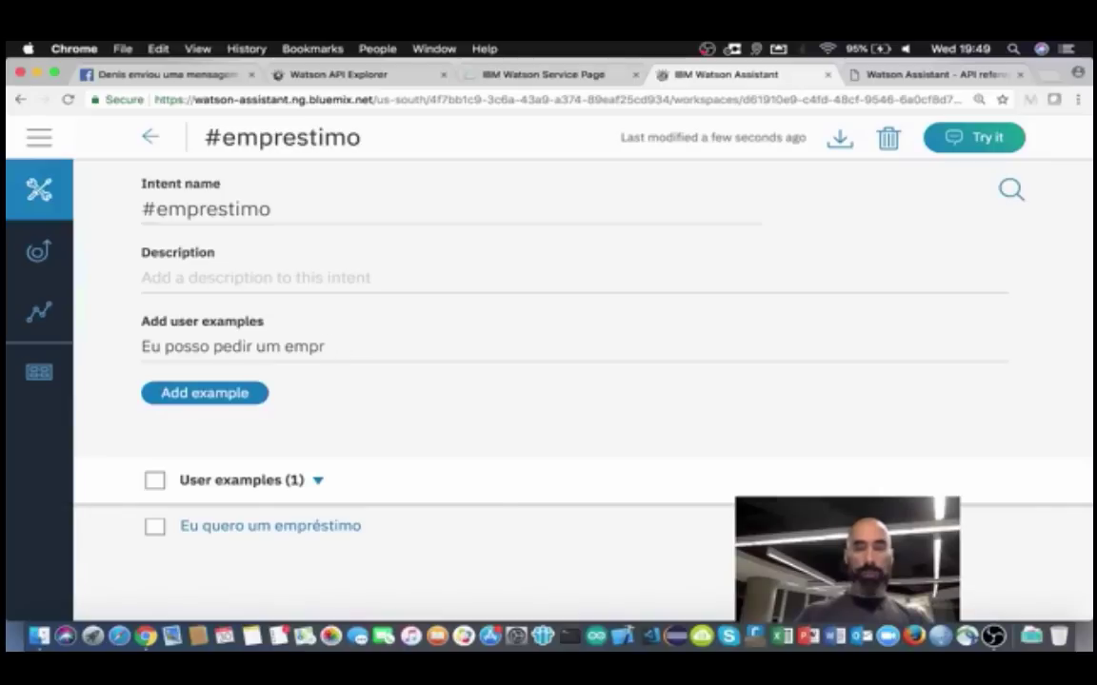
text('stimo)
key(BackSpace)
key(BackSpace)
key(BackSpace)
key(BackSpace)
key(BackSpace)
key(BackSpace)
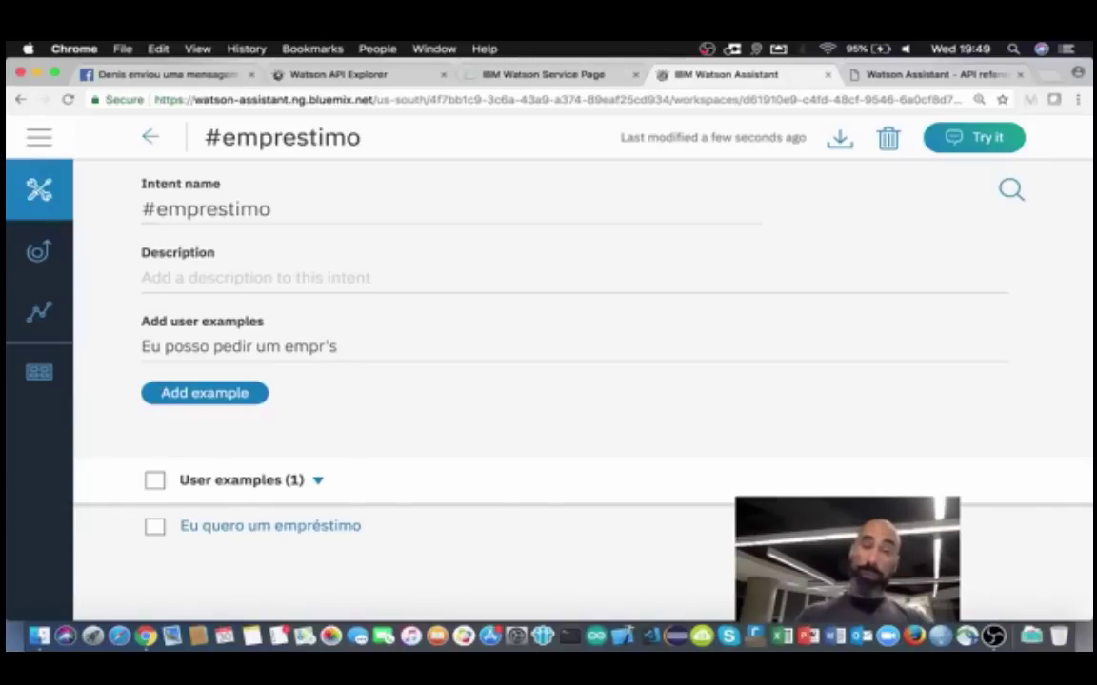
text(éstimo)
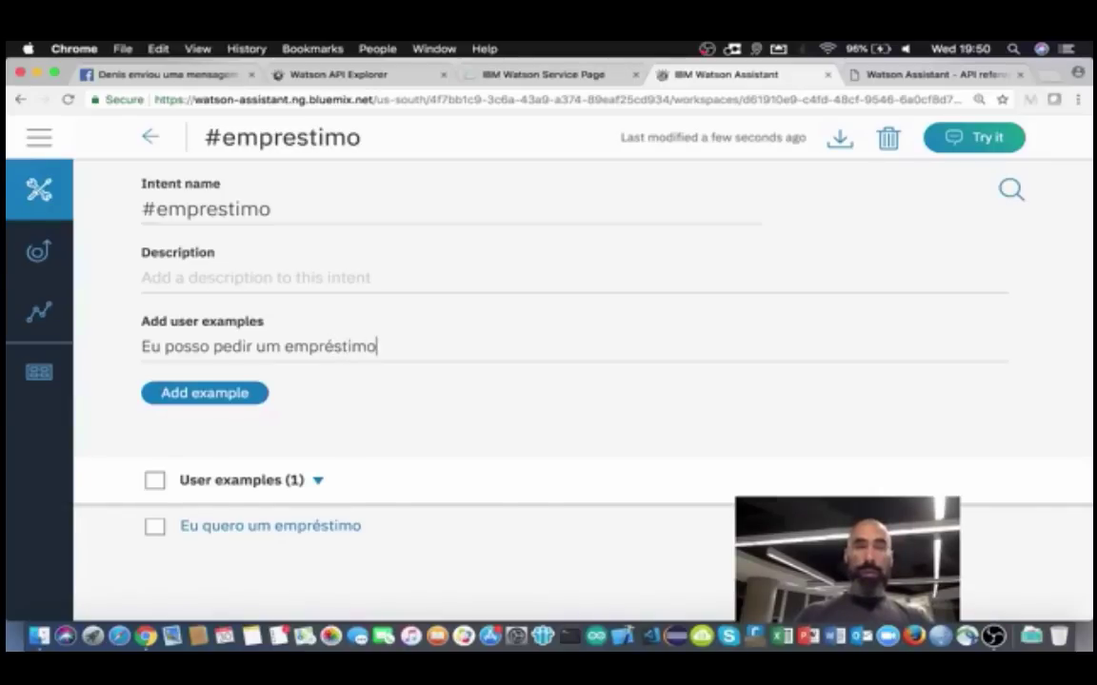
text(?)
key(Return)
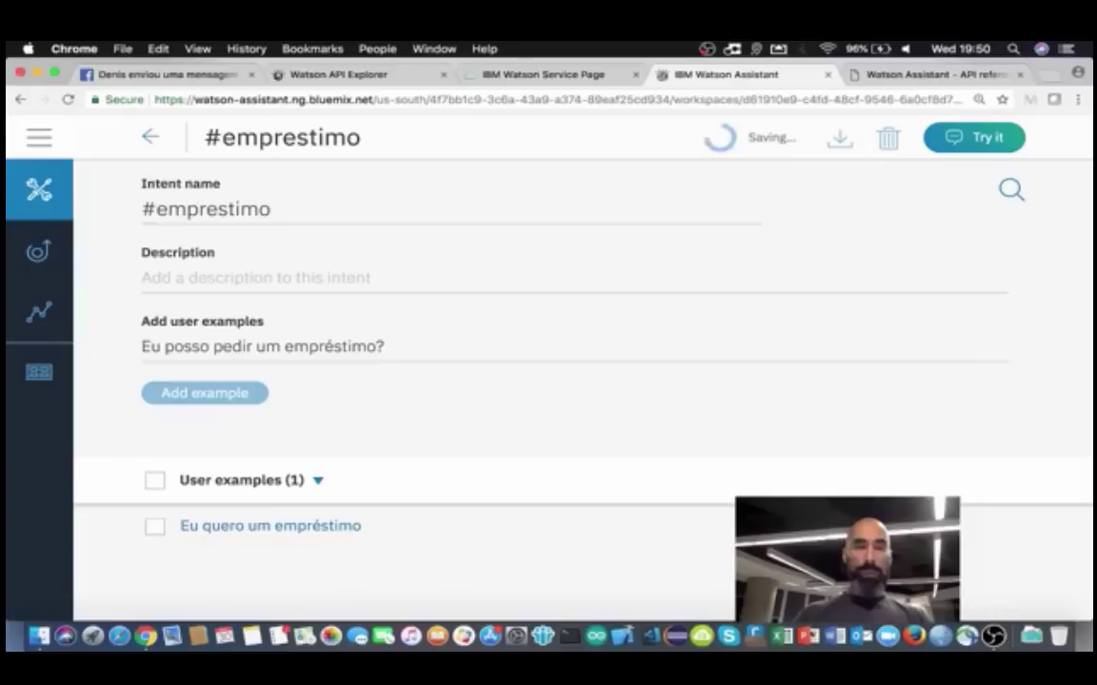
text(Pre)
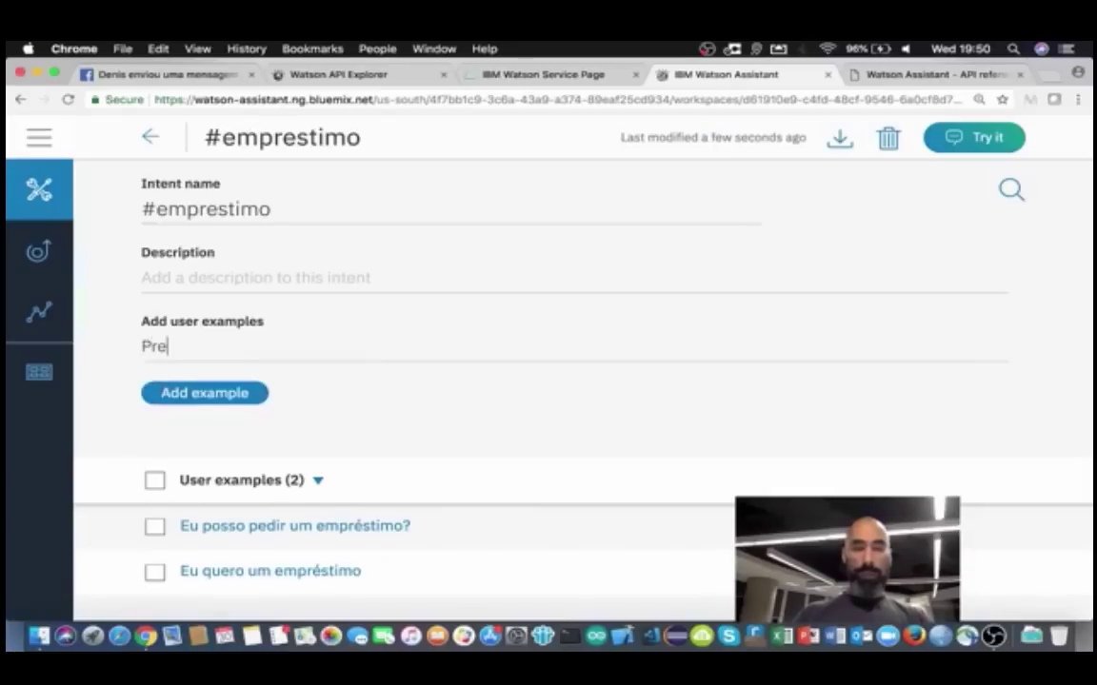
text(ciso de um empr)
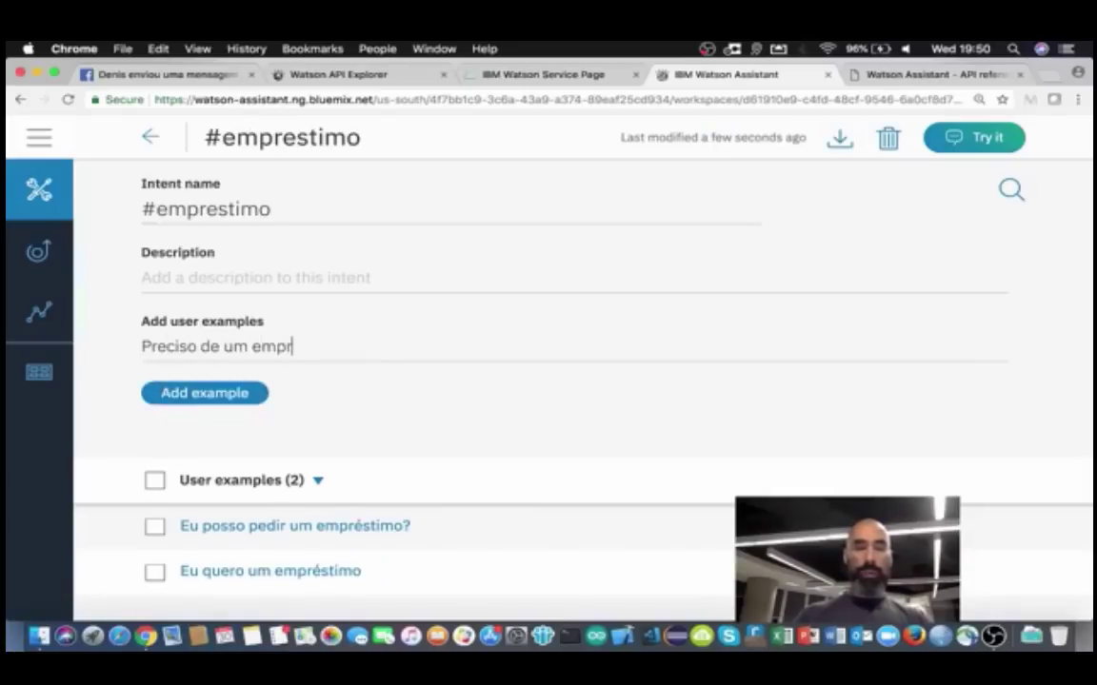
text(éstimo)
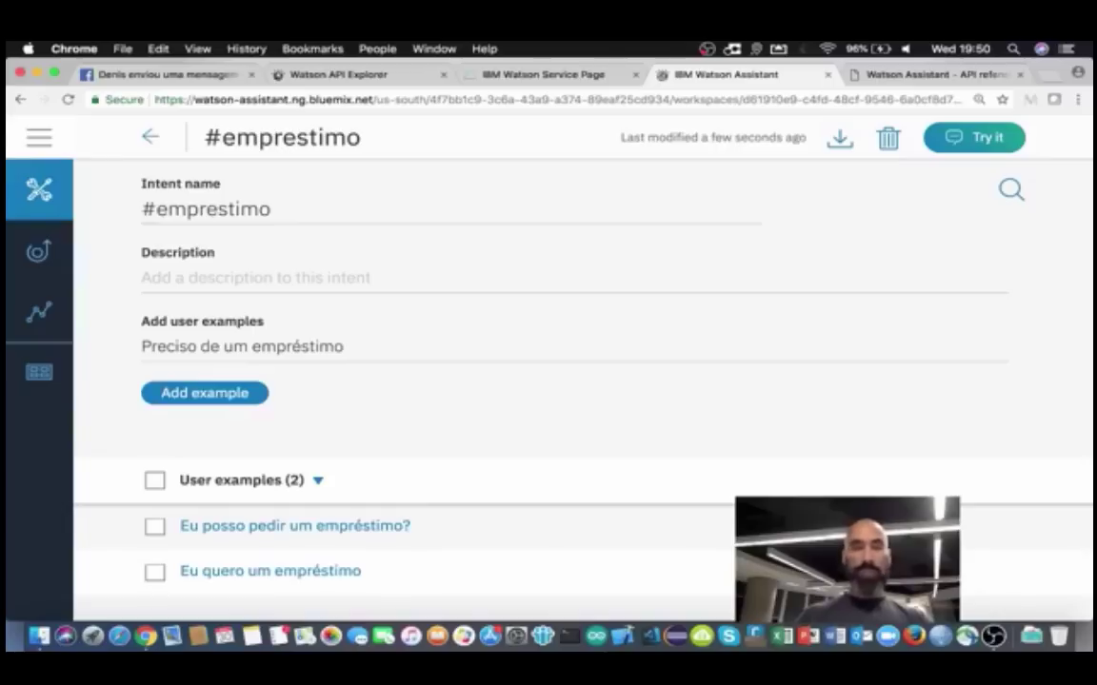
key(Return)
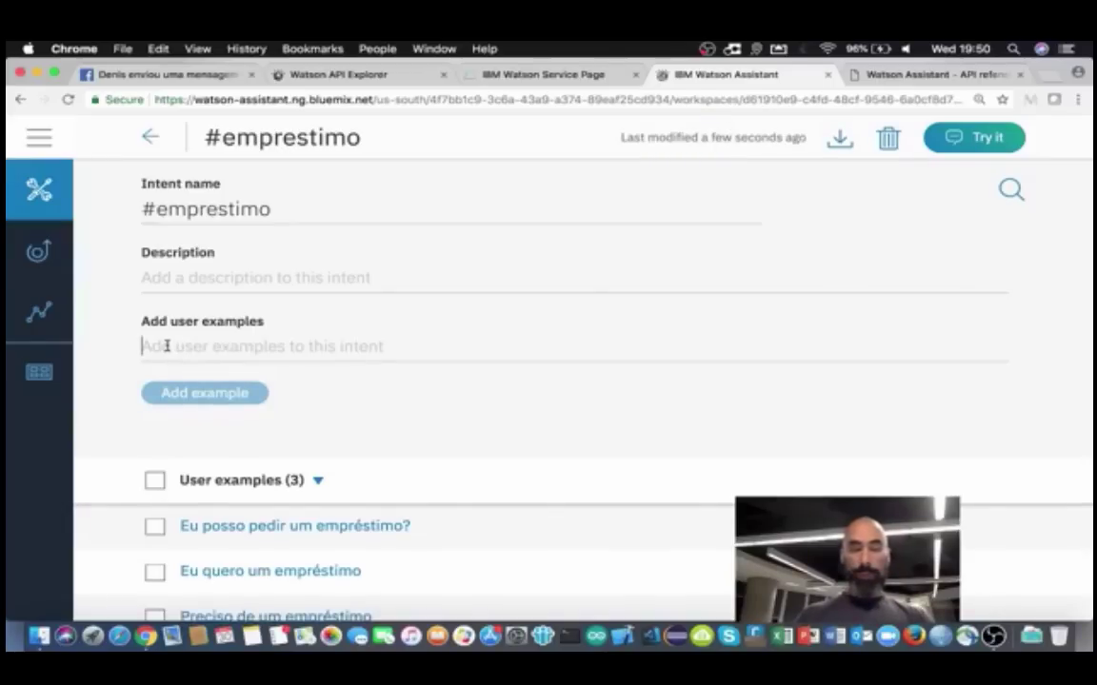
Step: Add 'Gostaria de saber se posso pedir um empréstimo' as an example
text(GOta)
key(BackSpace)
key(BackSpace)
key(BackSpace)
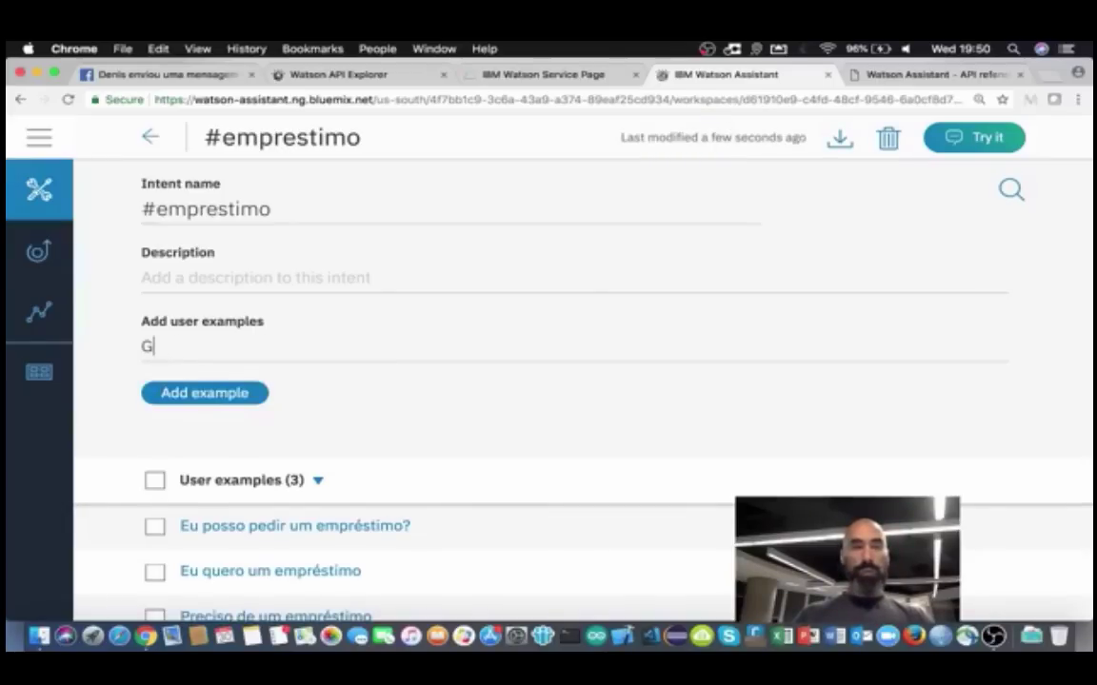
text(ostari de sabe)
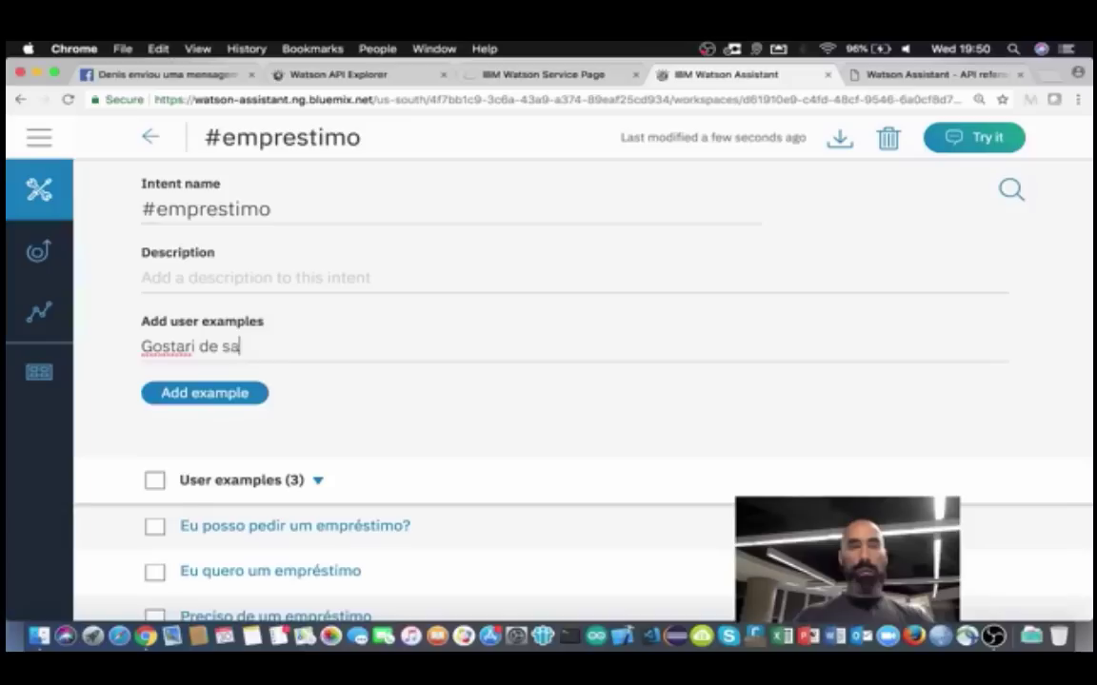
key(BackSpace)
key(BackSpace)
key(BackSpace)
key(BackSpace)
key(BackSpace)
key(BackSpace)
key(BackSpace)
key(BackSpace)
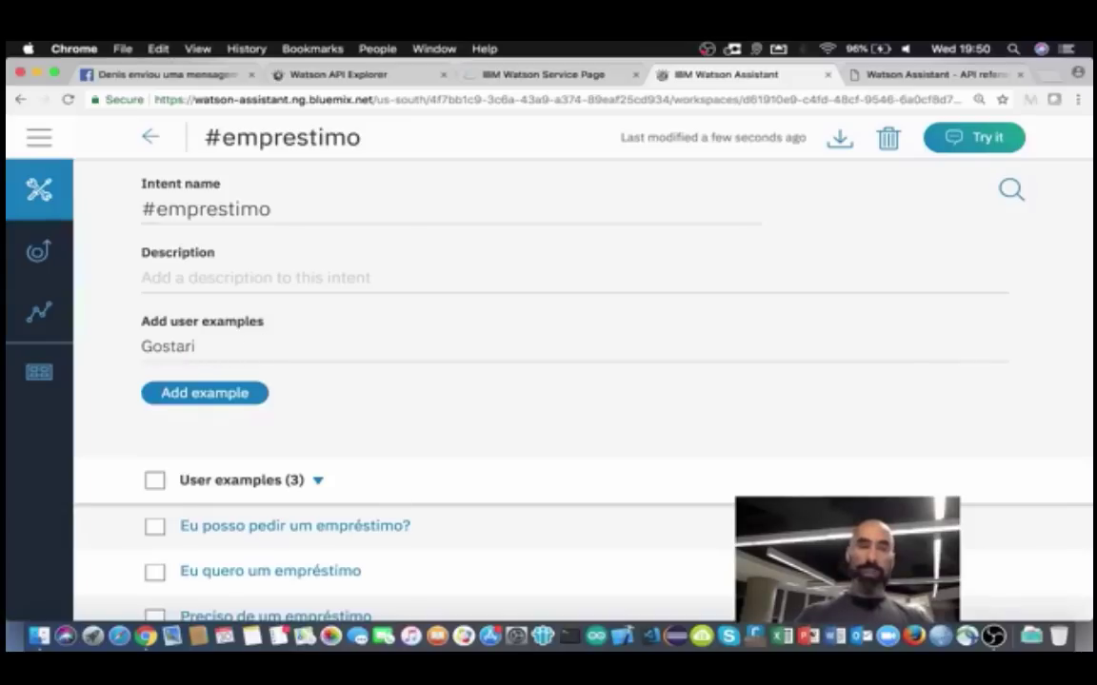
text(a de saber)
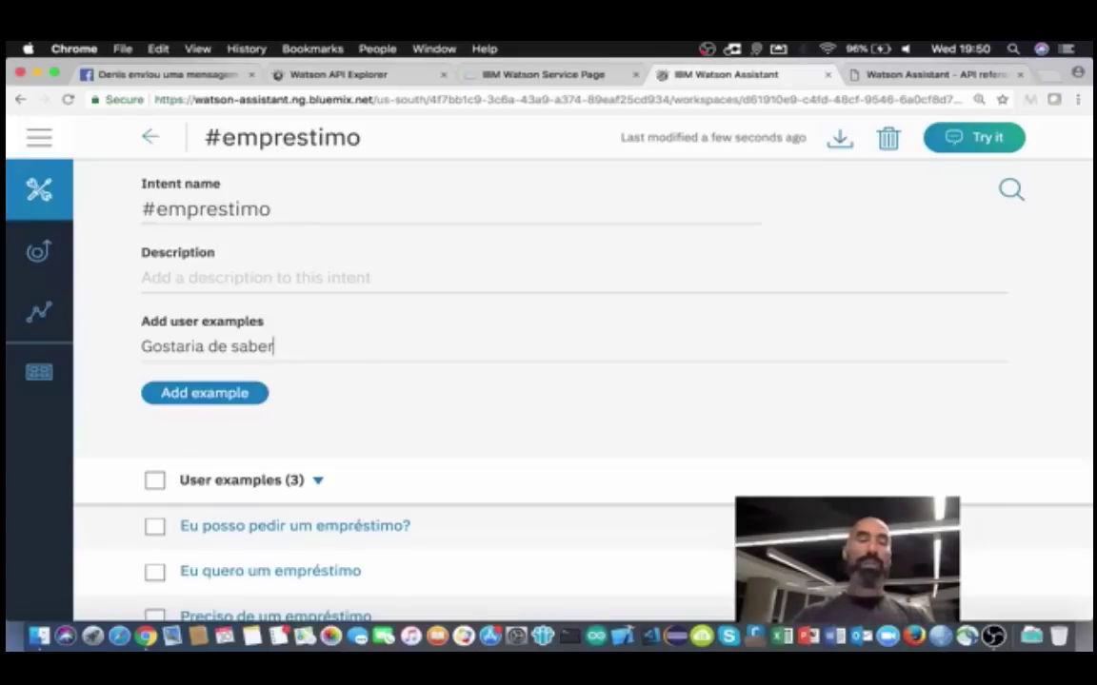
text(se posso)
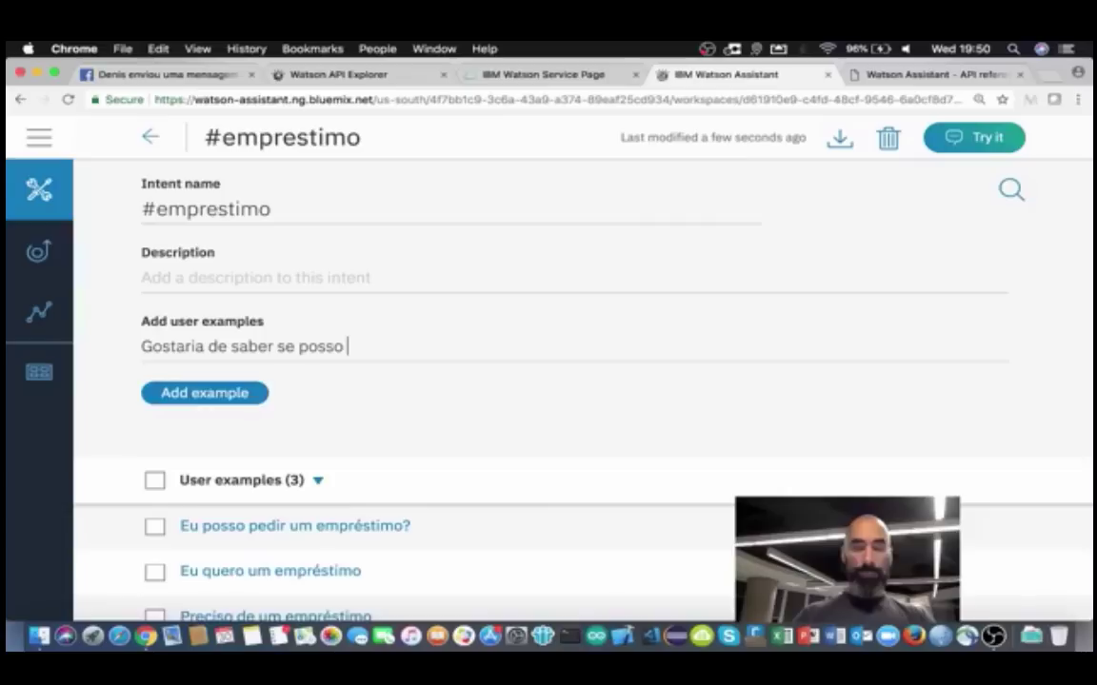
text( pedi)
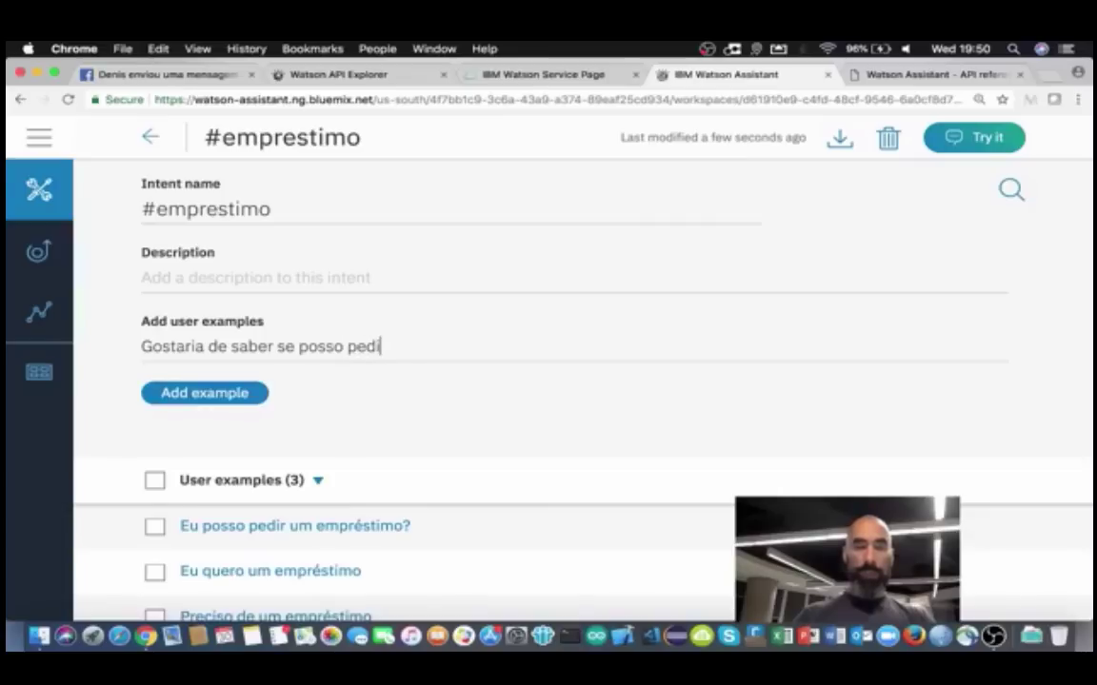
text(r um empréstimo)
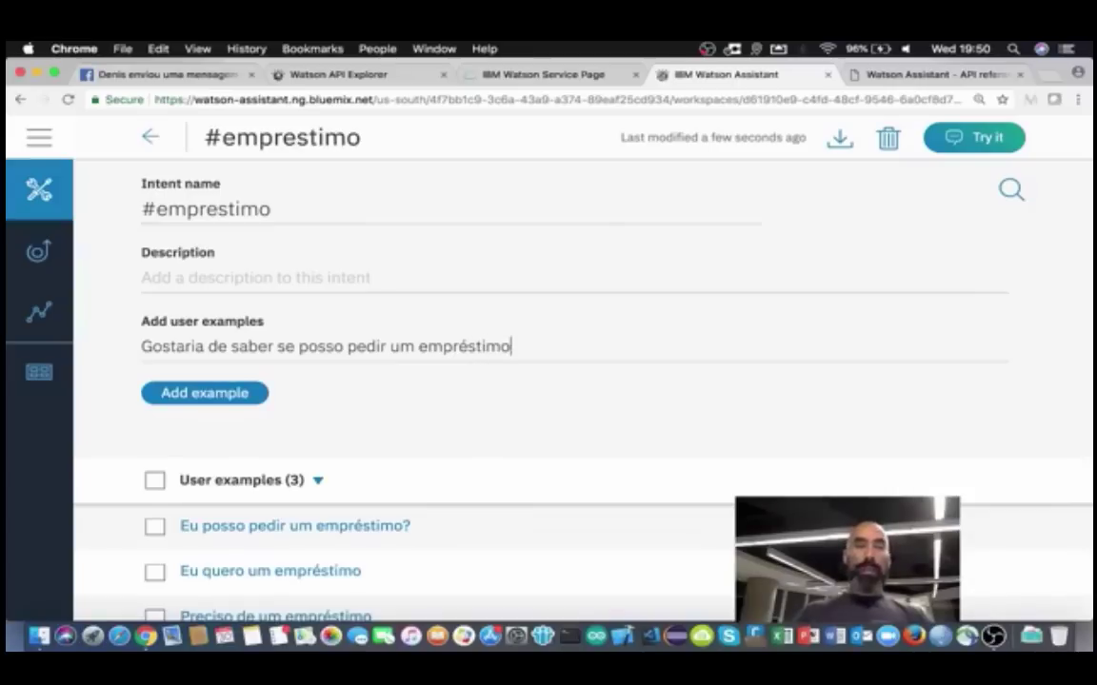
key(Return)
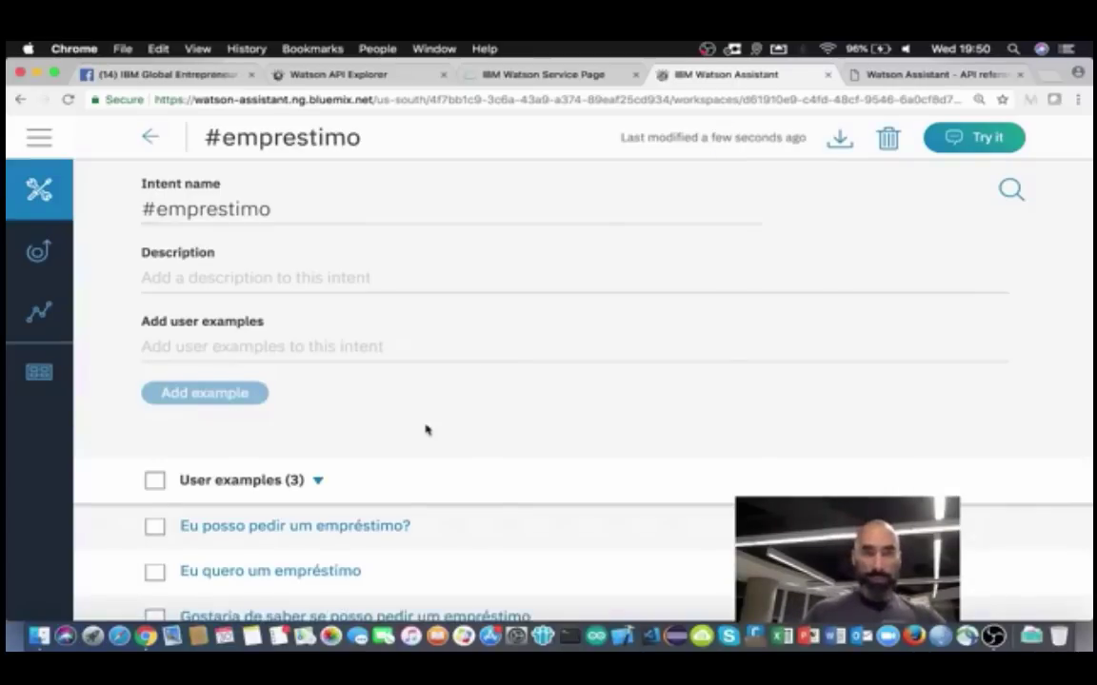
Step: Add 'Eu tenho limite de empréstimo pré-aprovado?' as the fifth example
scroll(425, 430, down, 3)
scroll(381, 386, up, 3)
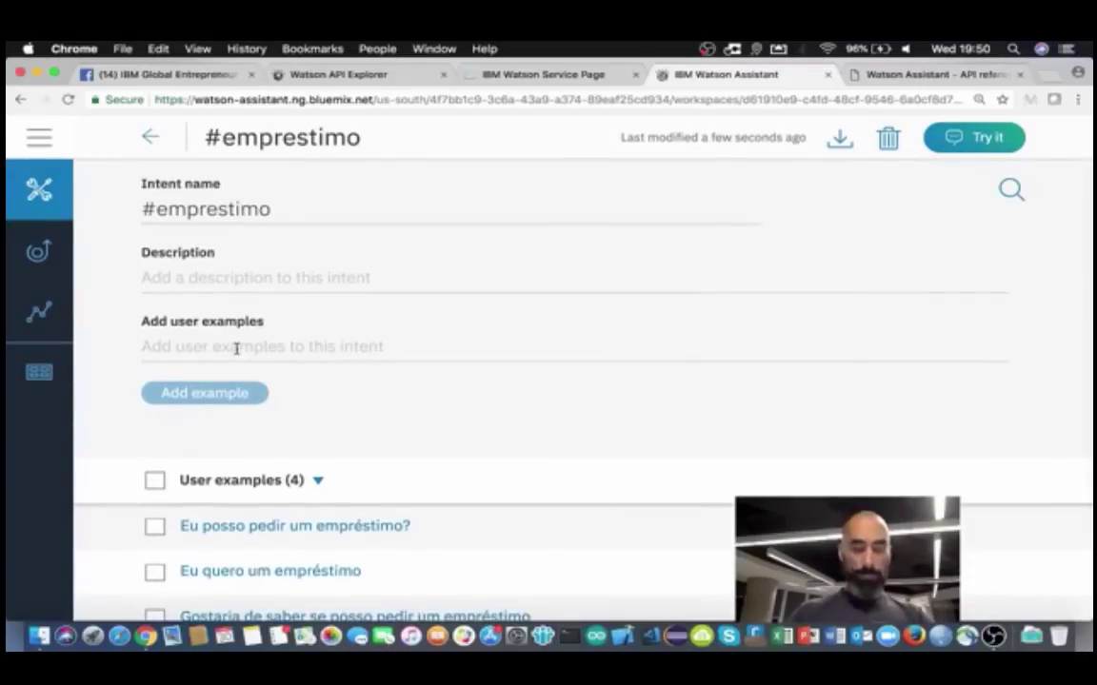
text(Eu tenho)
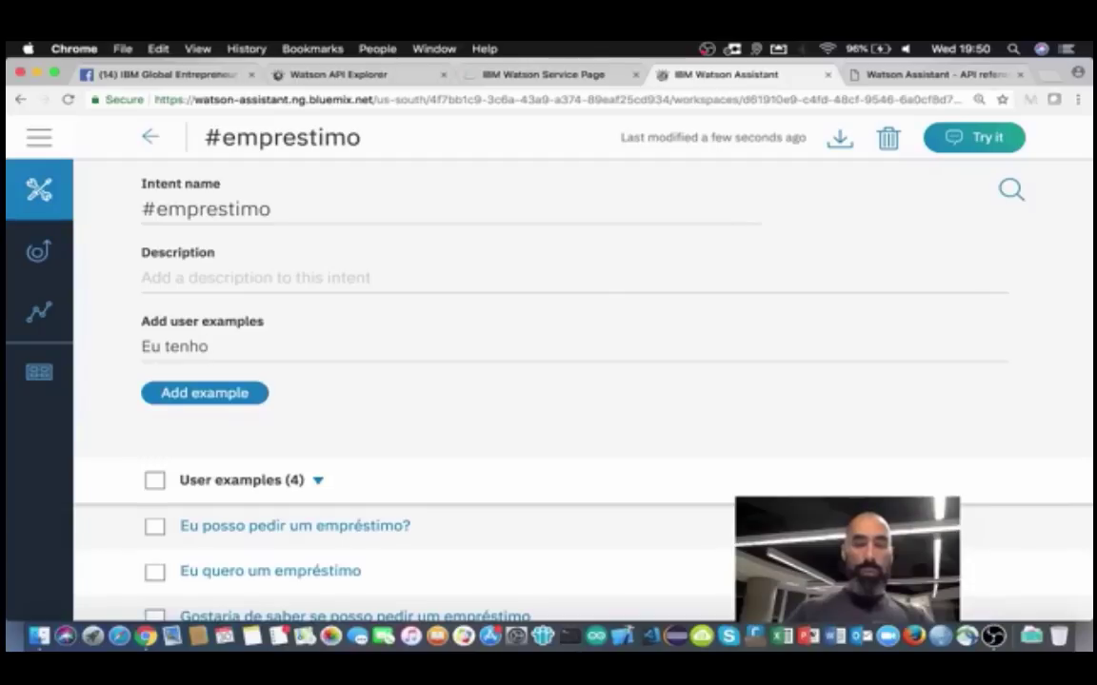
text( empres)
key(BackSpace)
key(BackSpace)
key(BackSpace)
key(BackSpace)
key(BackSpace)
key(BackSpace)
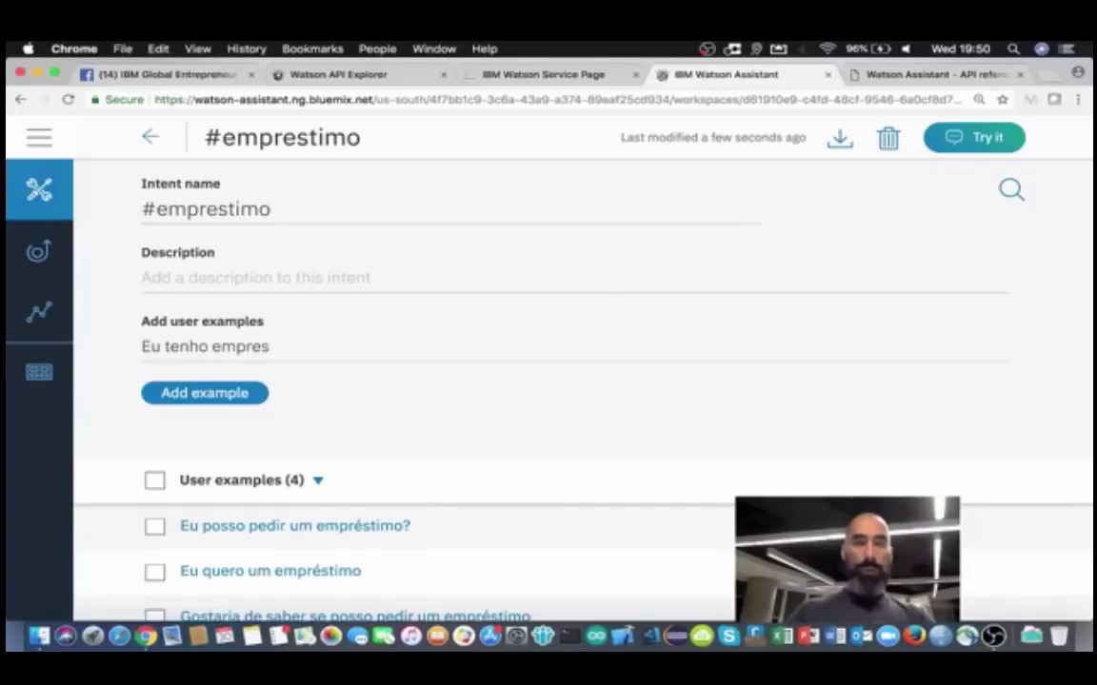
text(limite de )
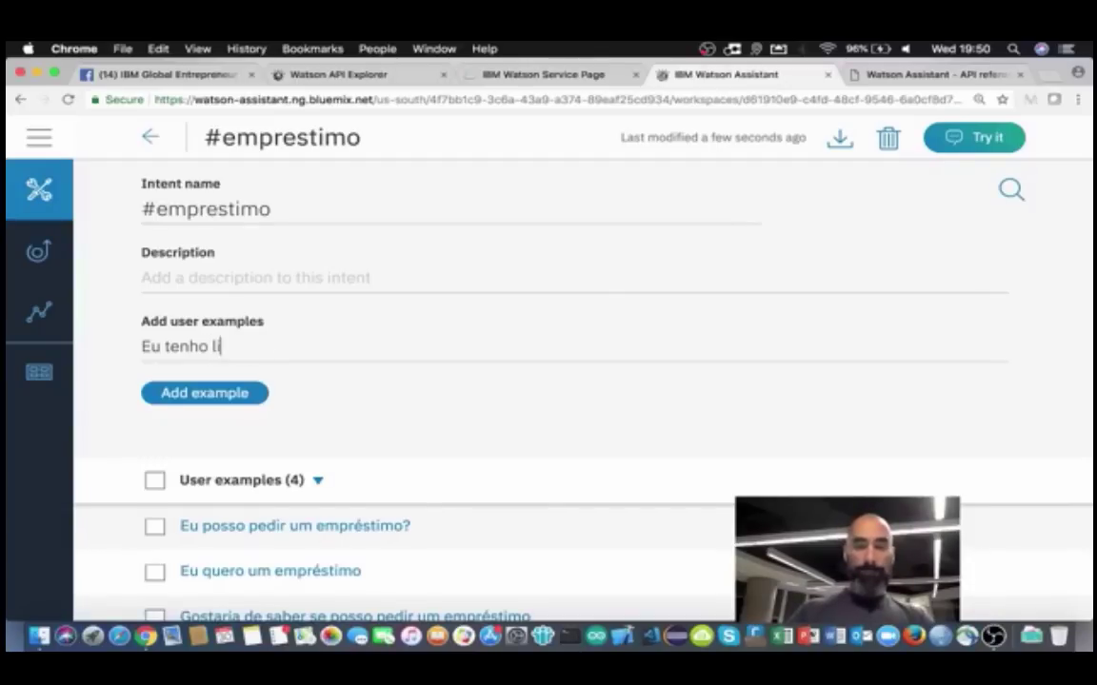
text(empréstimo d)
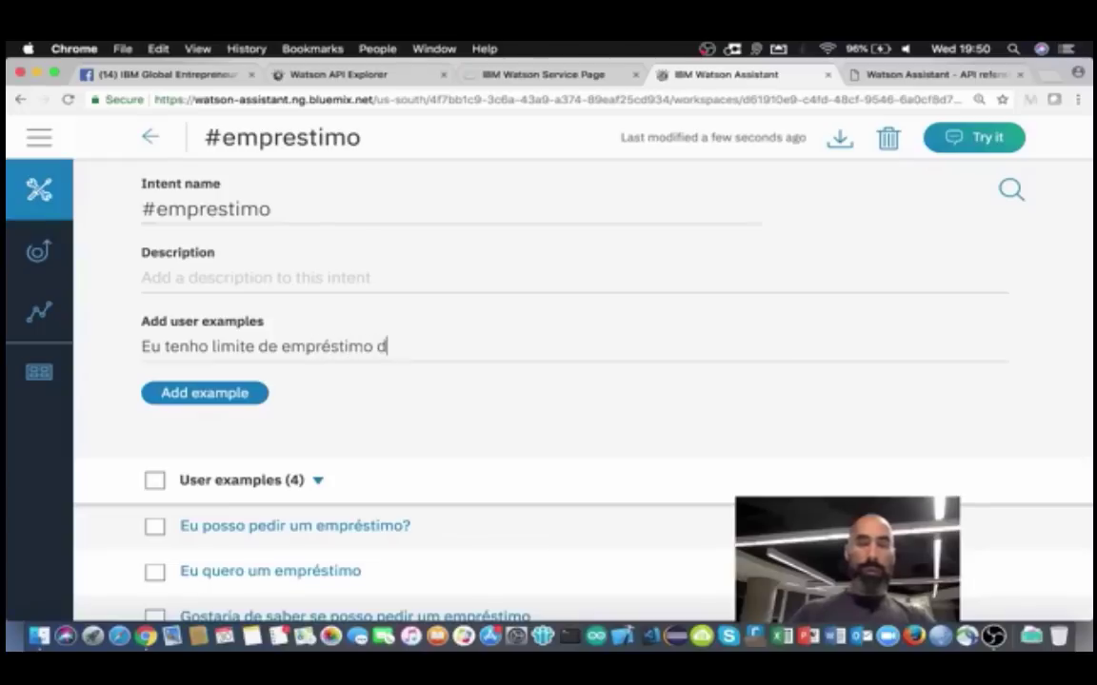
key(BackSpace)
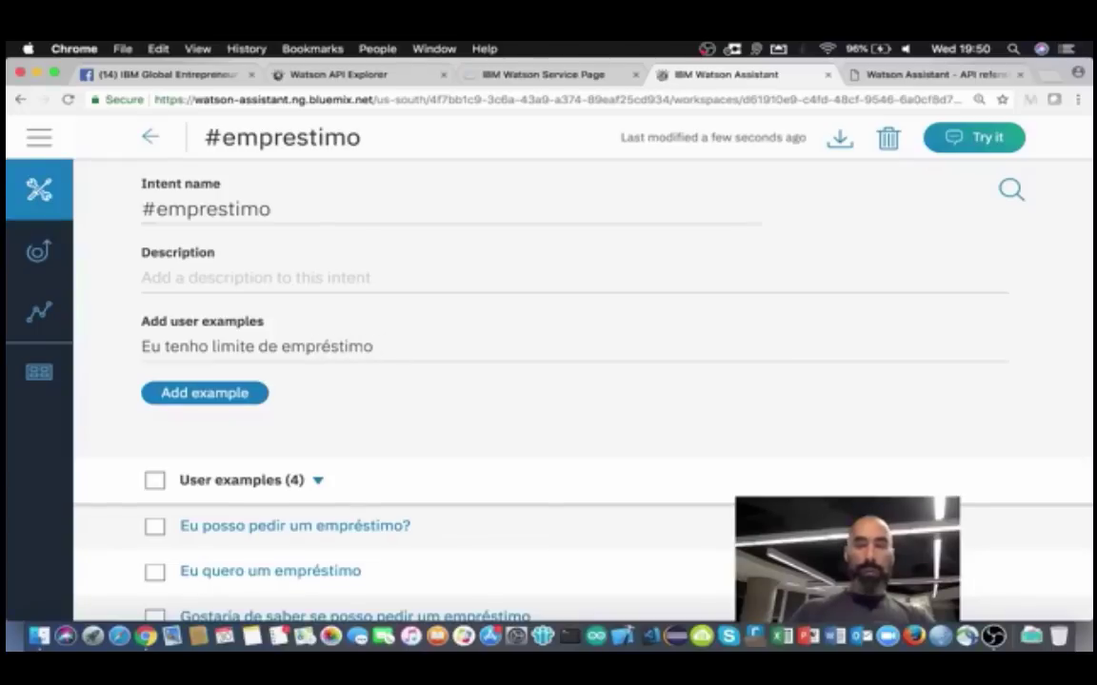
text(pré-aprovado?)
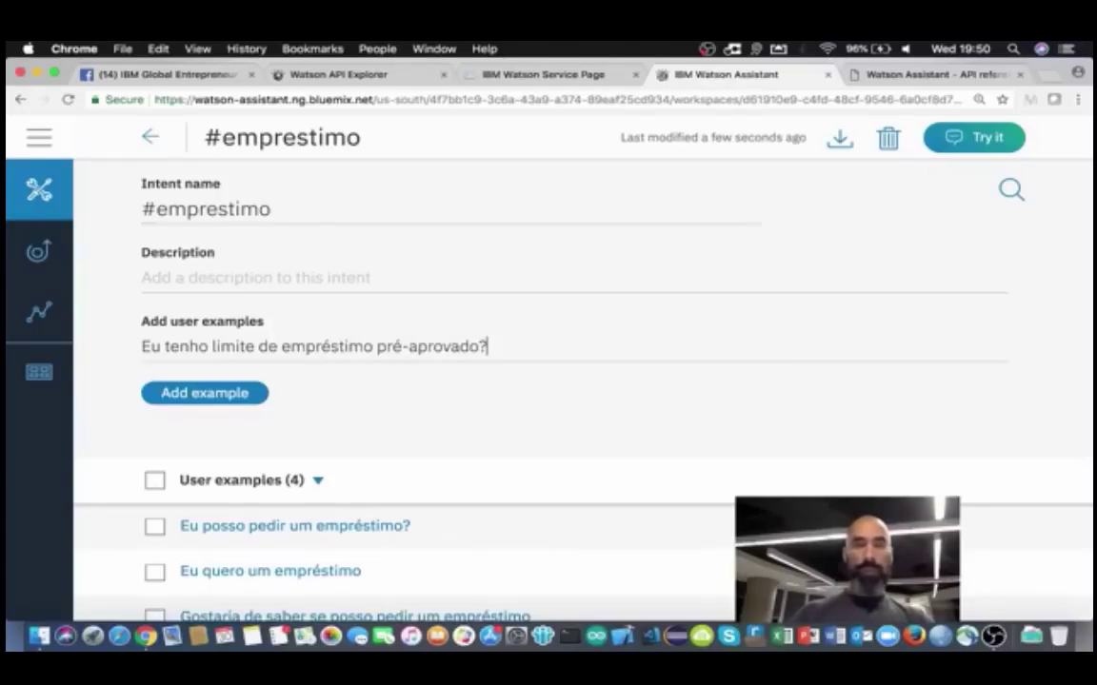
key(Return)
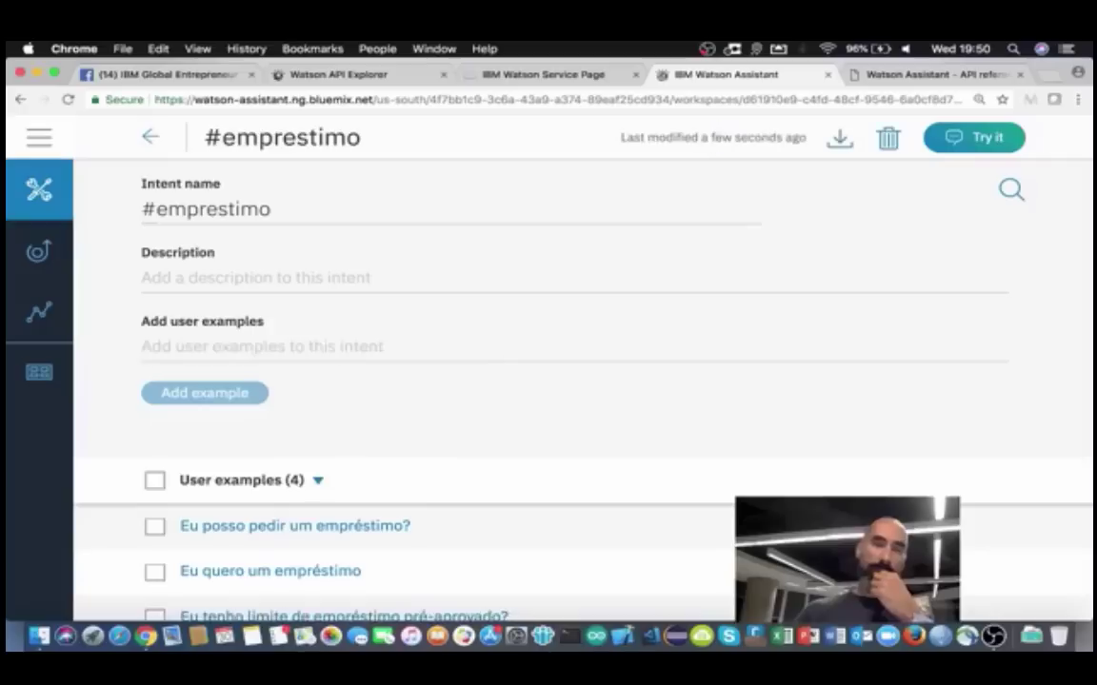
right_click(331, 421)
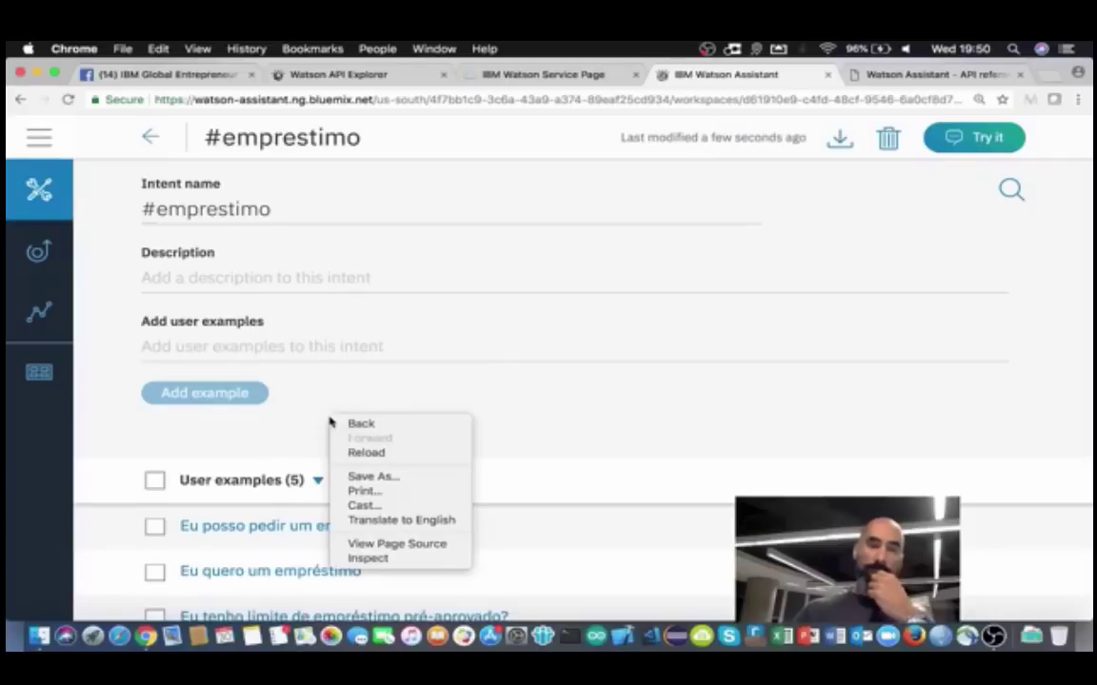
click(456, 397)
scroll(414, 433, down, 3)
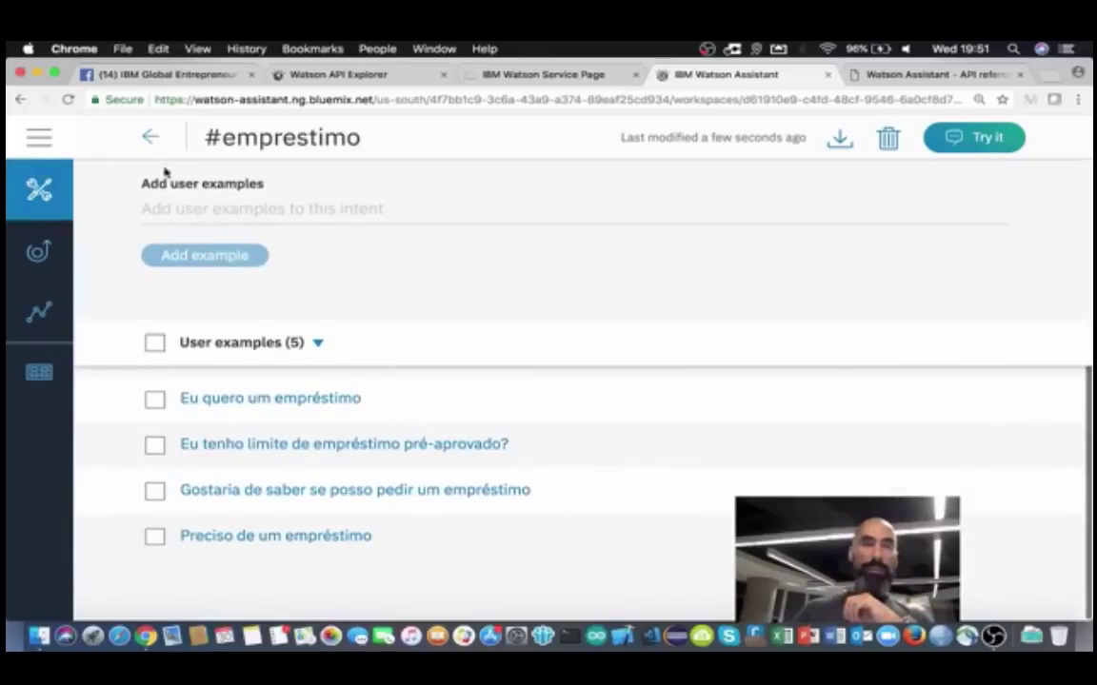
Step: Return to the intents list showing #emprestimo and #saldo with 5 examples each
click(148, 137)
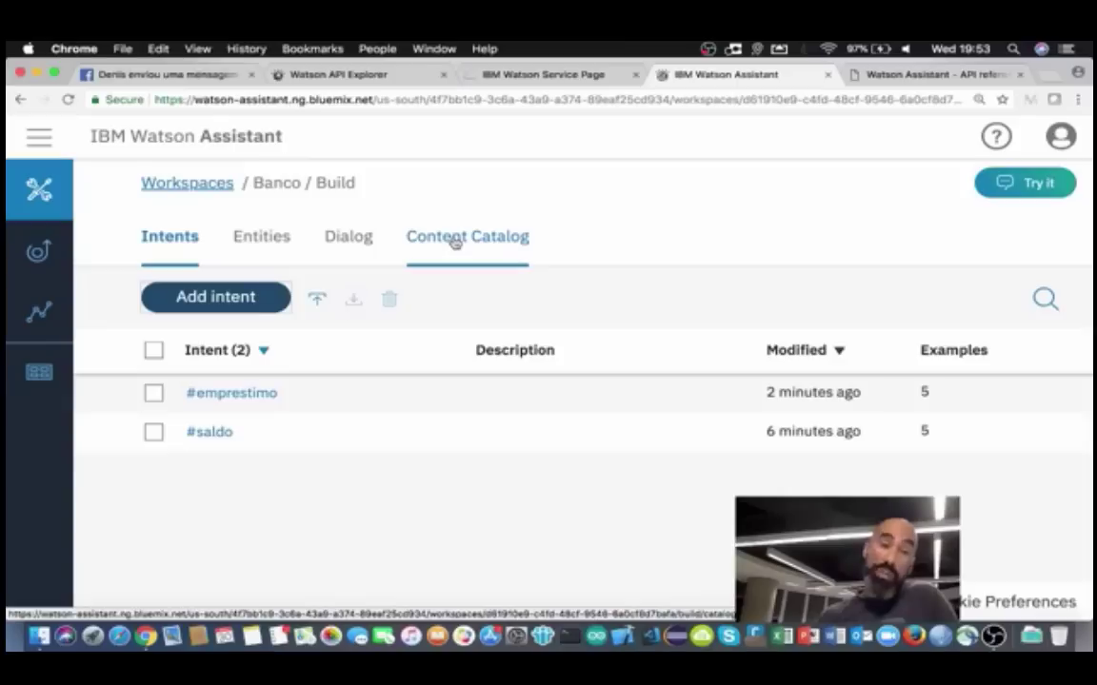
Step: Browse the Content Catalog categories and open Geral's 10 ready-made intents
click(455, 240)
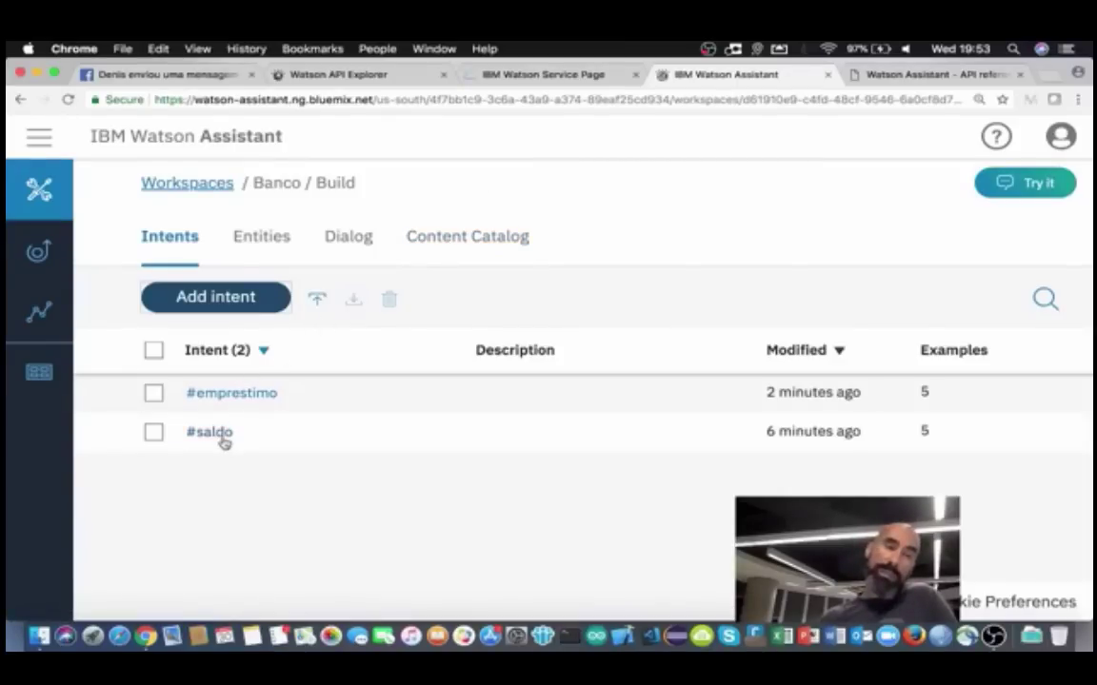
click(459, 240)
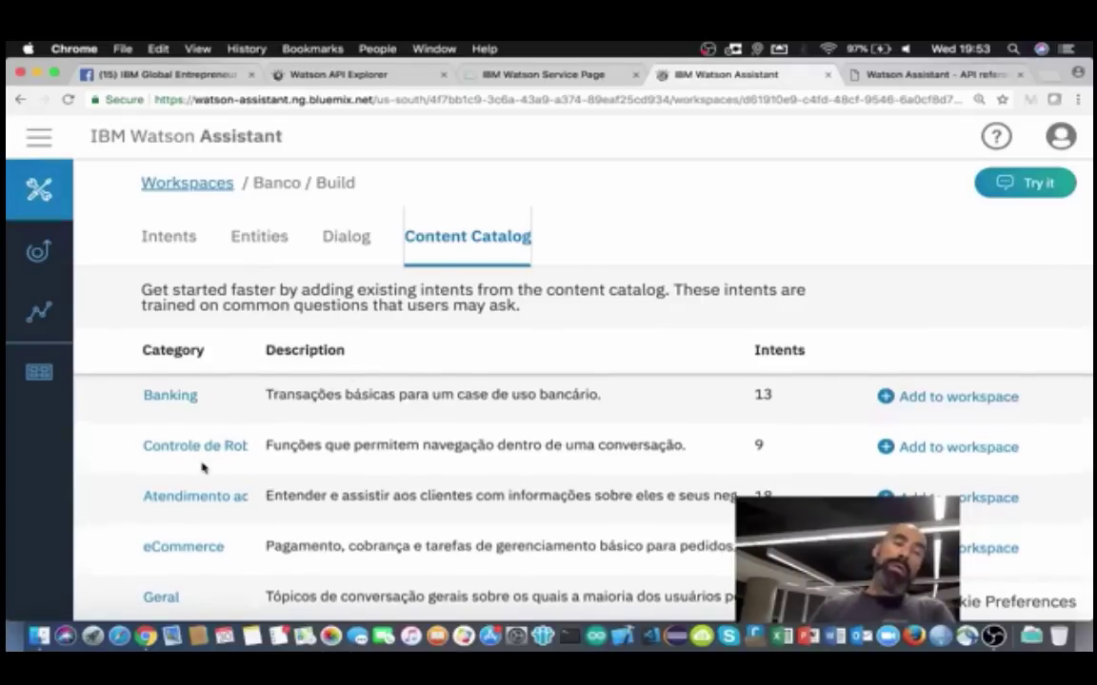
scroll(203, 463, down, 2)
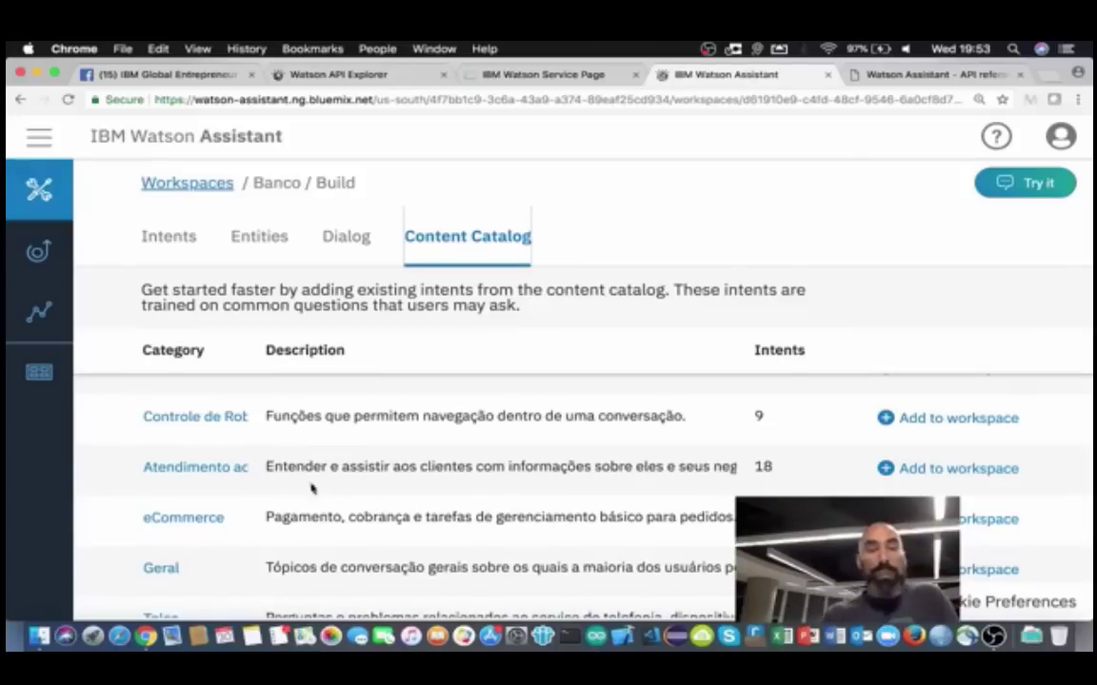
scroll(191, 523, down, 1)
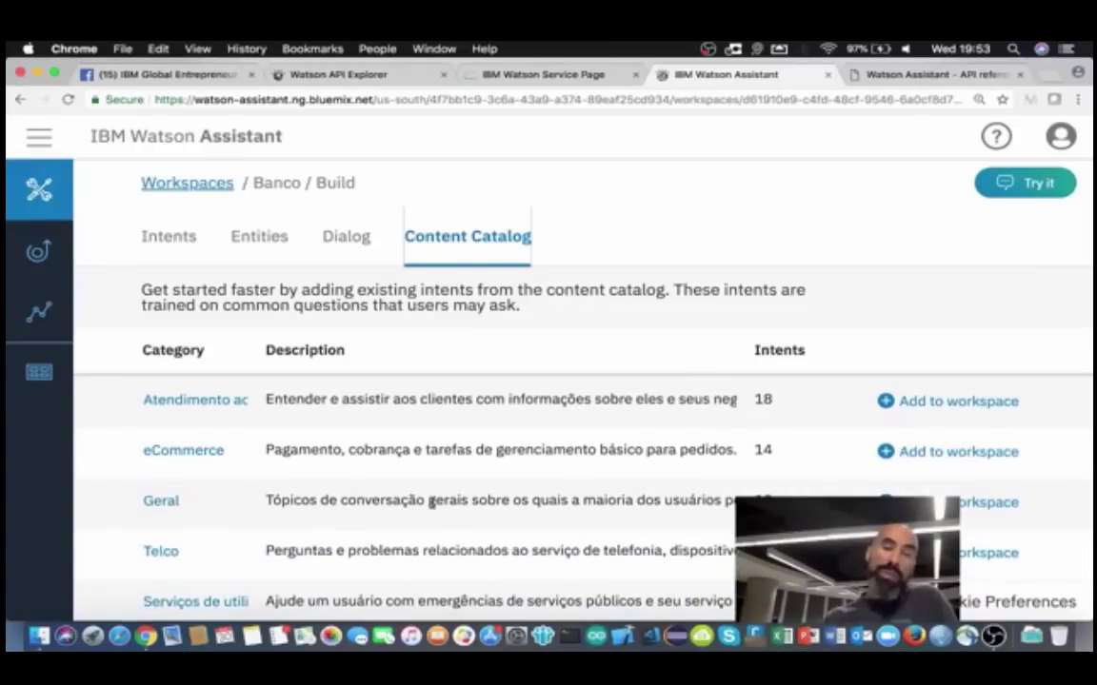
click(158, 502)
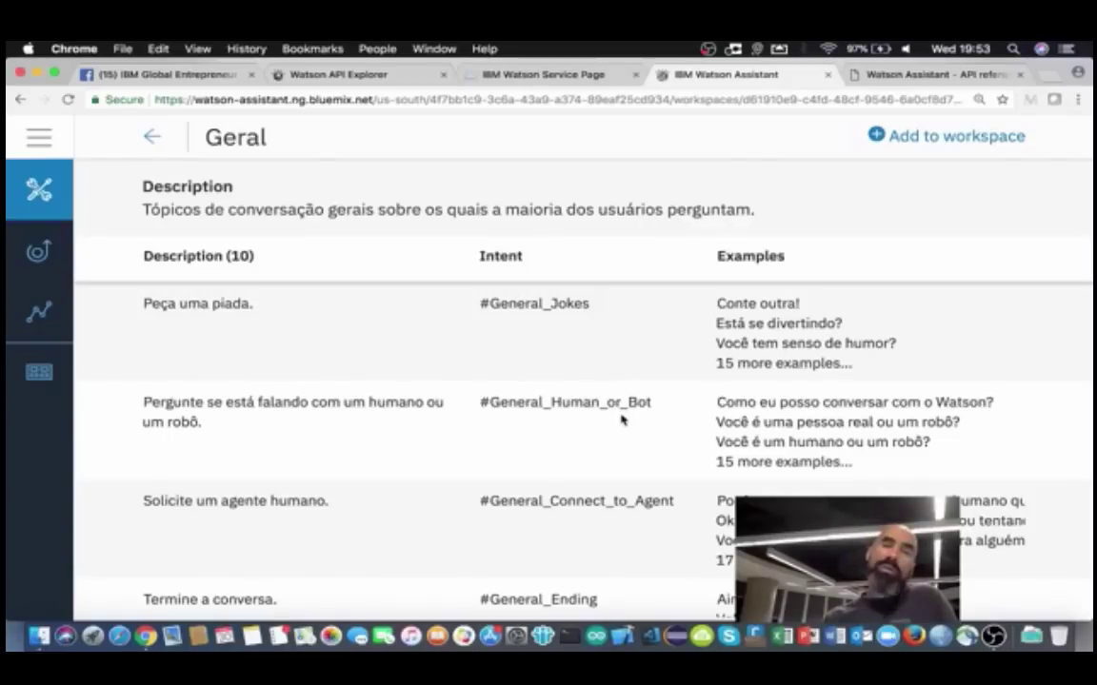
scroll(620, 419, down, 3)
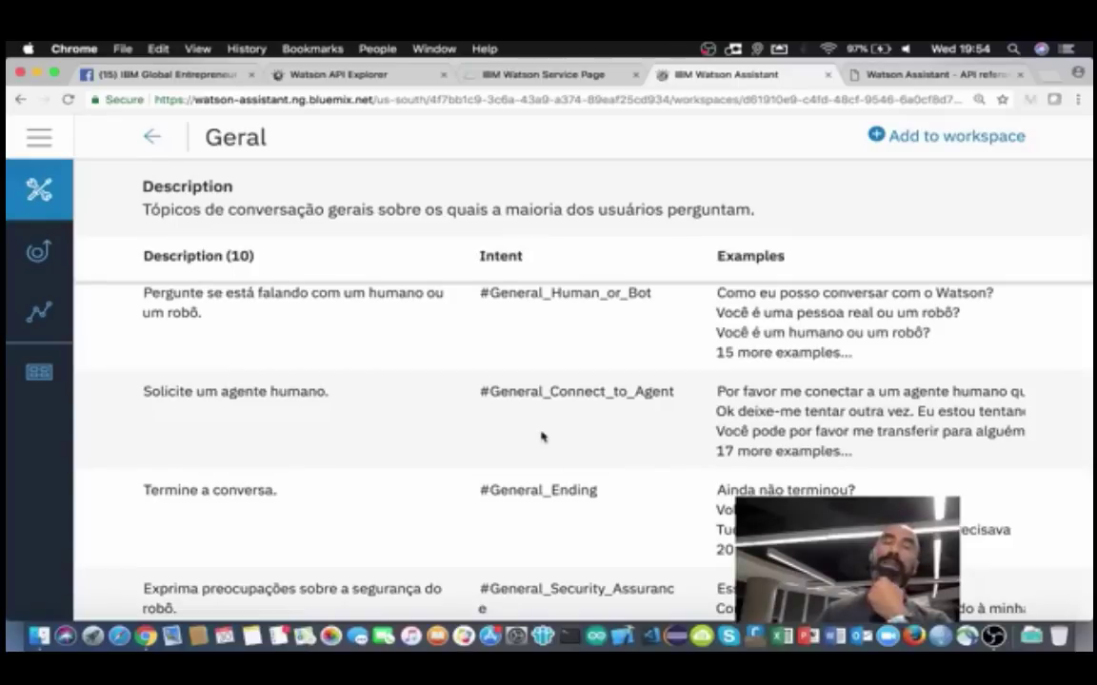
scroll(543, 436, down, 1)
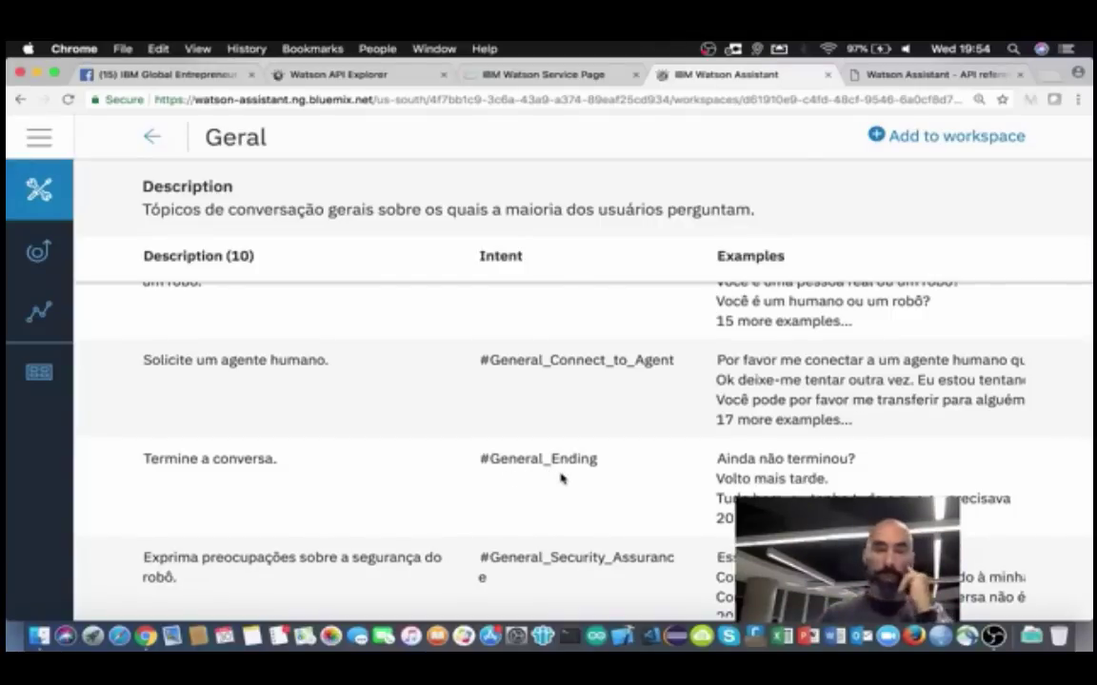
scroll(560, 485, down, 5)
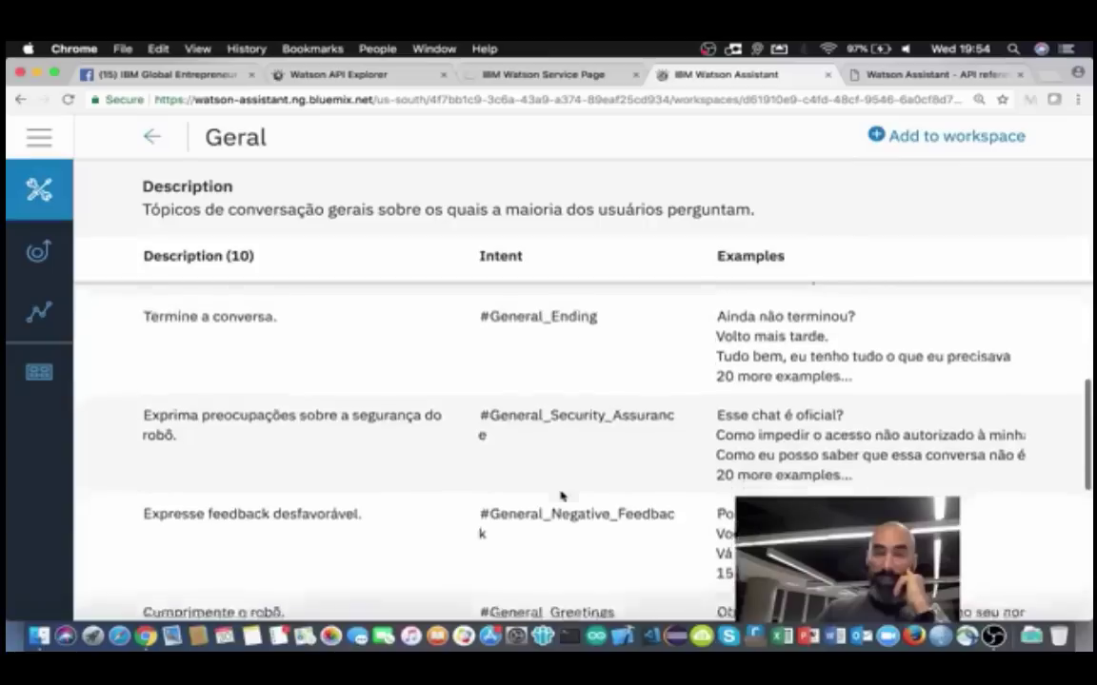
scroll(560, 495, down, 2)
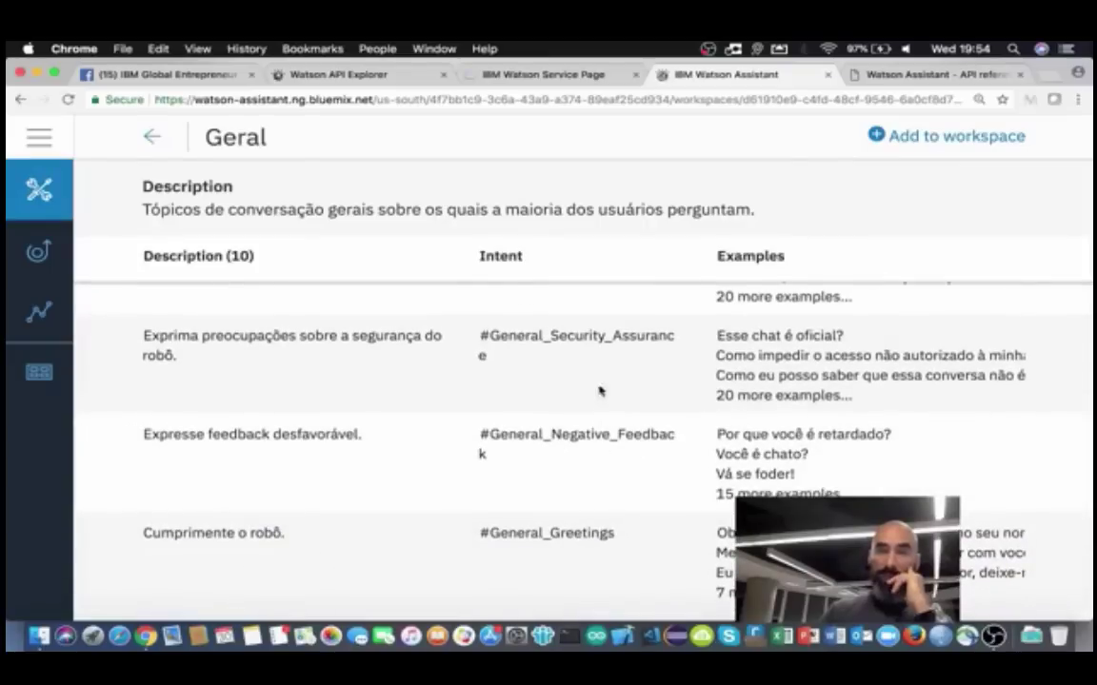
scroll(603, 418, down, 2)
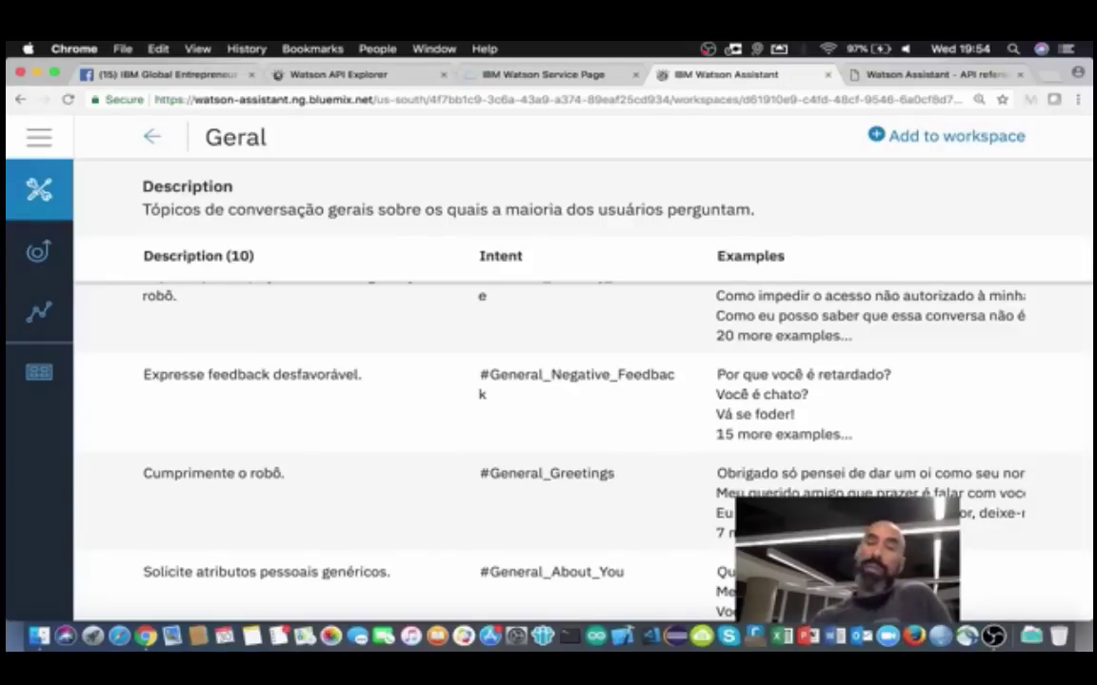
scroll(262, 395, up, 10)
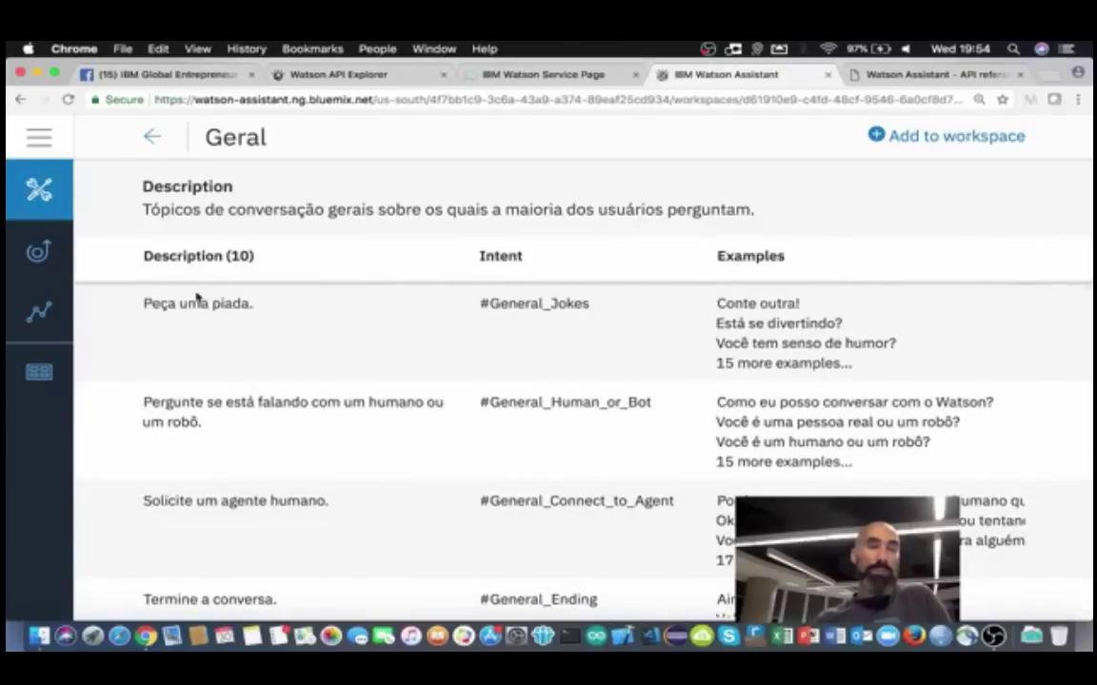
click(152, 136)
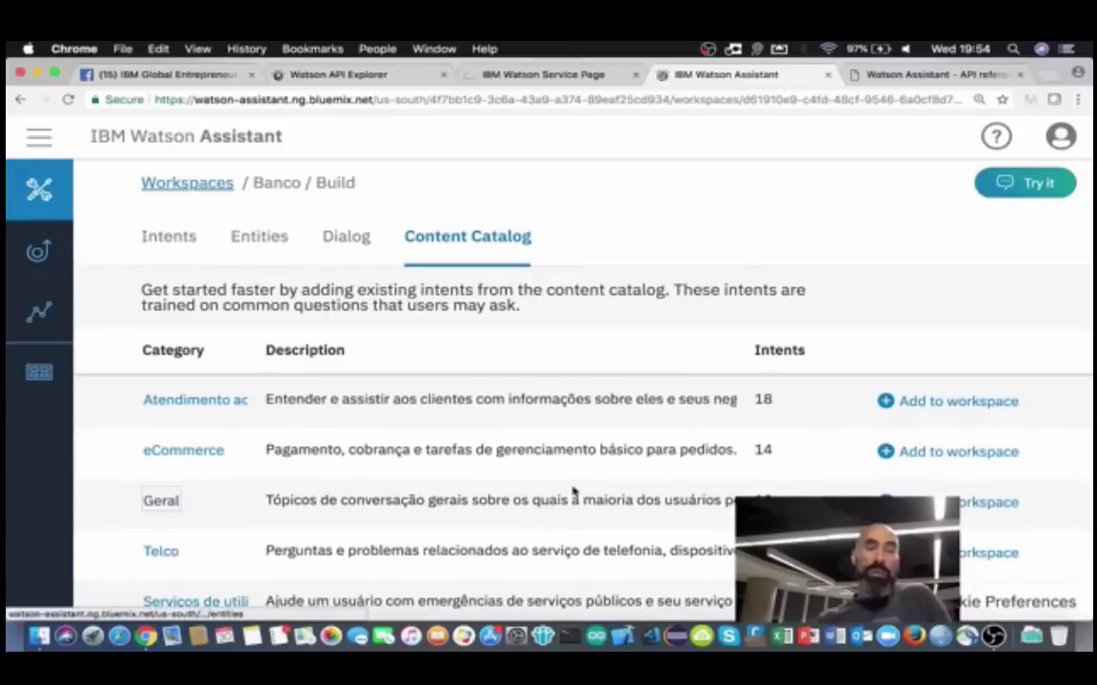
Step: Add the Geral catalog intents to the workspace and view the 12-intent list
click(961, 505)
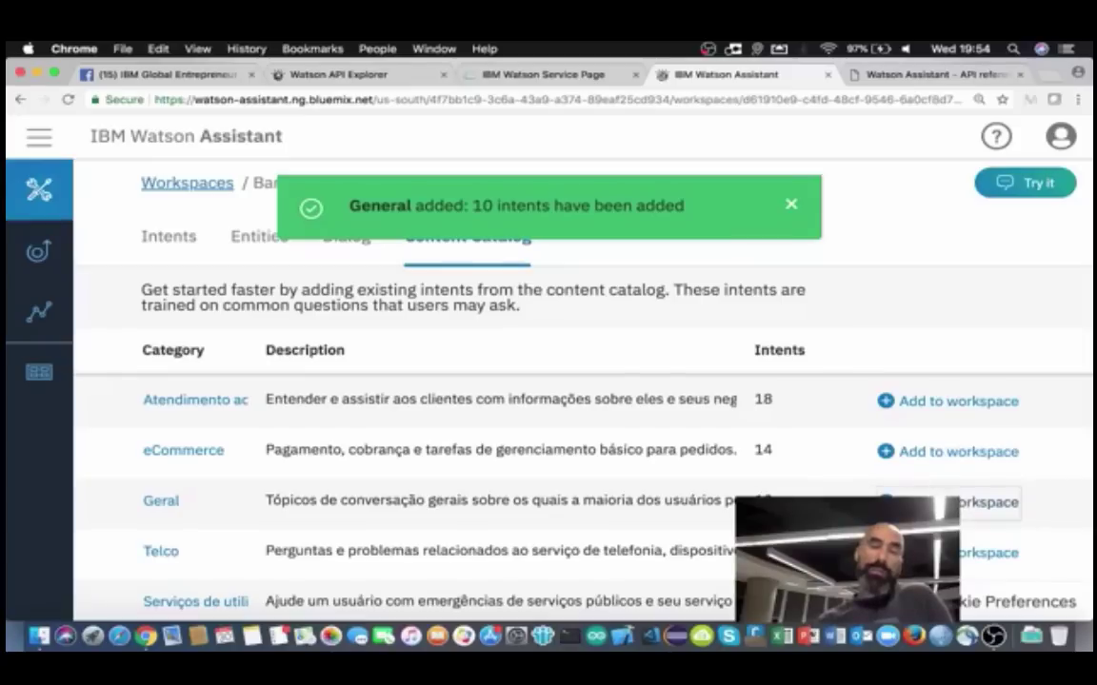
click(176, 234)
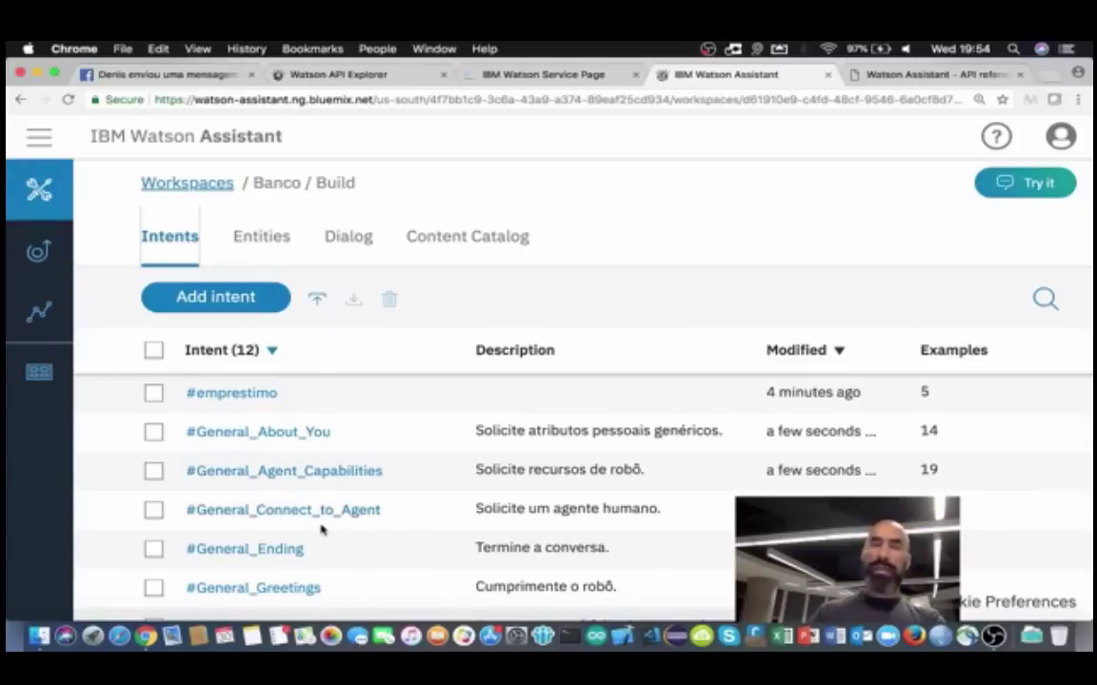
scroll(322, 530, down, 1)
scroll(322, 530, down, 4)
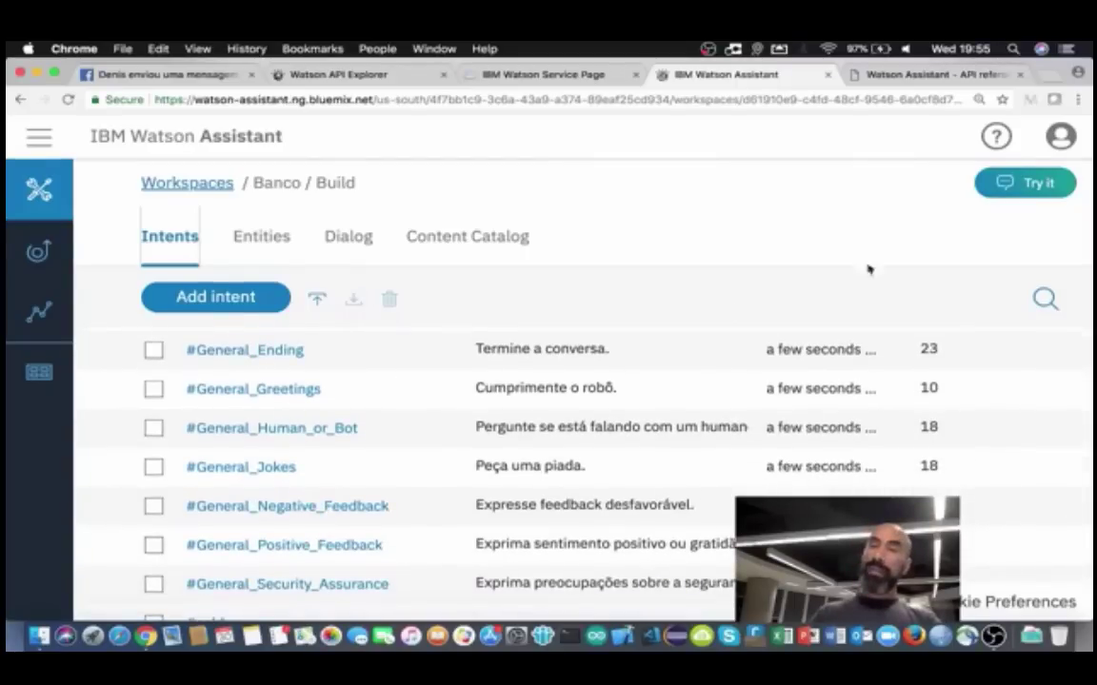
click(1022, 193)
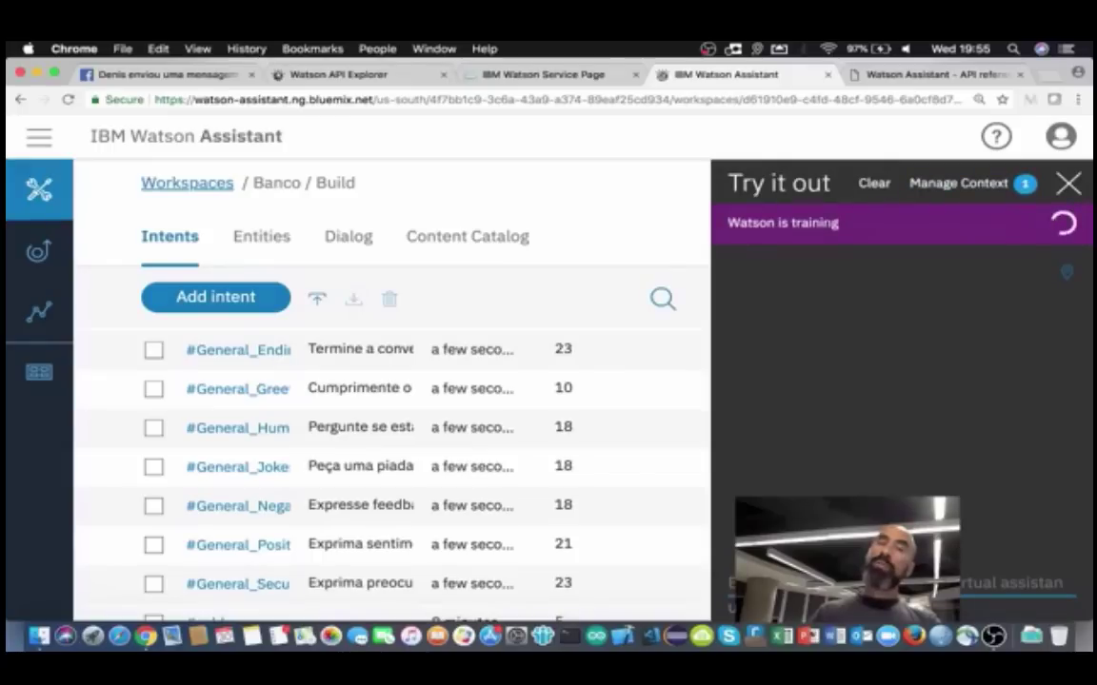
click(1069, 185)
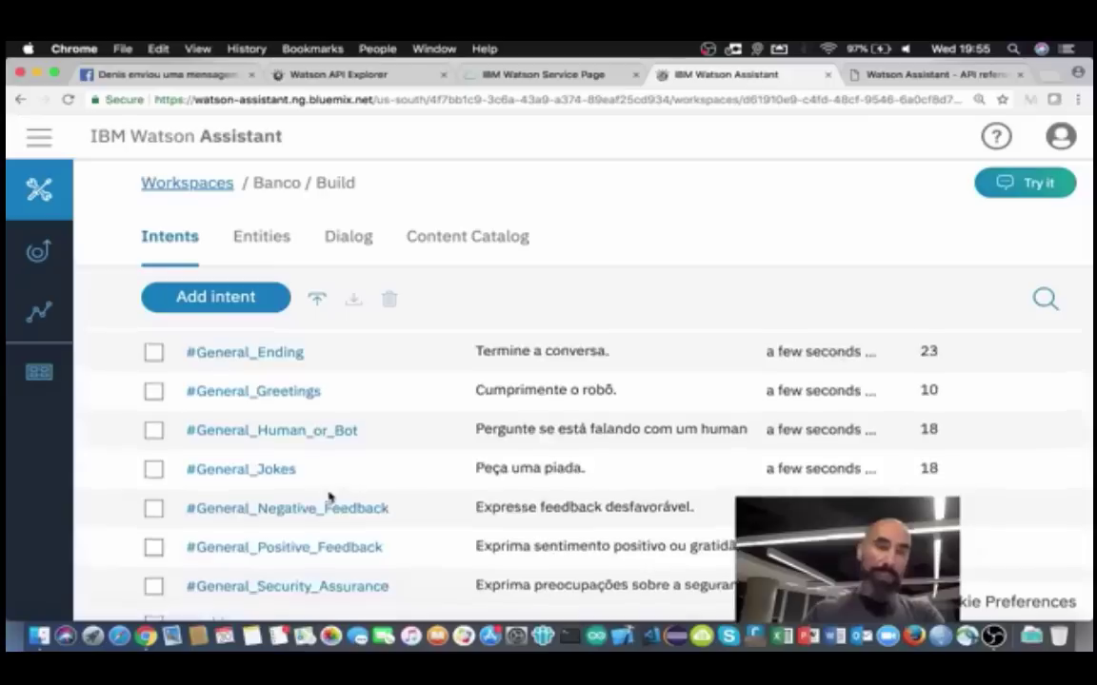
scroll(330, 497, up, 5)
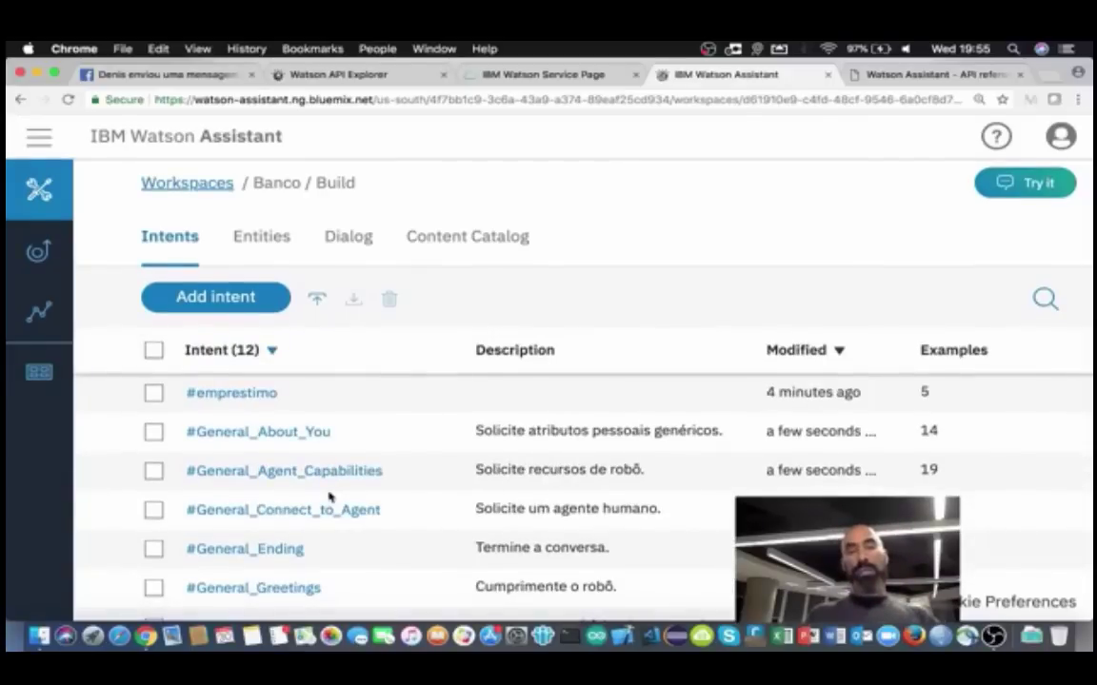
scroll(257, 526, down, 5)
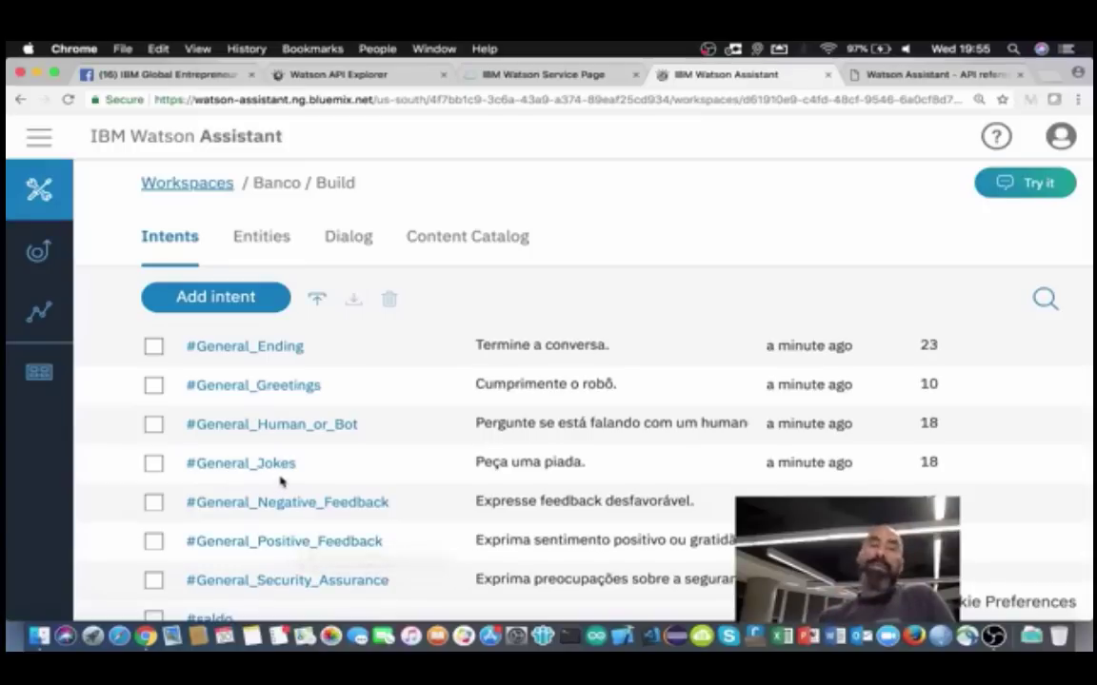
Step: Select #General_Jokes and #General_Human_or_Bot and delete them, confirming the deletion
click(153, 465)
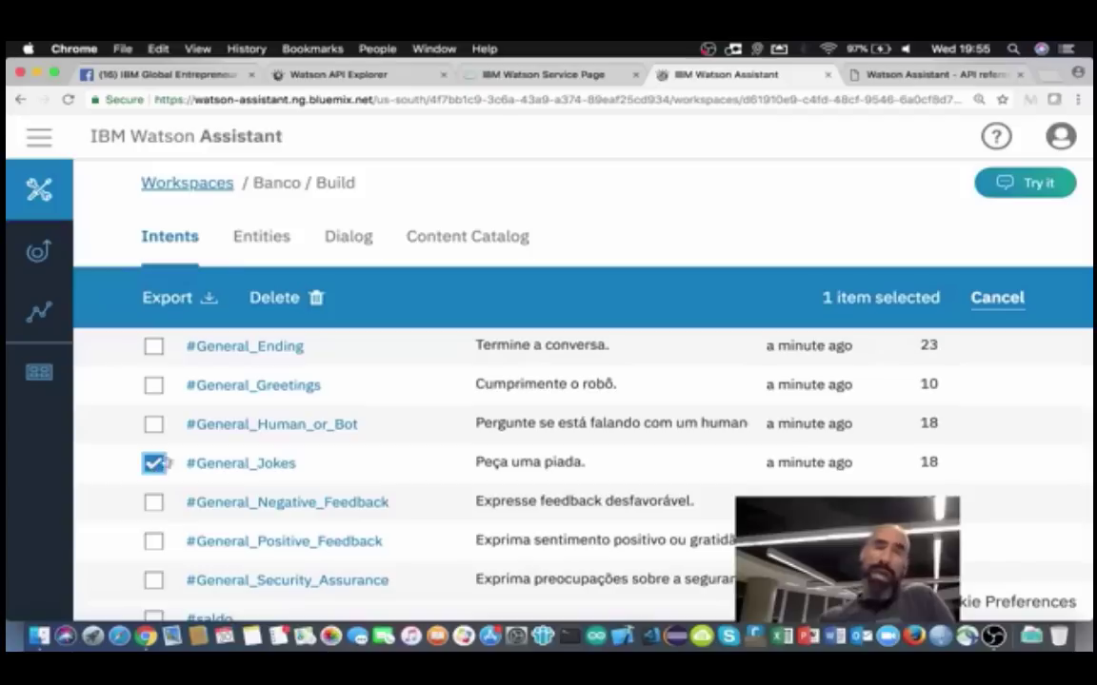
scroll(263, 463, down, 1)
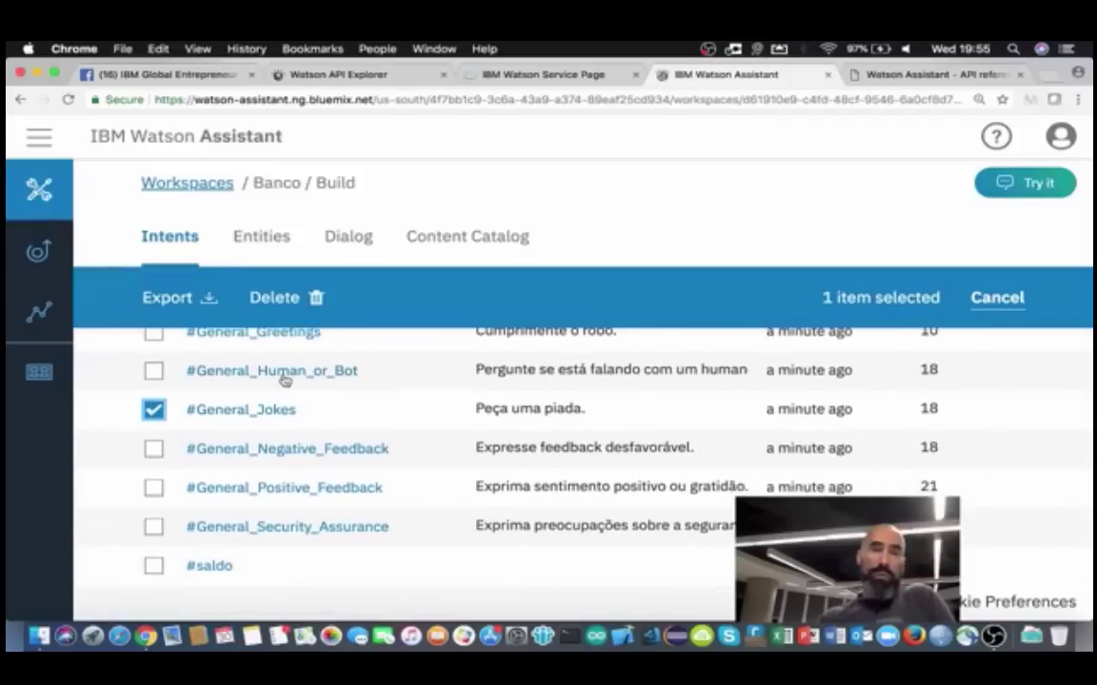
click(154, 371)
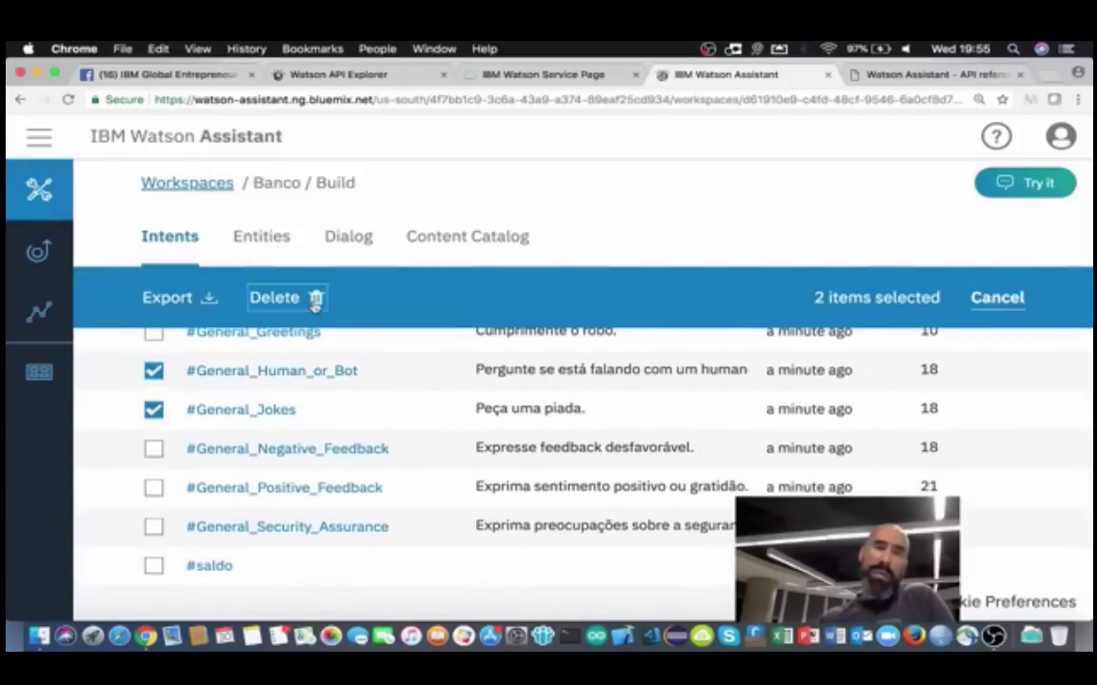
click(314, 298)
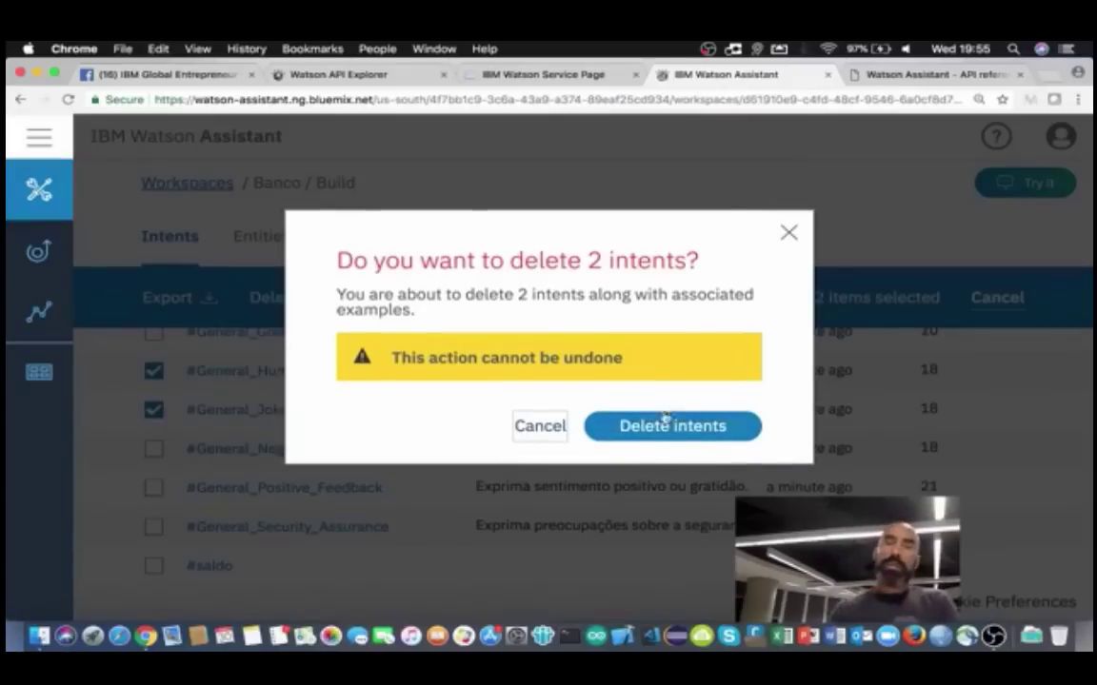
click(647, 429)
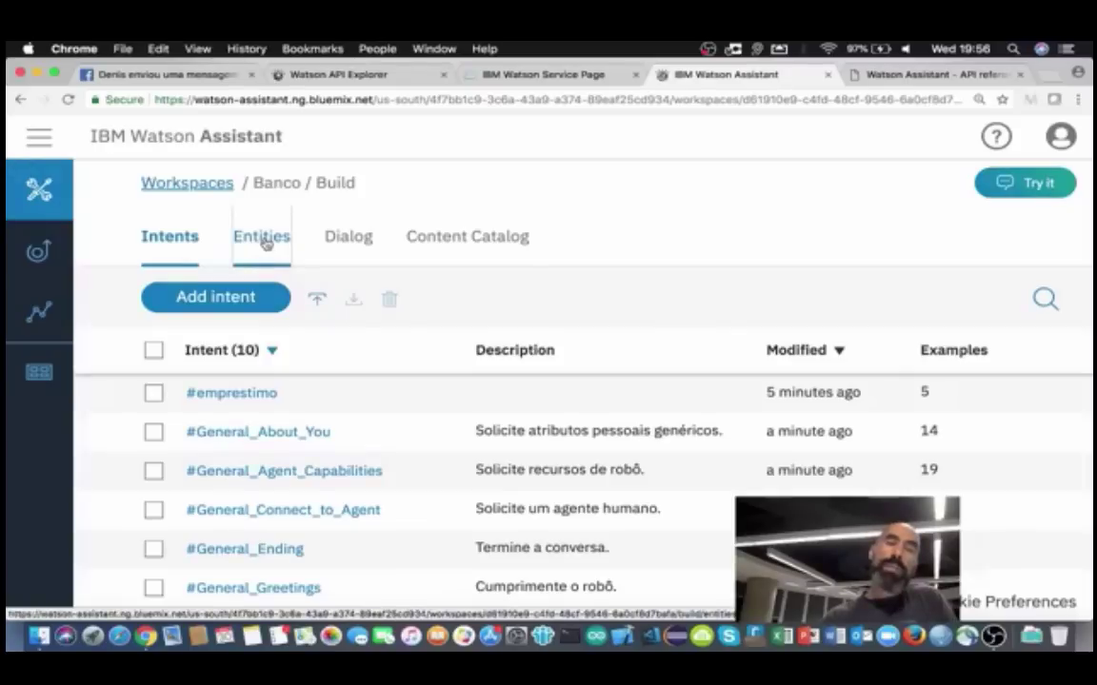
Step: Switch to the Entities page and look over the empty My entities list
click(265, 244)
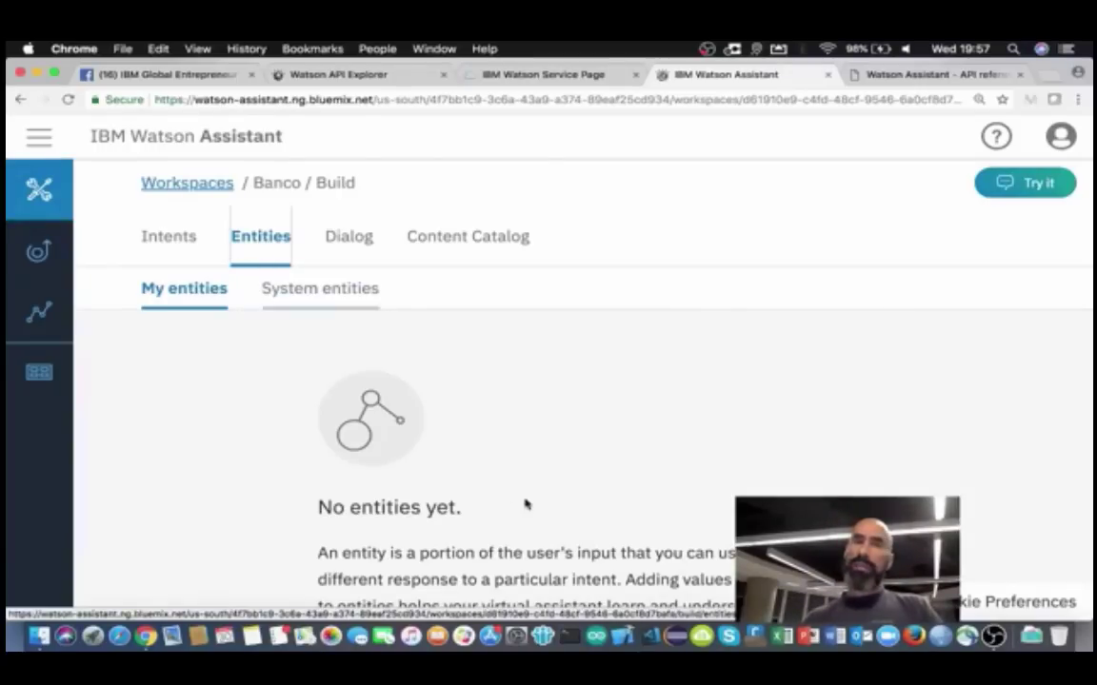
scroll(527, 501, down, 2)
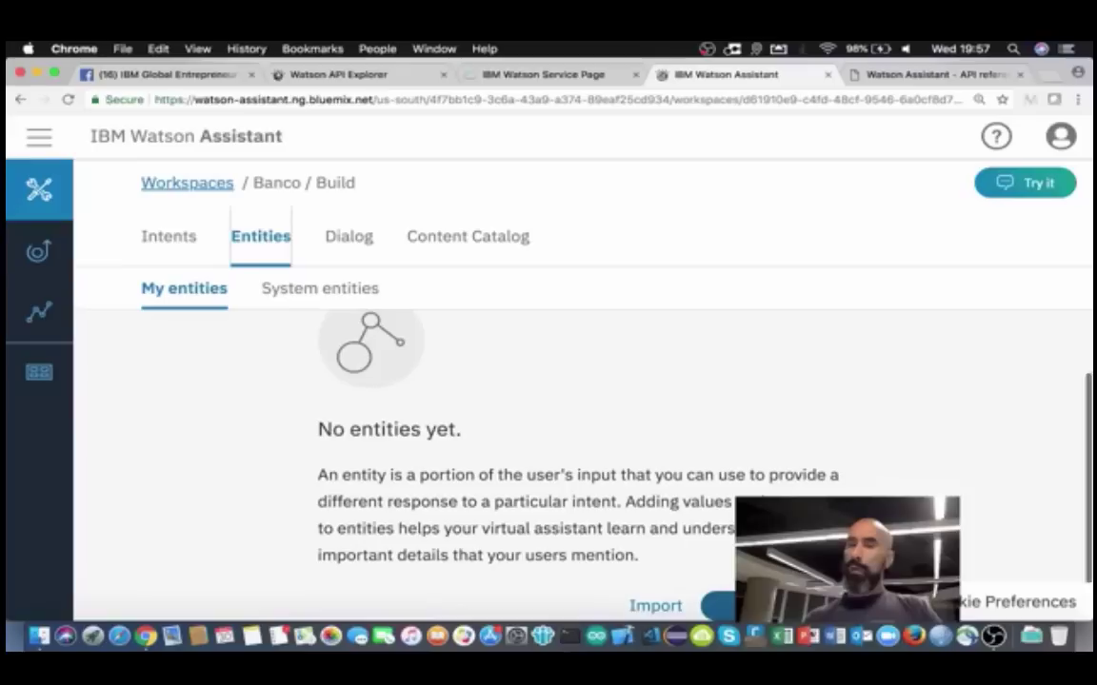
click(737, 605)
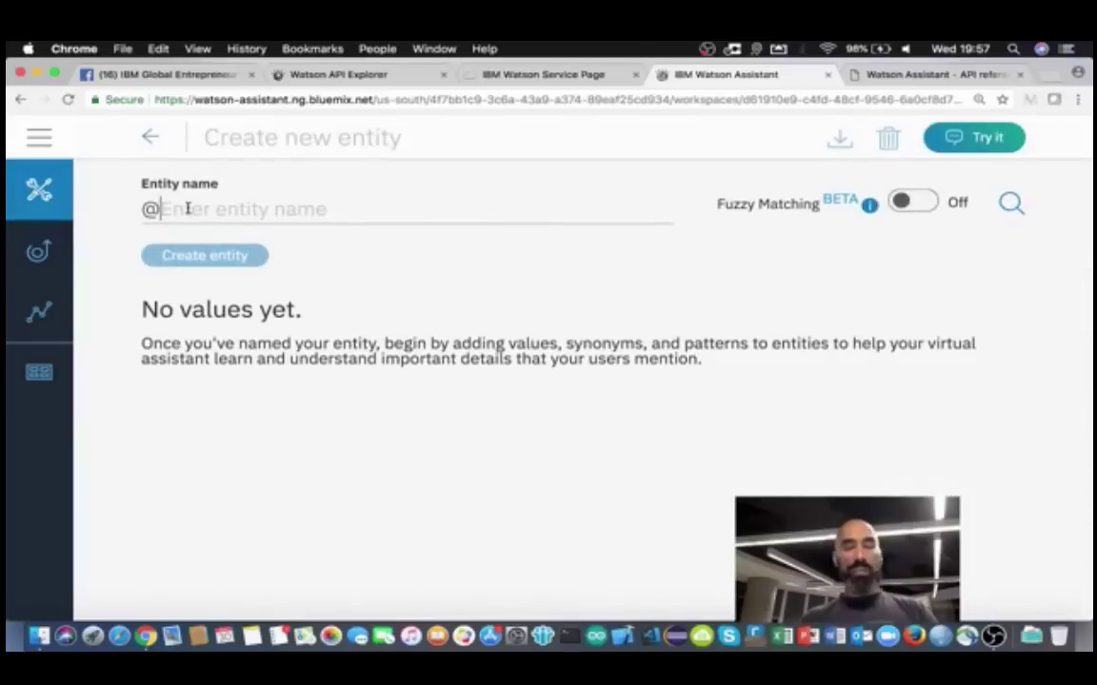
text(produtos)
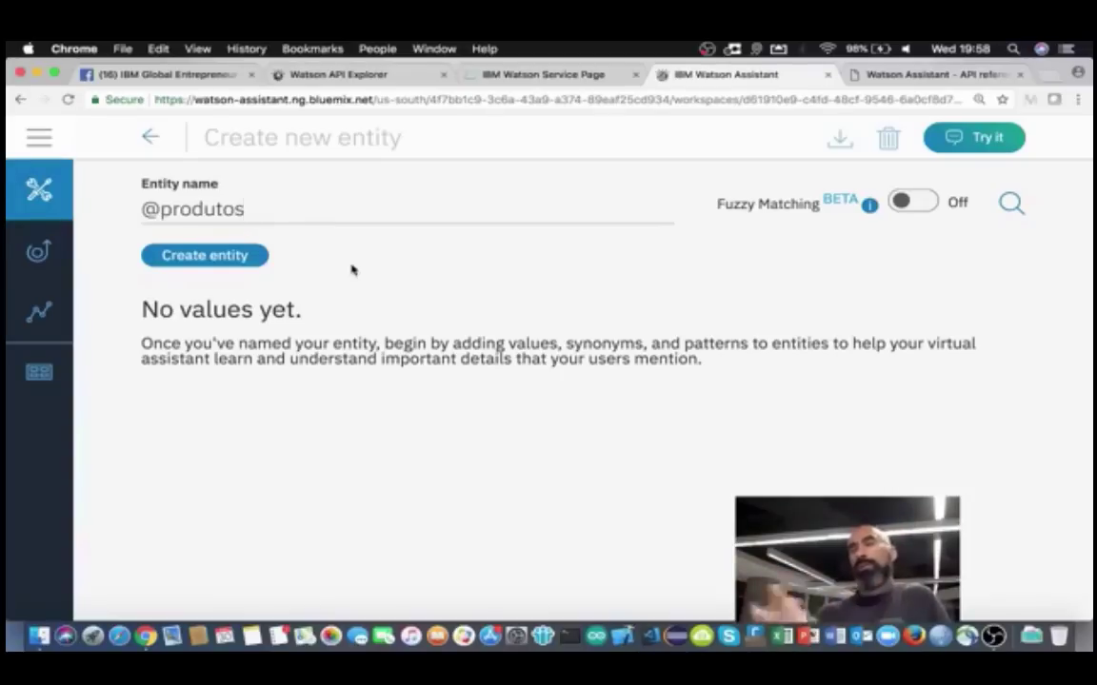
click(209, 255)
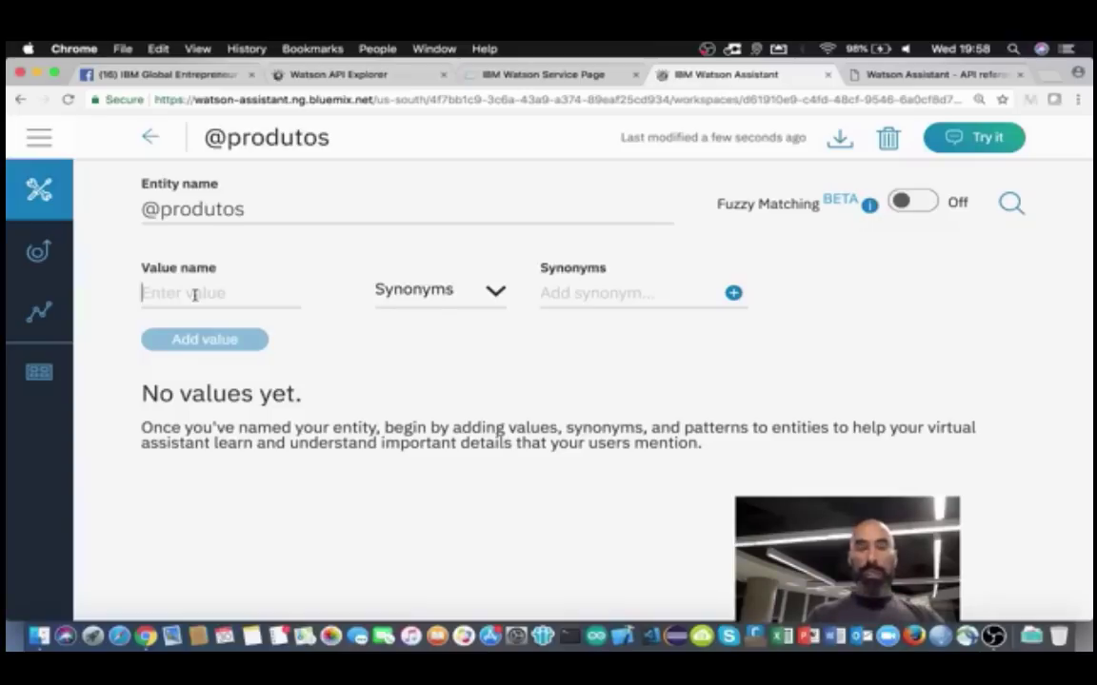
Step: Add the value Conta with synonyms Konta, cc and Conta corrente
text(Conta)
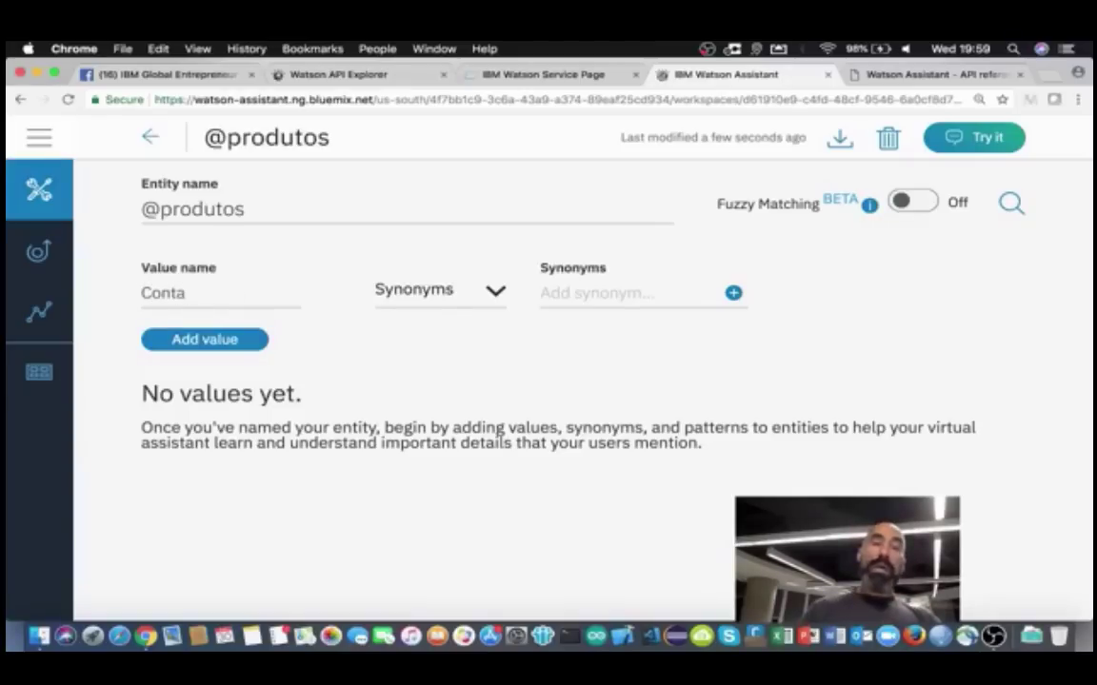
click(544, 292)
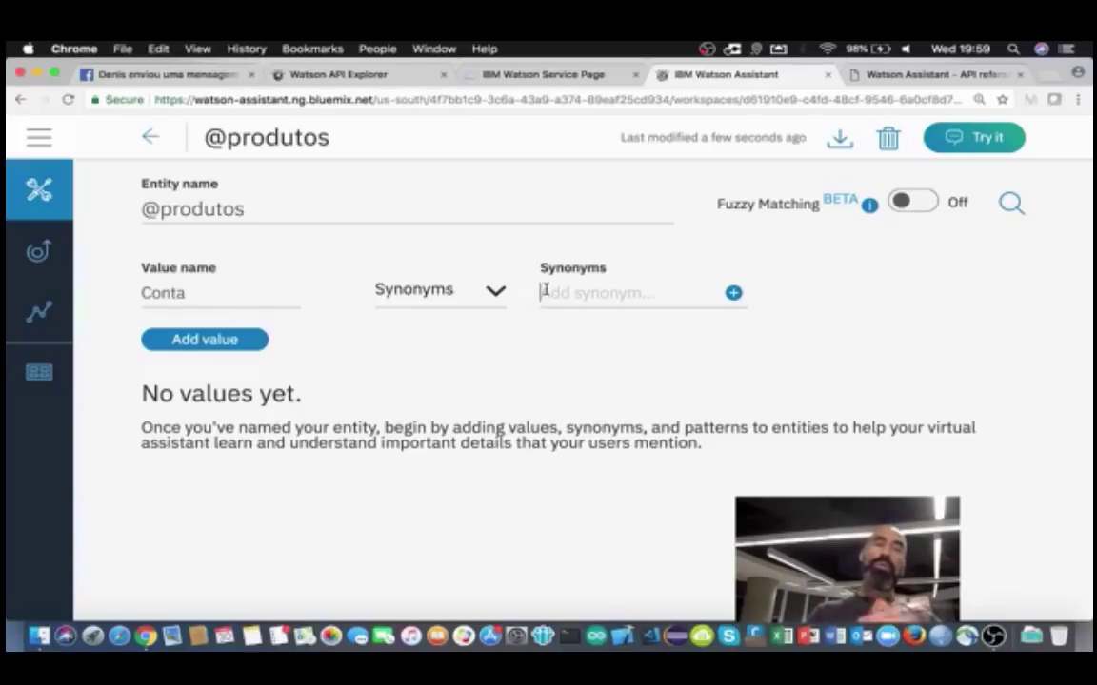
text(Knota)
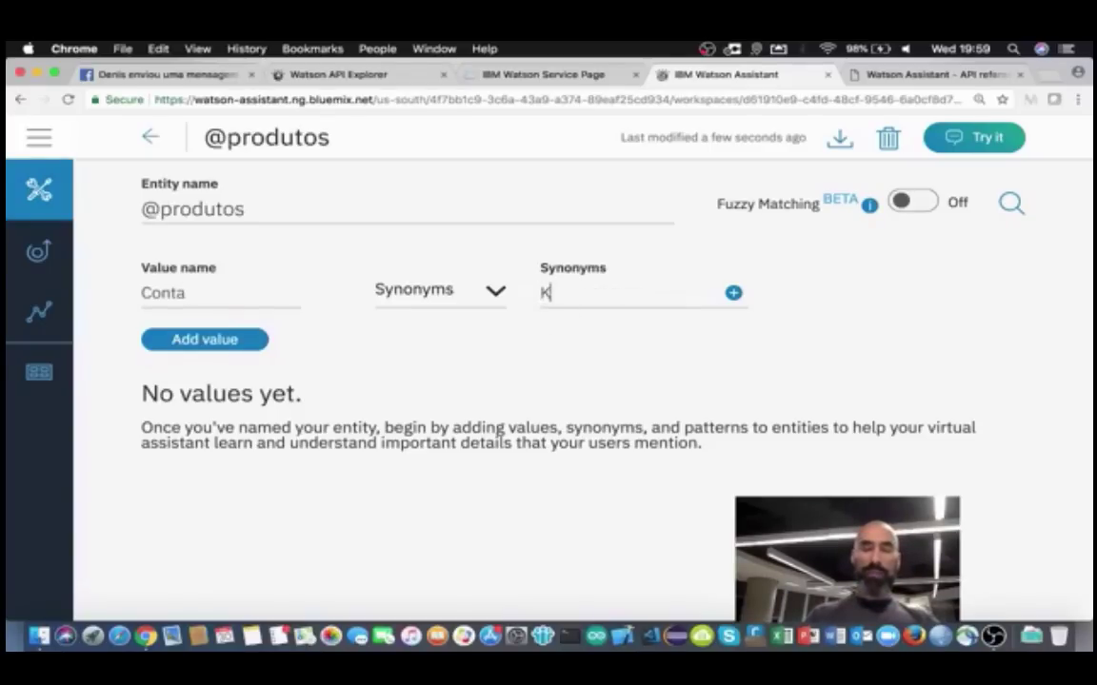
key(BackSpace)
key(BackSpace)
key(BackSpace)
key(BackSpace)
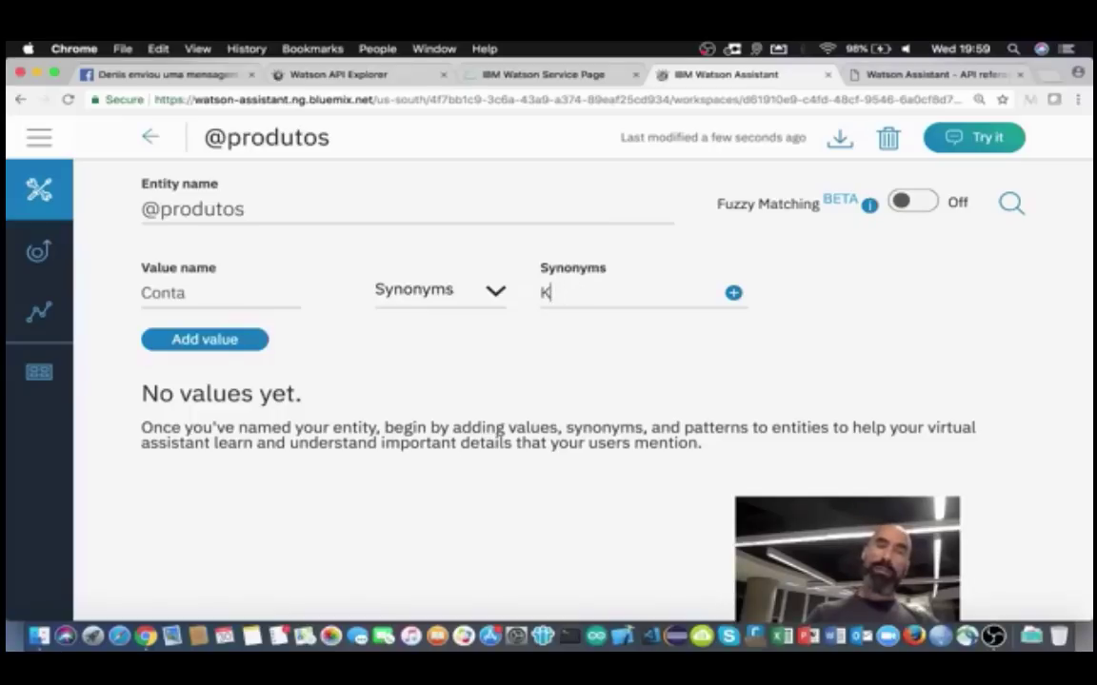
text(onta)
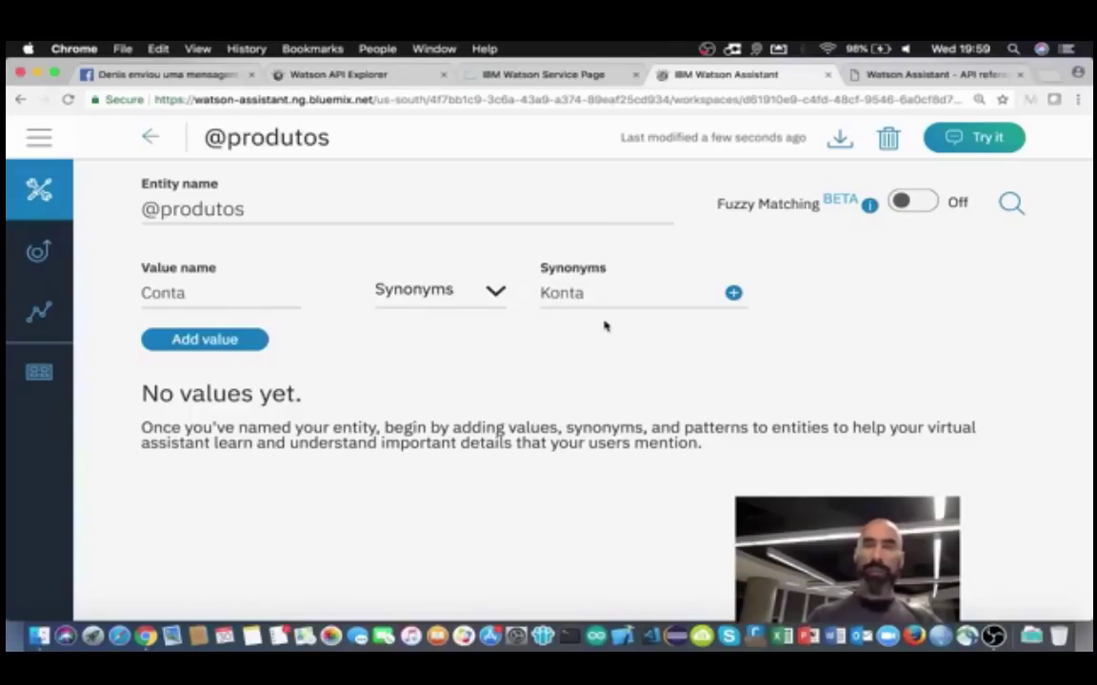
key(Return)
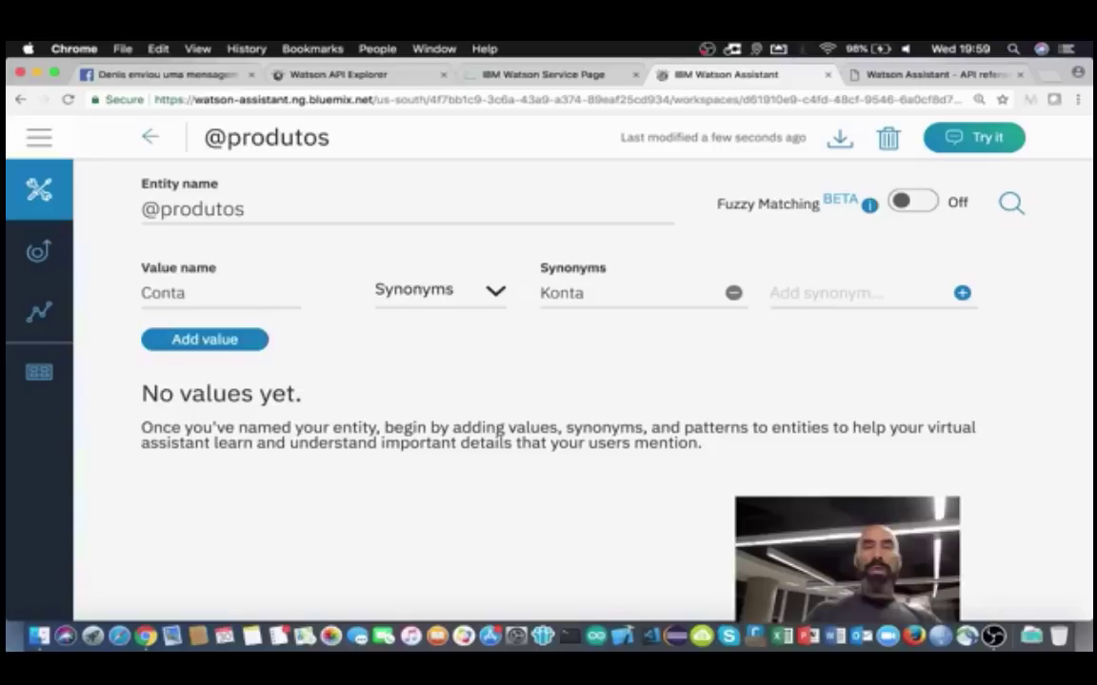
text(cc)
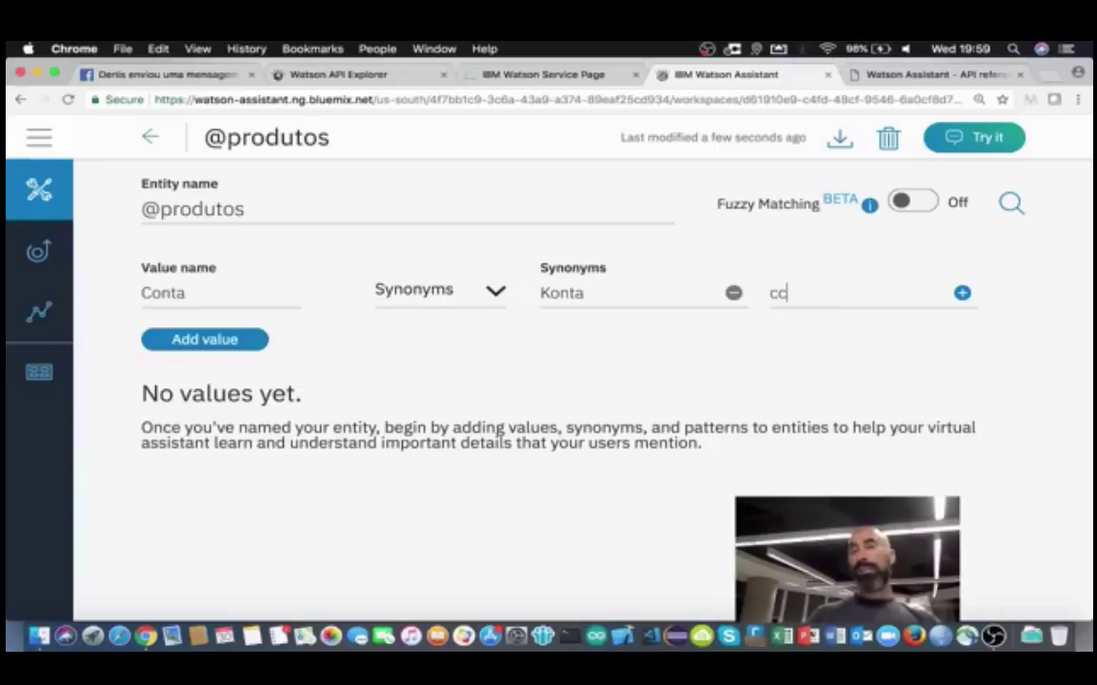
key(Return)
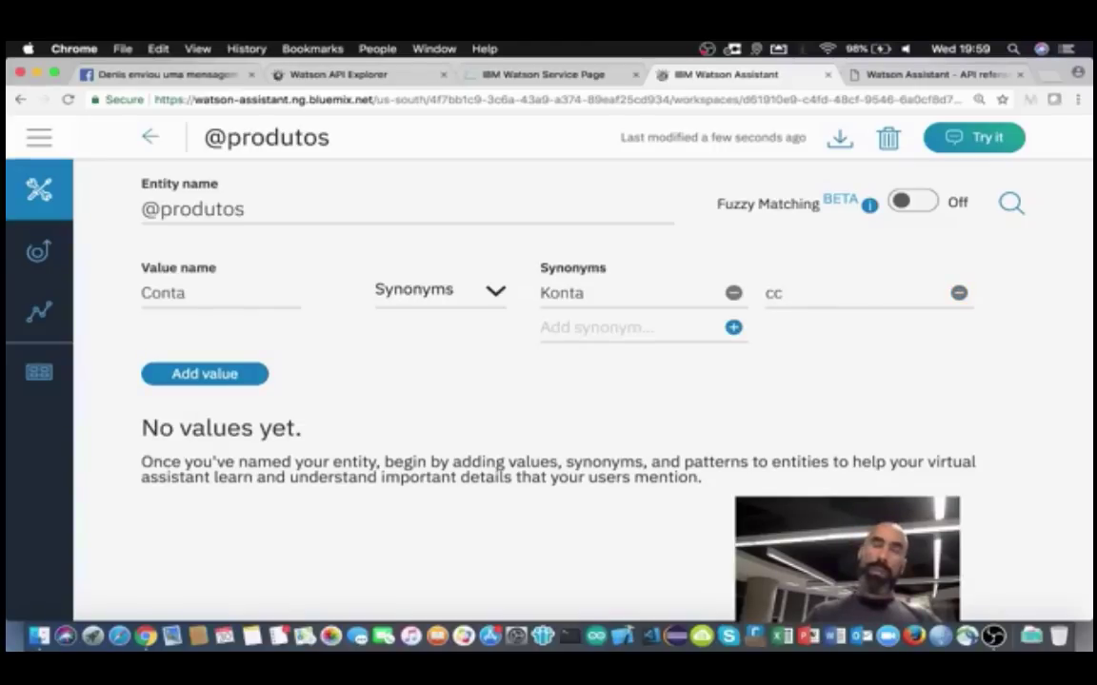
text(Cont)
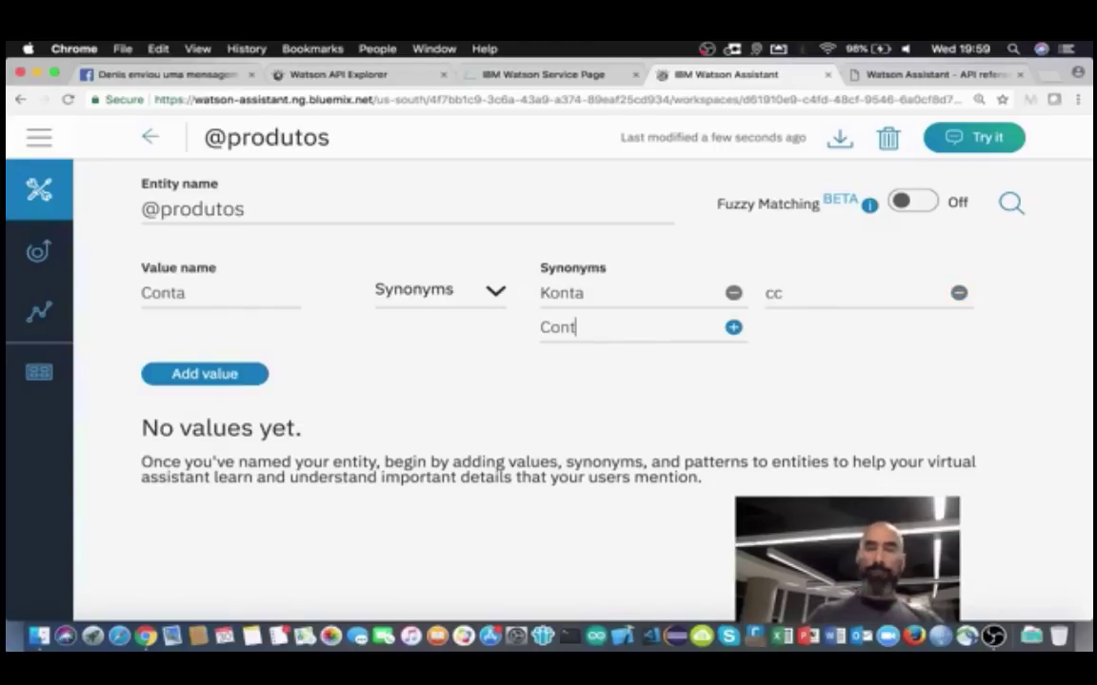
text(a corrente)
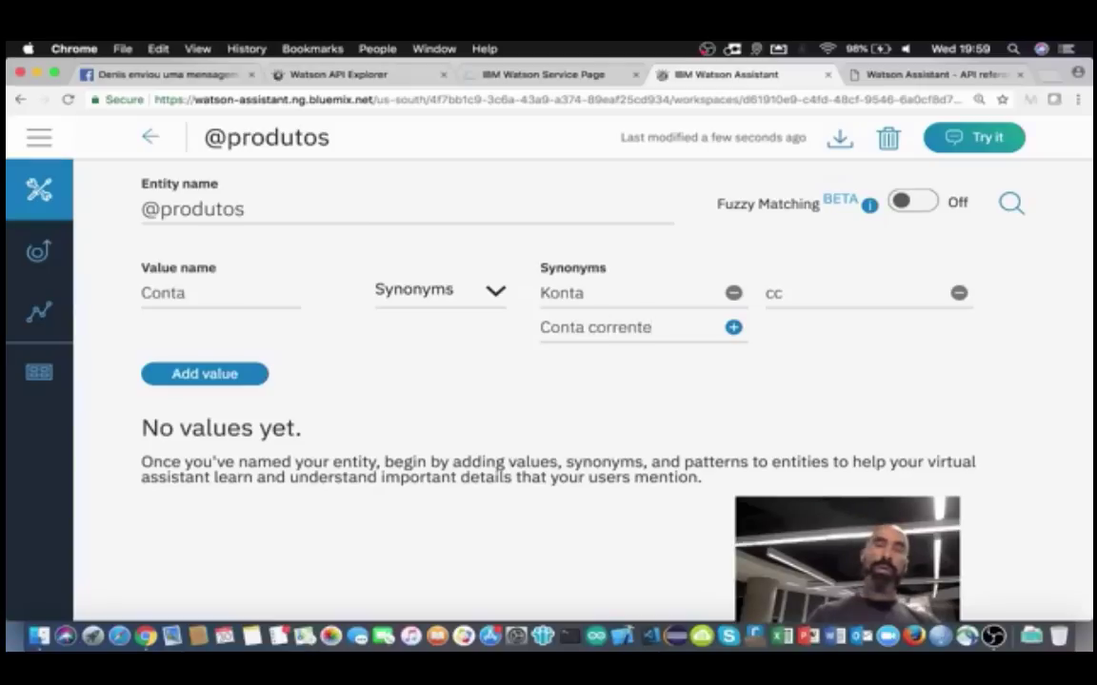
click(207, 374)
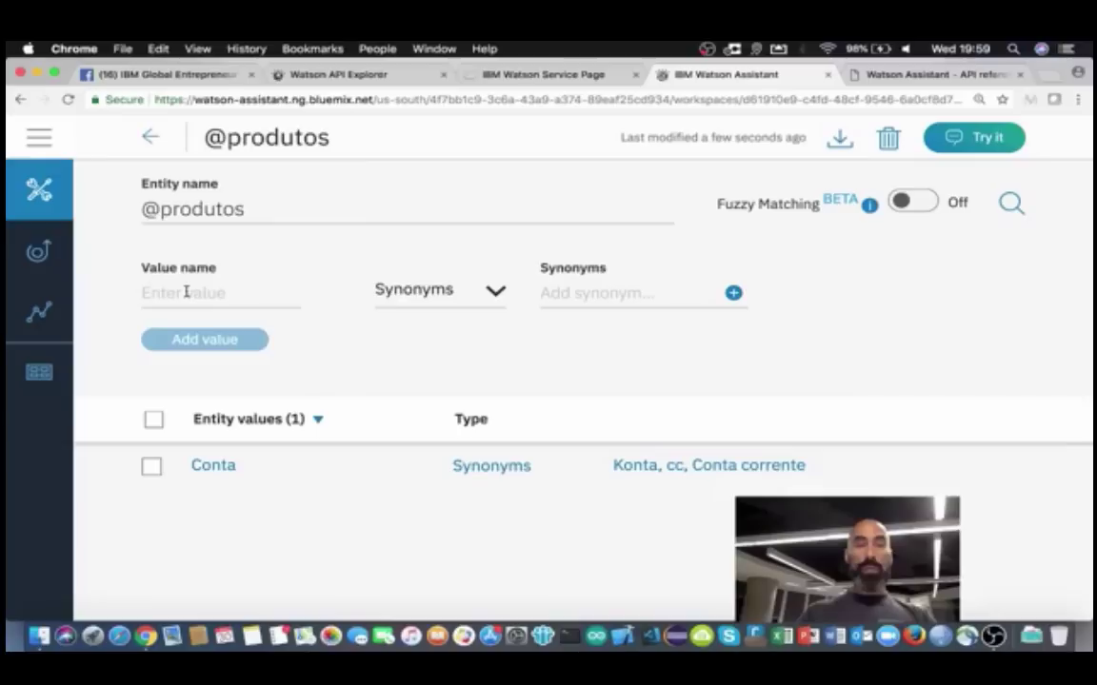
Step: Enter the value Poupança with synonyms Poupansa, poupanca and Caderneta de poupanca
text(Poupanca)
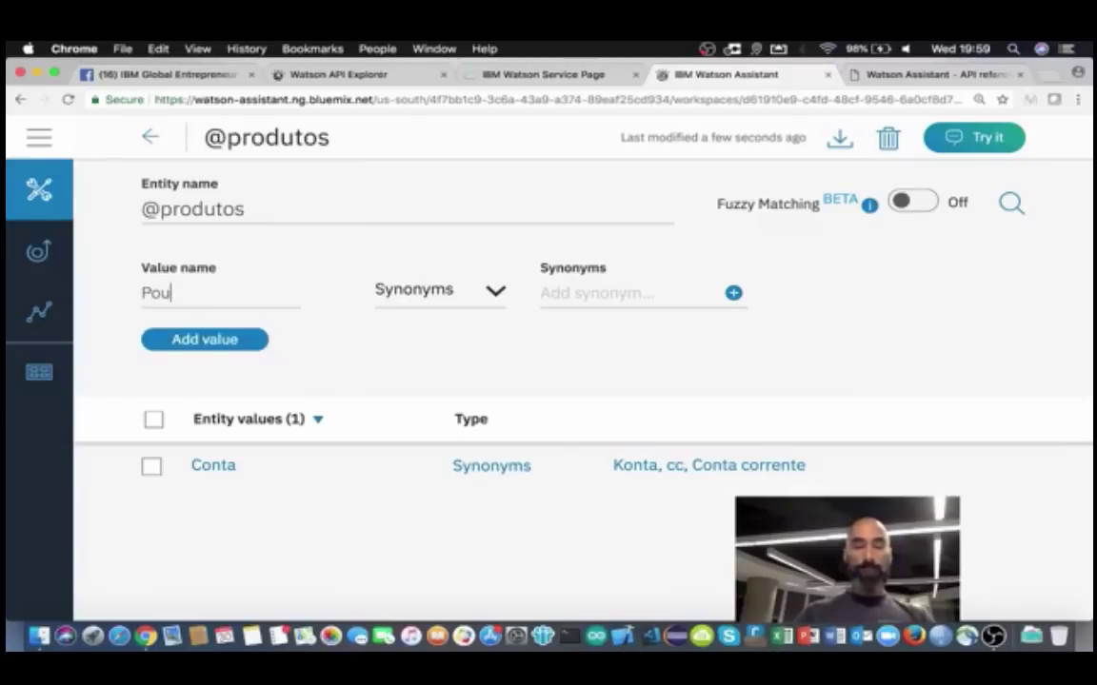
key(BackSpace)
key(BackSpace)
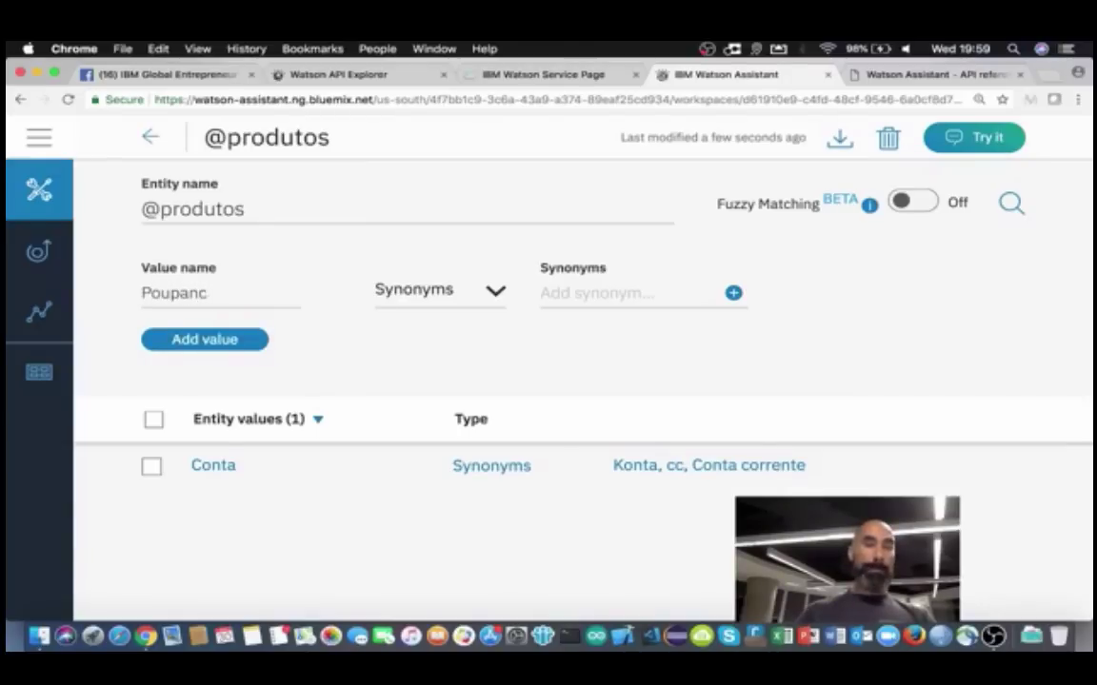
text(ça)
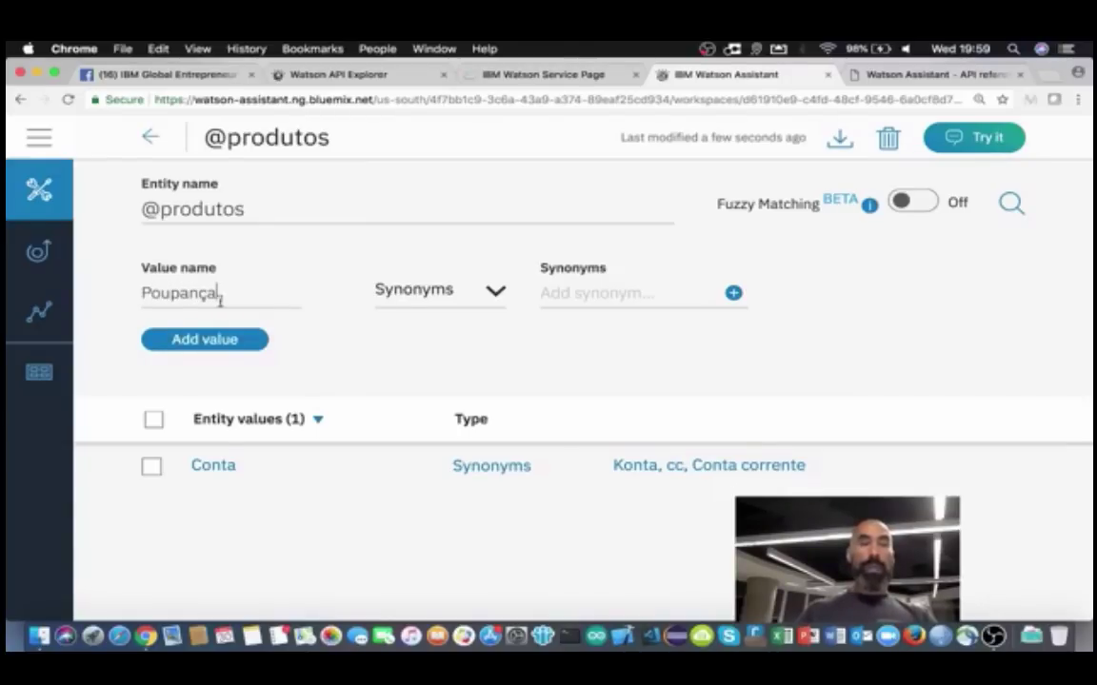
click(596, 294)
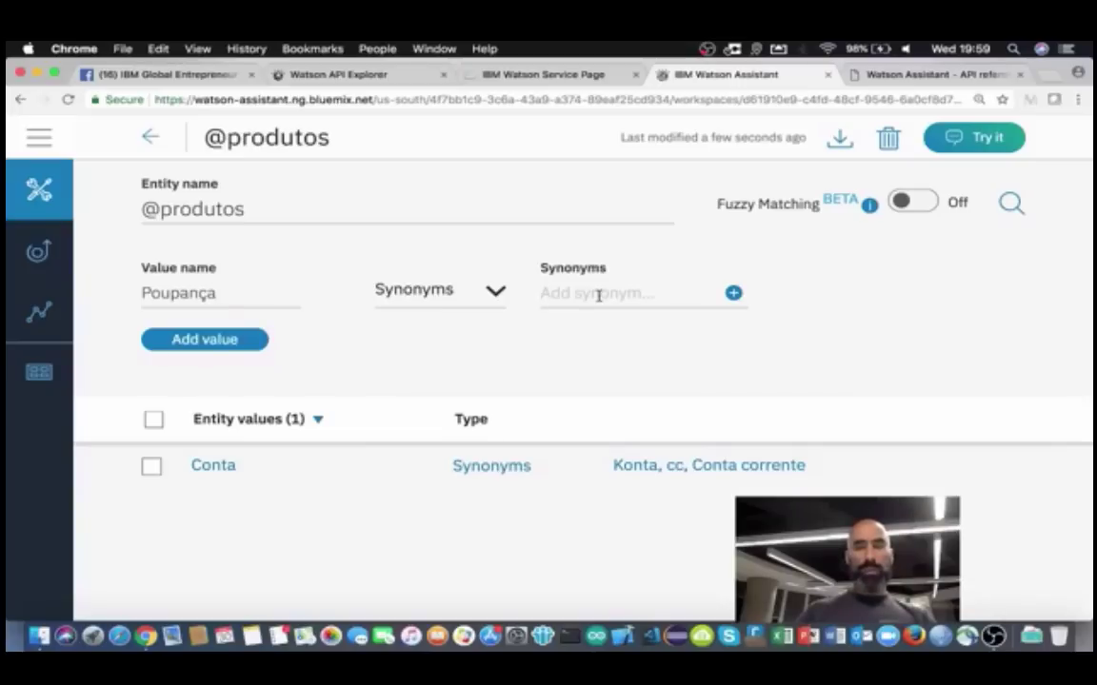
text(Poupans)
text(ansa)
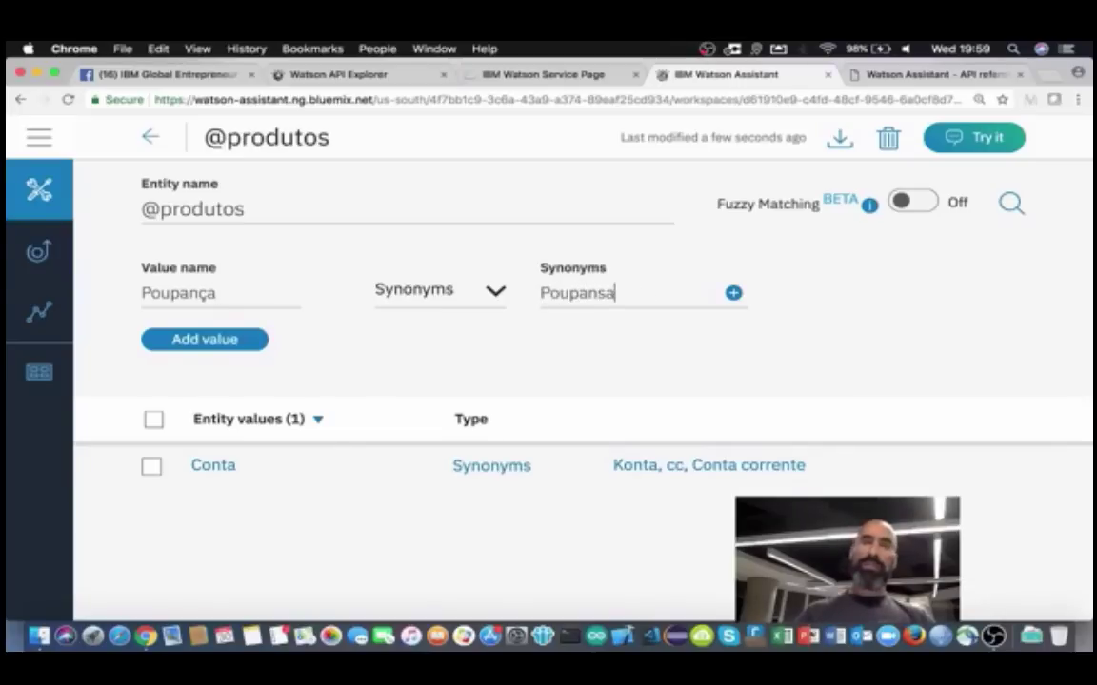
key(Return)
text(poupan)
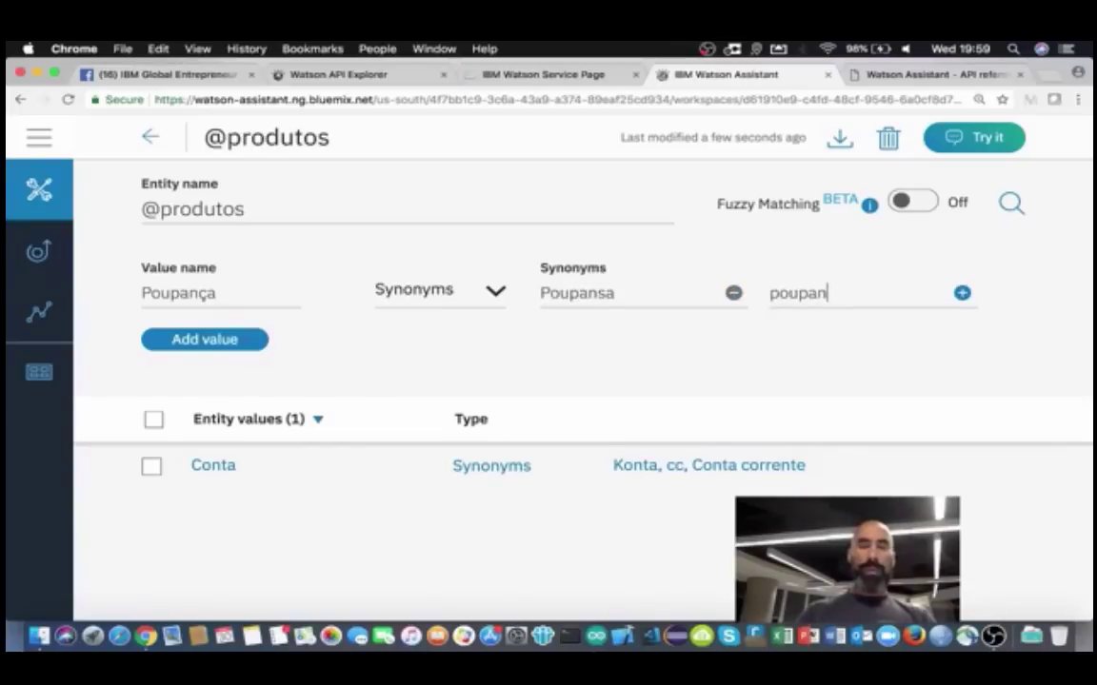
text(ca)
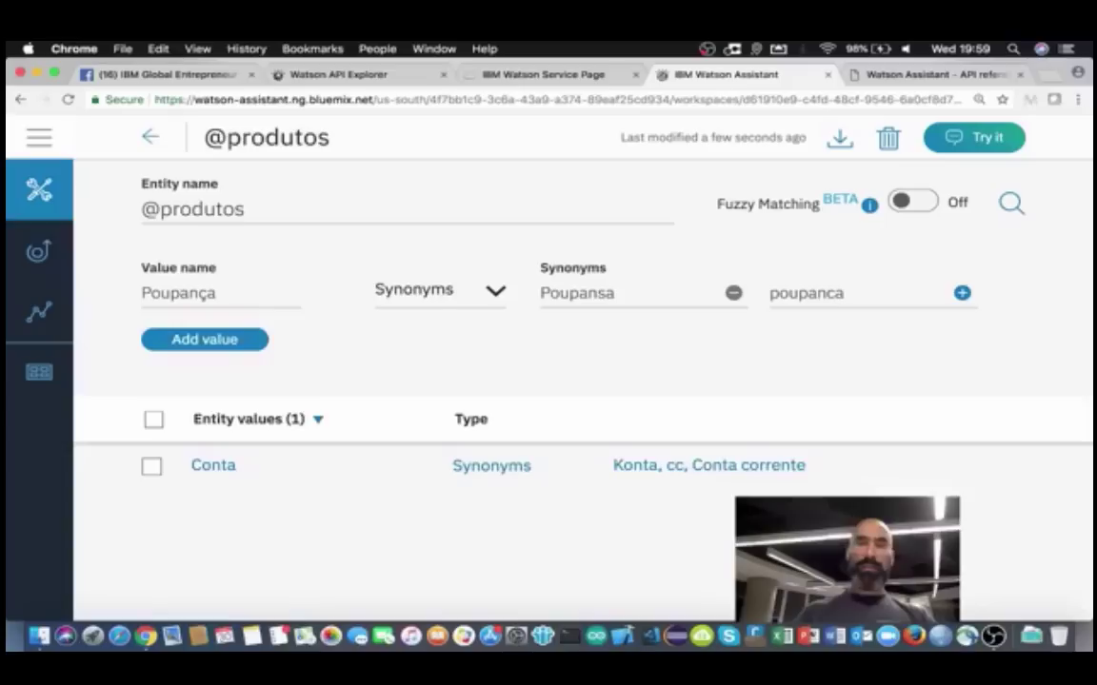
key(Return)
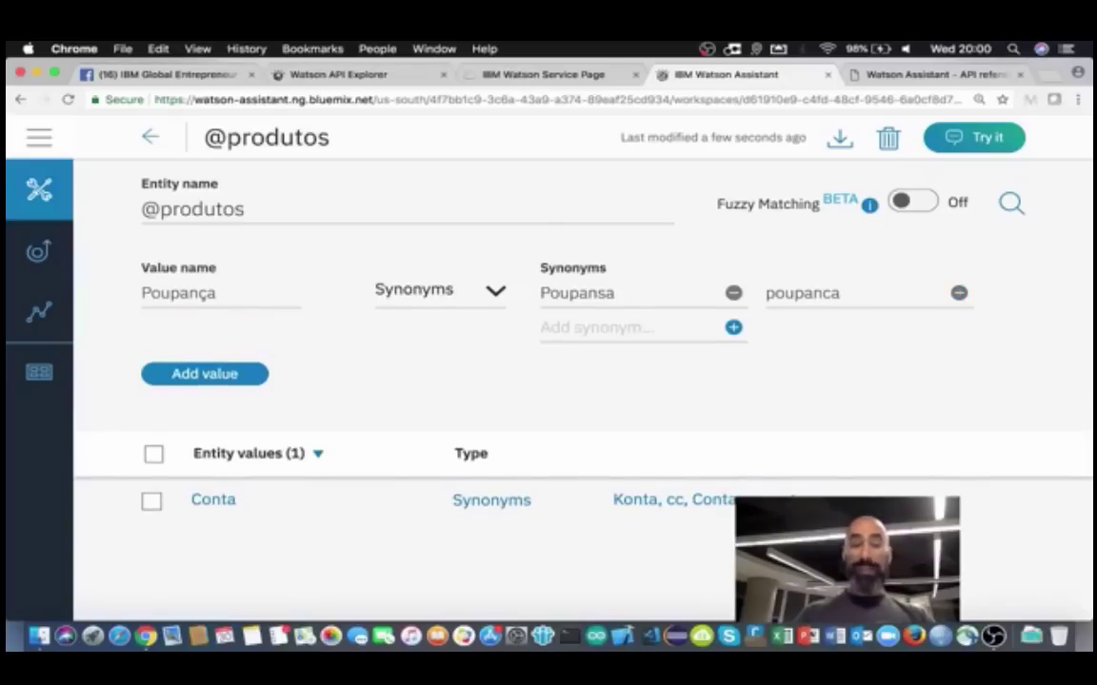
text(Caderne)
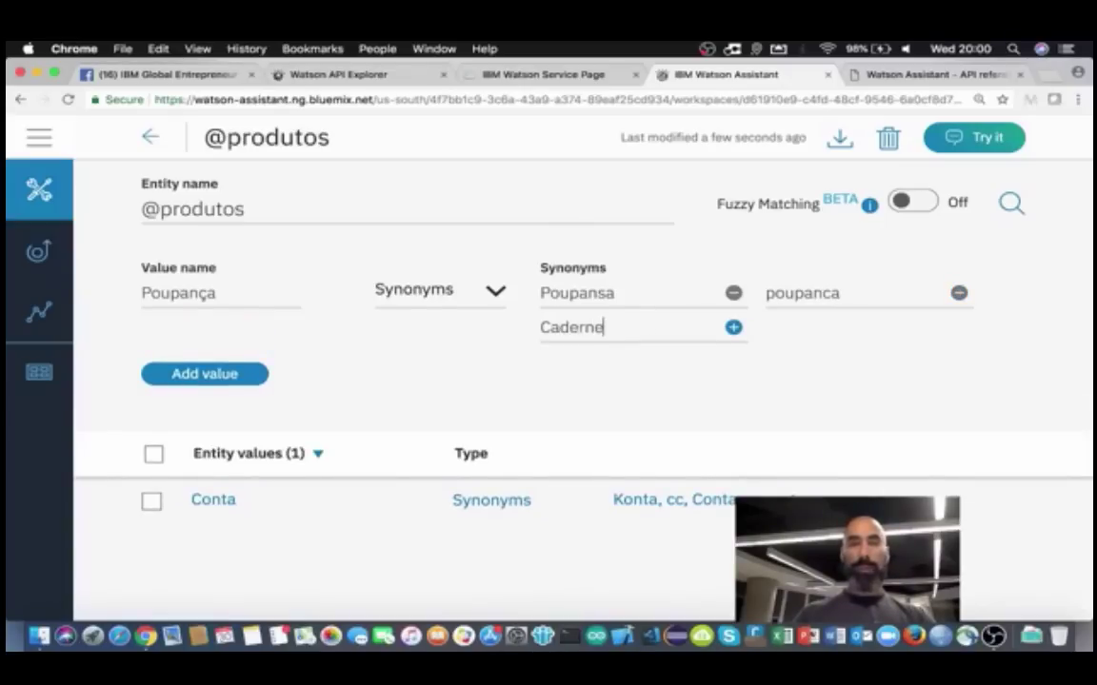
text(ta)
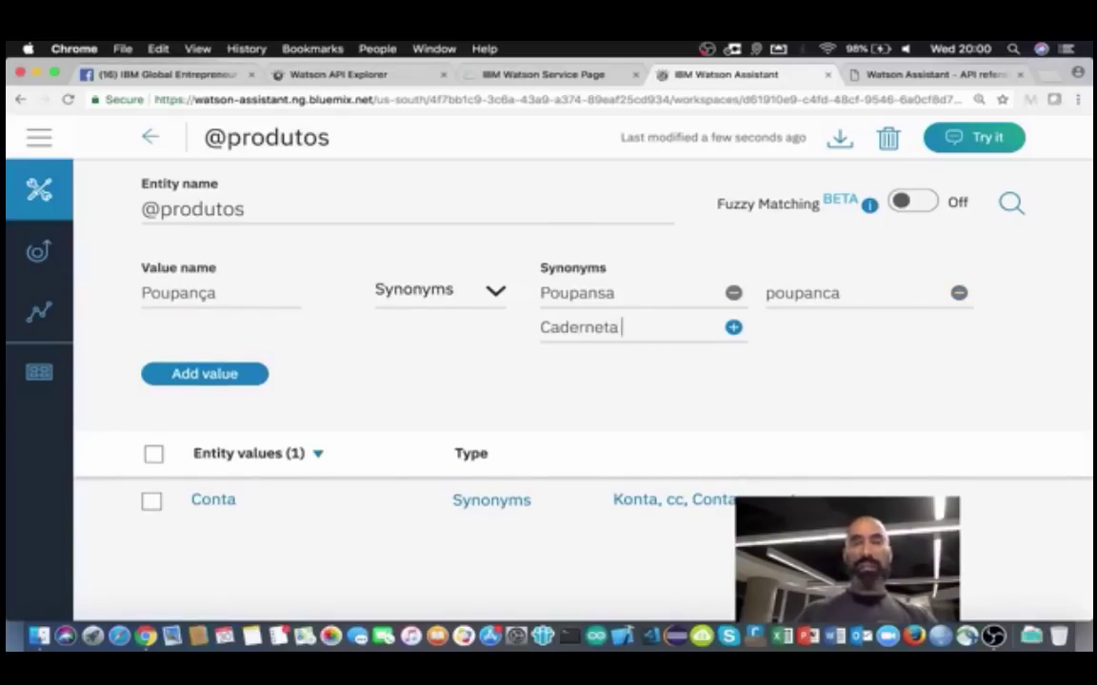
text( de poupanca)
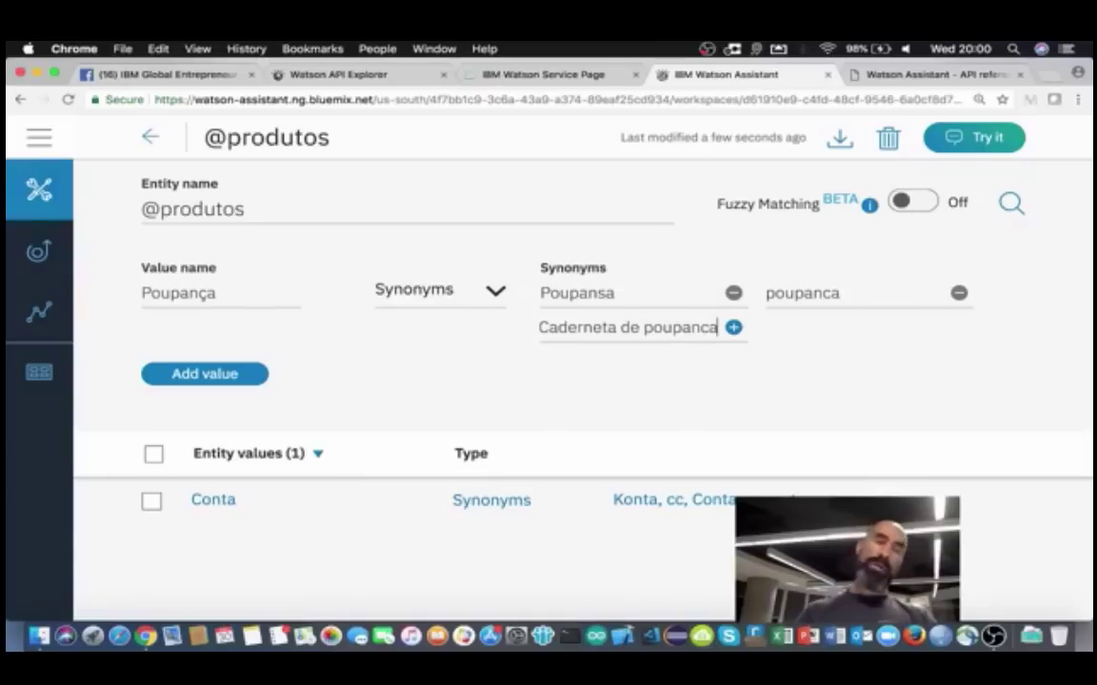
key(Return)
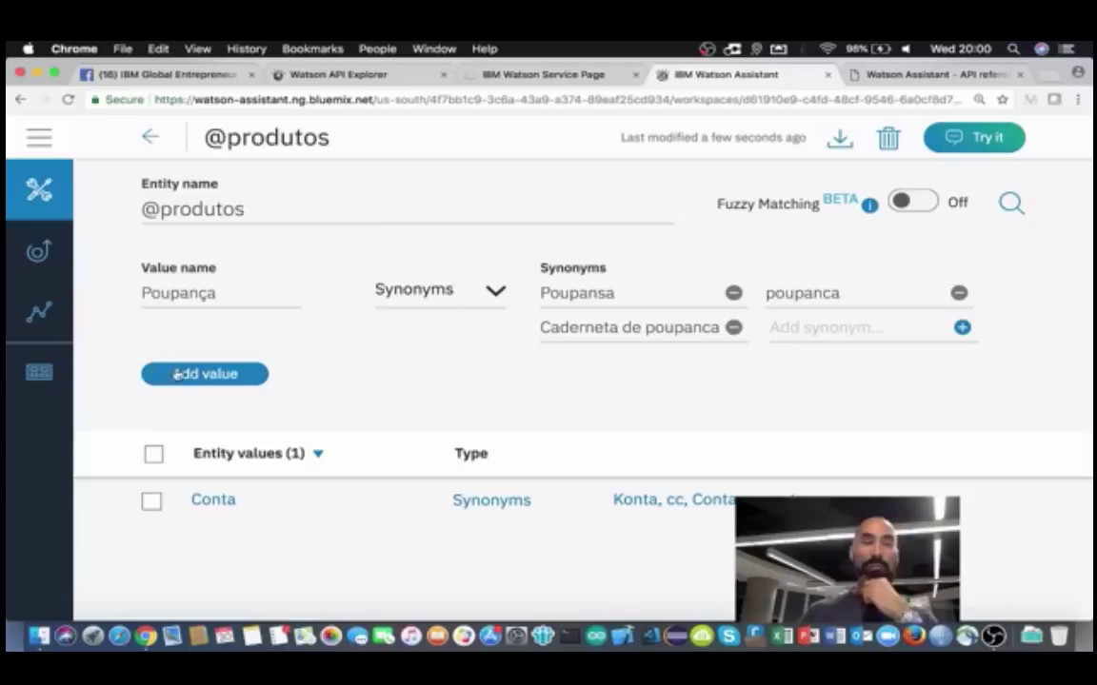
Step: Save the Poupança value, return to the entities list and start a new entity
click(178, 375)
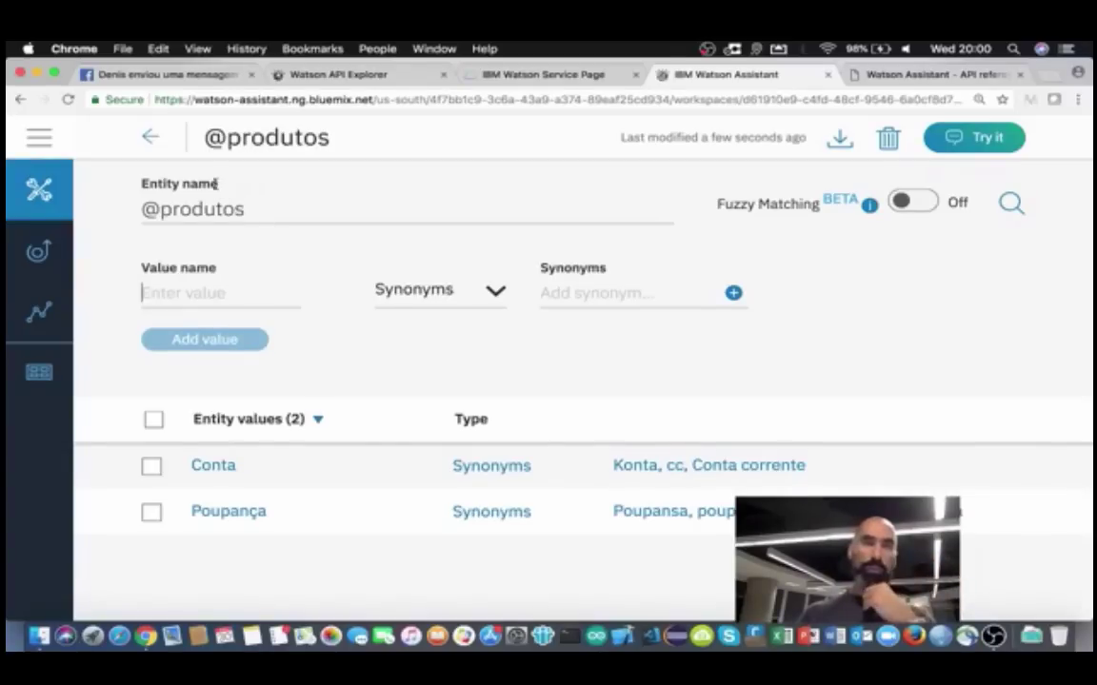
click(152, 139)
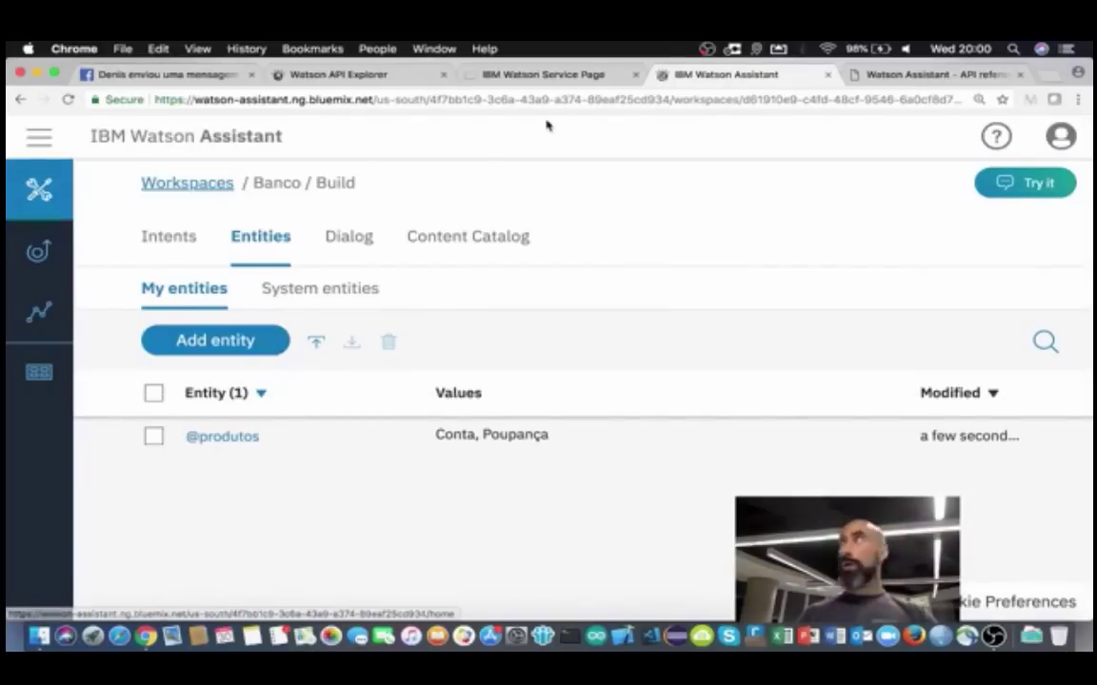
click(206, 343)
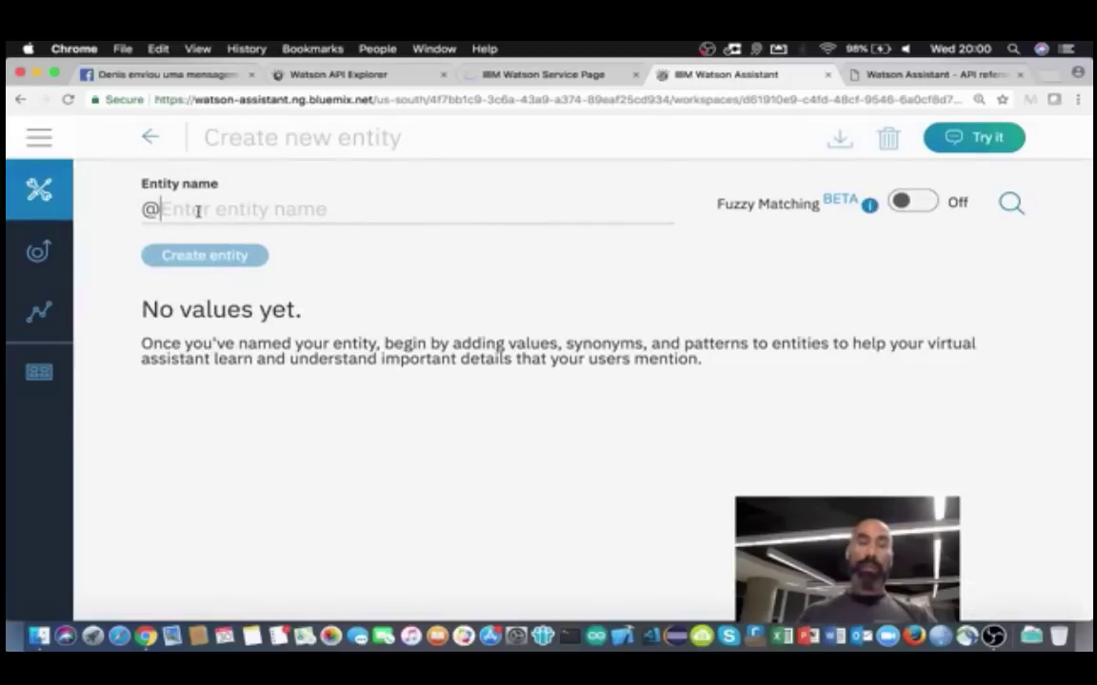
text(tipoemprés)
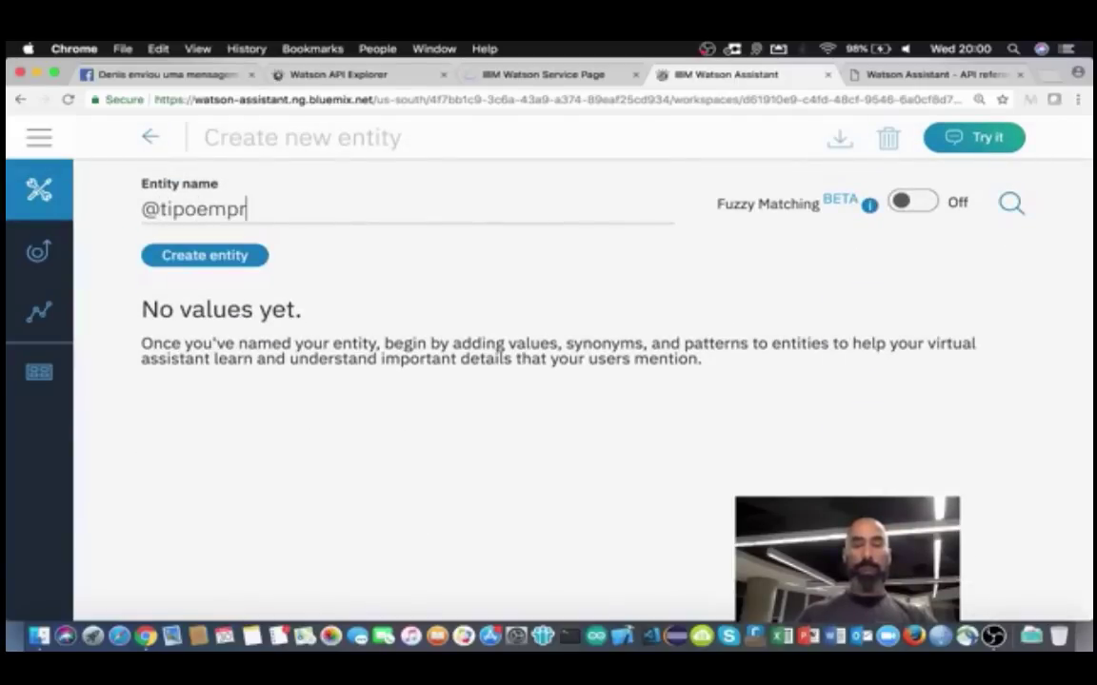
key(BackSpace)
key(BackSpace)
text(estimo)
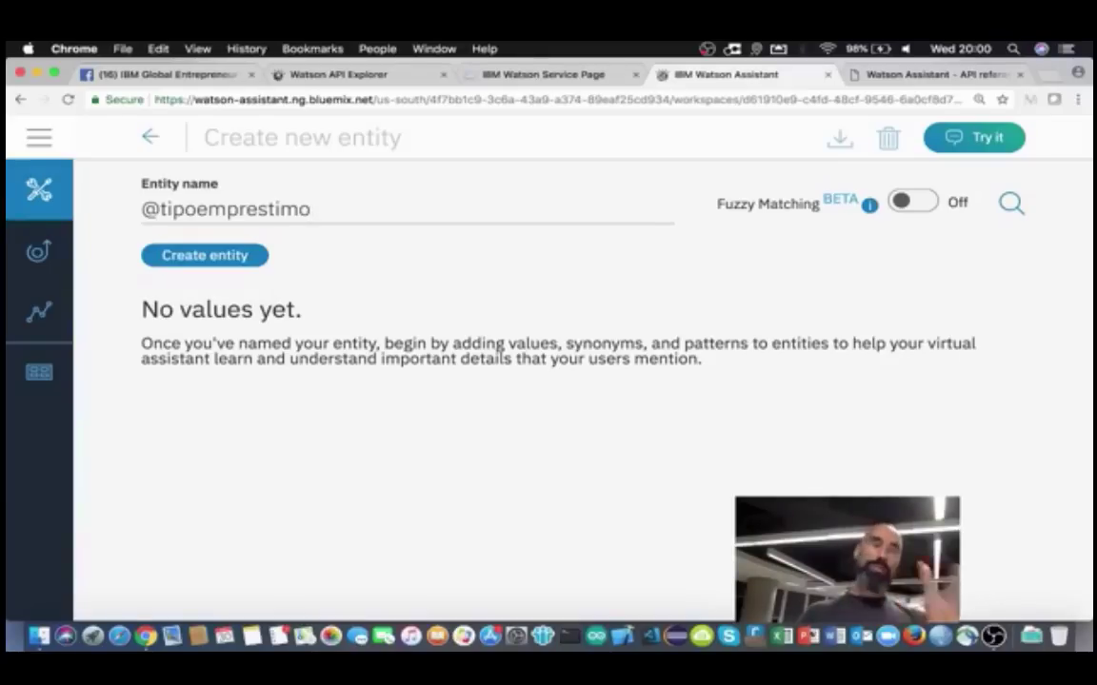
click(208, 253)
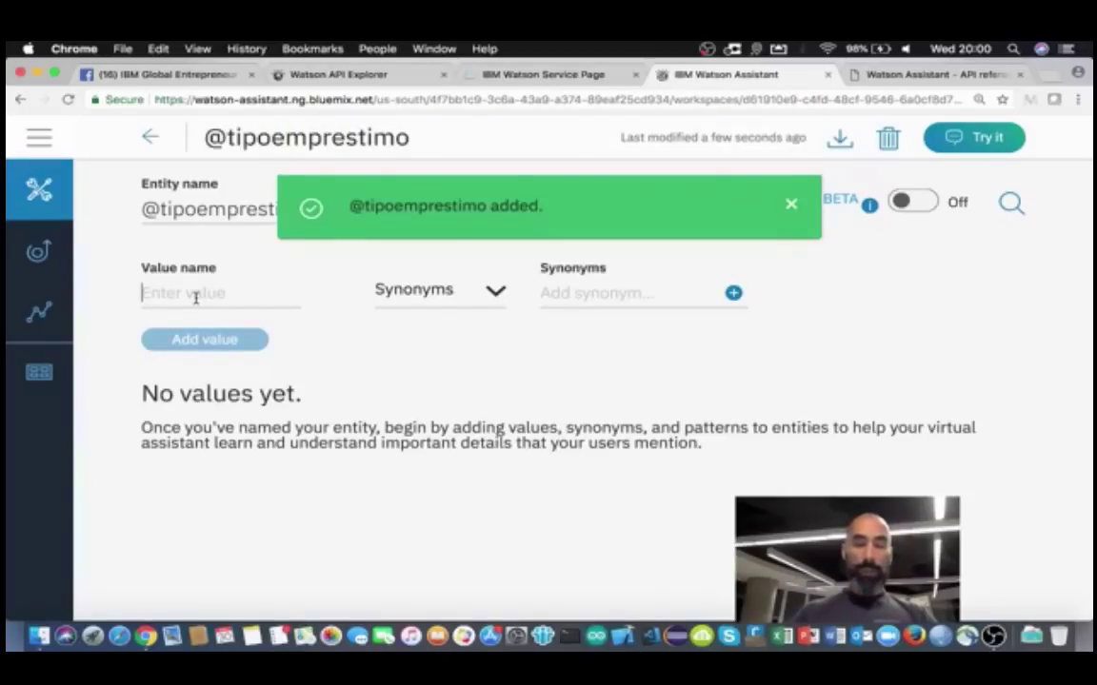
text(Pessoal)
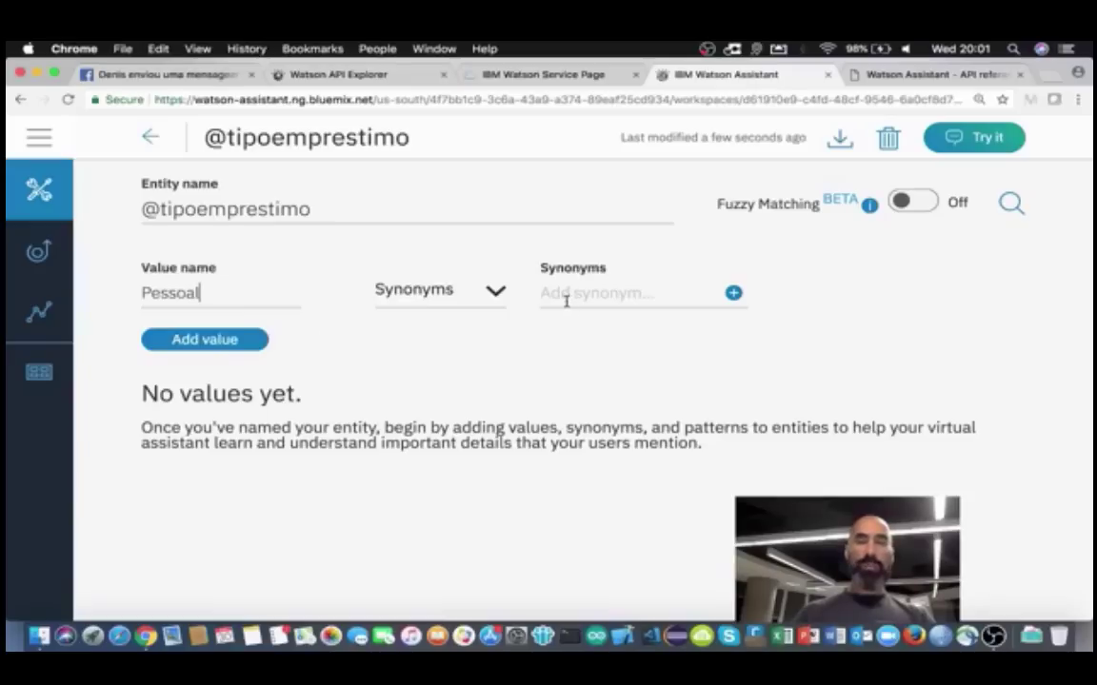
click(219, 340)
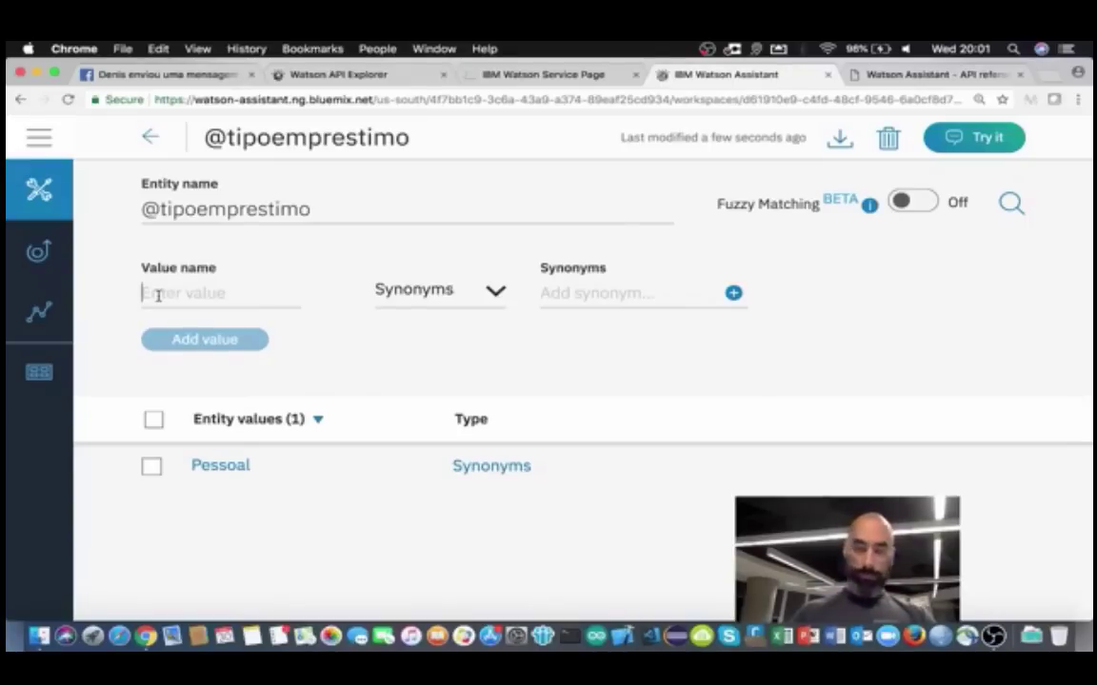
text(Leasing)
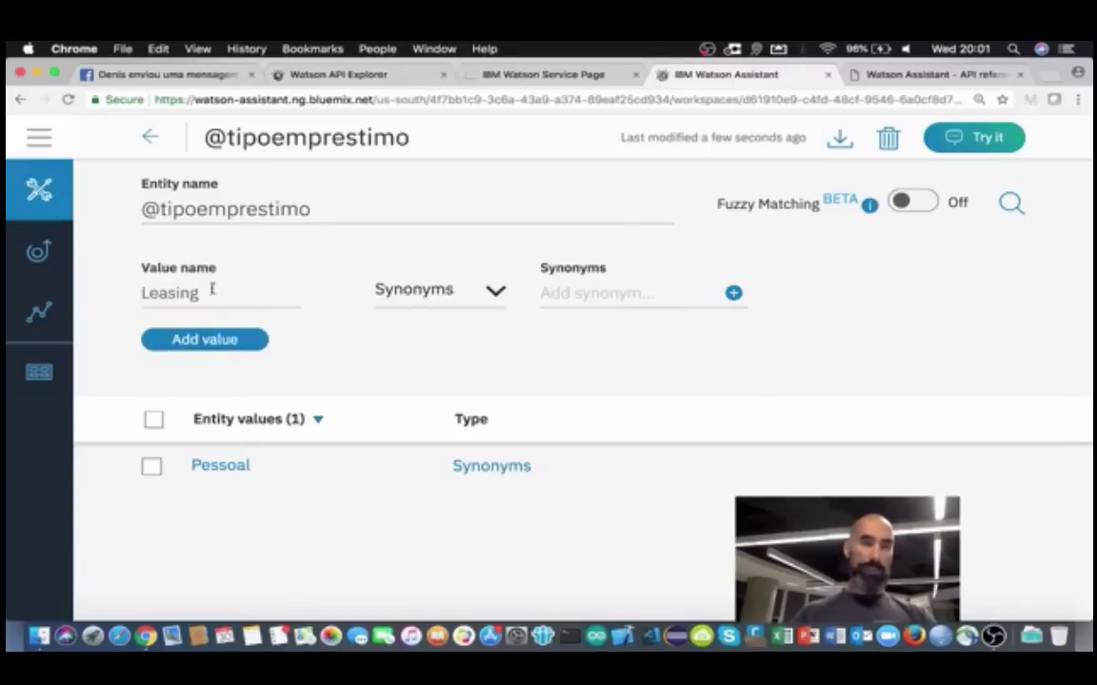
click(176, 340)
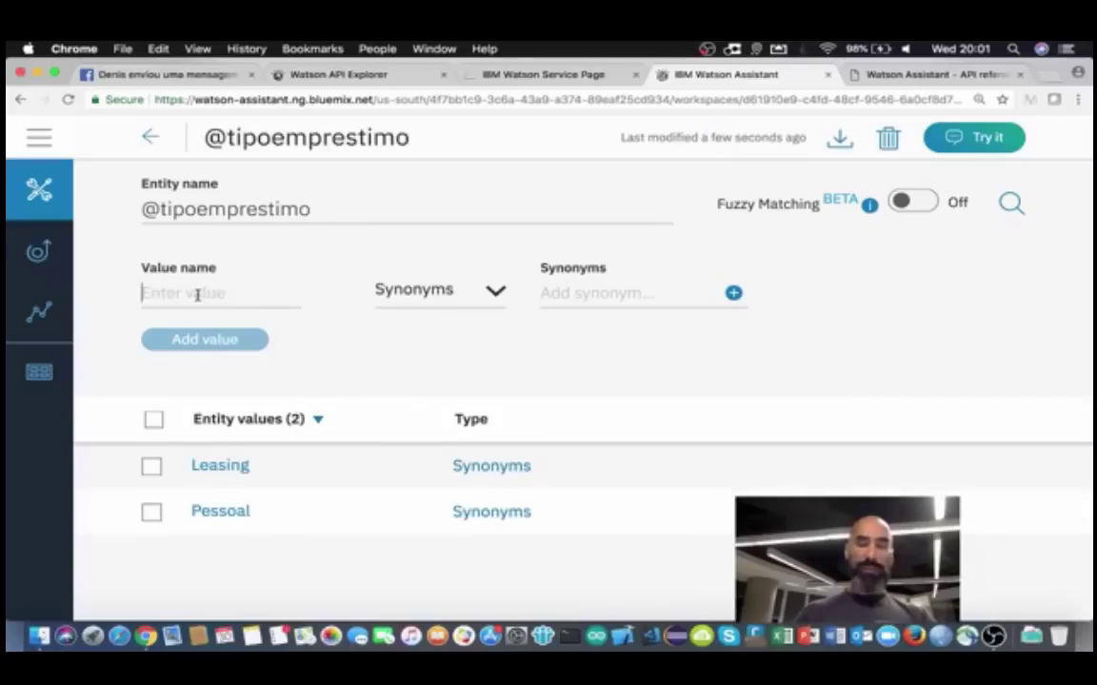
text(CDC)
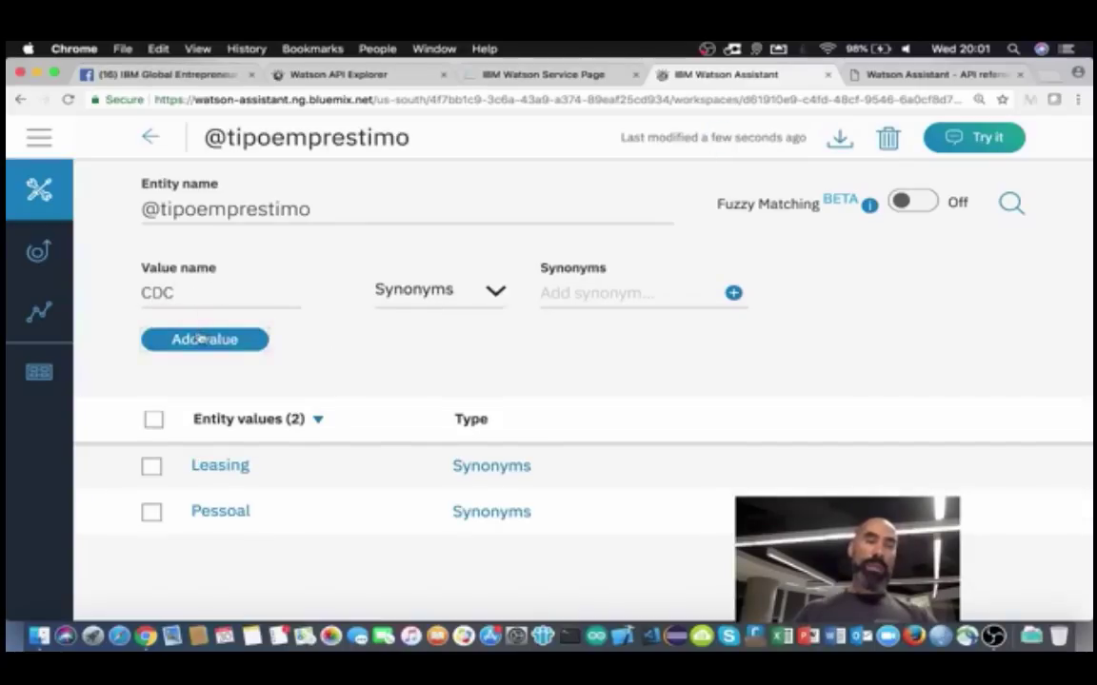
click(200, 339)
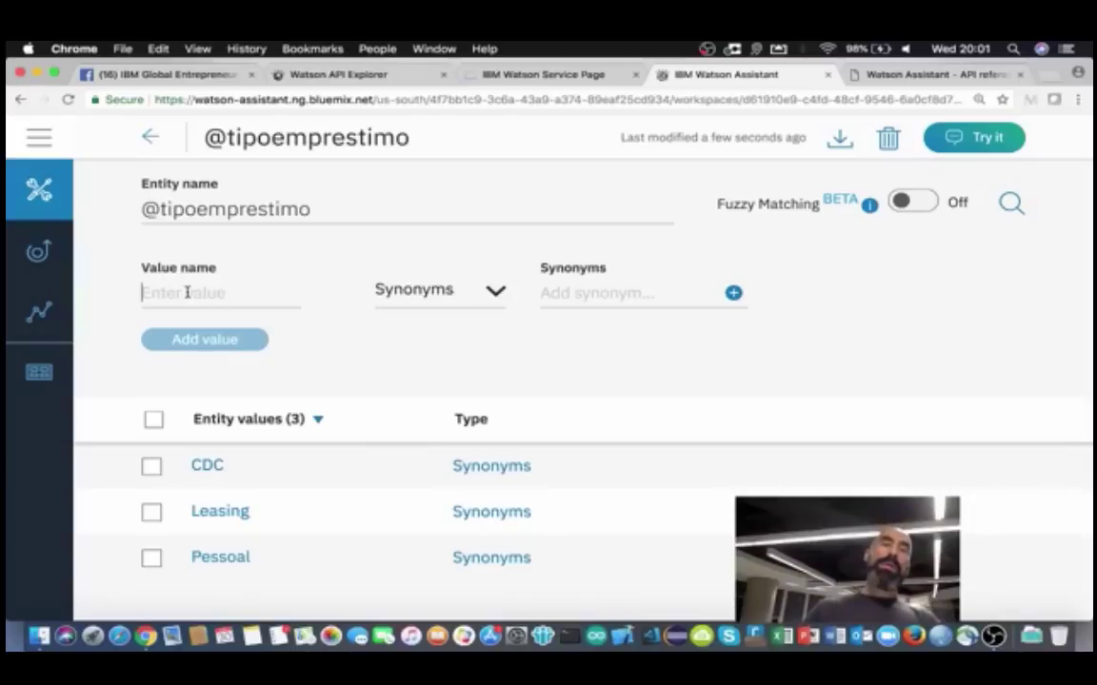
click(149, 137)
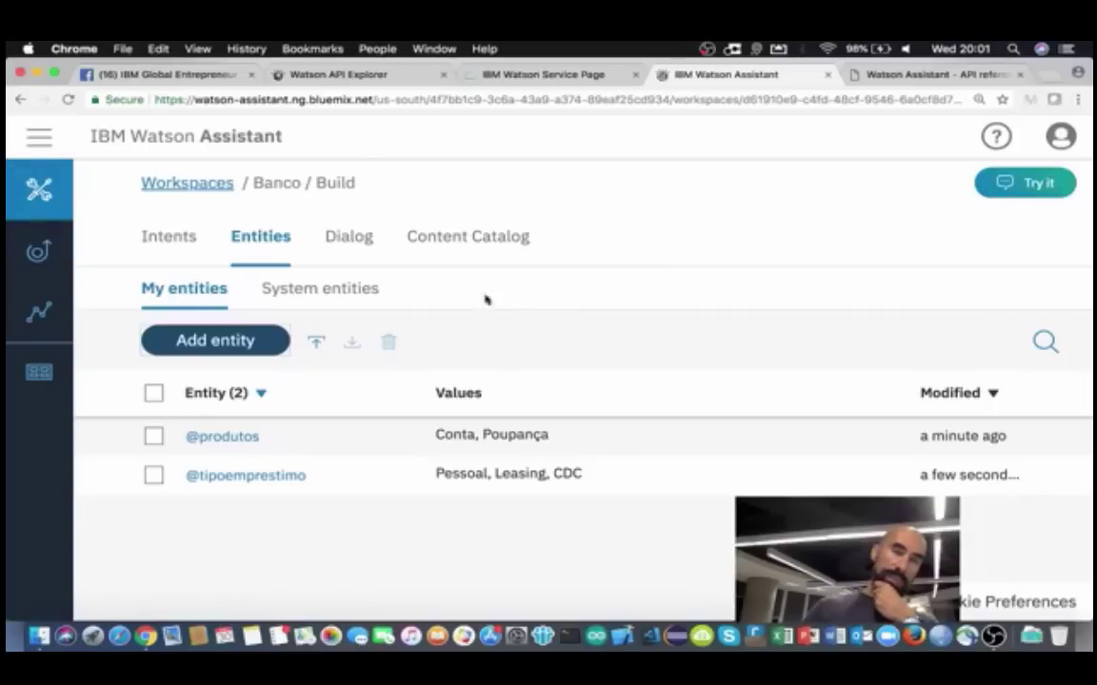
click(318, 290)
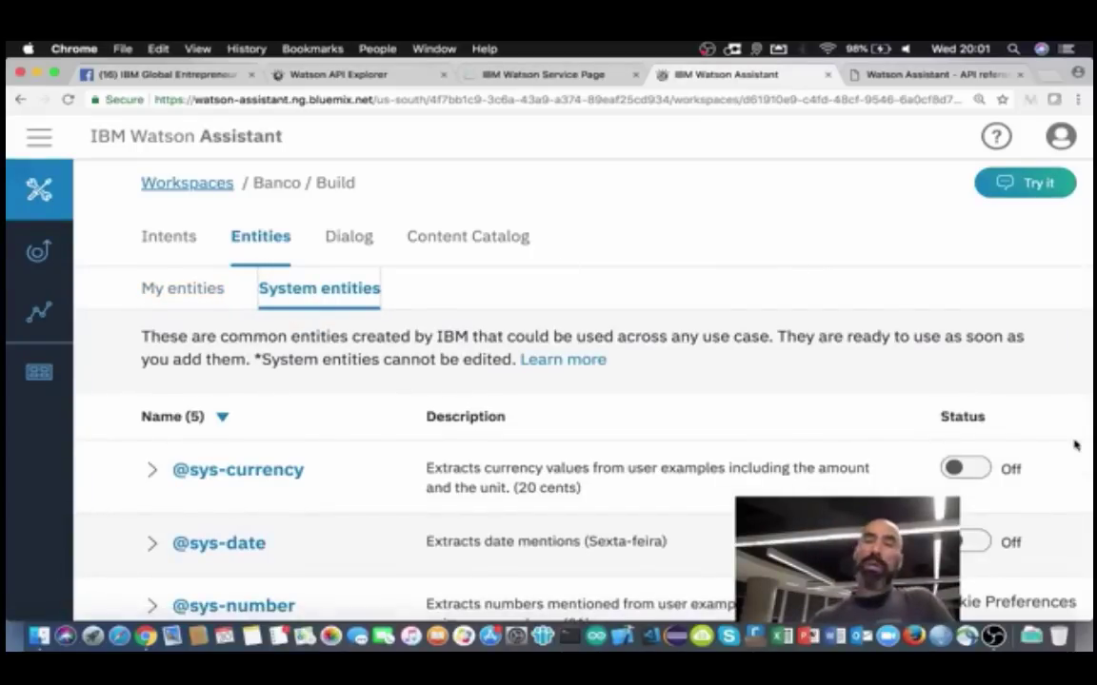
scroll(1064, 464, down, 3)
scroll(1063, 463, up, 2)
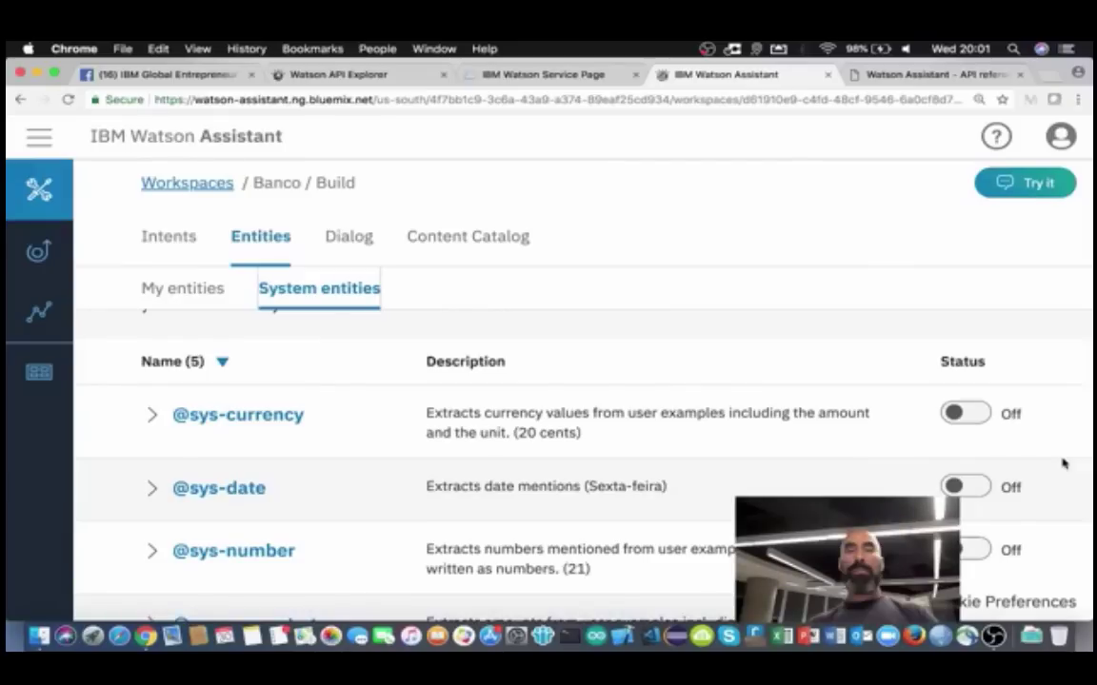
click(968, 488)
scroll(832, 465, down, 1)
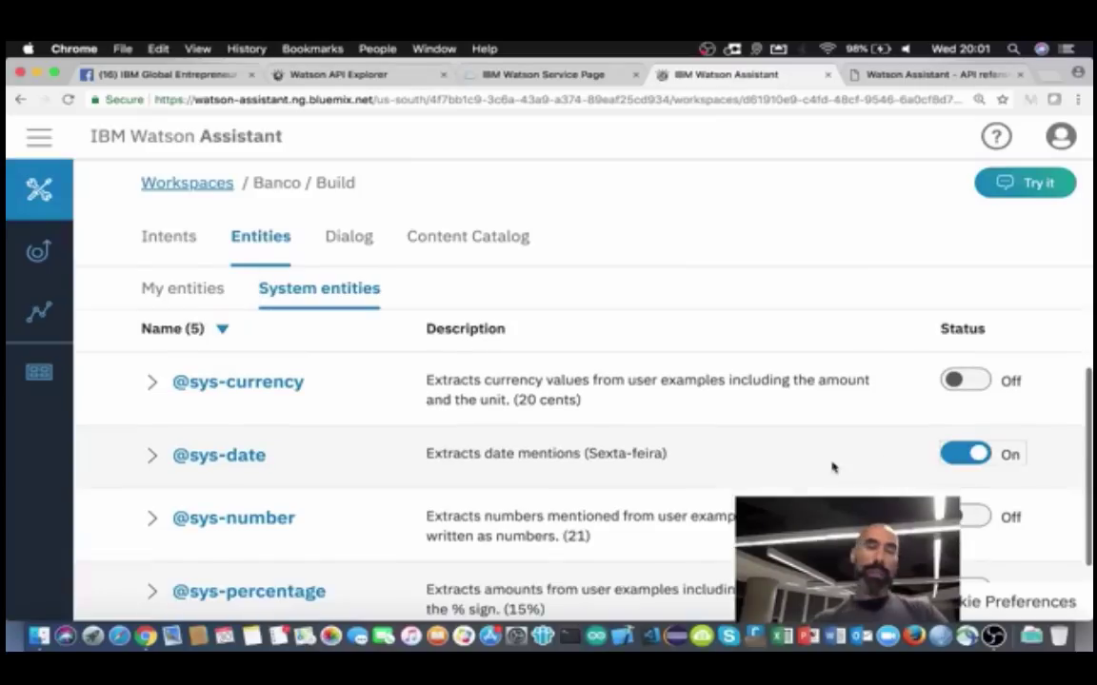
scroll(730, 491, down, 2)
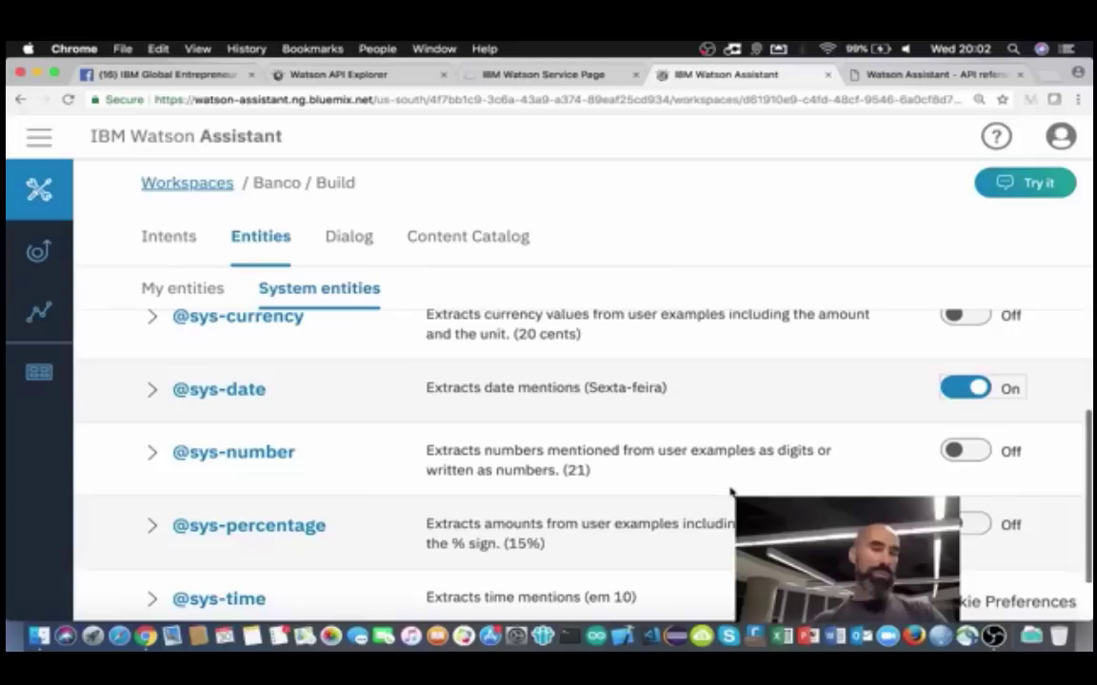
scroll(730, 491, down, 1)
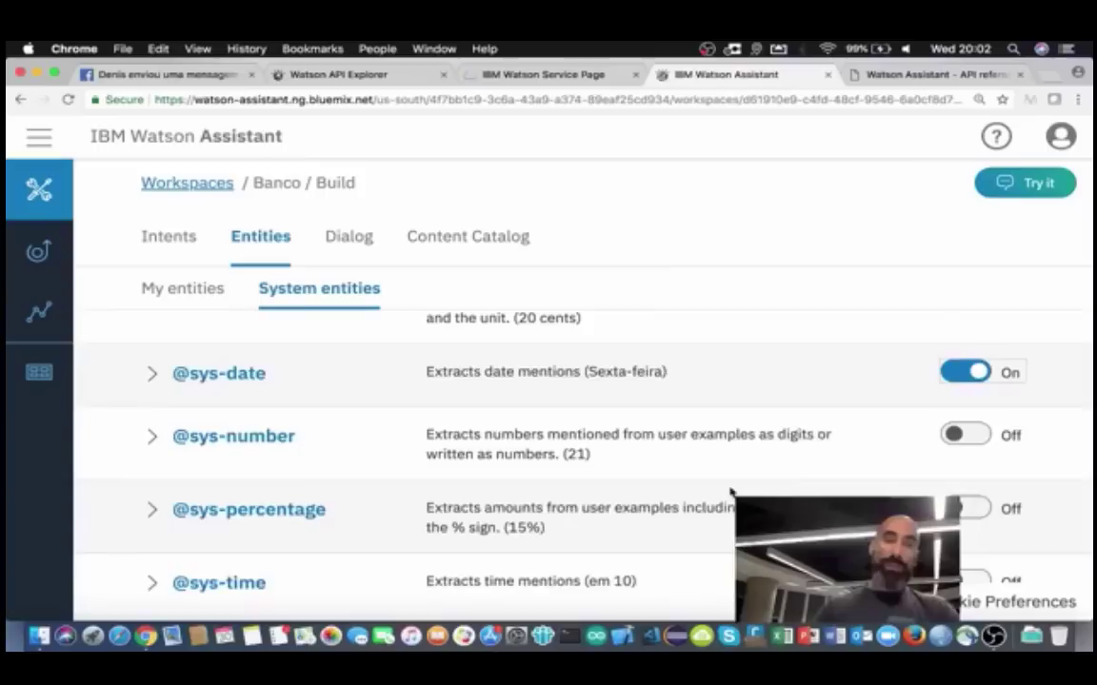
scroll(730, 491, up, 1)
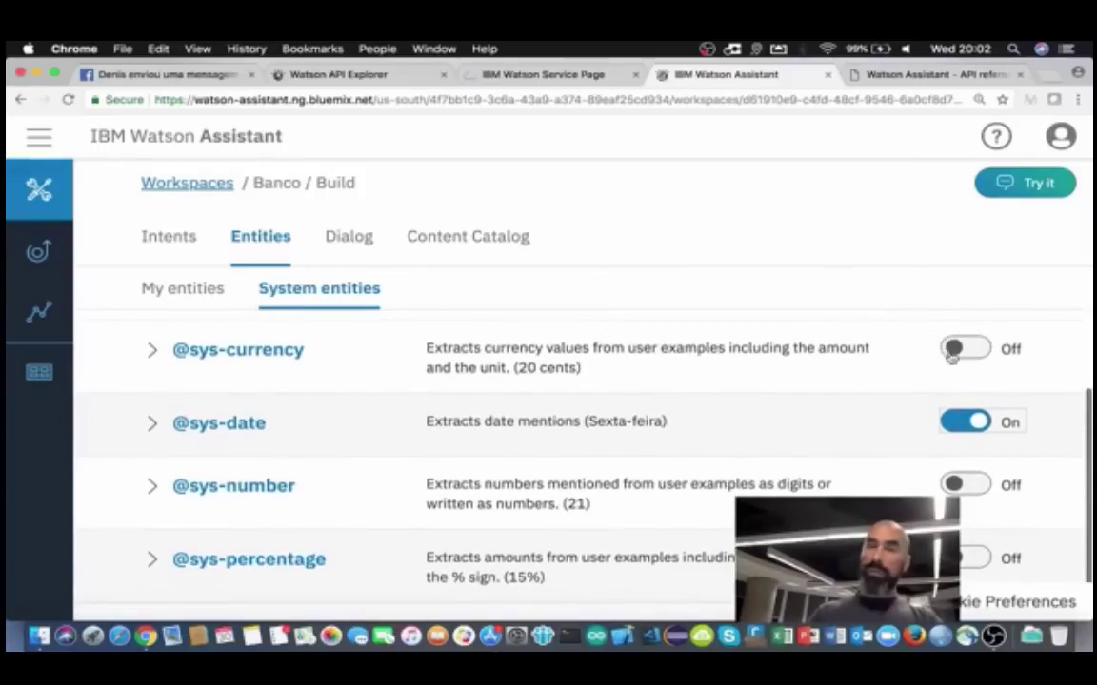
click(981, 350)
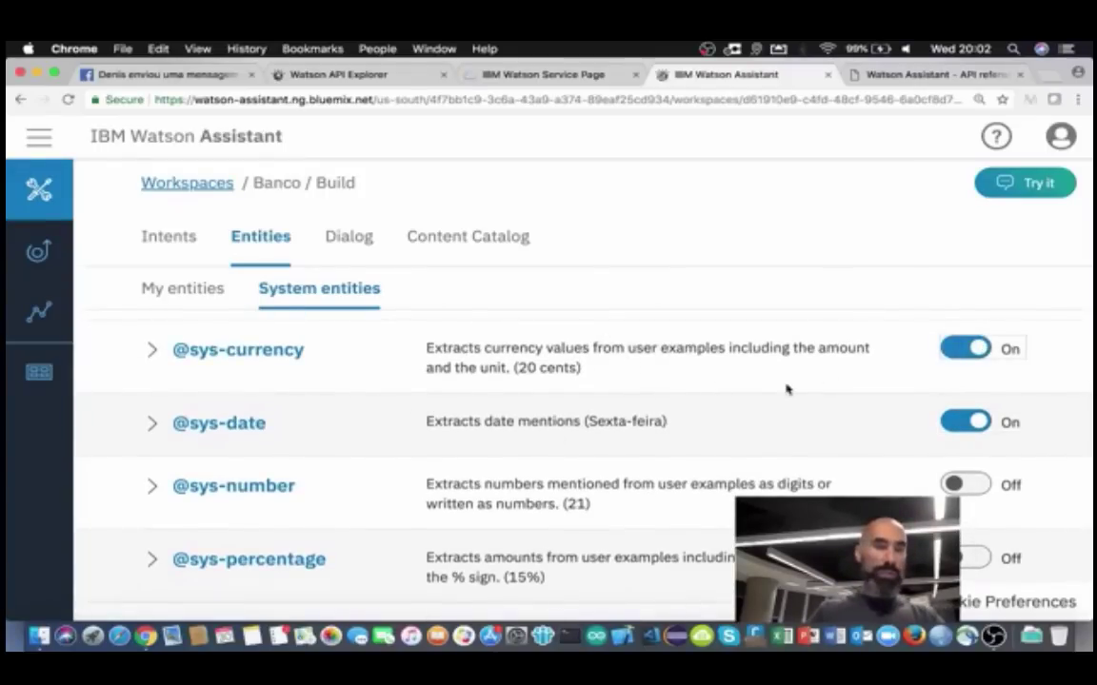
scroll(787, 386, down, 1)
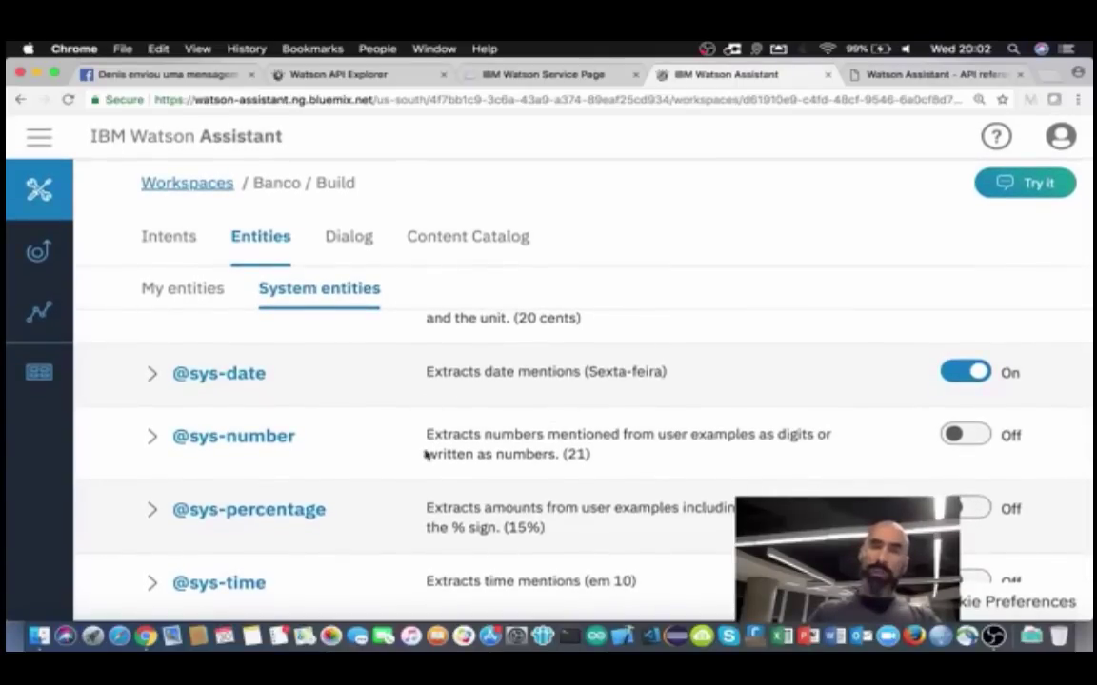
scroll(562, 412, up, 4)
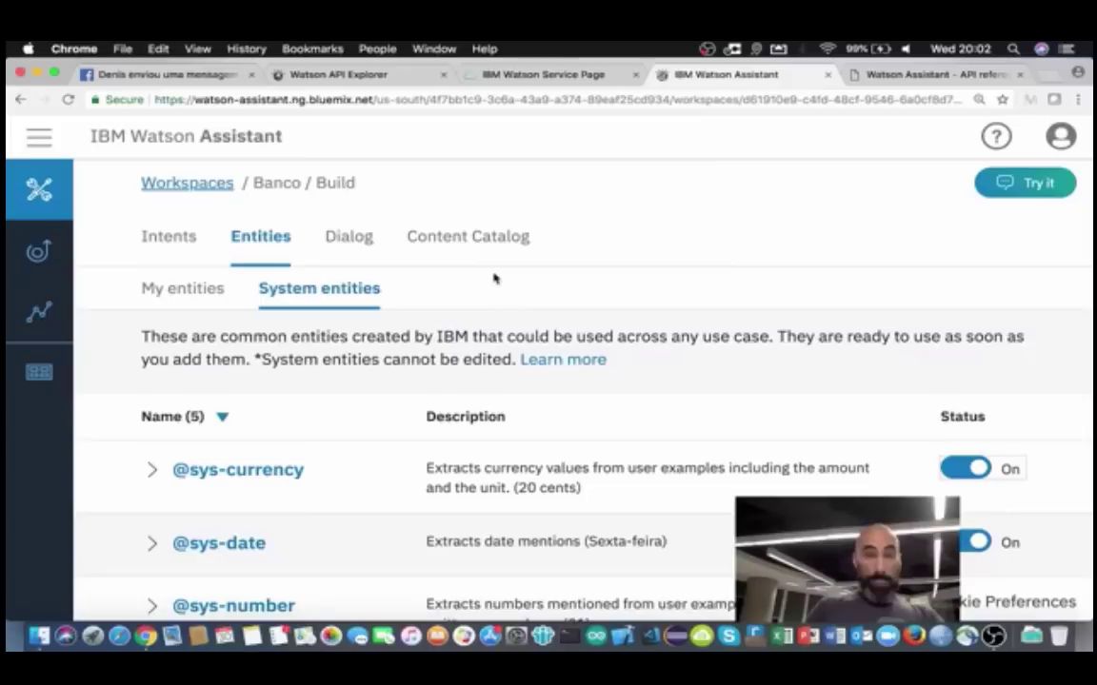
click(171, 290)
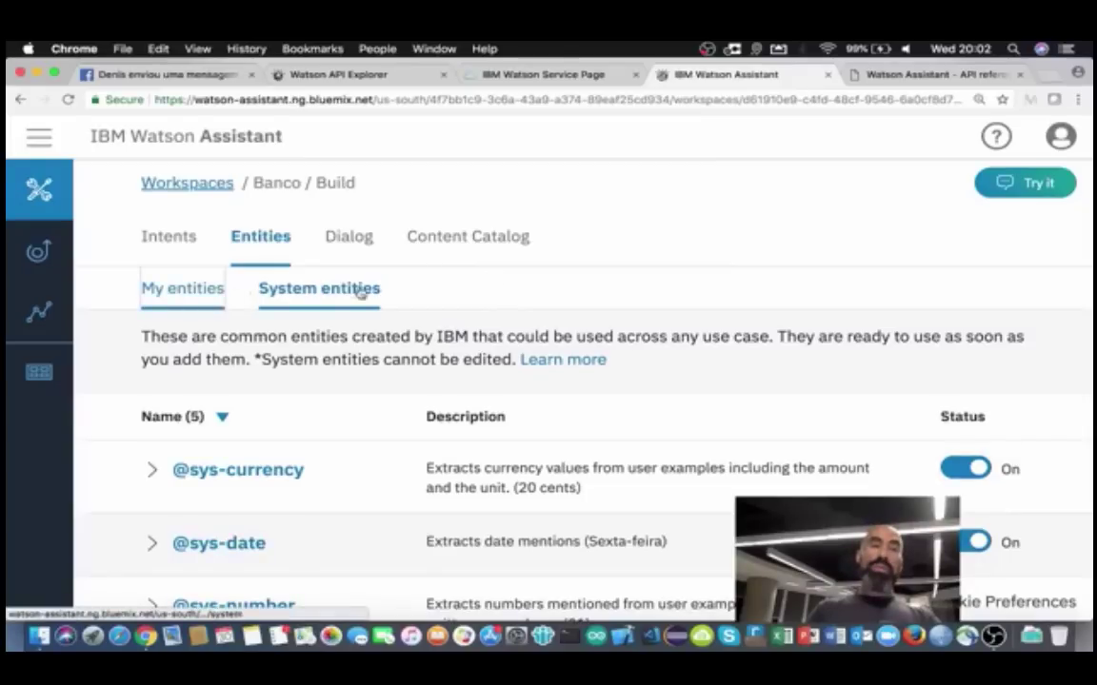
Step: Create the Banco dialog, producing default nodes Bem-vindo and Em outros casos
click(349, 238)
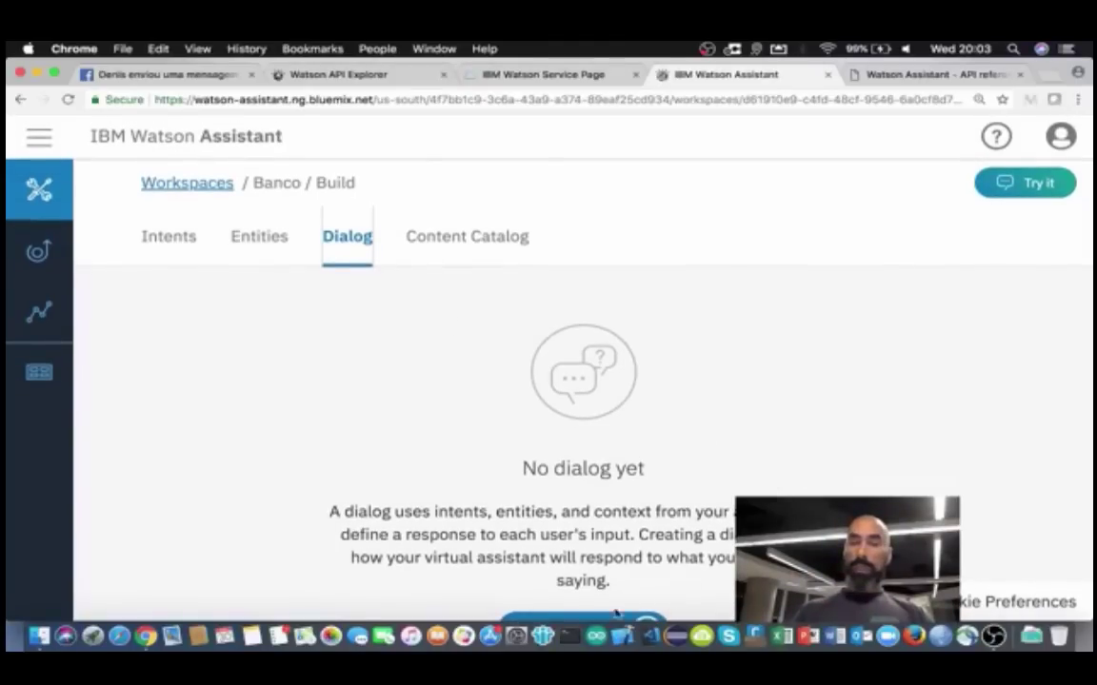
key(super+minus)
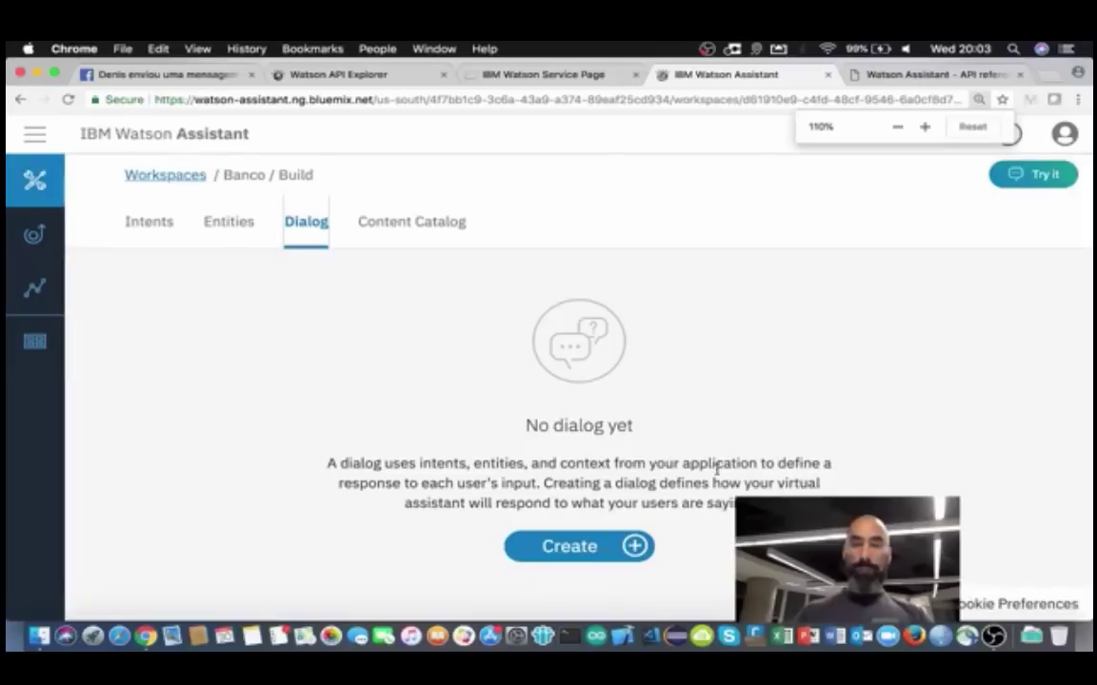
click(575, 545)
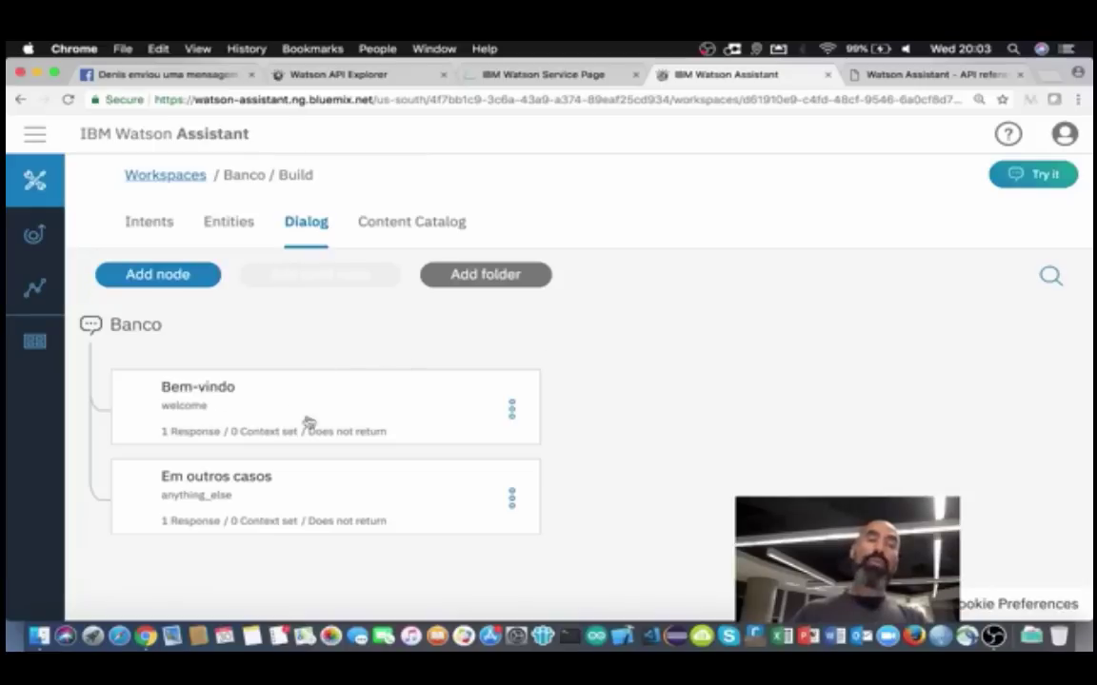
Step: Open Bem-vindo to view its welcome condition and 'Olá. Como posso te ajudar?' response
click(257, 419)
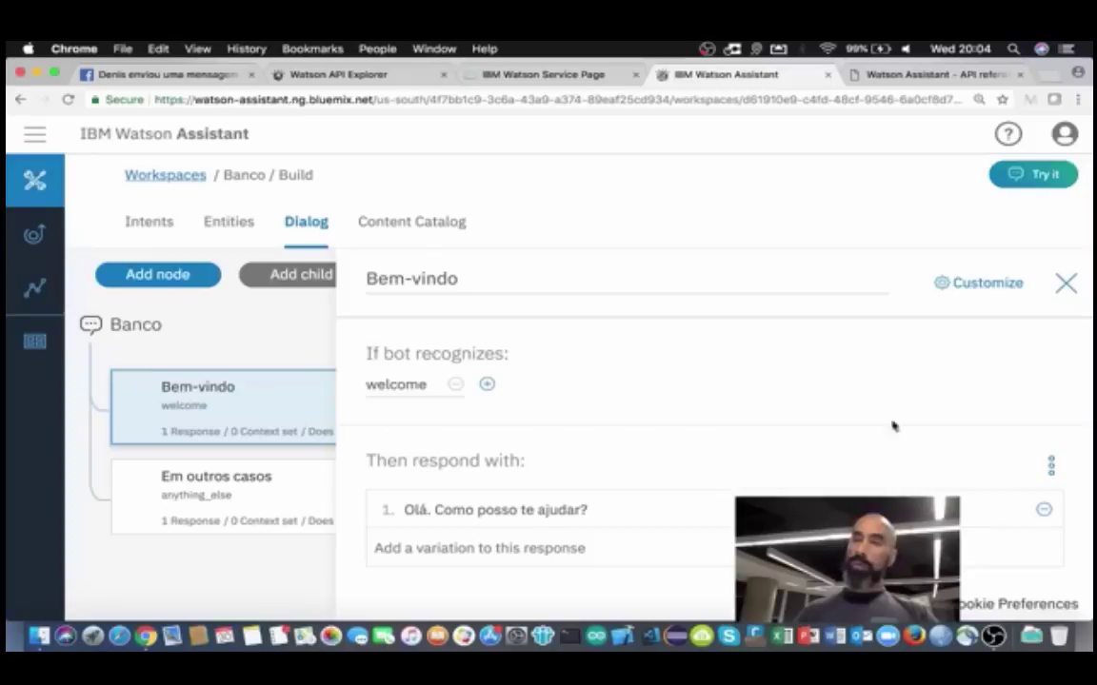
Step: Close Bem-vindo and open Em outros casos to view its anything_else fallback responses
click(1066, 283)
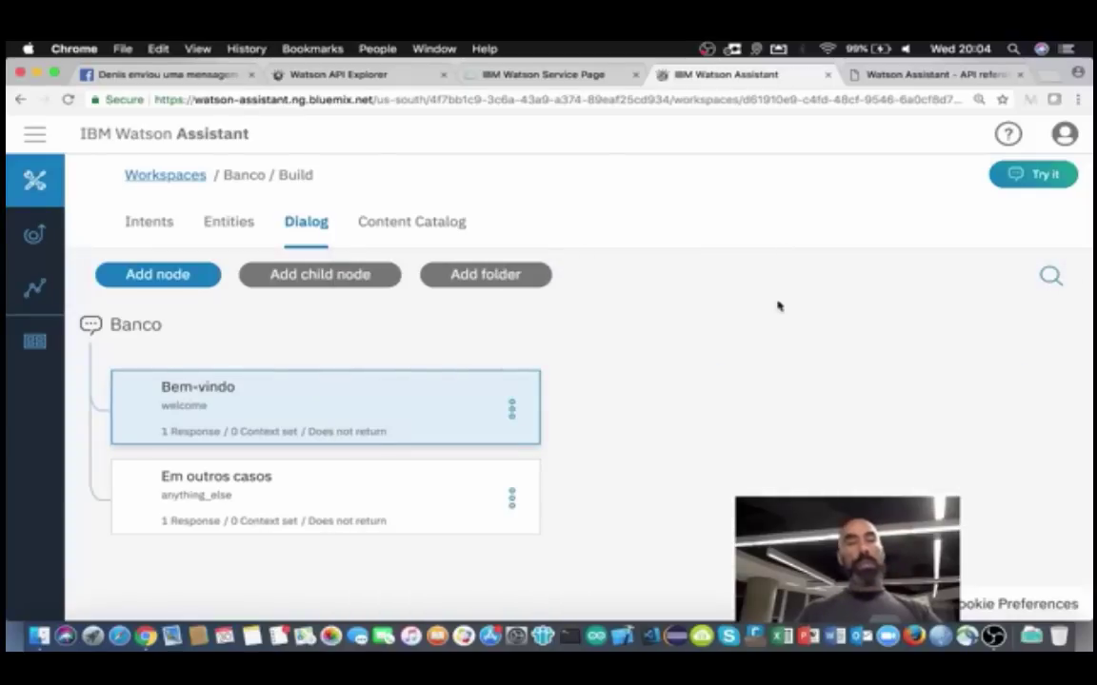
click(252, 500)
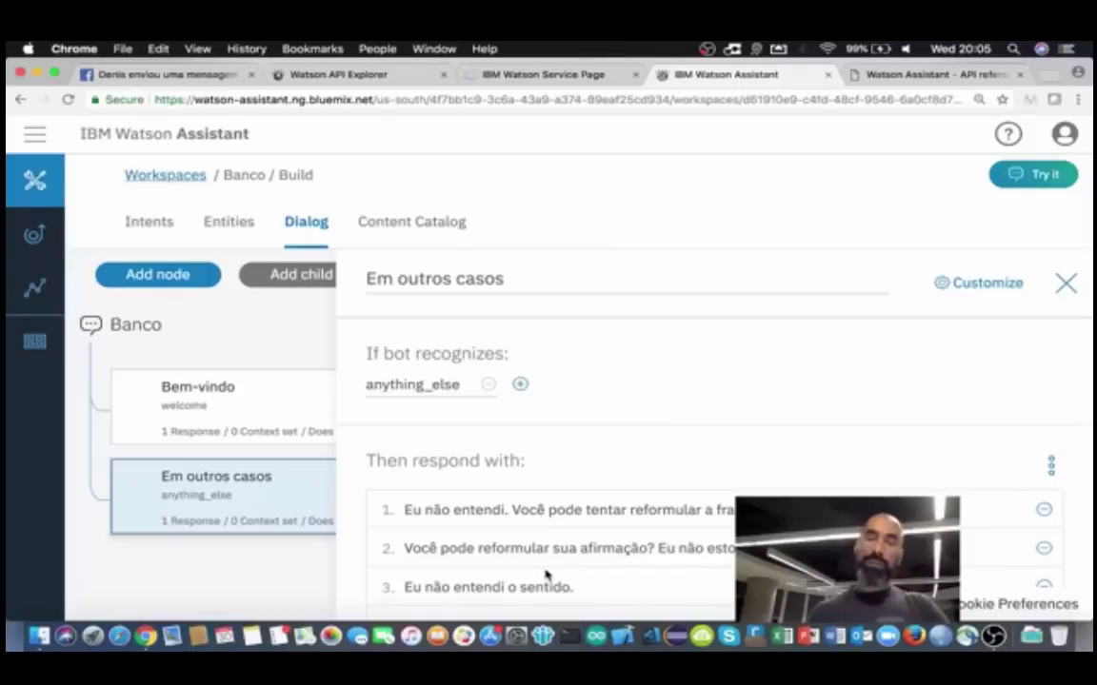
Step: Review the Em outros casos fallback responses and close its editor
scroll(546, 573, down, 5)
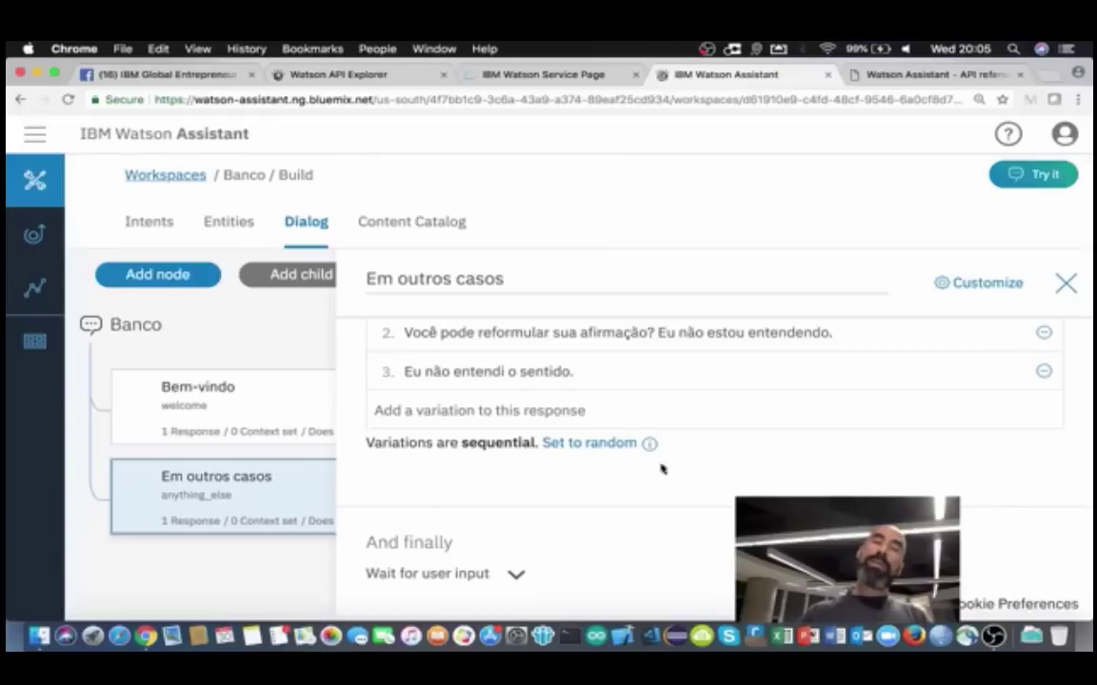
scroll(721, 471, up, 3)
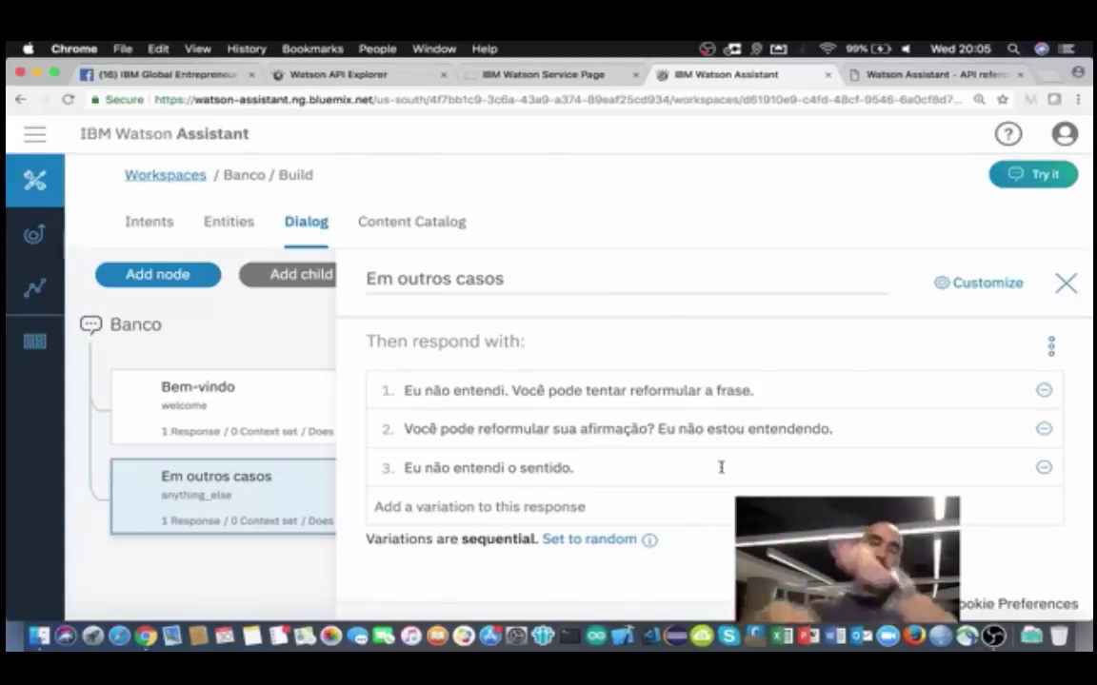
click(1065, 283)
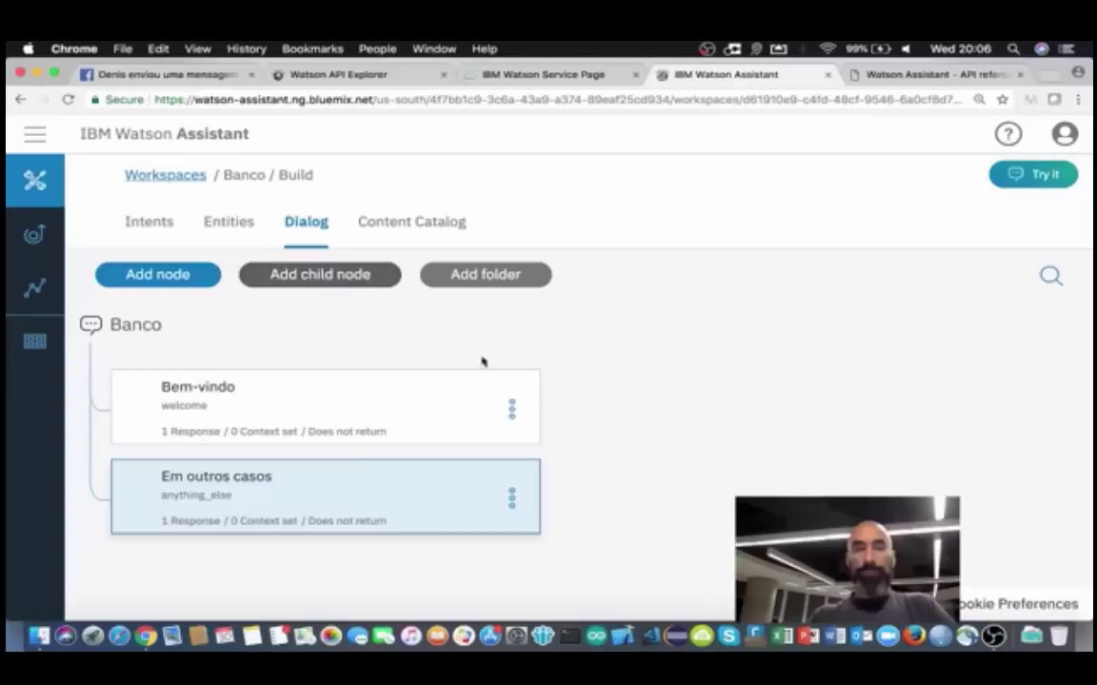
Step: Insert a node below Bem-vindo and name it Saudação
click(511, 411)
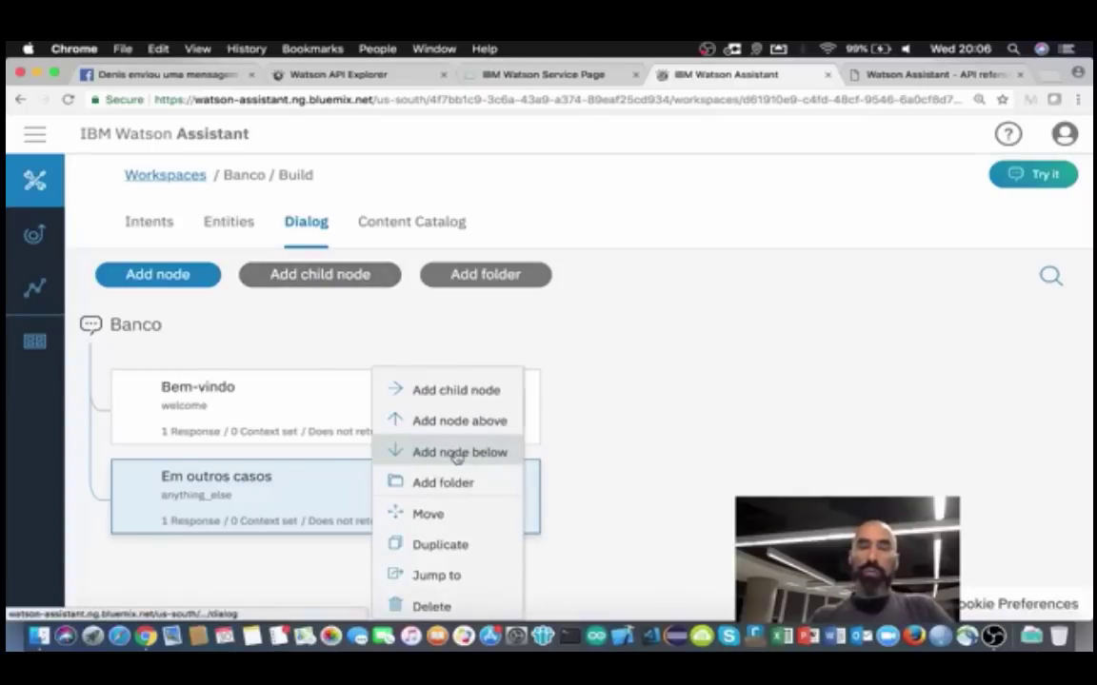
click(440, 458)
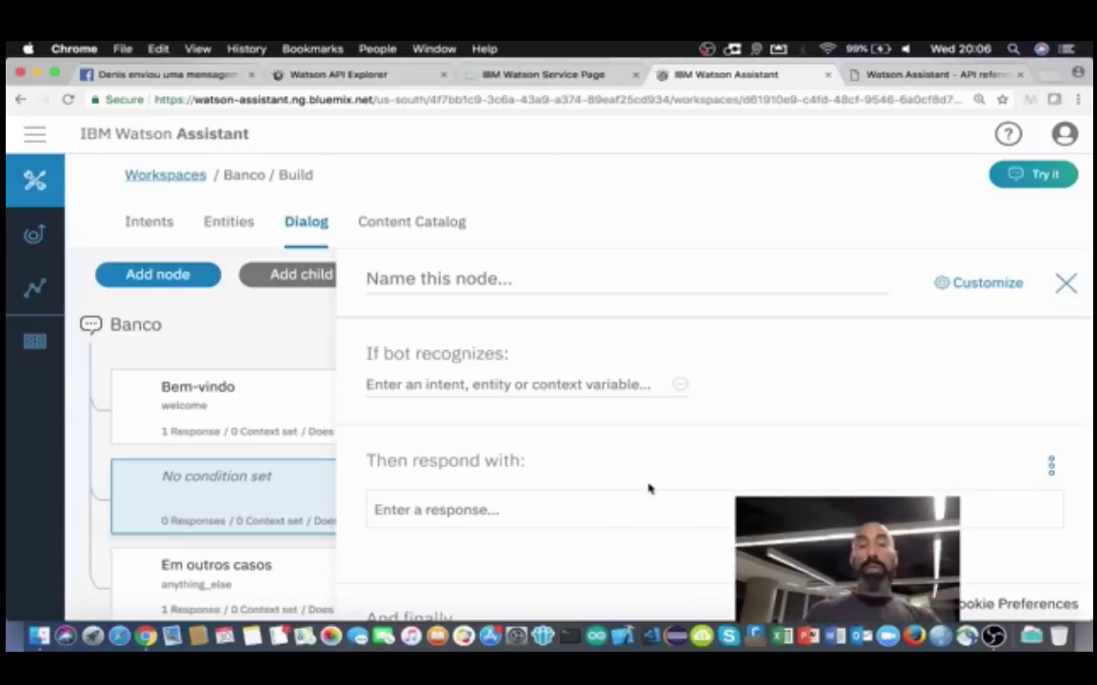
click(416, 280)
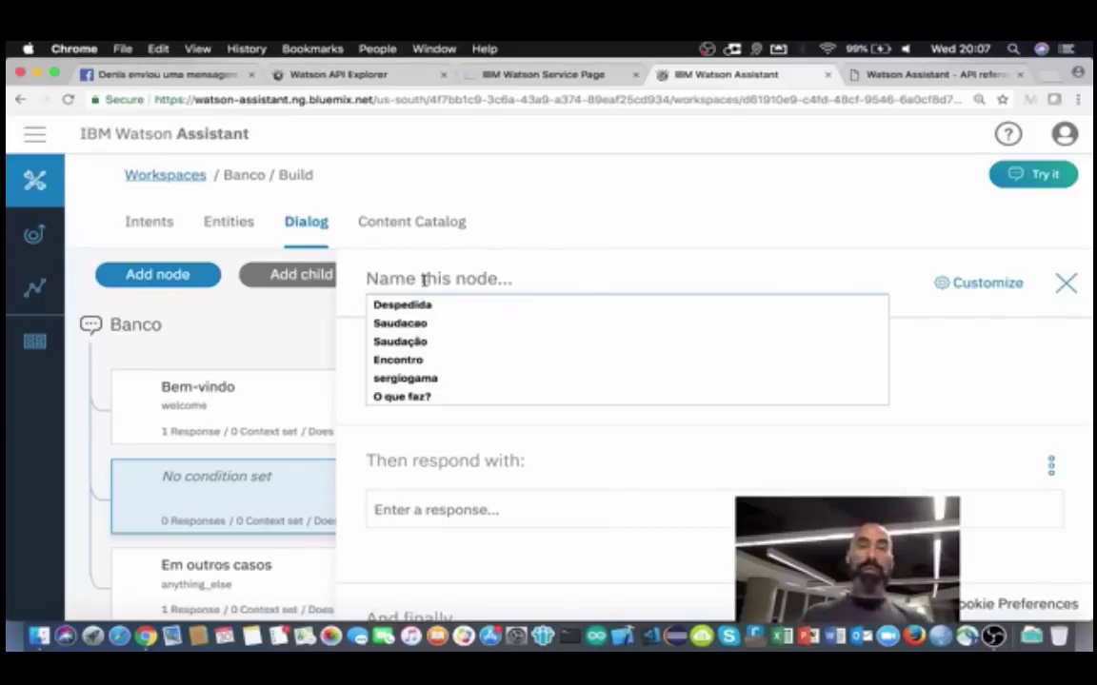
text(Saudacao)
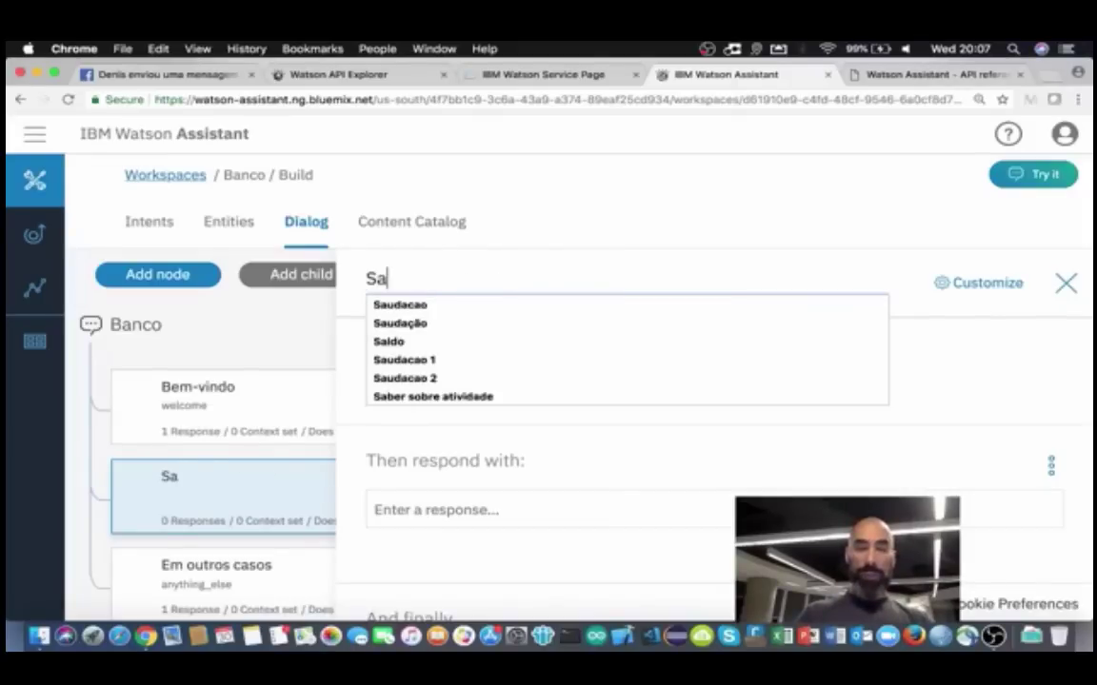
click(399, 307)
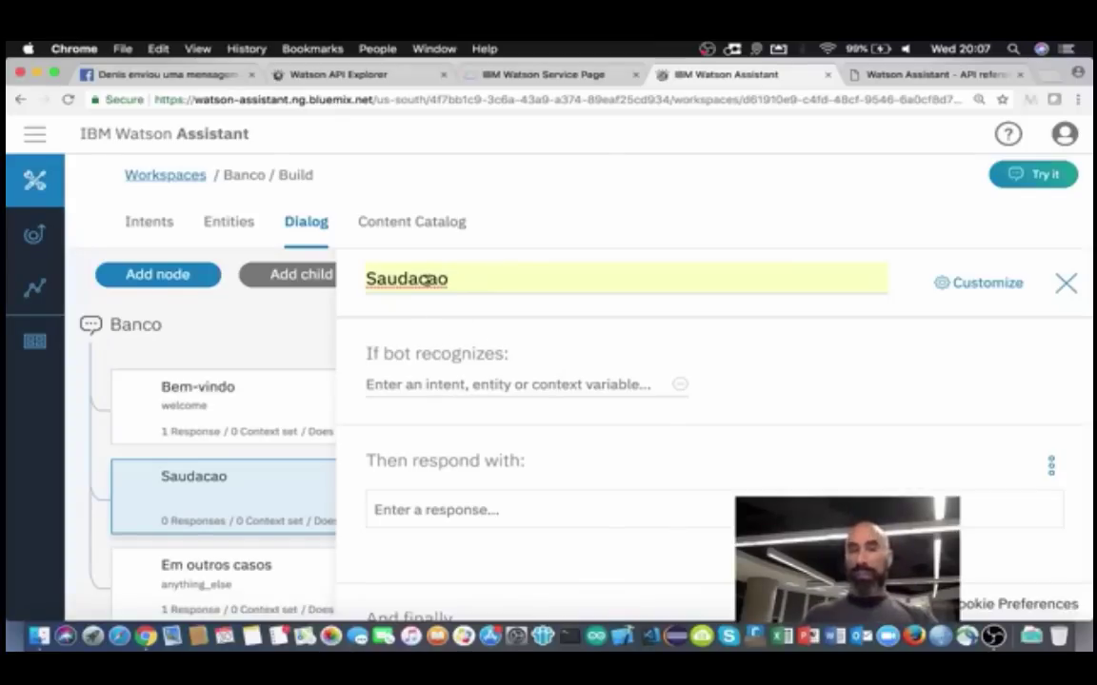
key(BackSpace)
key(BackSpace)
key(BackSpace)
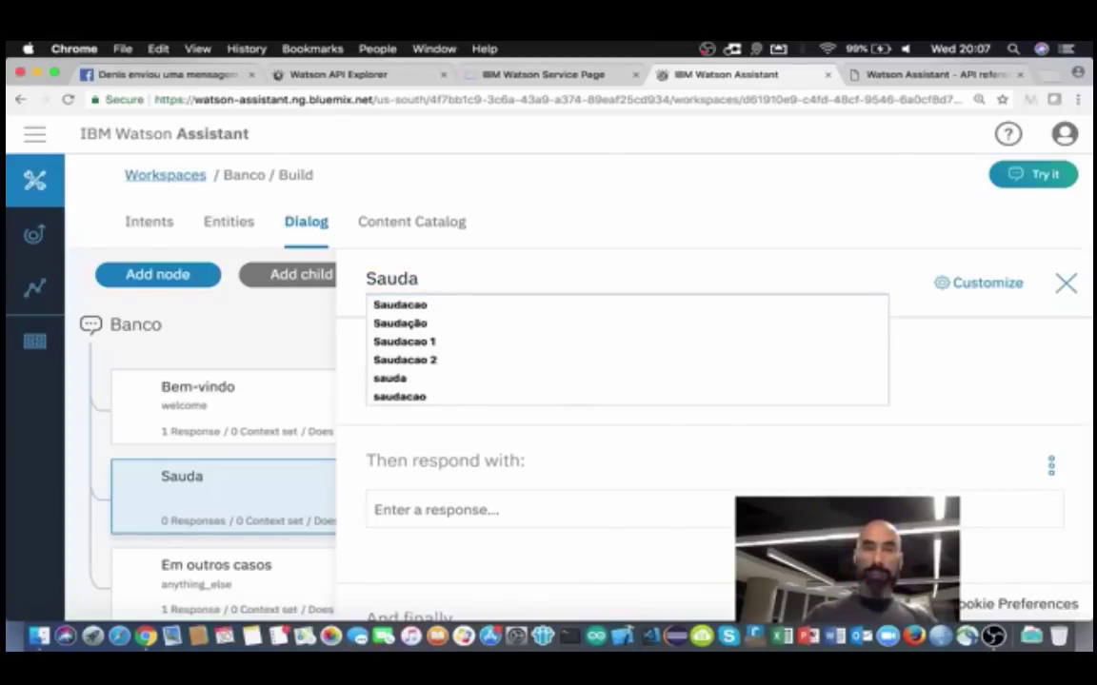
text(ção)
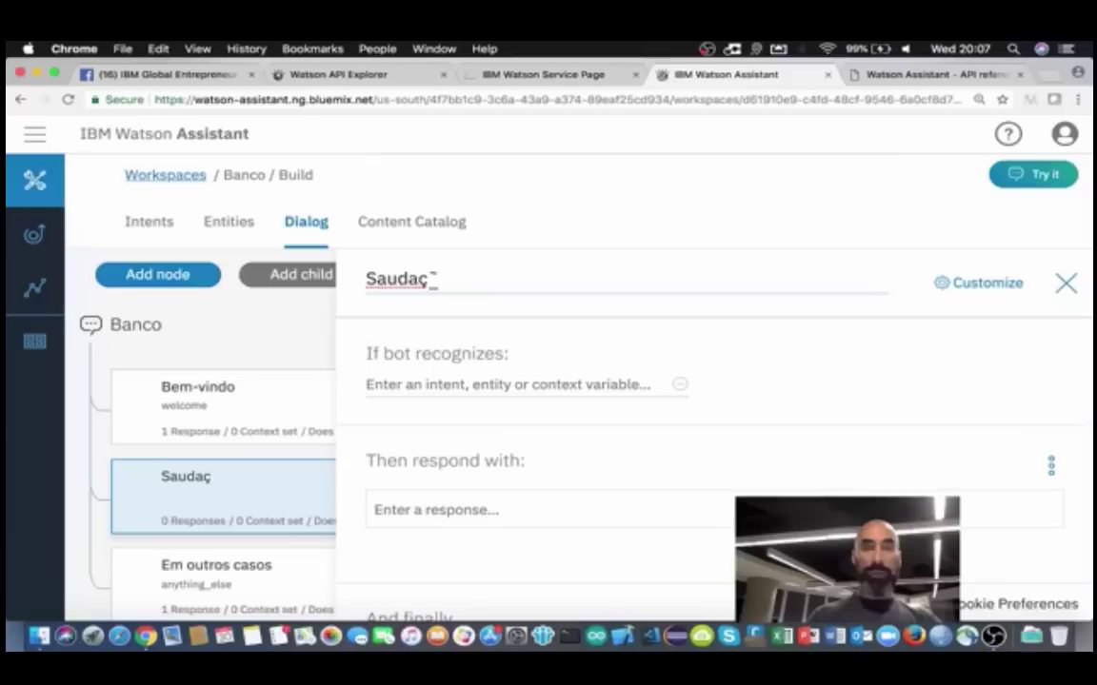
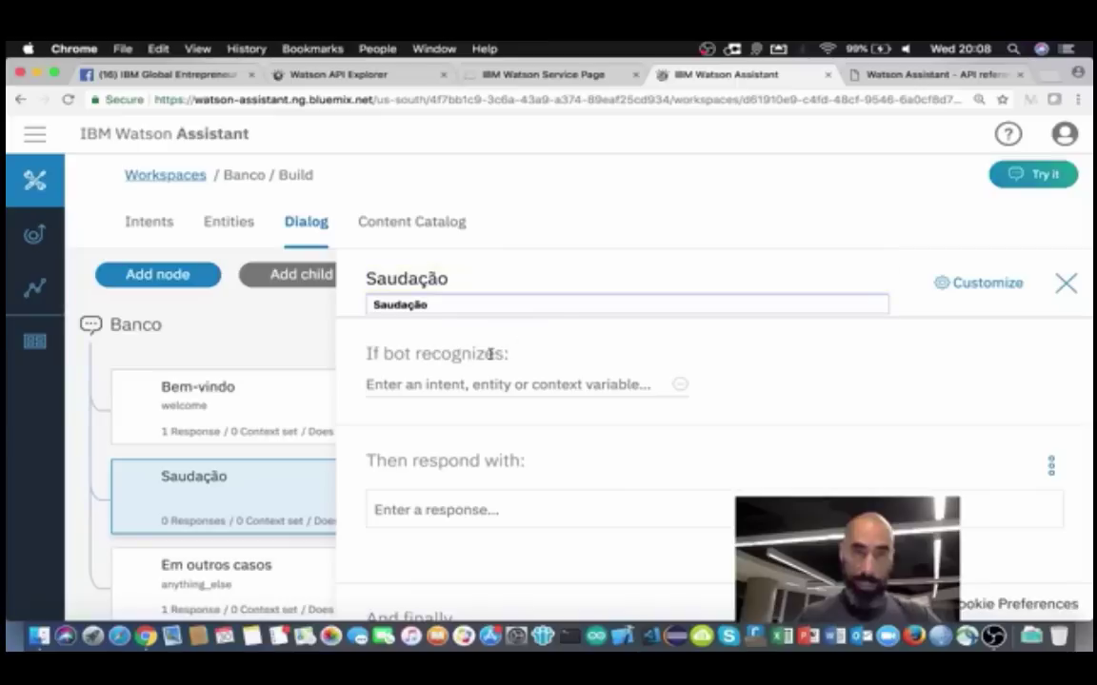
Step: Set the Saudação node's condition to #General_Greetings from the intents list, reselecting it once
click(373, 386)
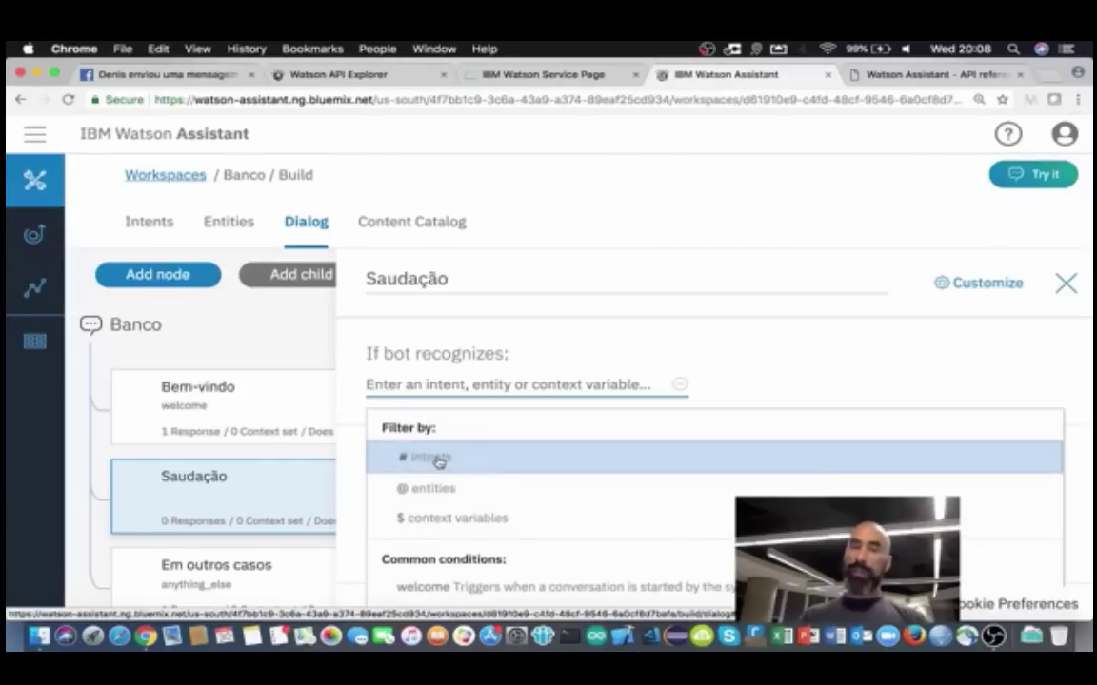
click(436, 460)
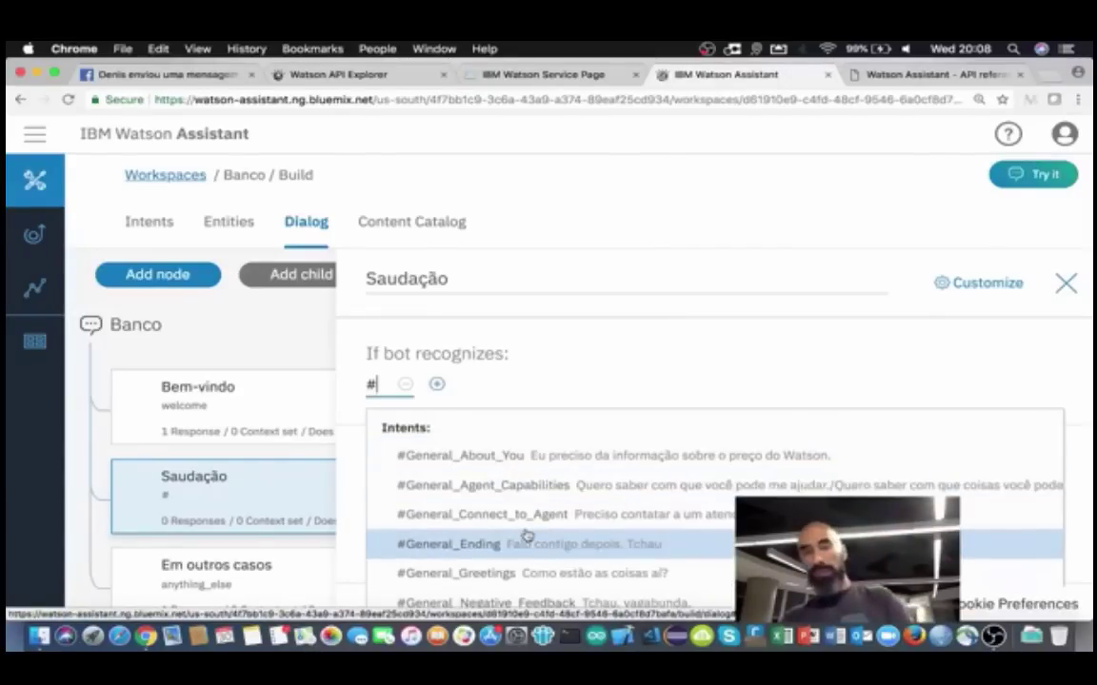
scroll(527, 536, down, 2)
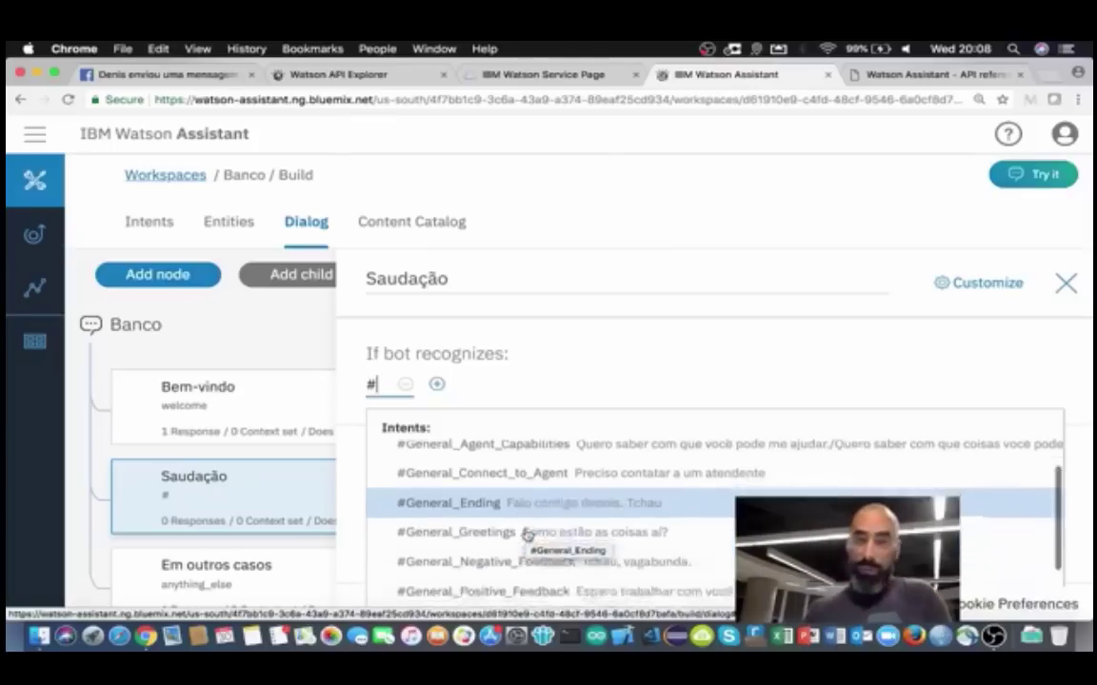
click(446, 526)
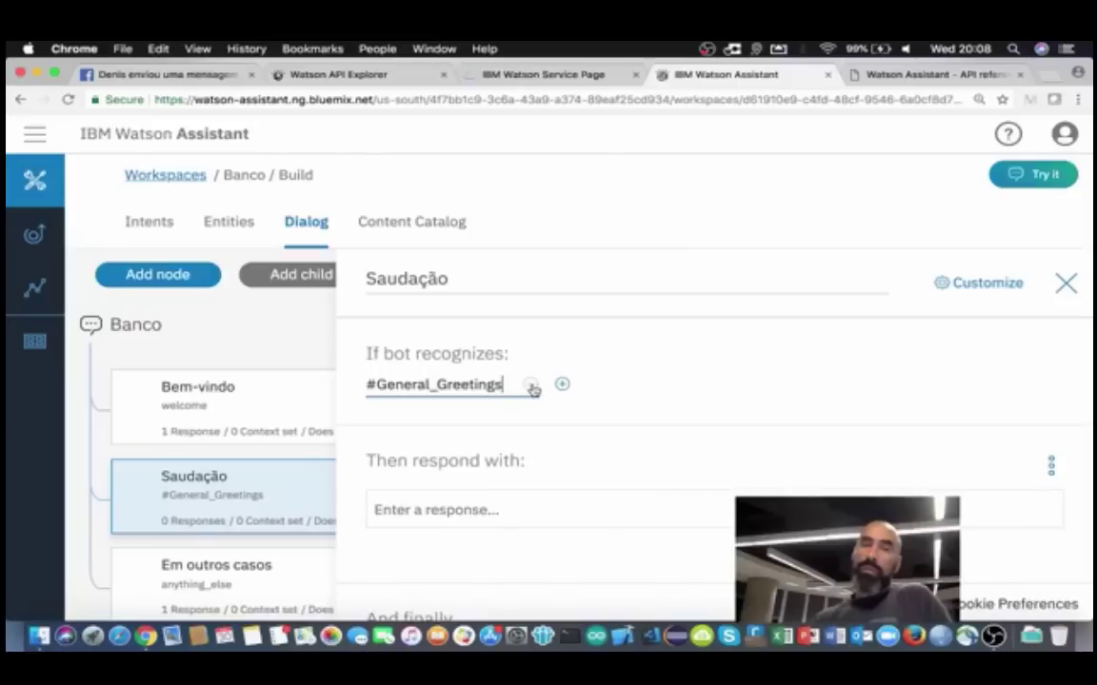
click(530, 384)
click(428, 385)
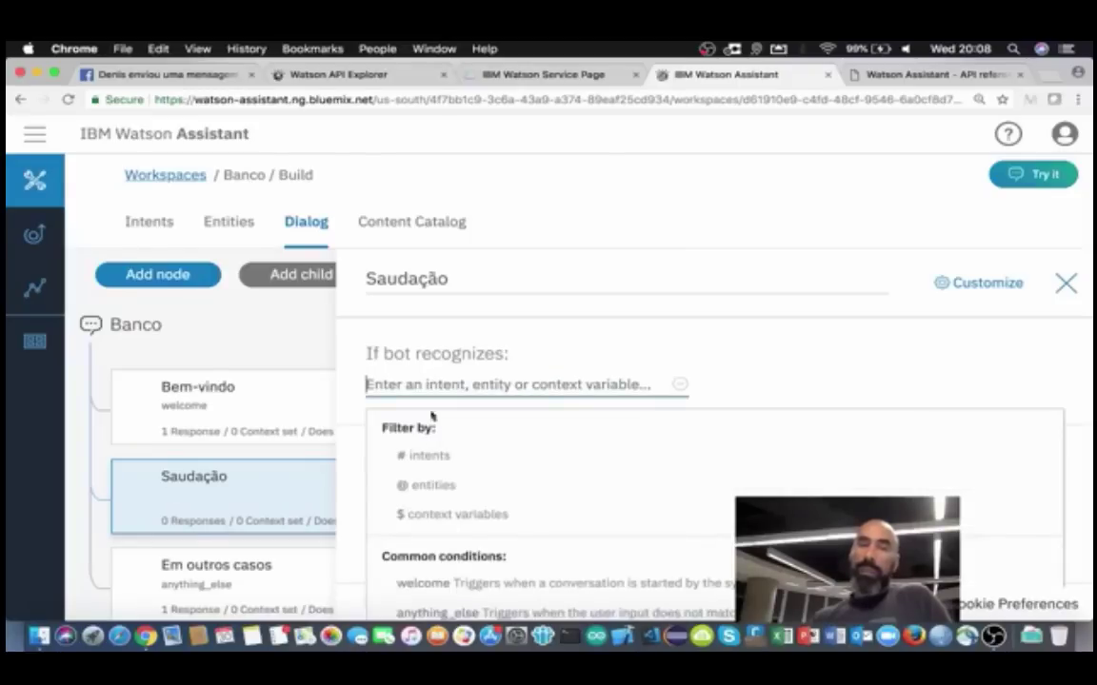
click(430, 459)
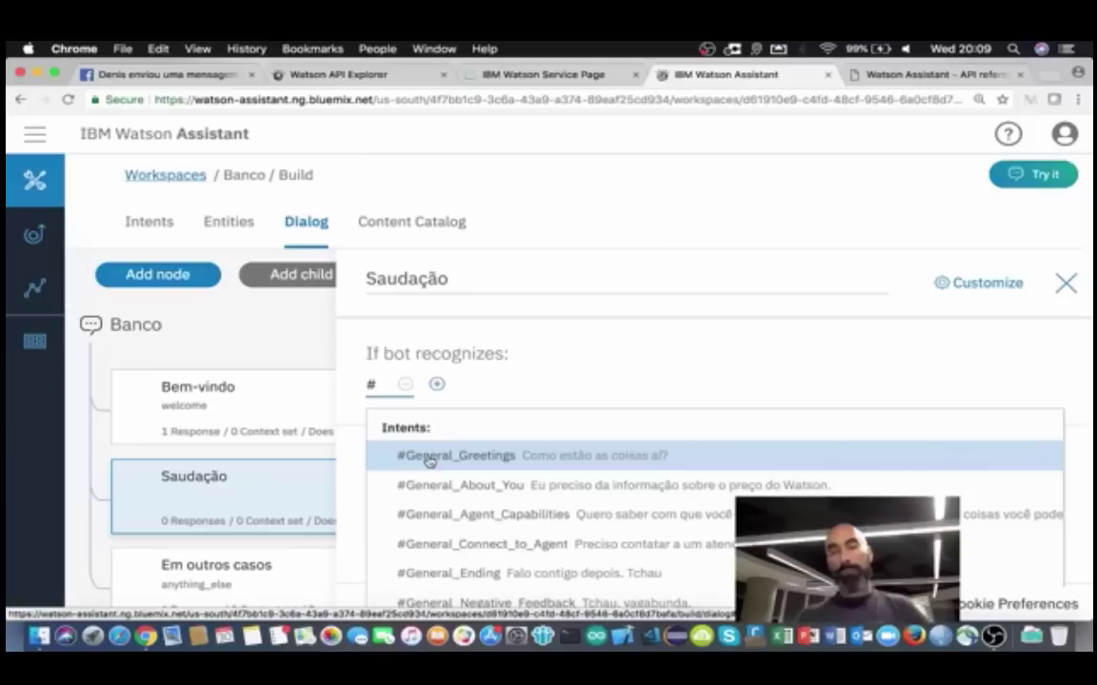
scroll(595, 523, down, 4)
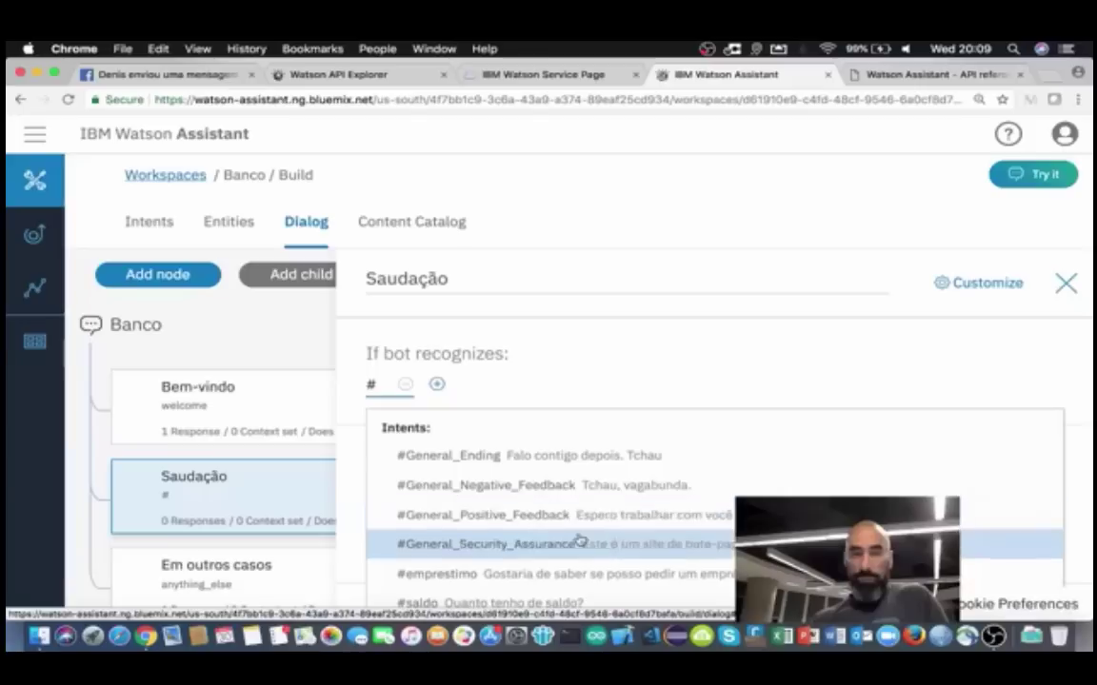
scroll(577, 542, up, 4)
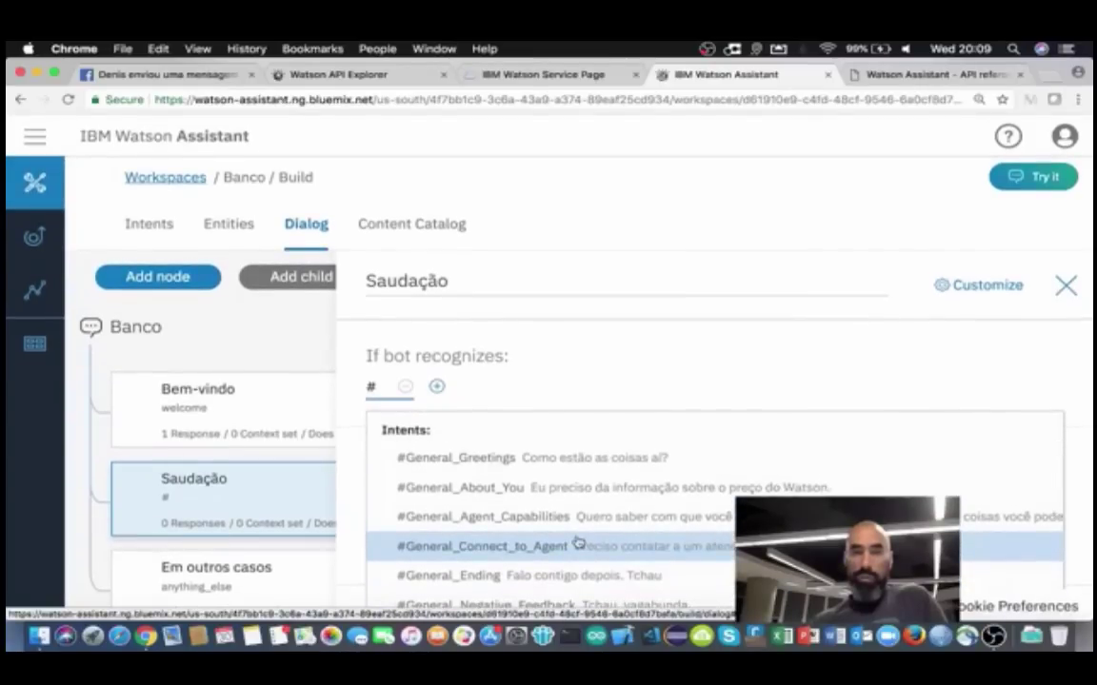
click(507, 464)
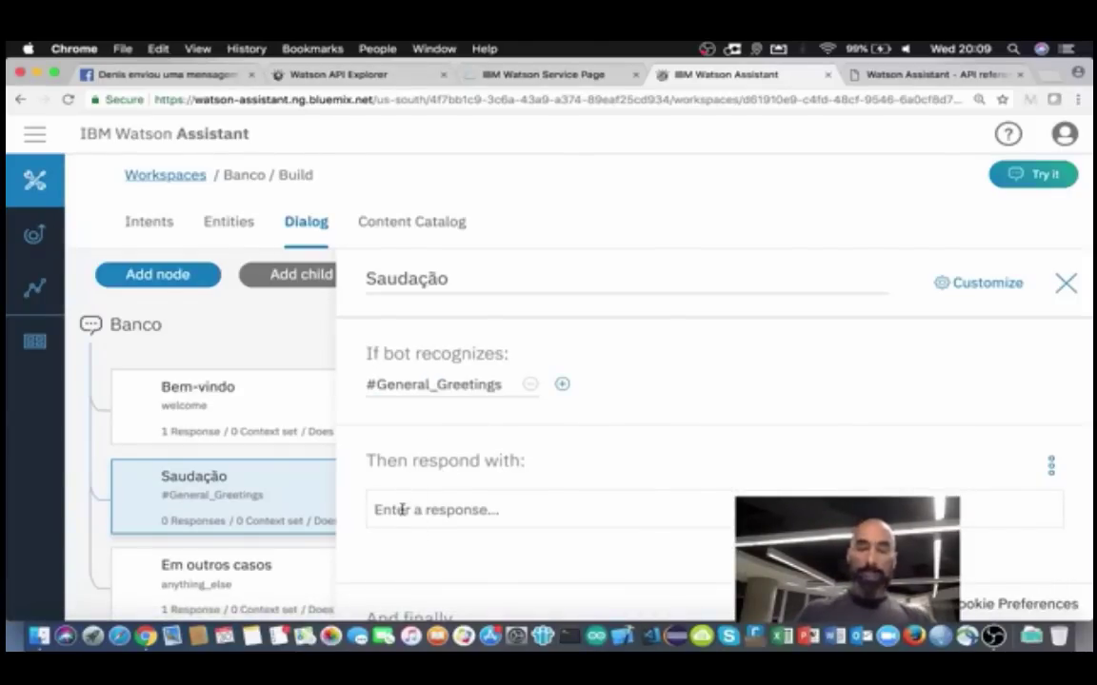
Step: Enter the Saudação reply 'Olá! Que bom ter você por aqui! Como posso te ajudar'
text(Oi)
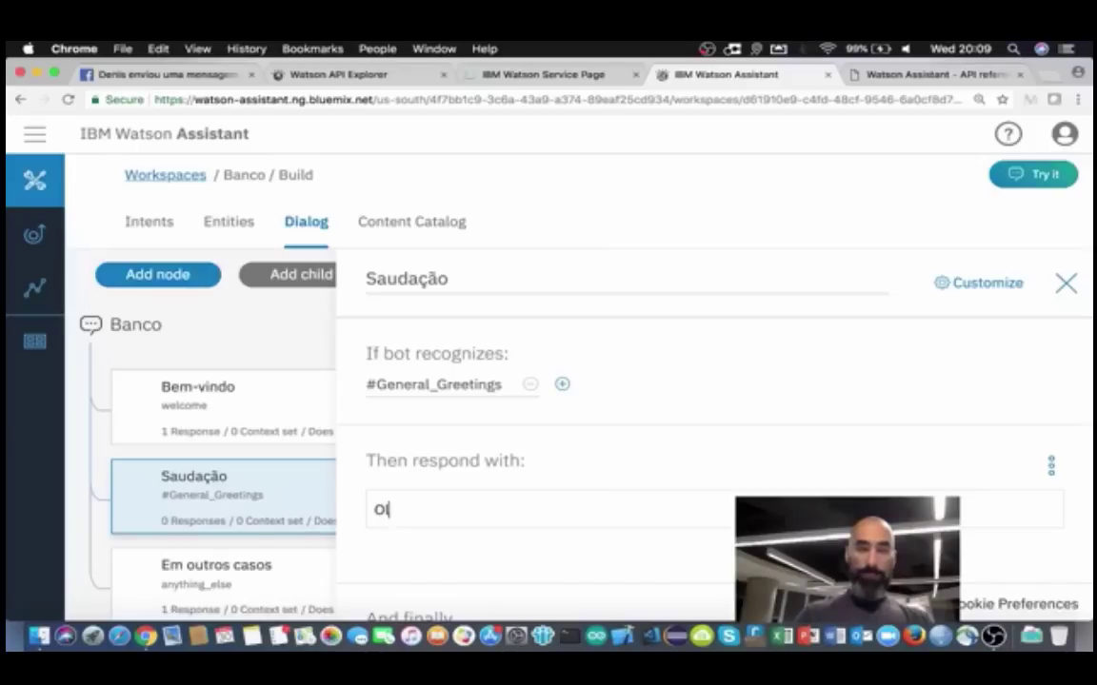
text(á!)
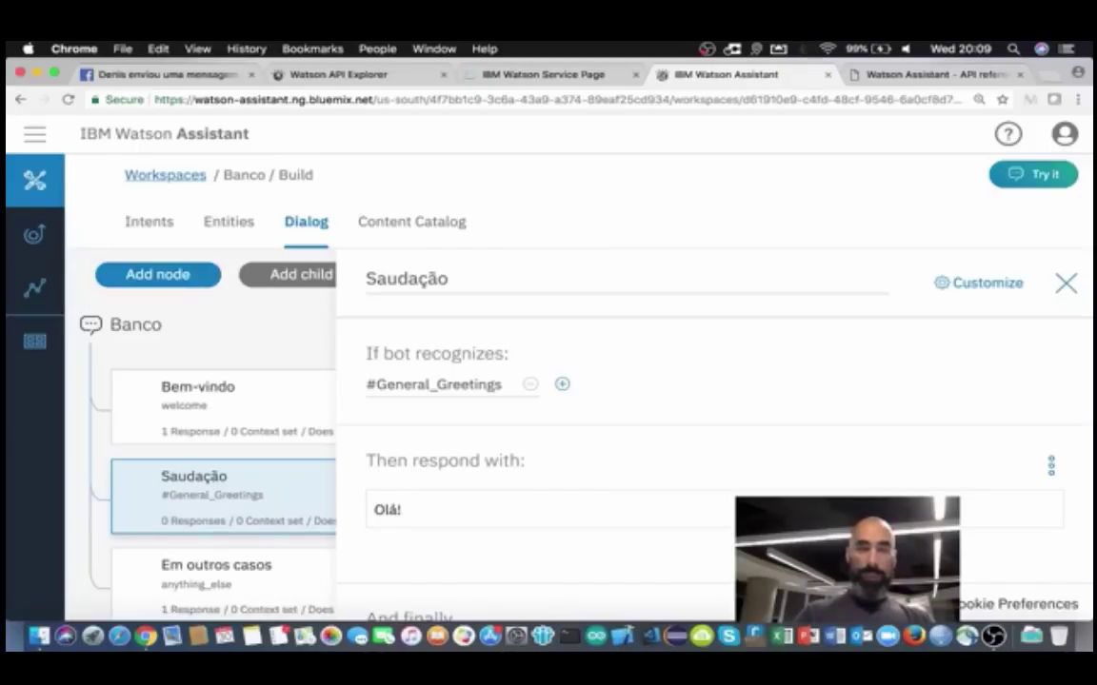
text( Que)
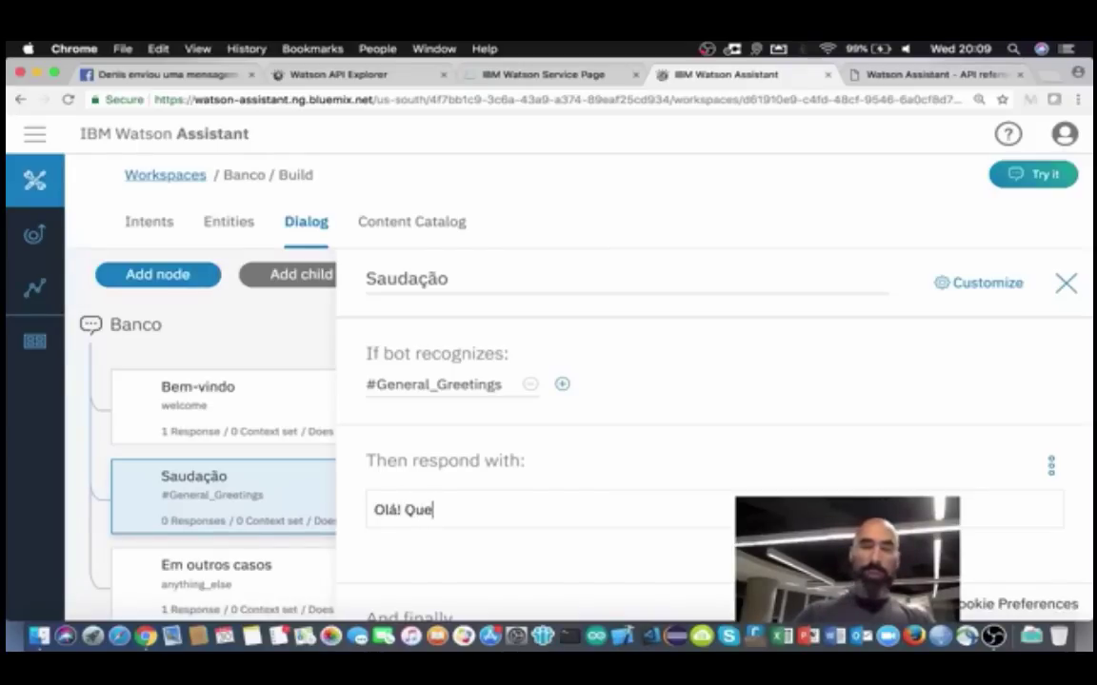
text( bom )
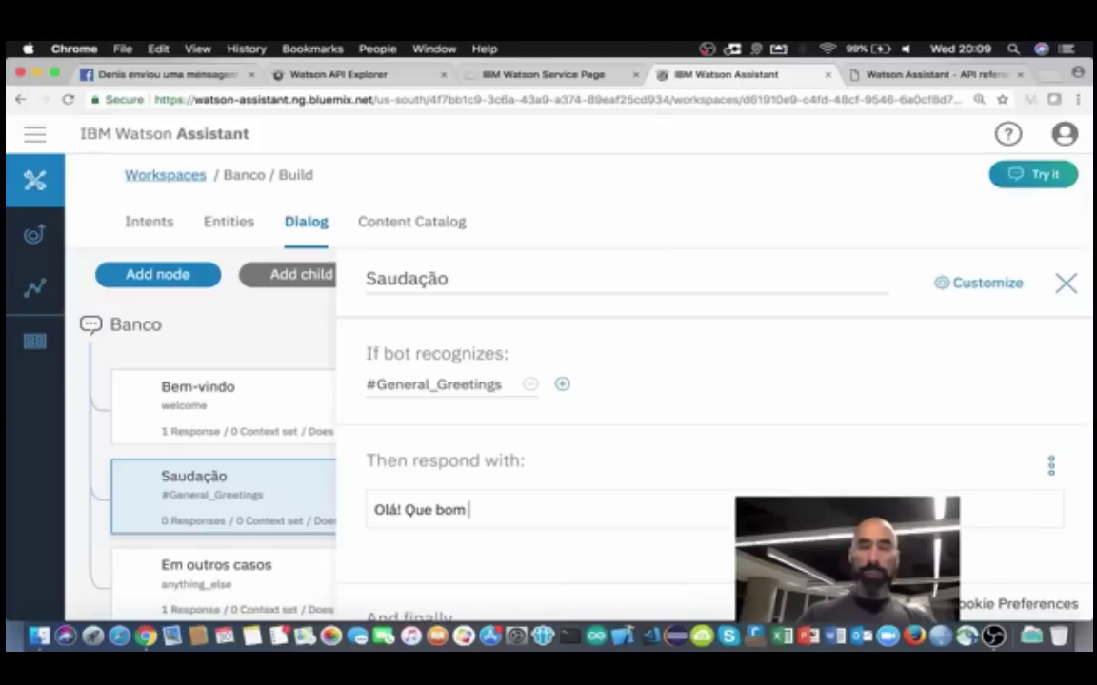
text(ter você por aqui)
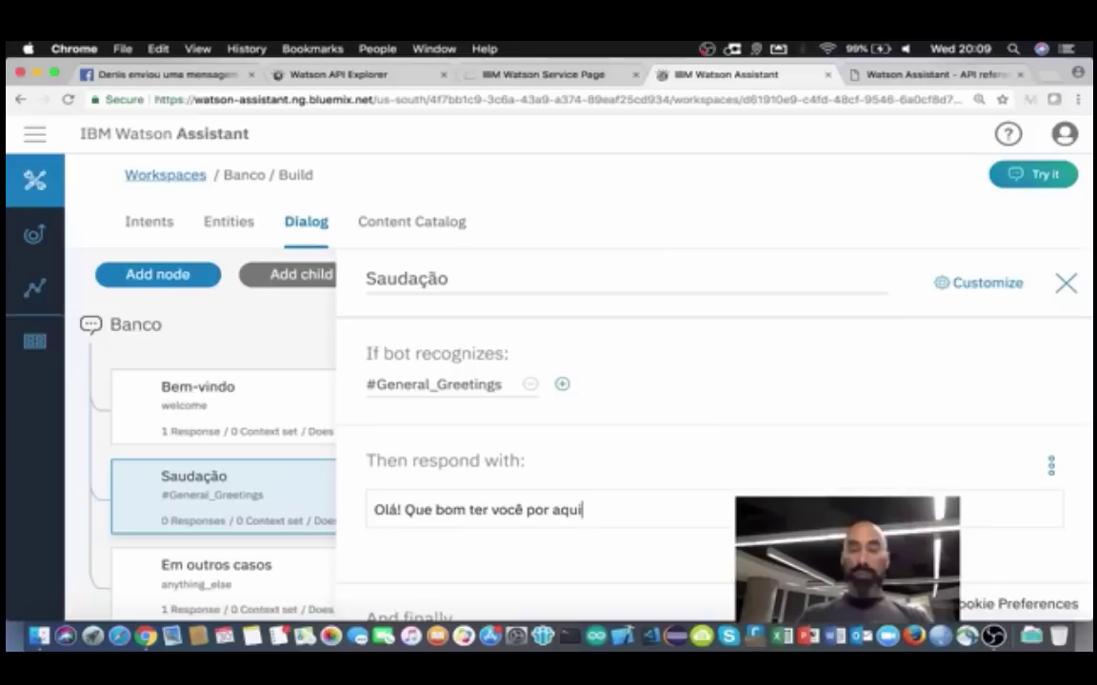
text(! Como po)
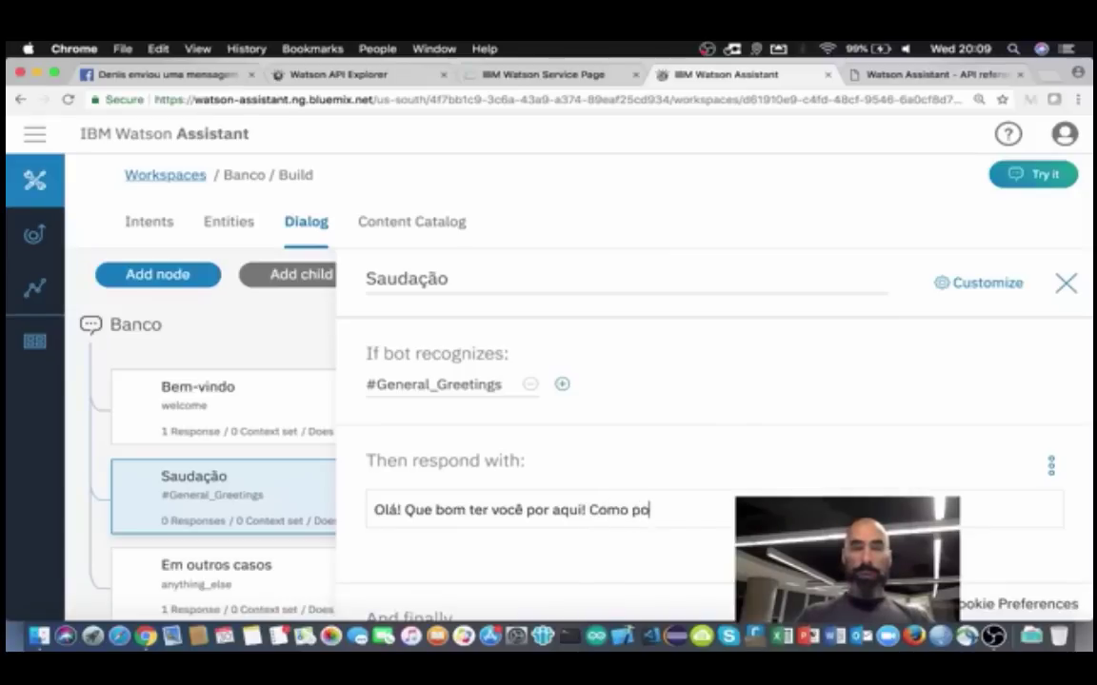
text(sso te ajudar)
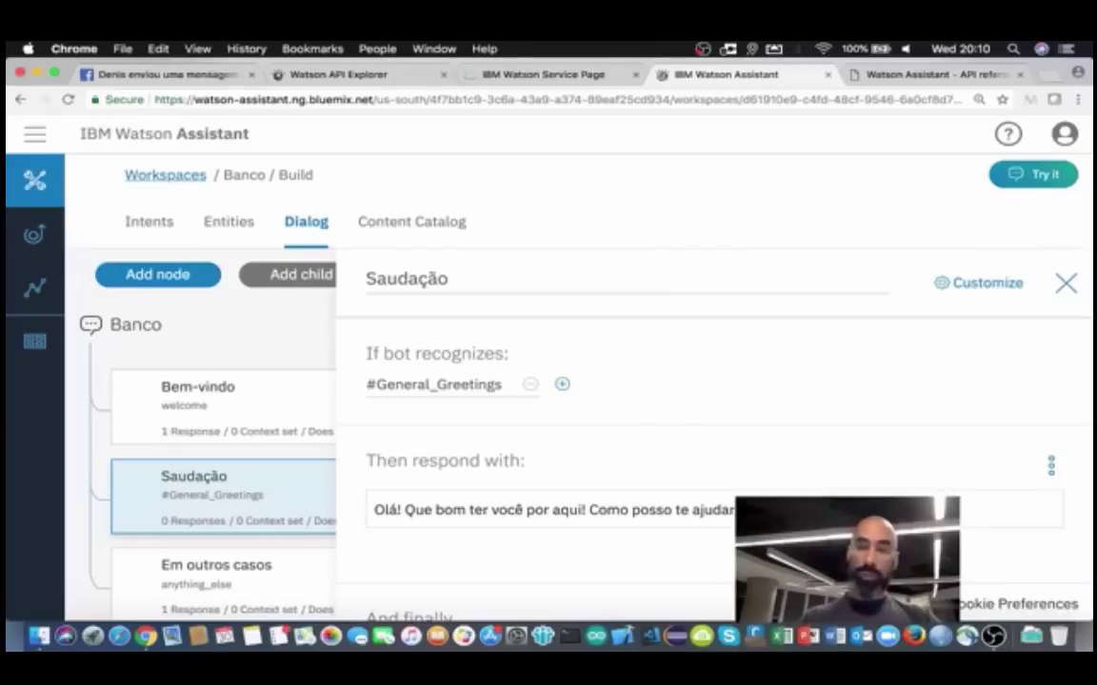
Step: Close the Saudação node editor and bring up Saudação's overflow menu
click(1065, 286)
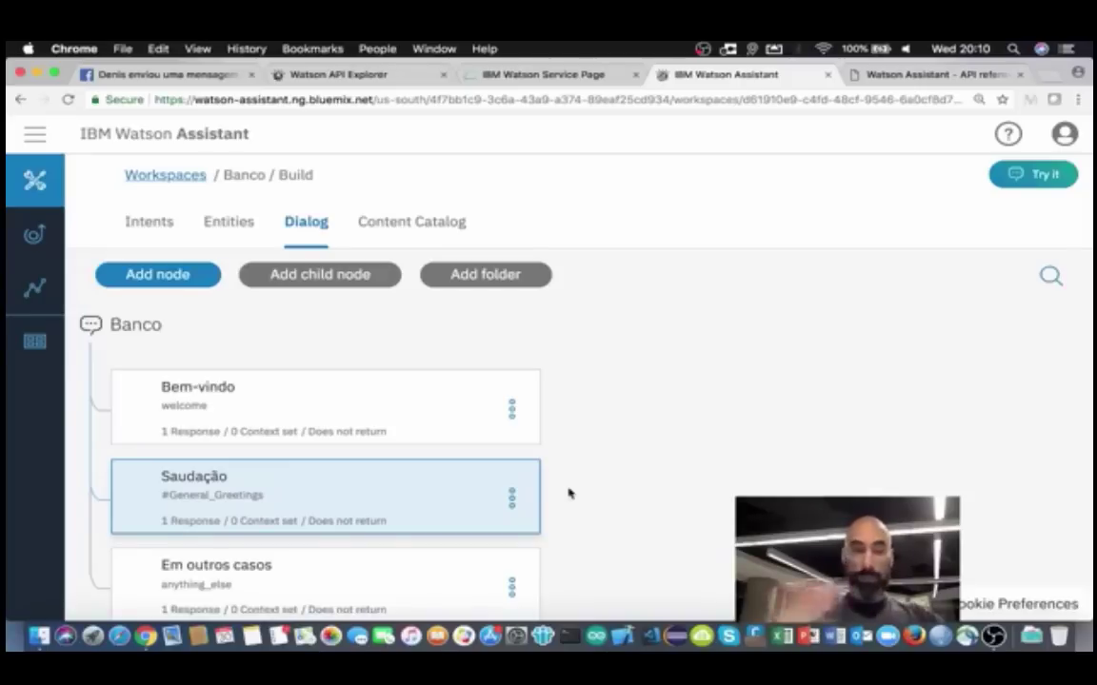
right_click(511, 500)
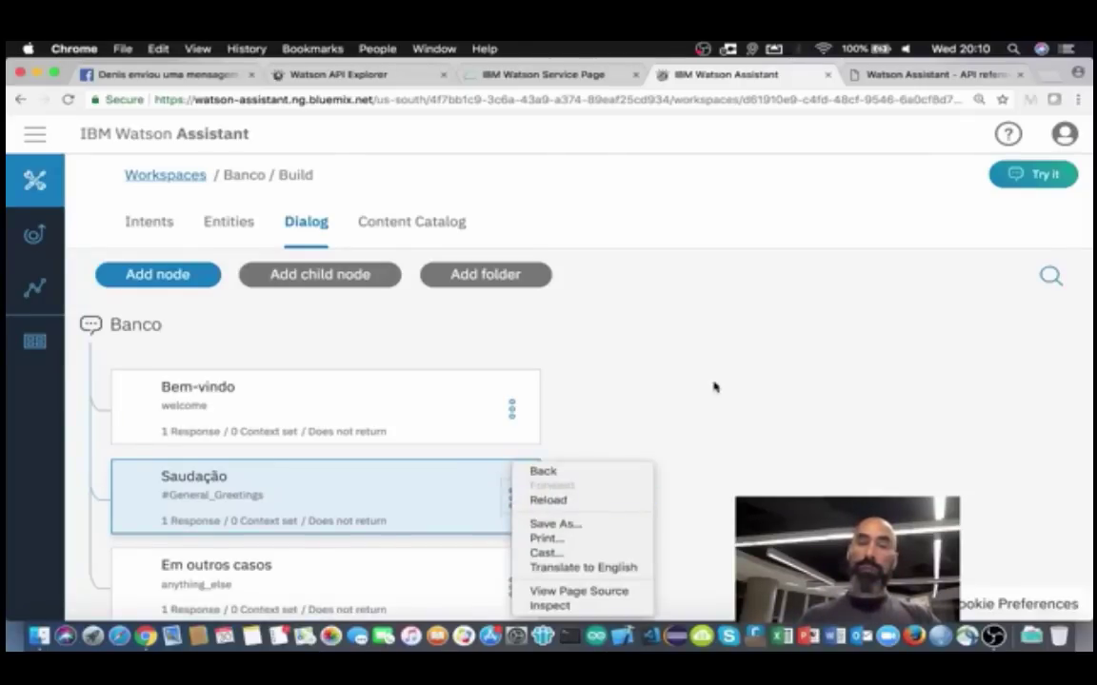
click(568, 469)
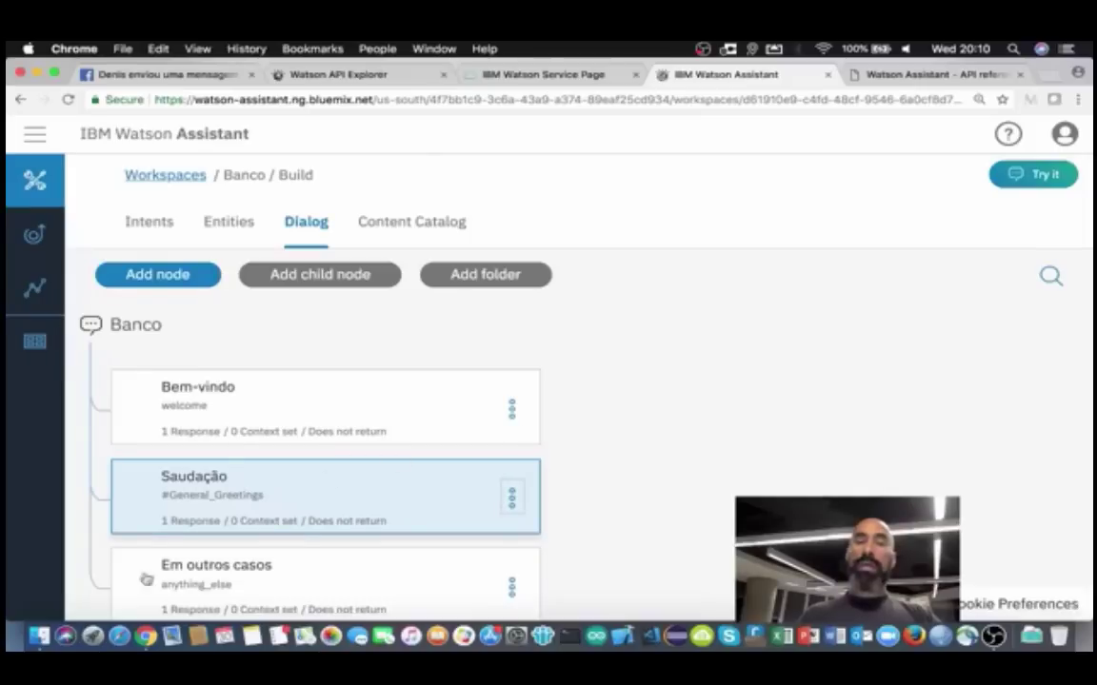
scroll(391, 421, down, 2)
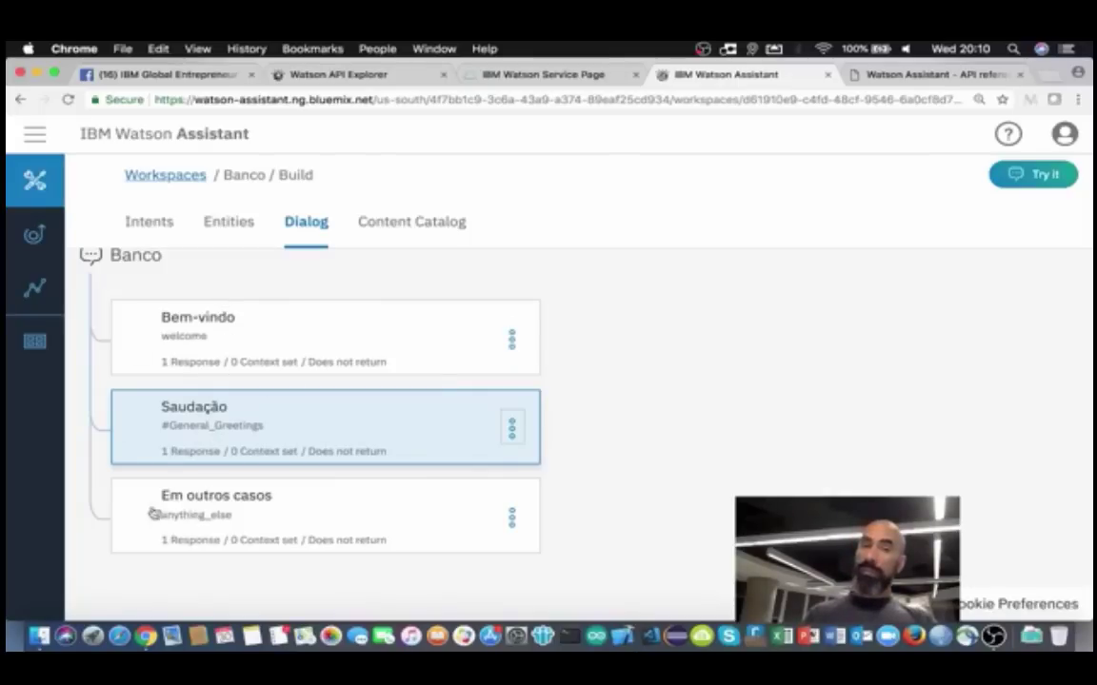
click(512, 429)
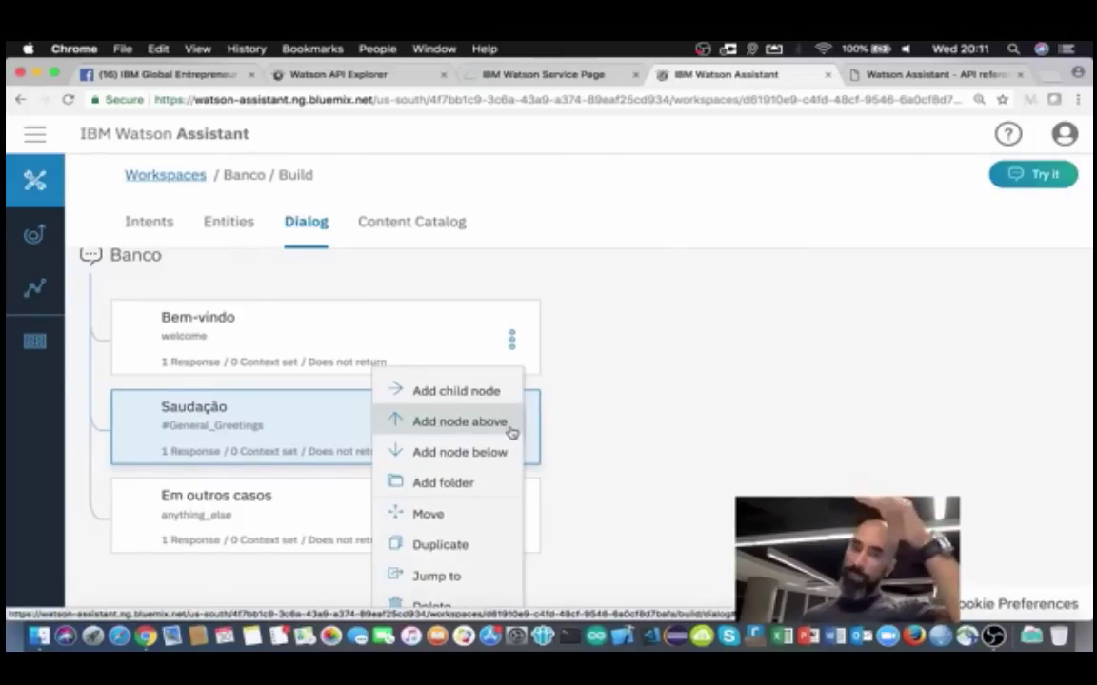
Step: Add a node below Saudação and name it Saldo
click(465, 453)
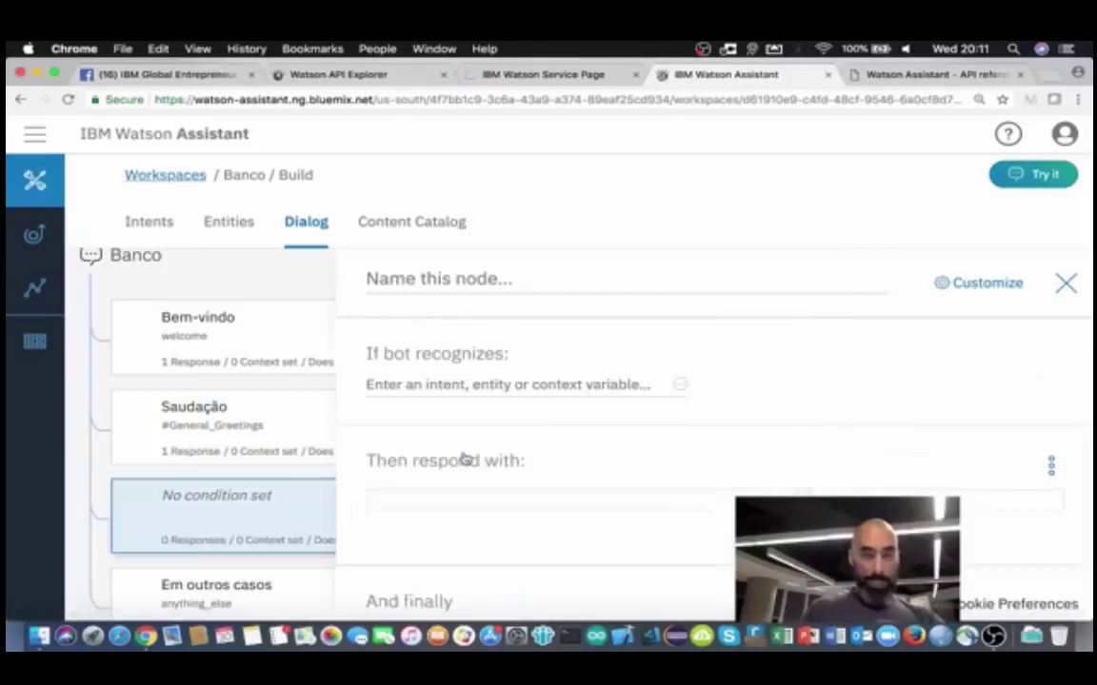
click(406, 278)
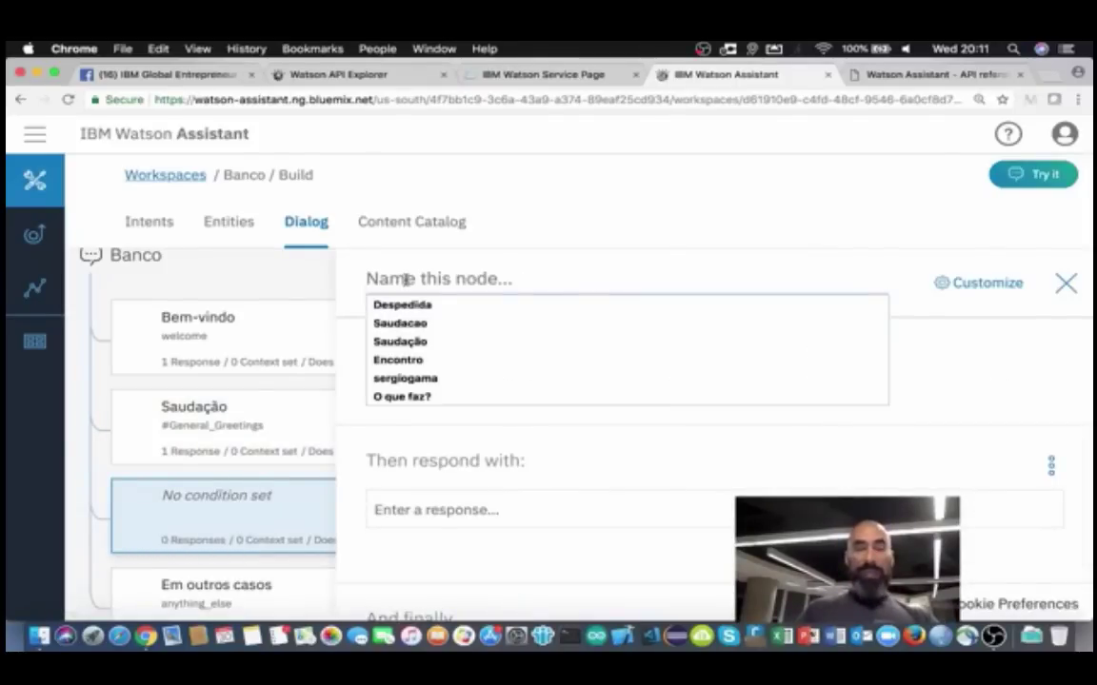
text(Saldo)
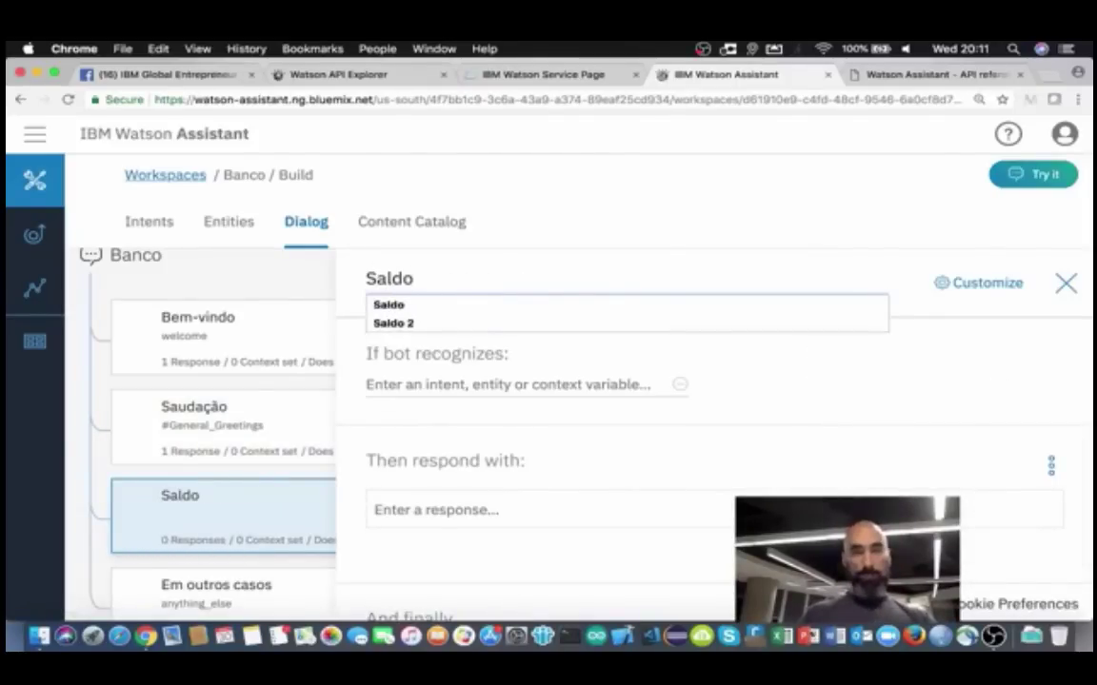
click(393, 305)
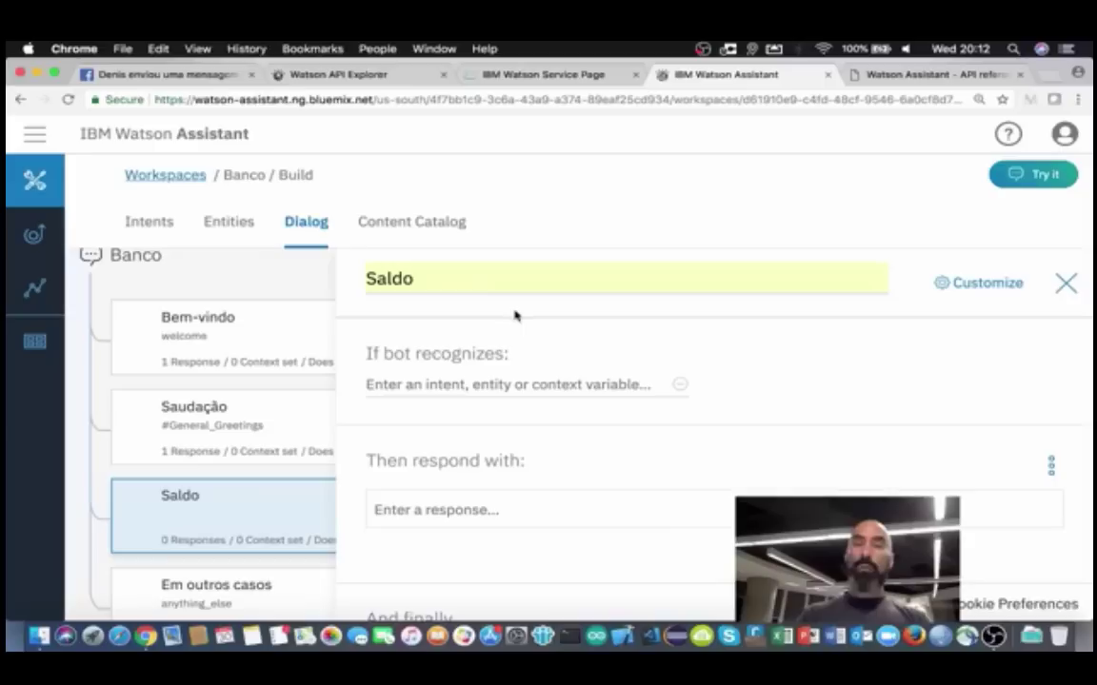
Step: Switch Slots on for the Saldo node through Customize and apply it
click(975, 289)
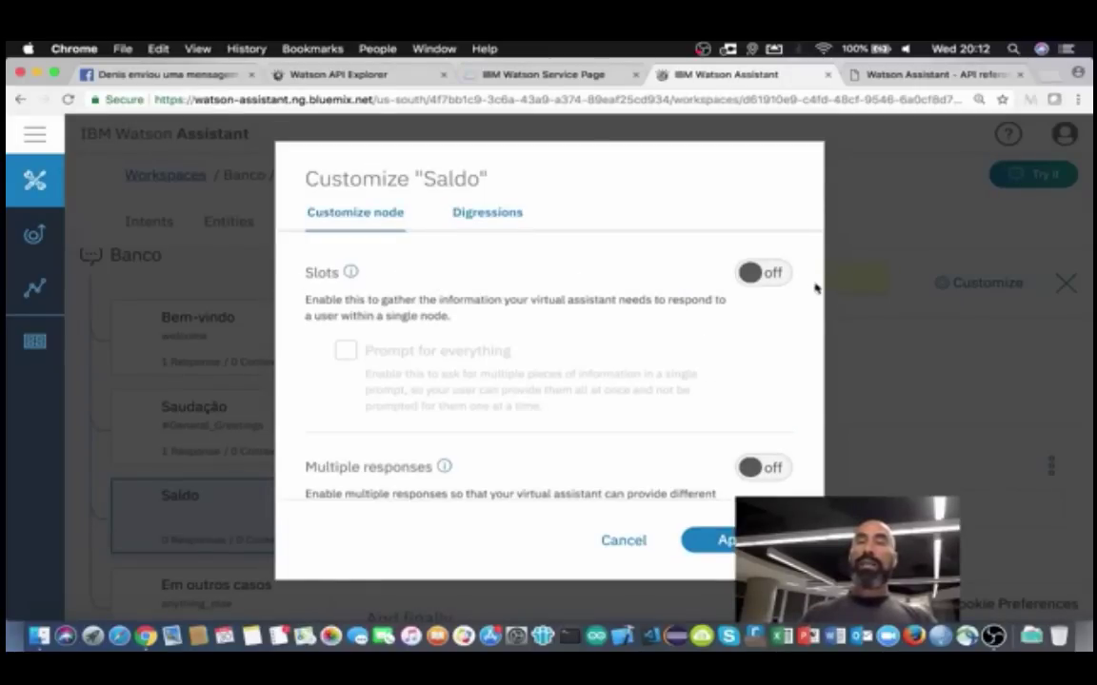
click(772, 274)
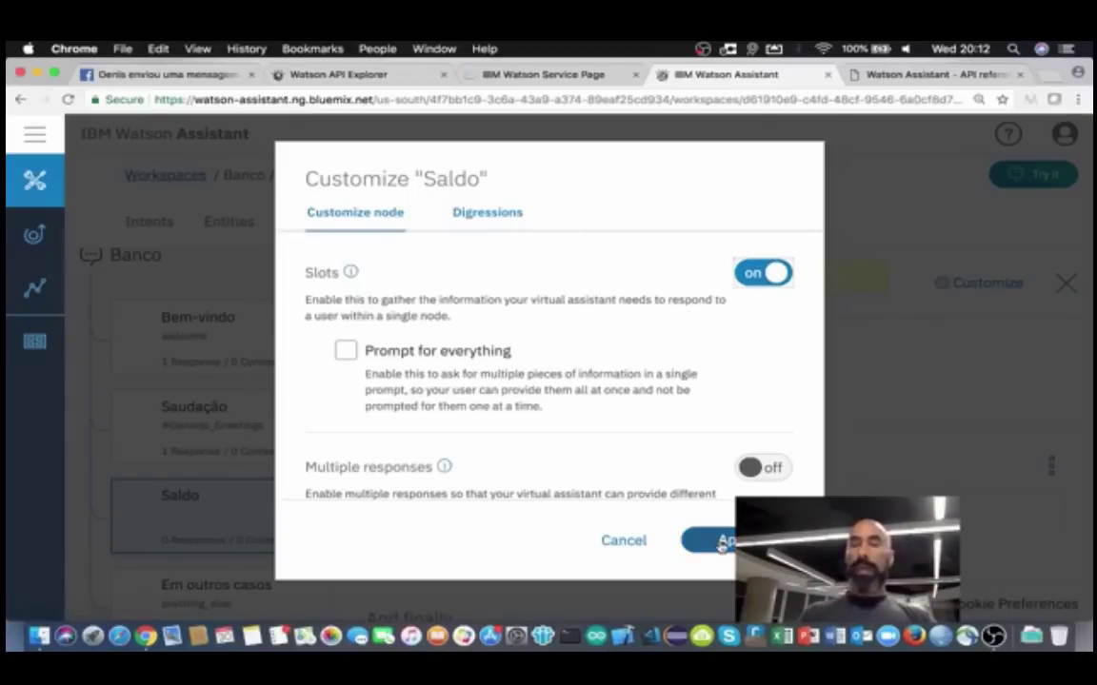
click(720, 541)
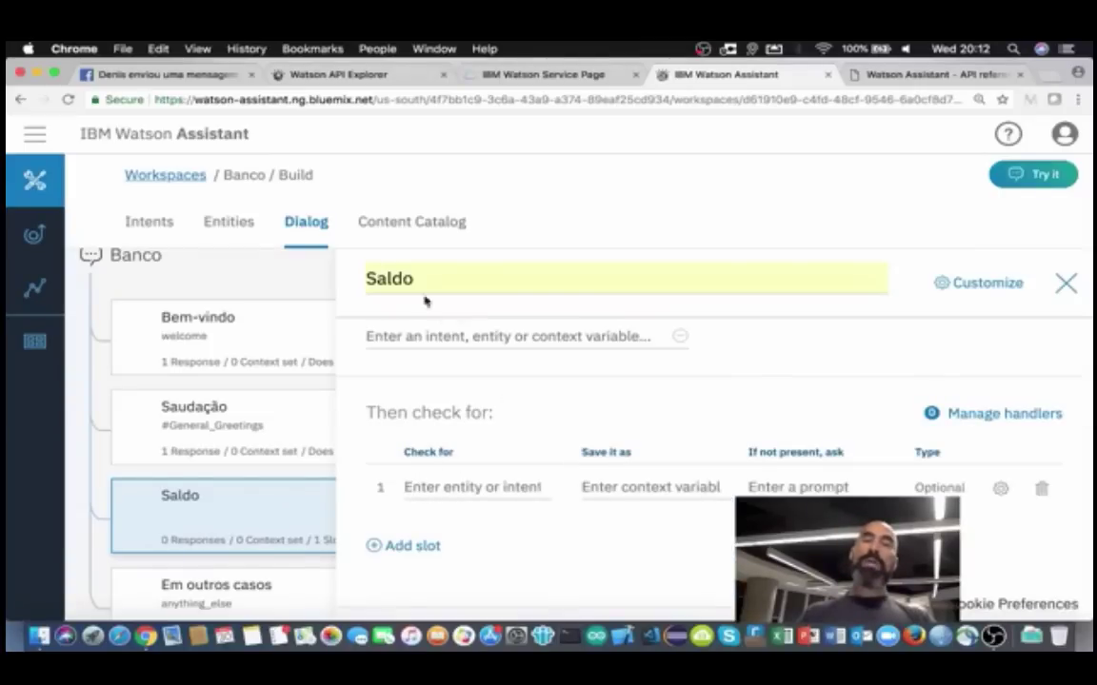
click(408, 486)
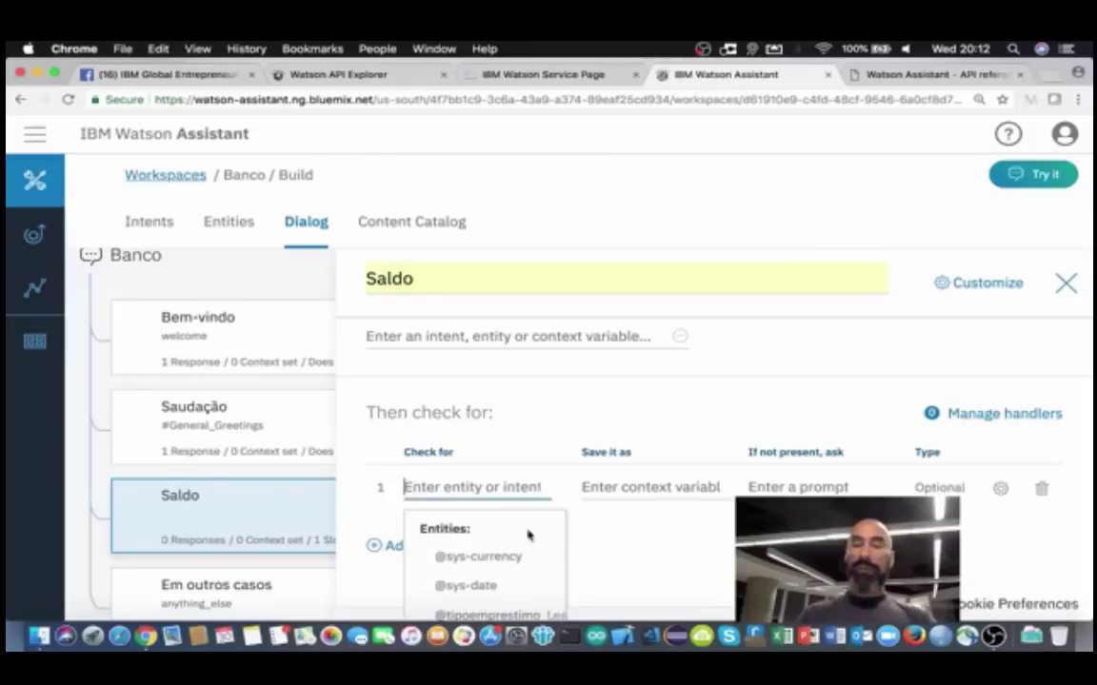
scroll(600, 543, down, 3)
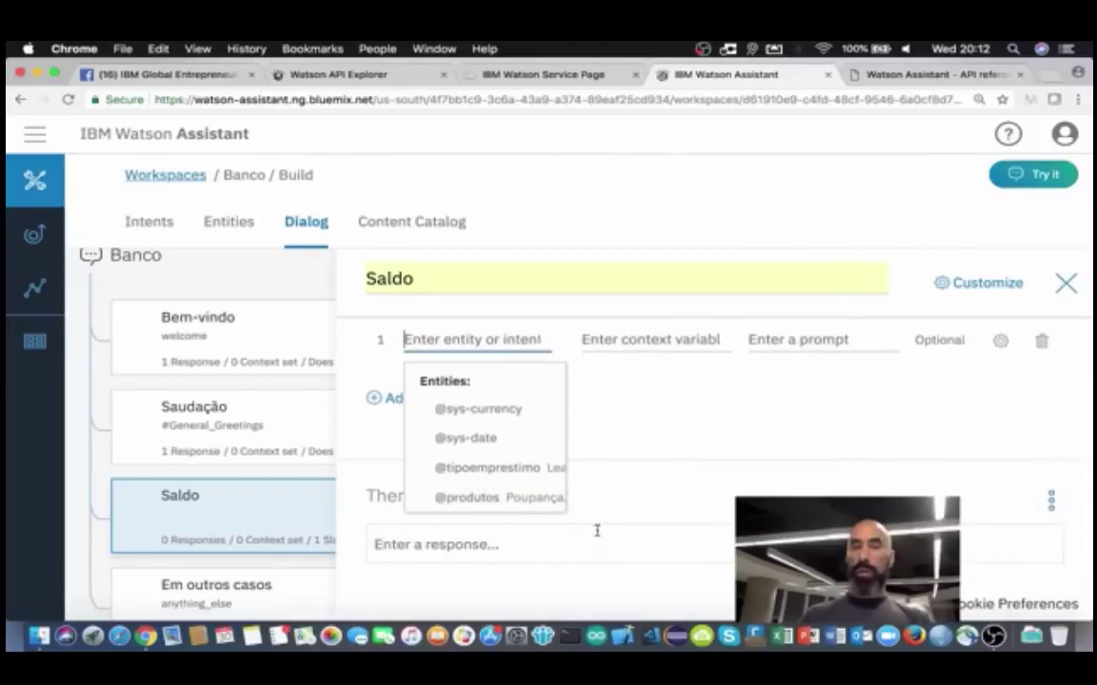
click(472, 502)
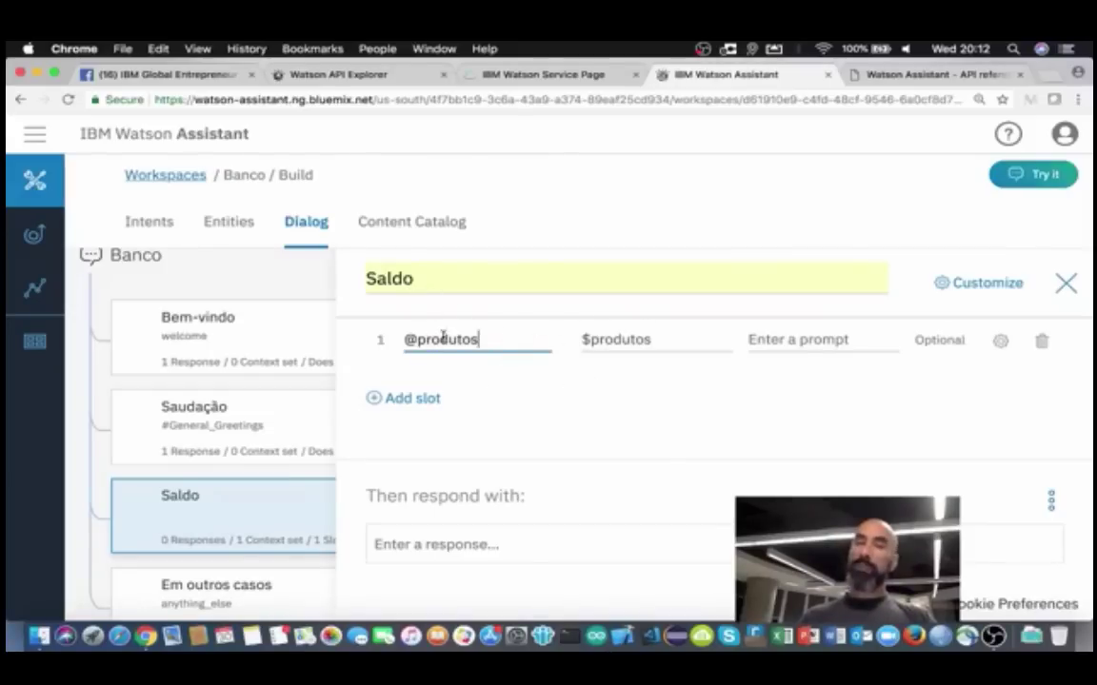
Step: Set the slot's 'If not present, ask' prompt to 'Saldo de qual produto?'
click(762, 338)
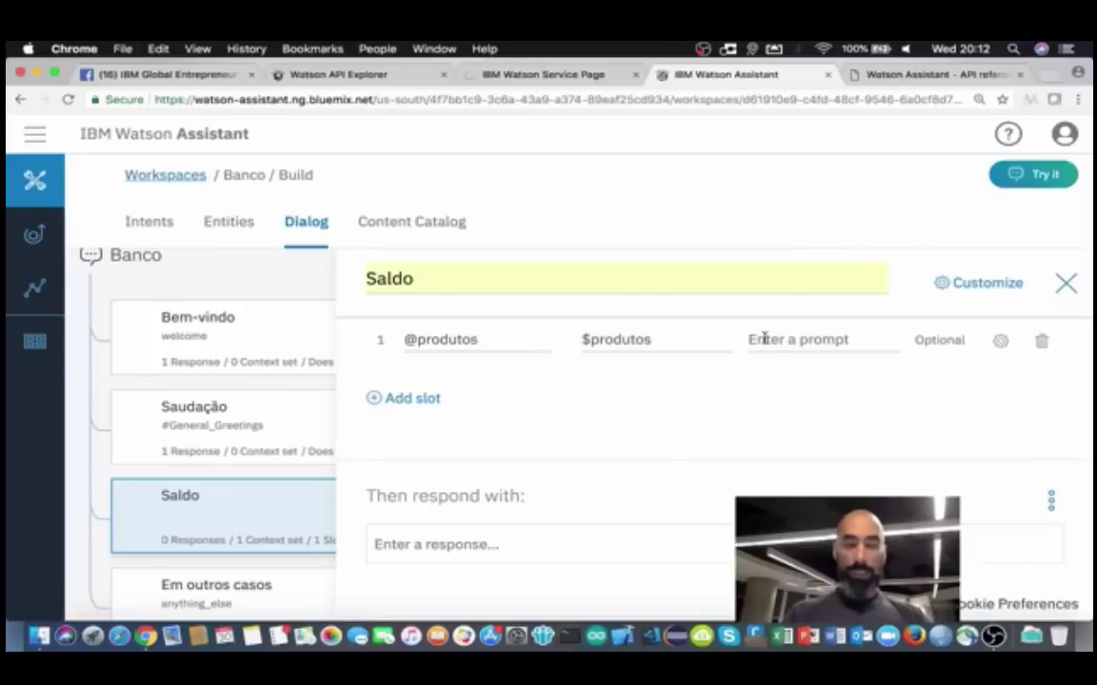
text(Q)
key(BackSpace)
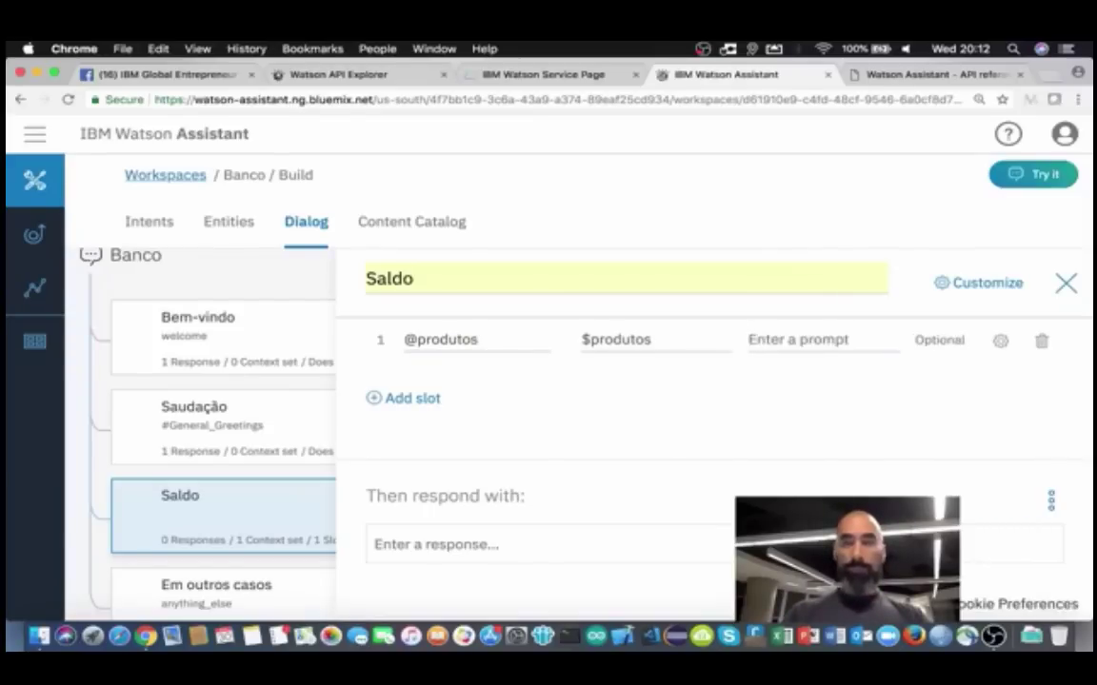
text(Da C)
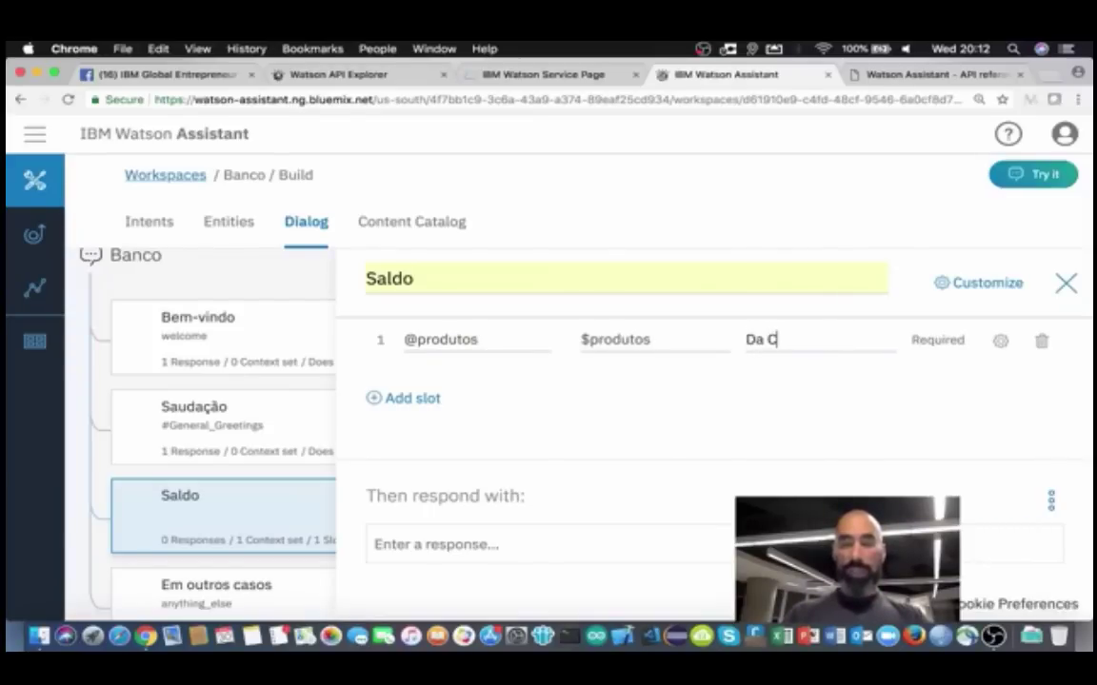
text(onta ou da )
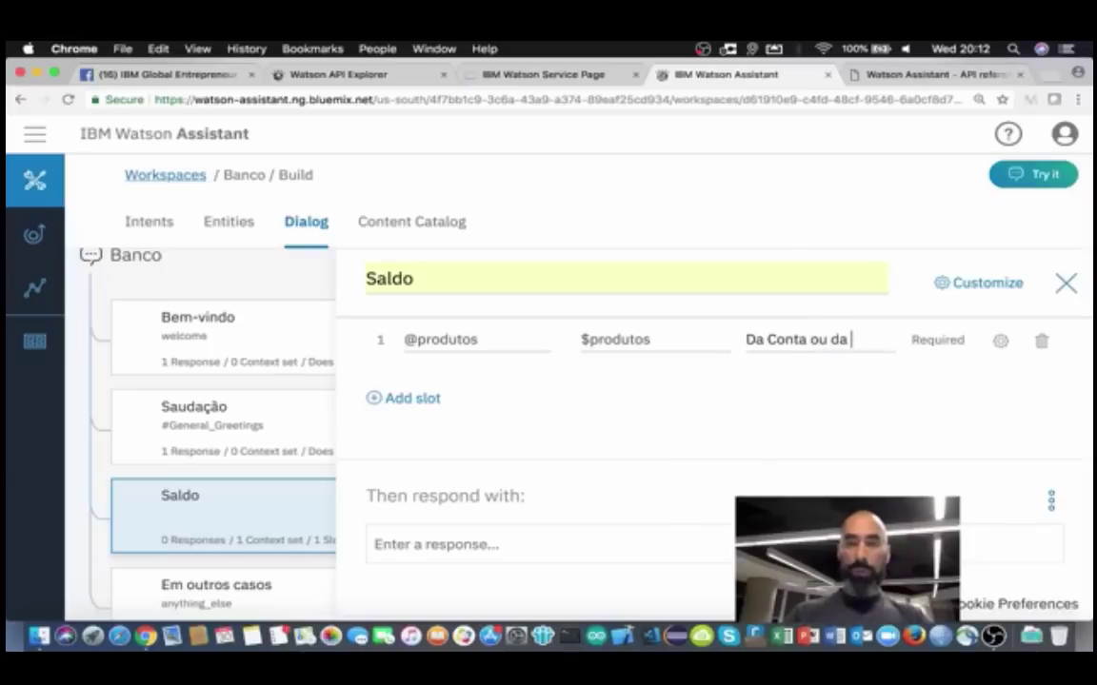
text(POupança)
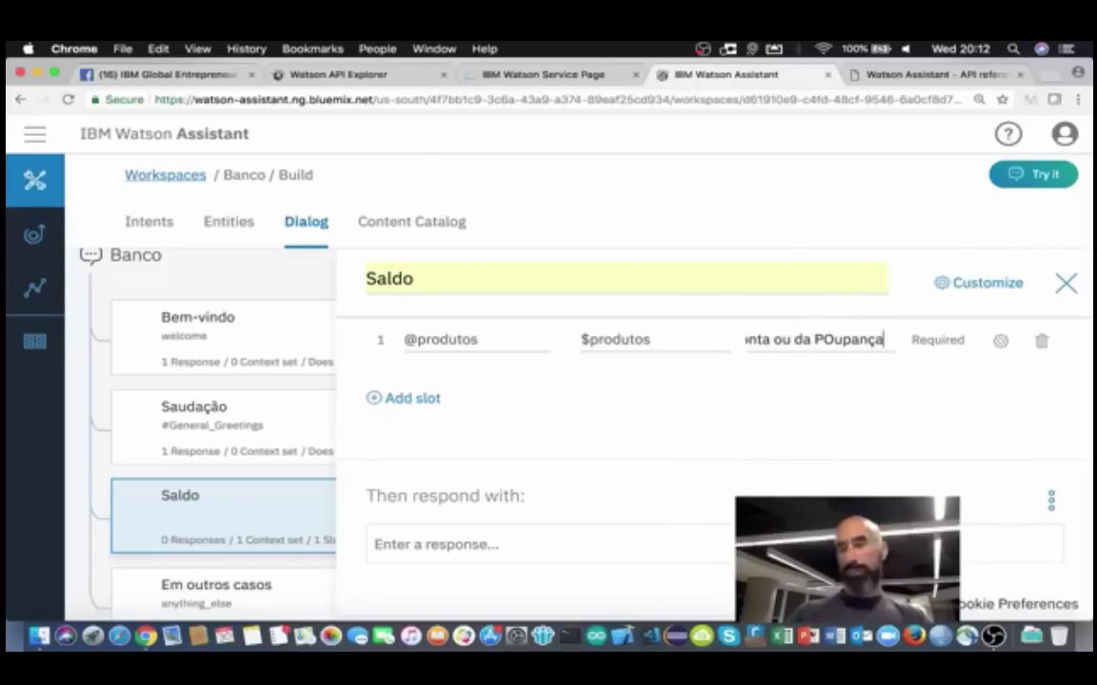
key(BackSpace)
key(BackSpace)
key(BackSpace)
key(BackSpace)
key(BackSpace)
key(BackSpace)
key(BackSpace)
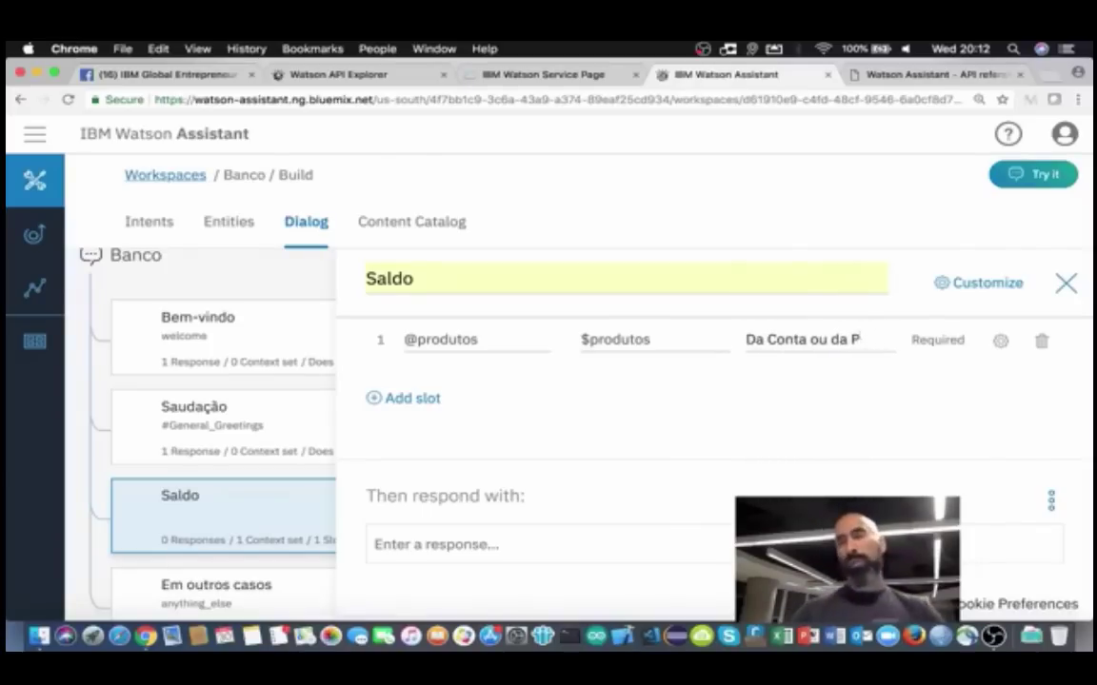
text(oupan)
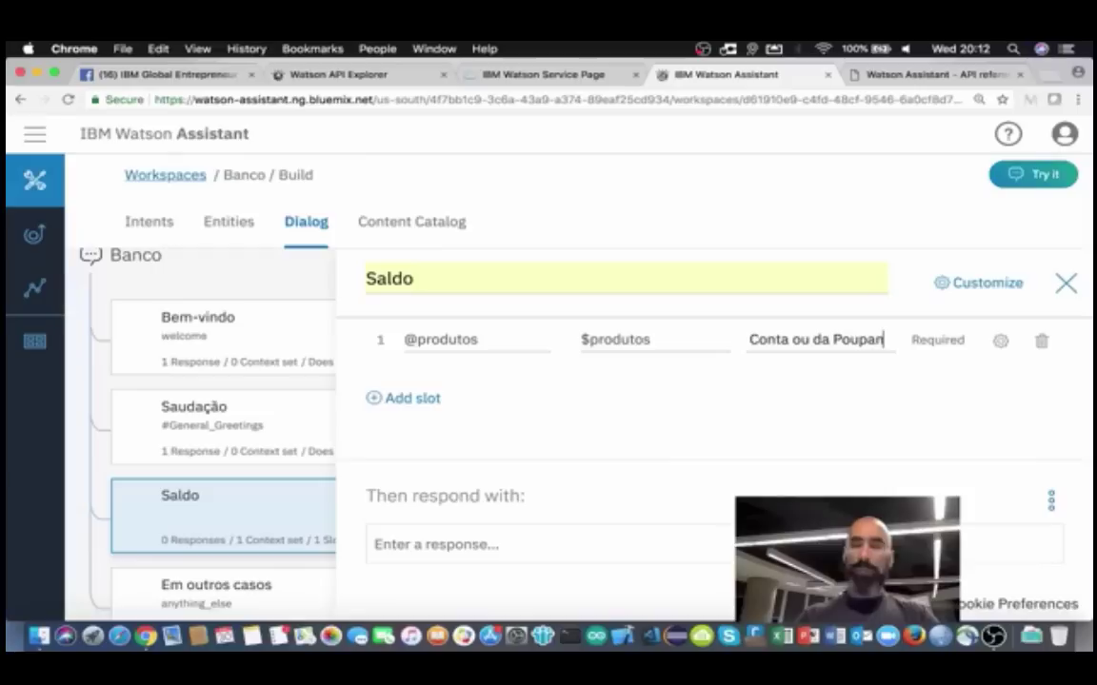
text(ça)
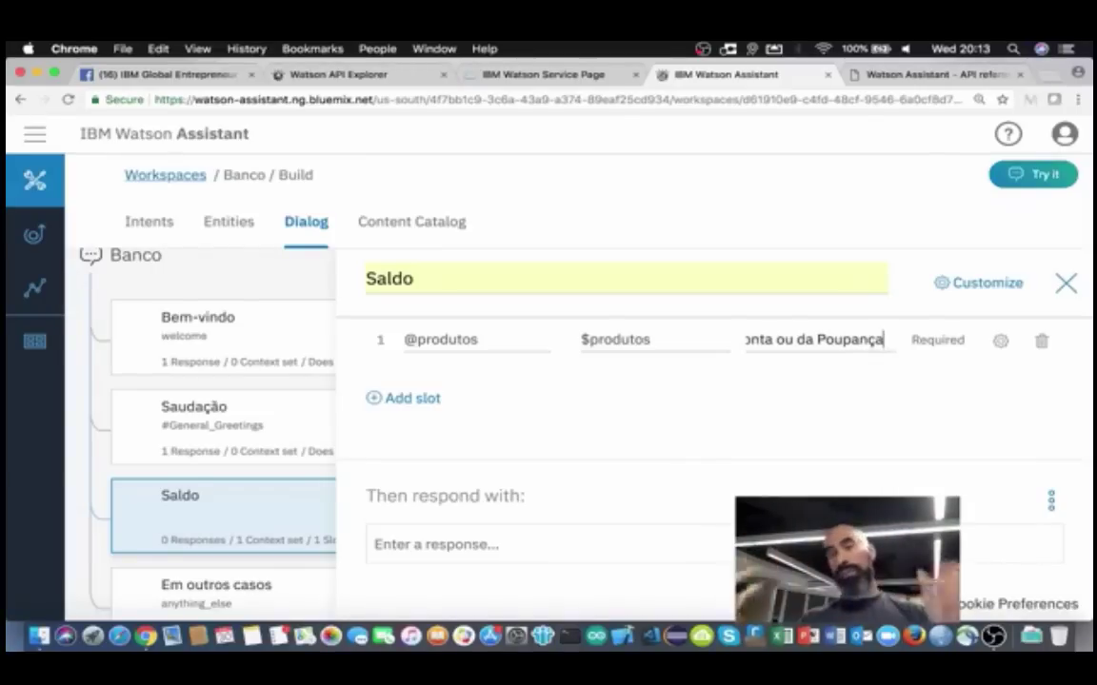
key(BackSpace)
key(BackSpace)
key(BackSpace)
key(BackSpace)
key(BackSpace)
key(BackSpace)
key(BackSpace)
key(BackSpace)
key(BackSpace)
key(BackSpace)
key(BackSpace)
key(BackSpace)
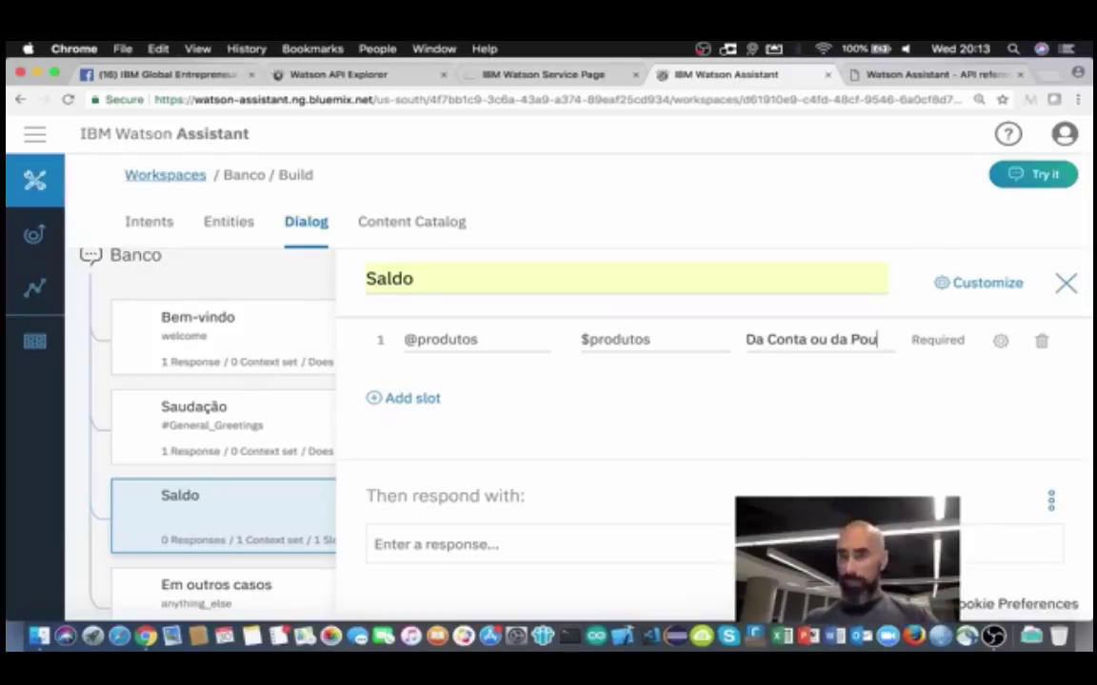
key(BackSpace)
key(BackSpace)
key(BackSpace)
key(BackSpace)
key(BackSpace)
key(BackSpace)
key(BackSpace)
key(BackSpace)
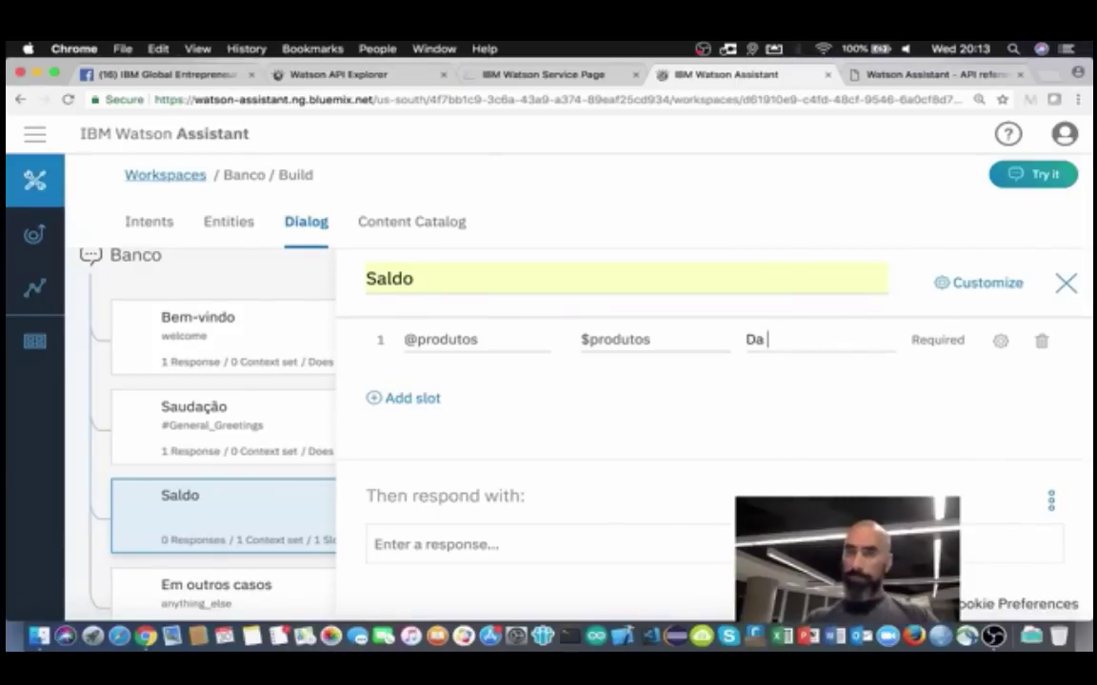
key(BackSpace)
text(Saldo)
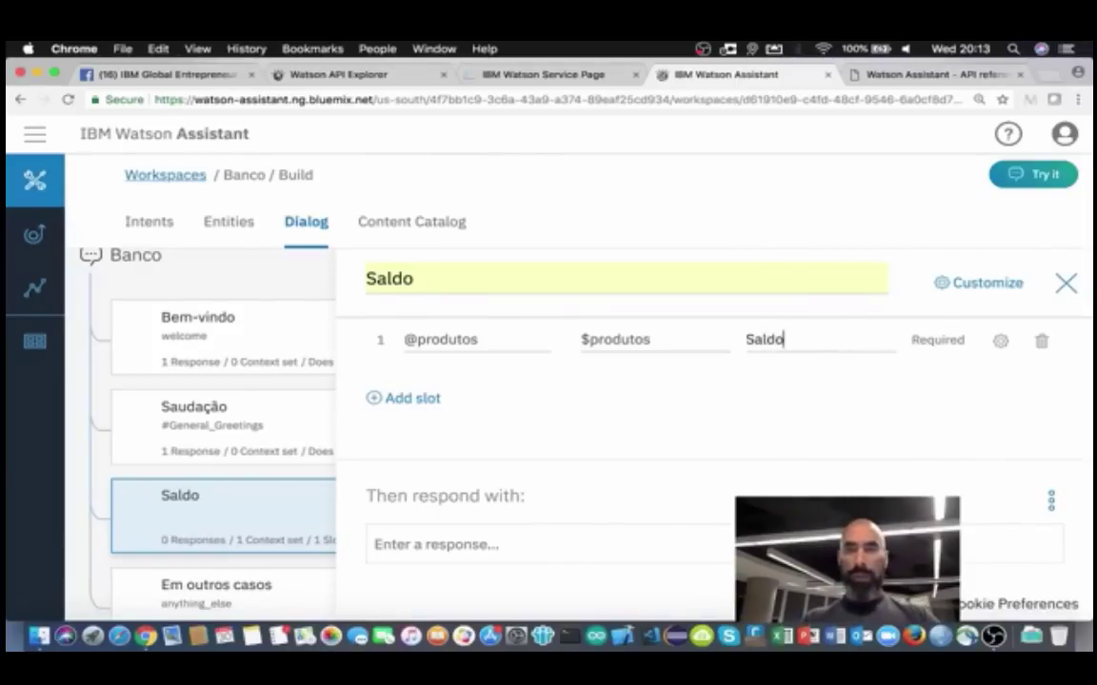
text( de qual produto?)
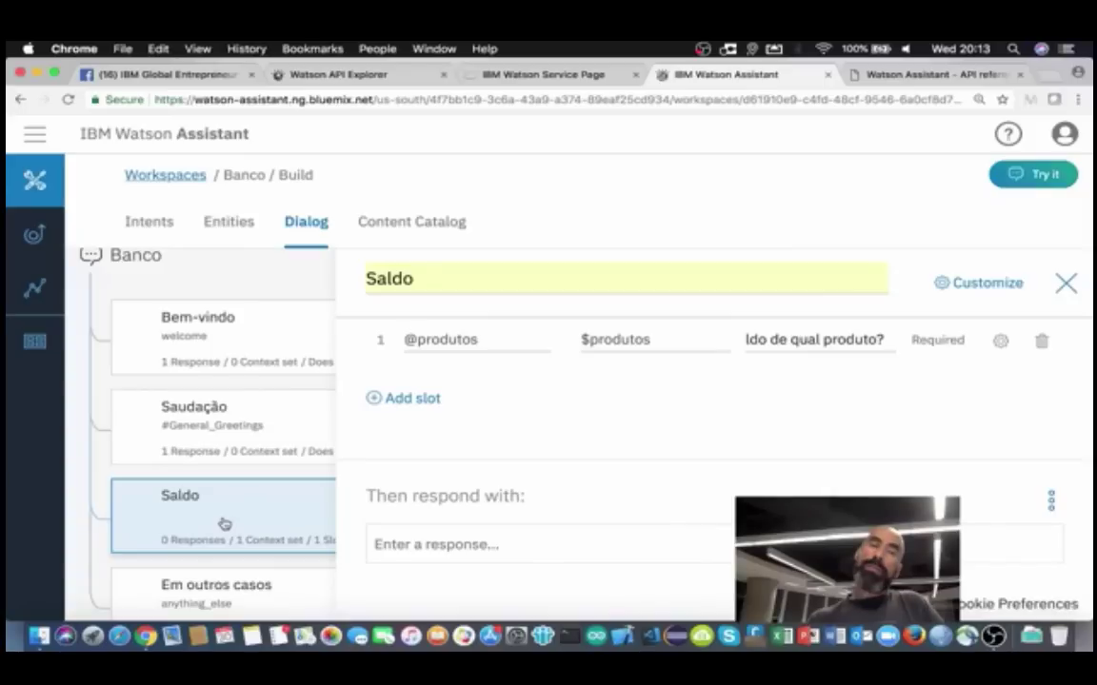
Step: Set the Saldo node's condition to the #saldo intent
scroll(538, 391, up, 3)
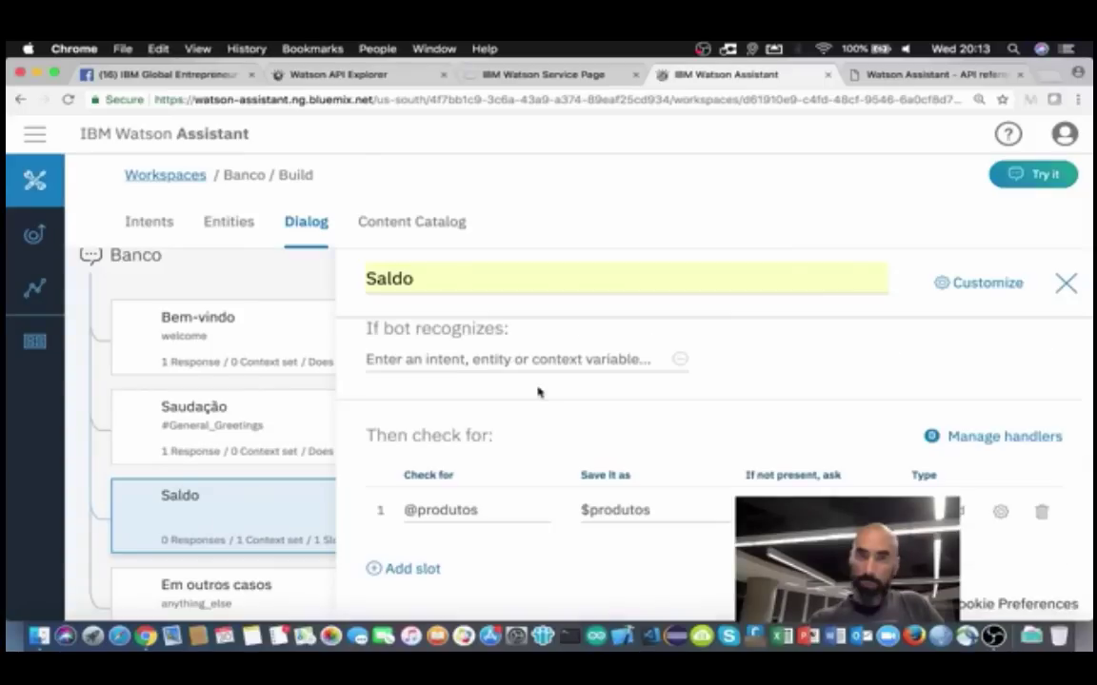
scroll(539, 391, up, 1)
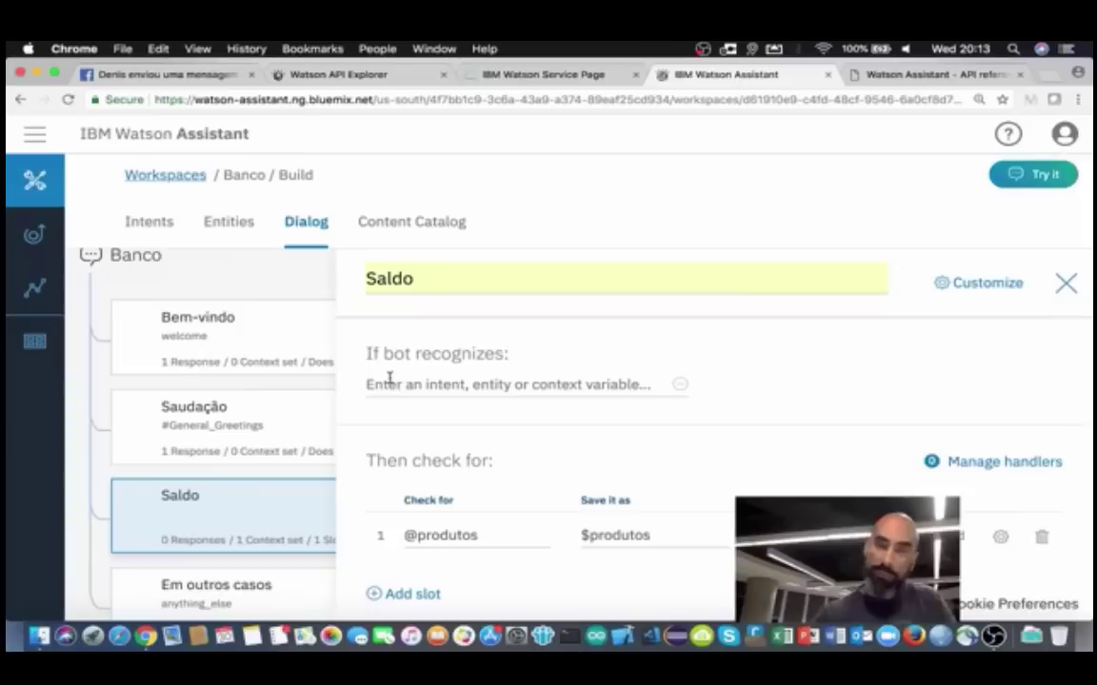
click(370, 385)
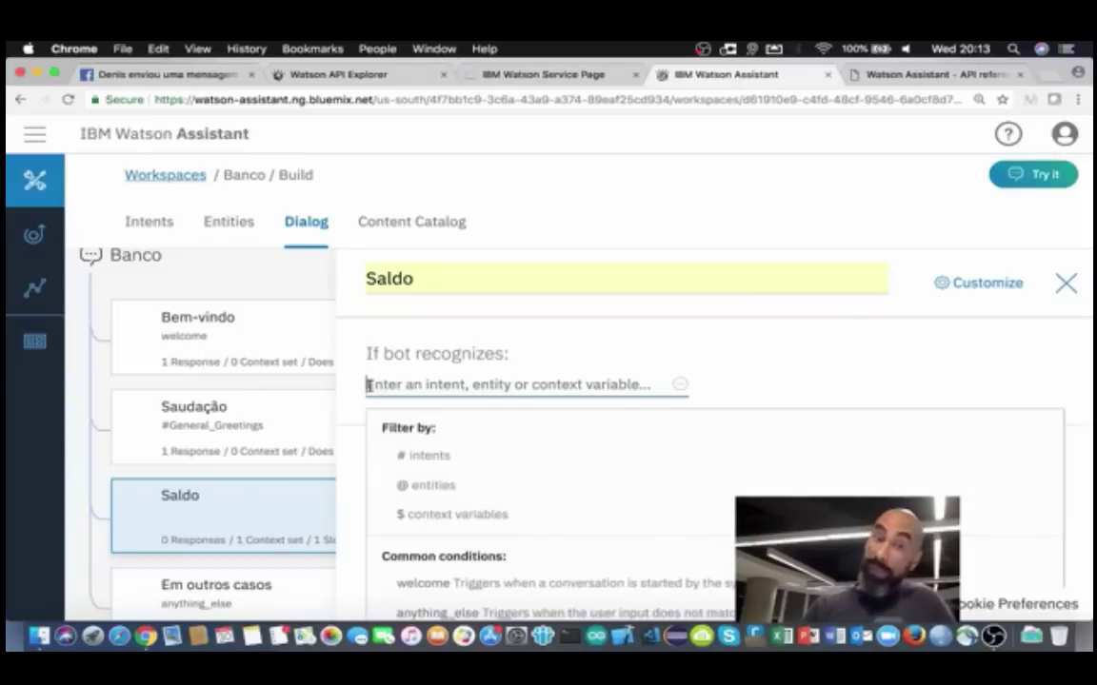
click(415, 461)
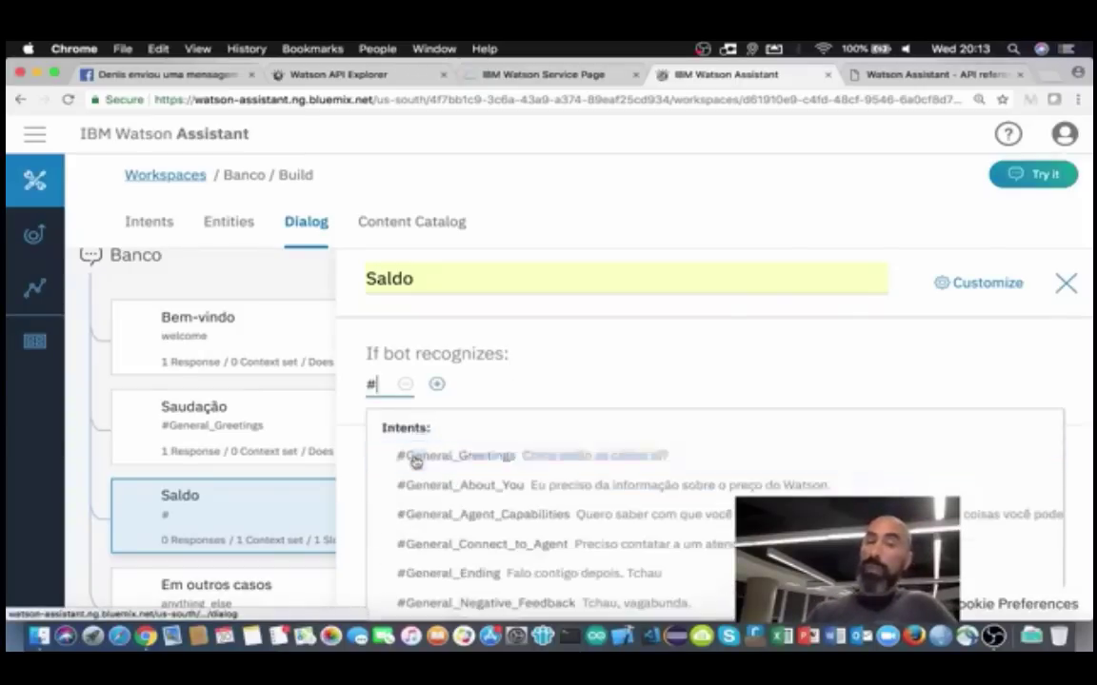
scroll(445, 481, down, 2)
scroll(449, 478, down, 5)
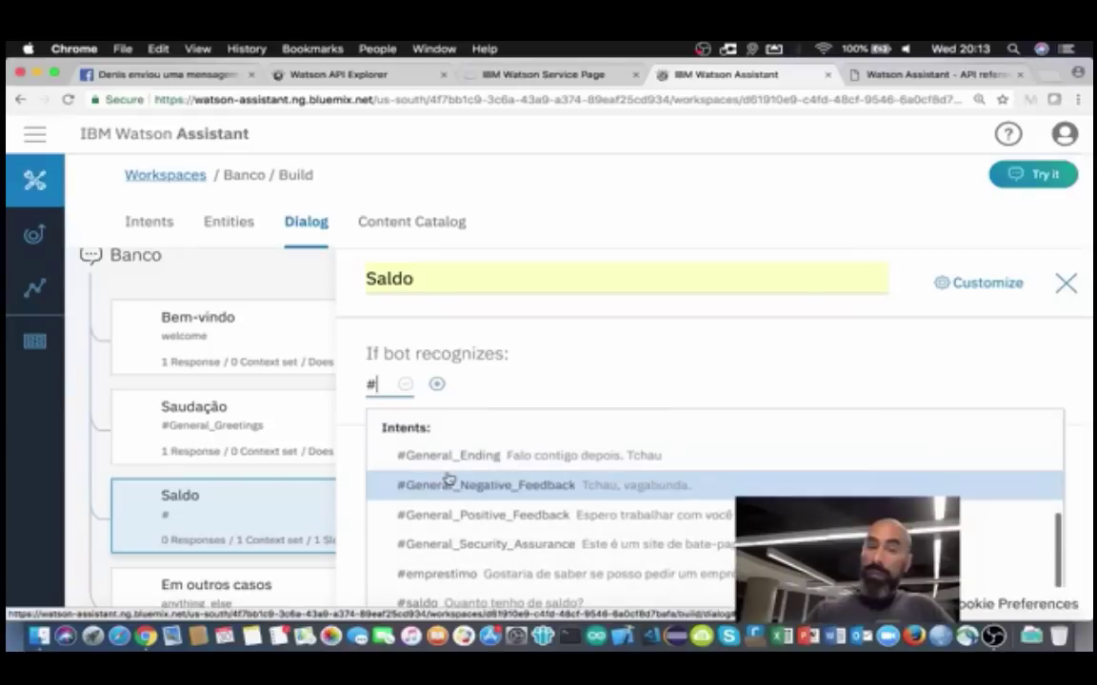
click(422, 411)
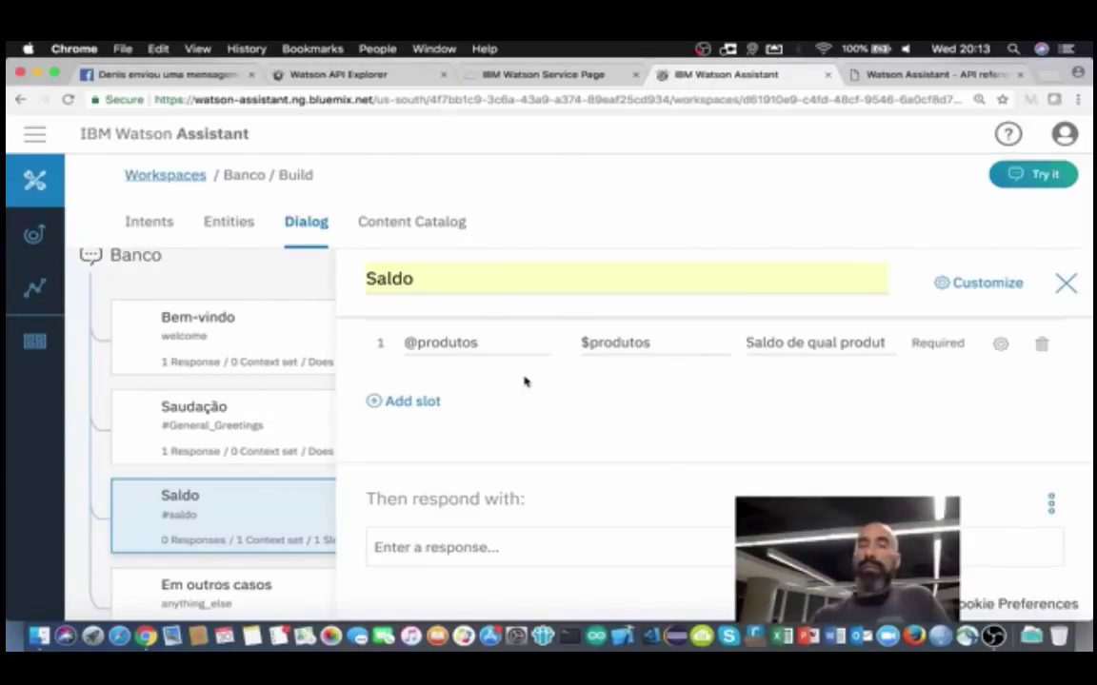
Step: Check the slot's $produtos variable name
scroll(523, 382, up, 4)
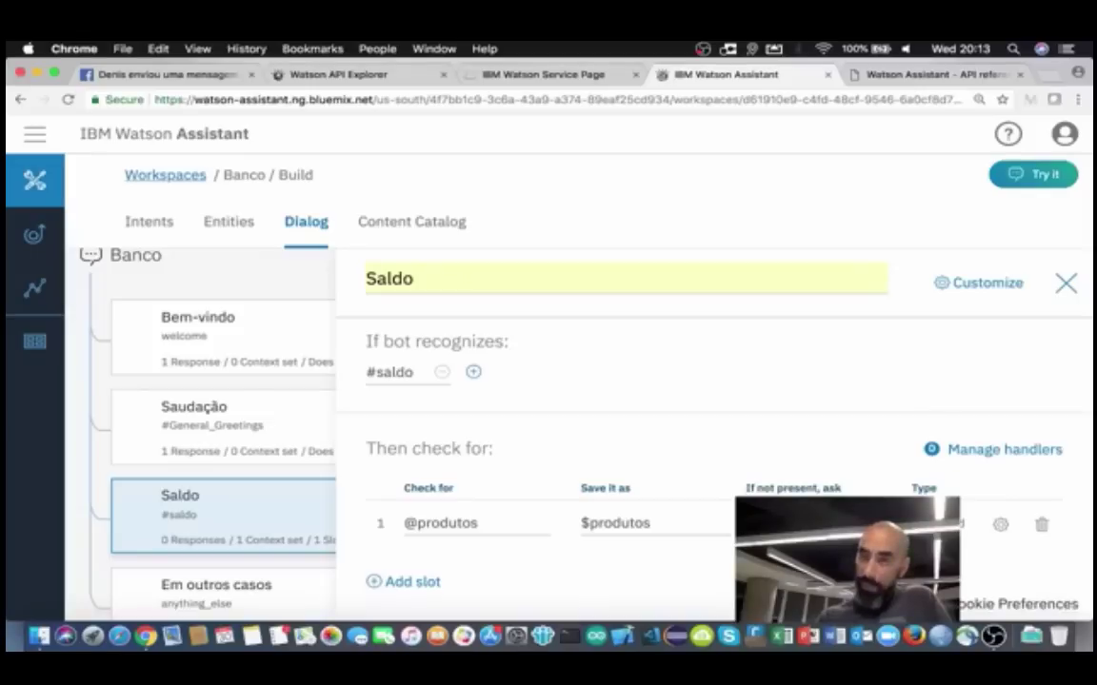
scroll(656, 541, down, 2)
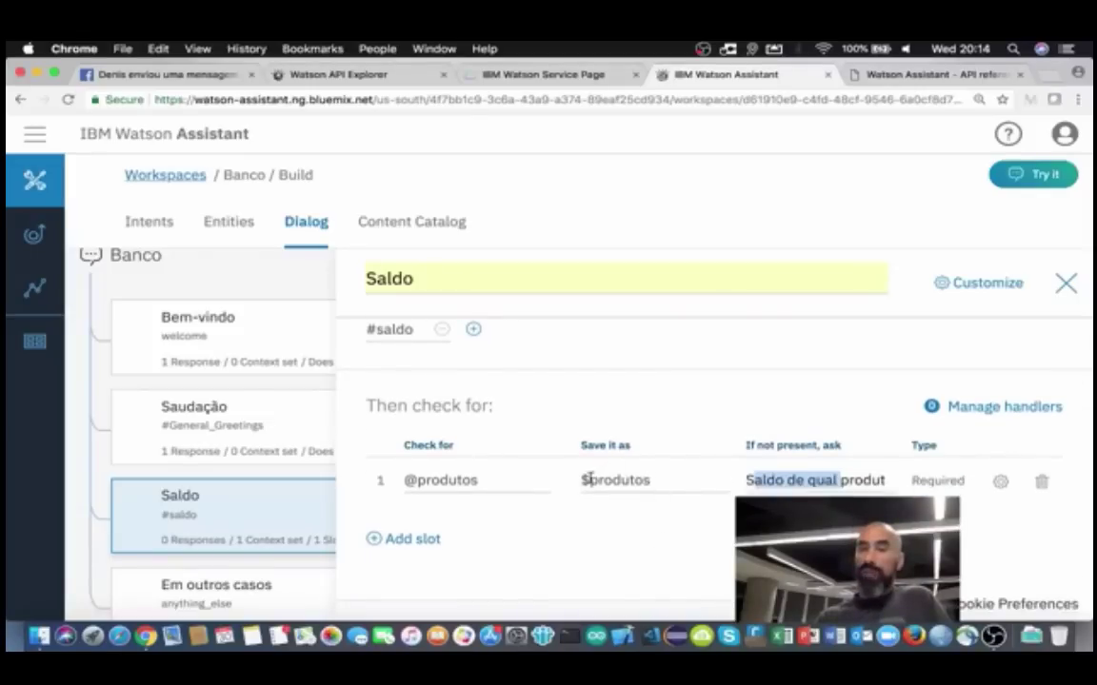
drag(581, 480, 649, 480)
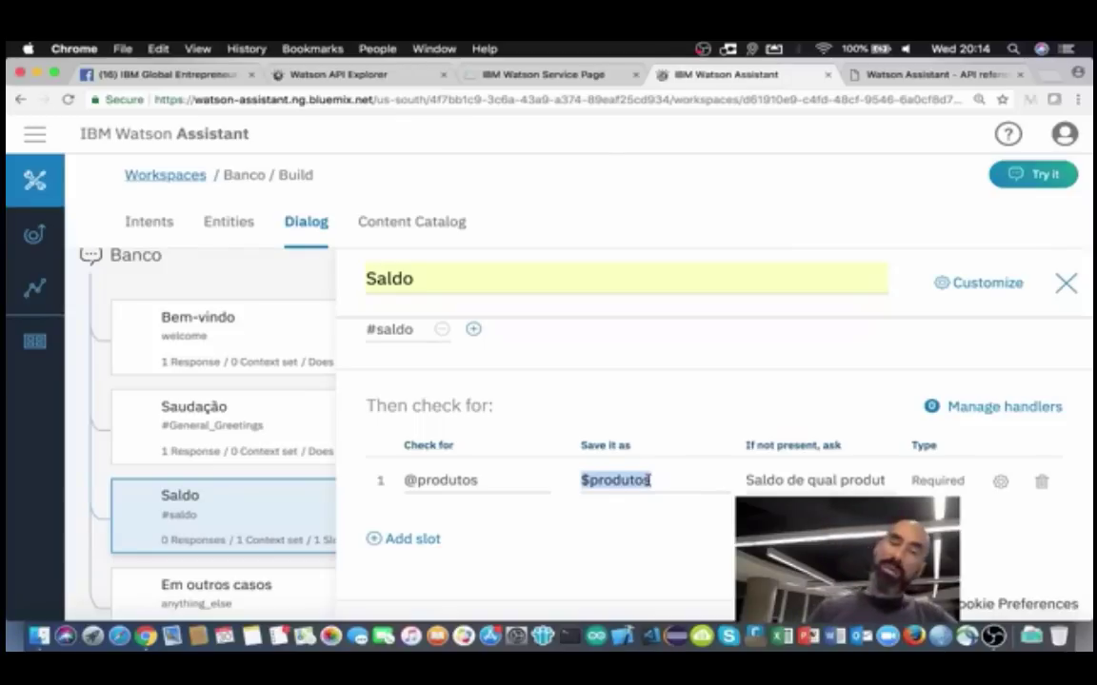
click(651, 481)
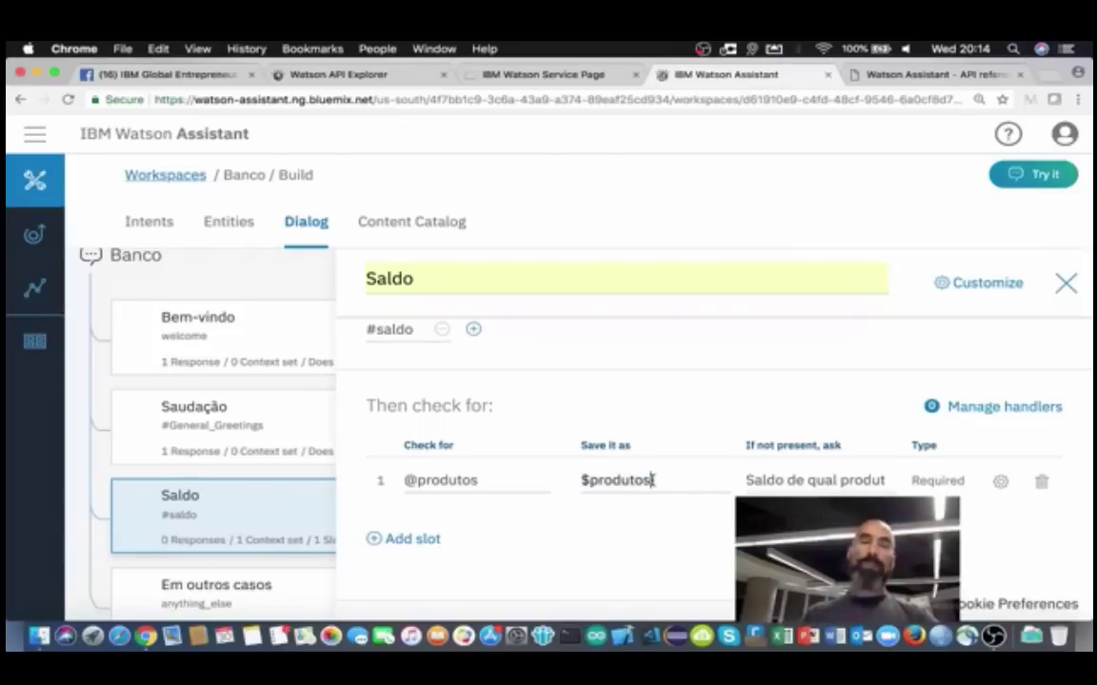
scroll(652, 481, down, 2)
scroll(652, 480, down, 1)
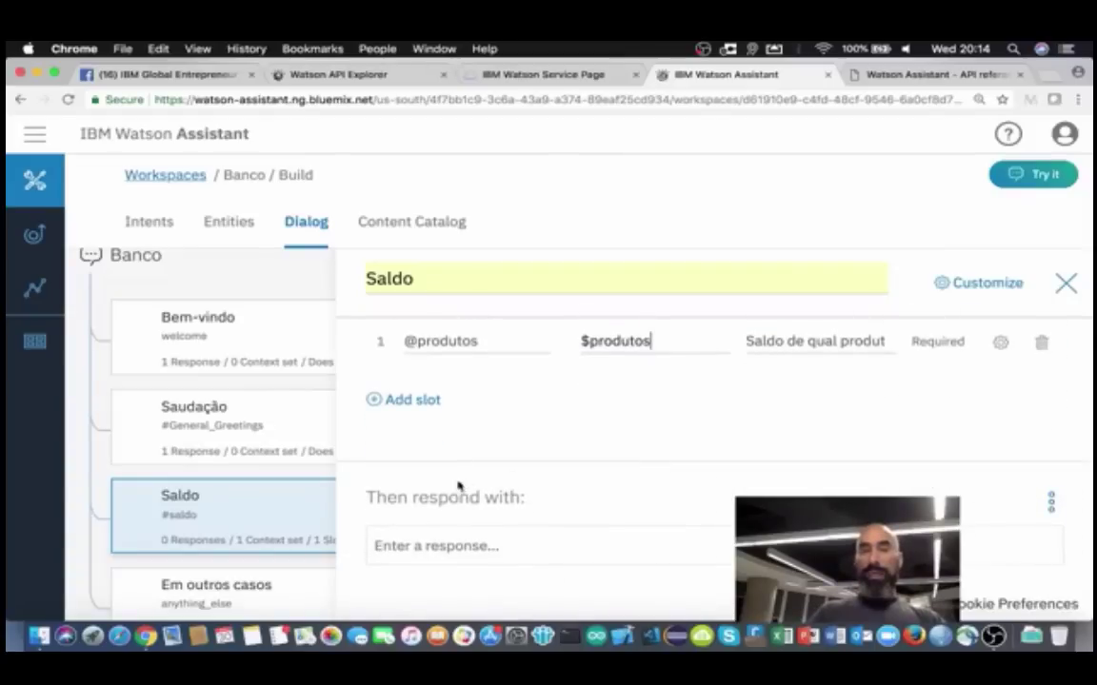
Step: Type the Saldo reply 'Perfeito! O saldo de sua conta é de R$ 1.000,00'
click(395, 547)
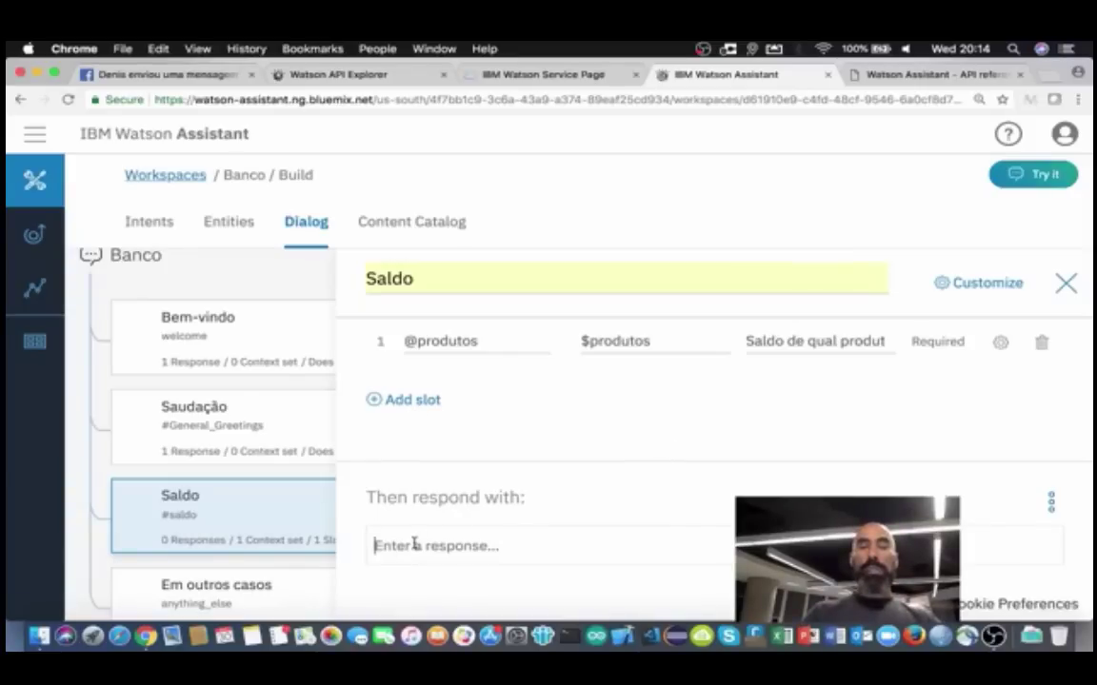
text(Perf)
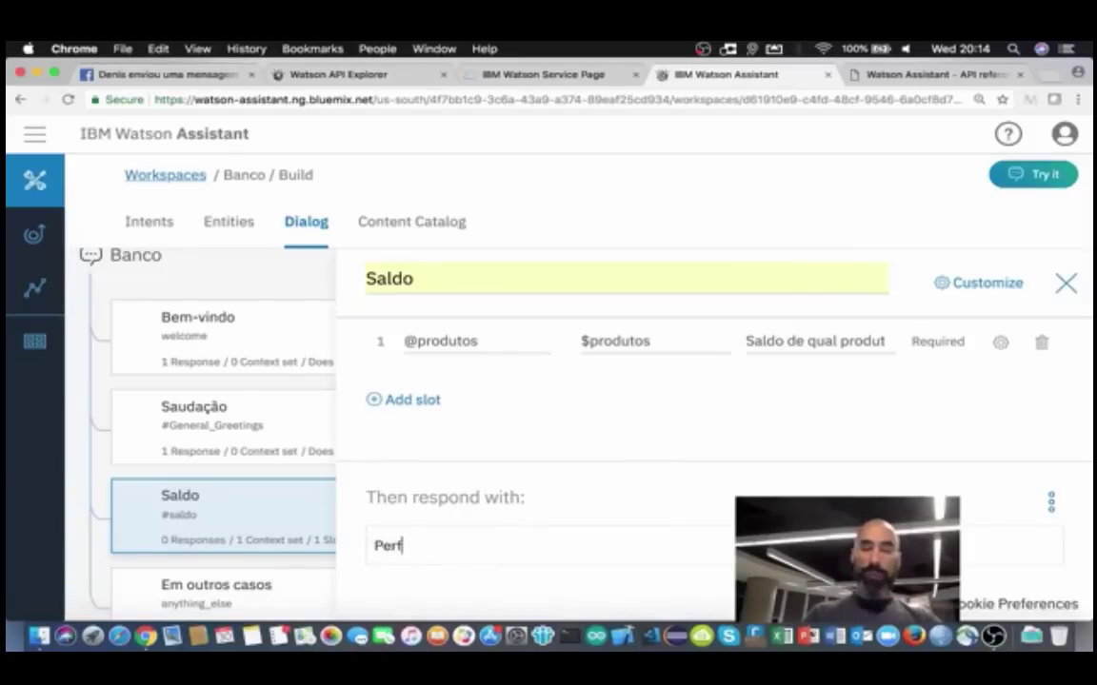
text(eito! O s)
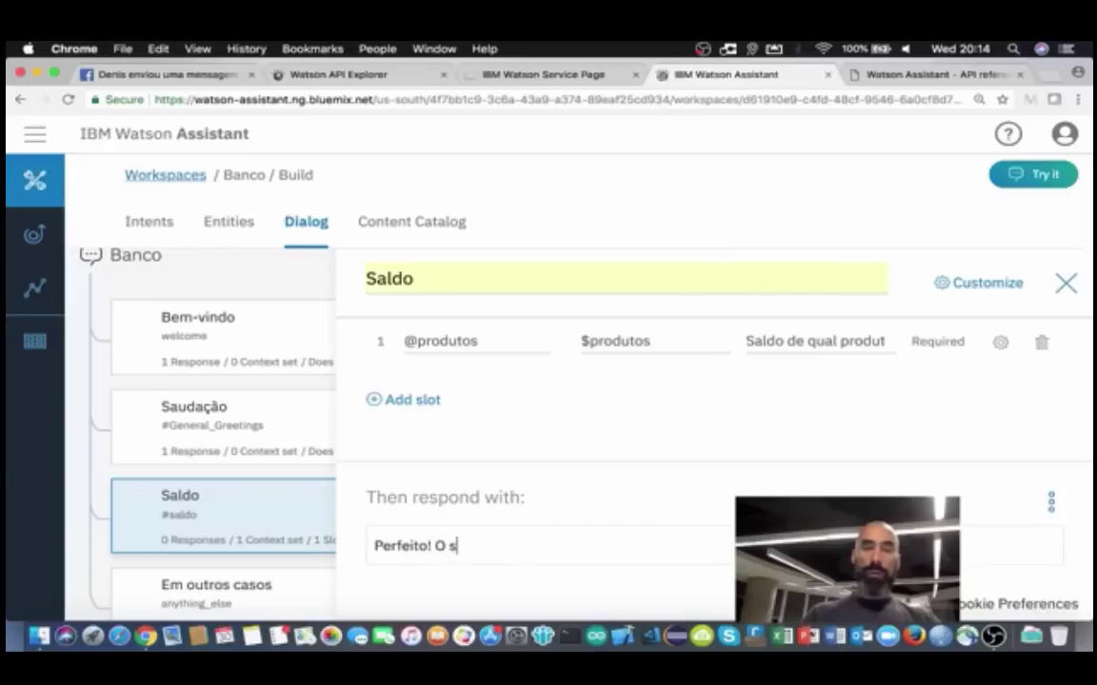
text(aldo de sua con)
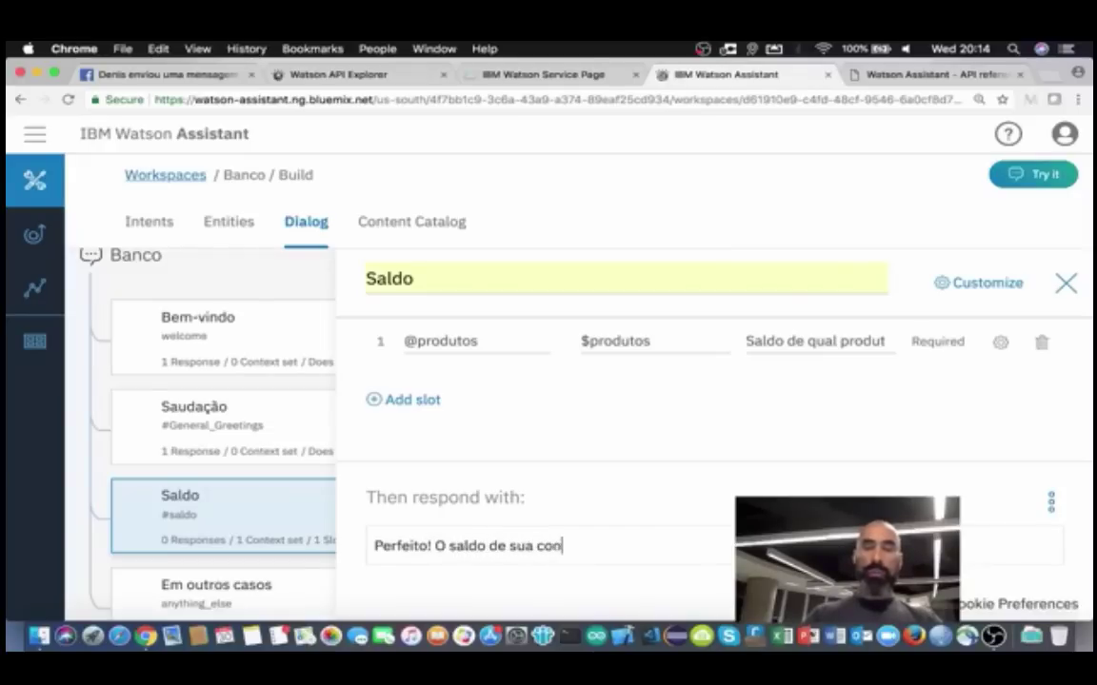
text(ta é de)
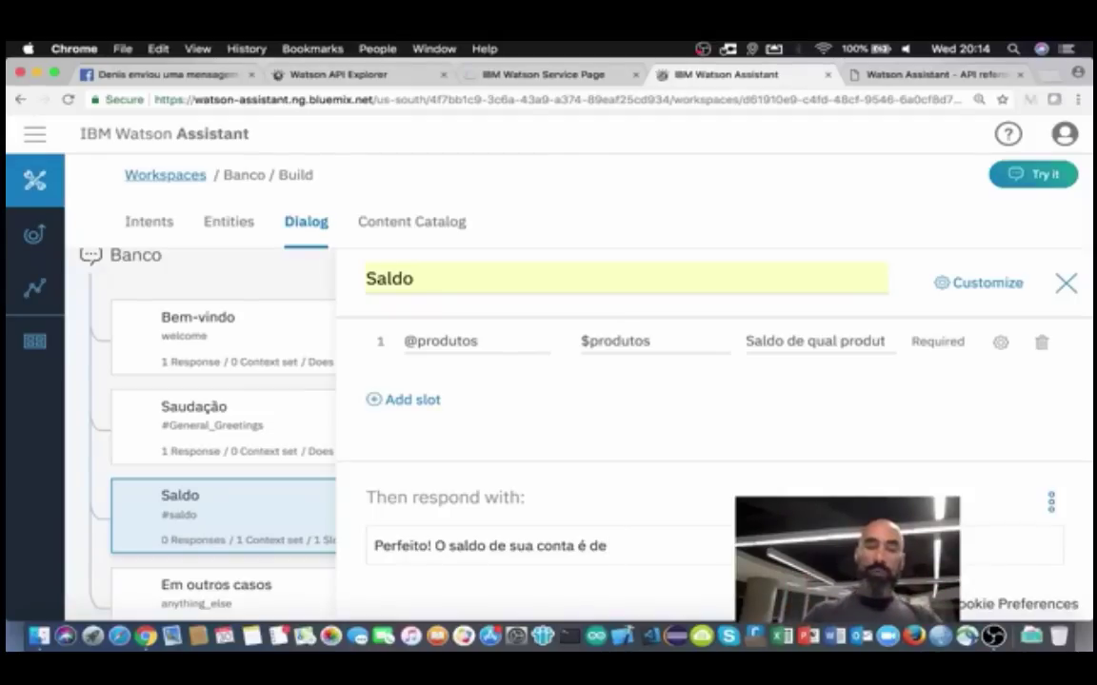
text(R4)
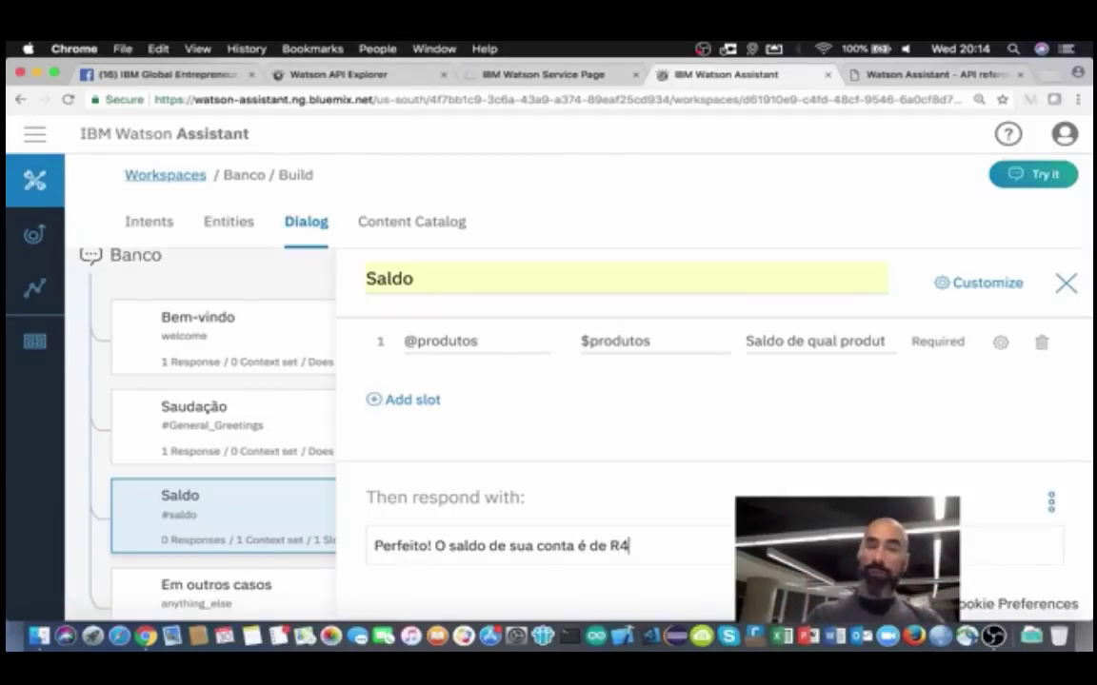
key(BackSpace)
text($ 1)
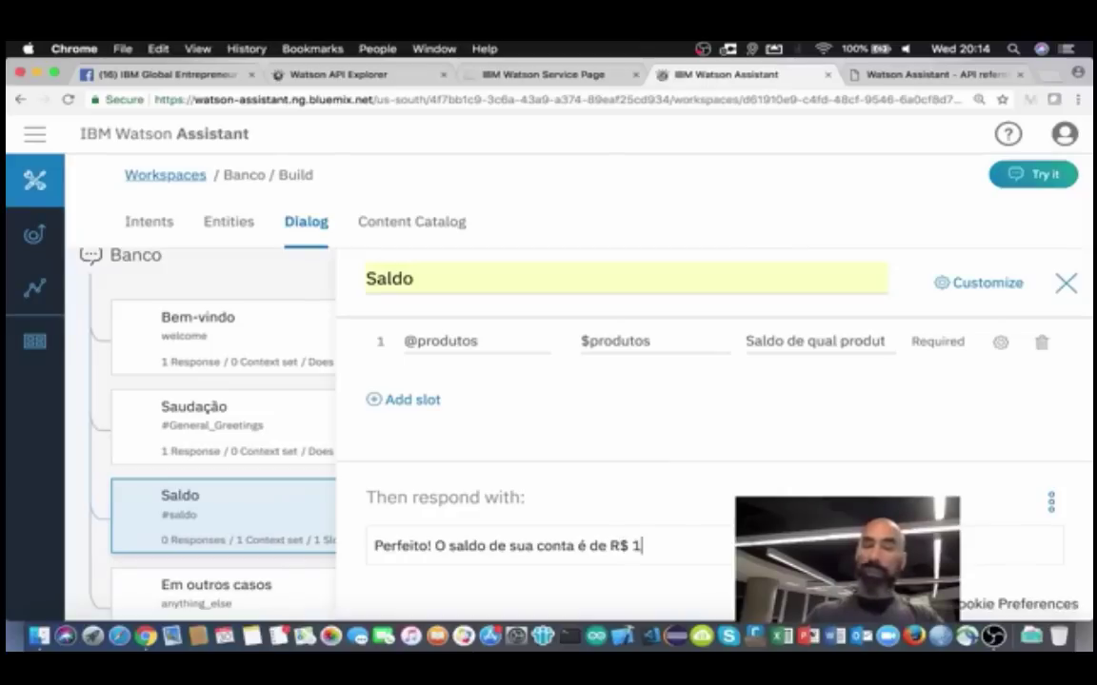
text(.000,)
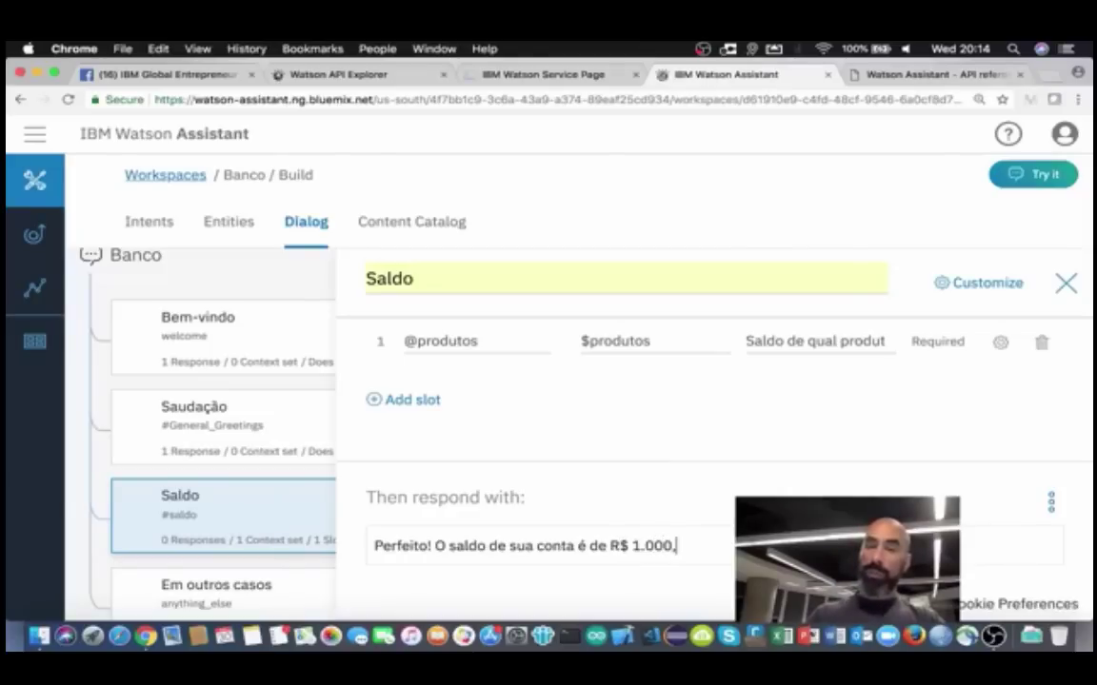
text(00)
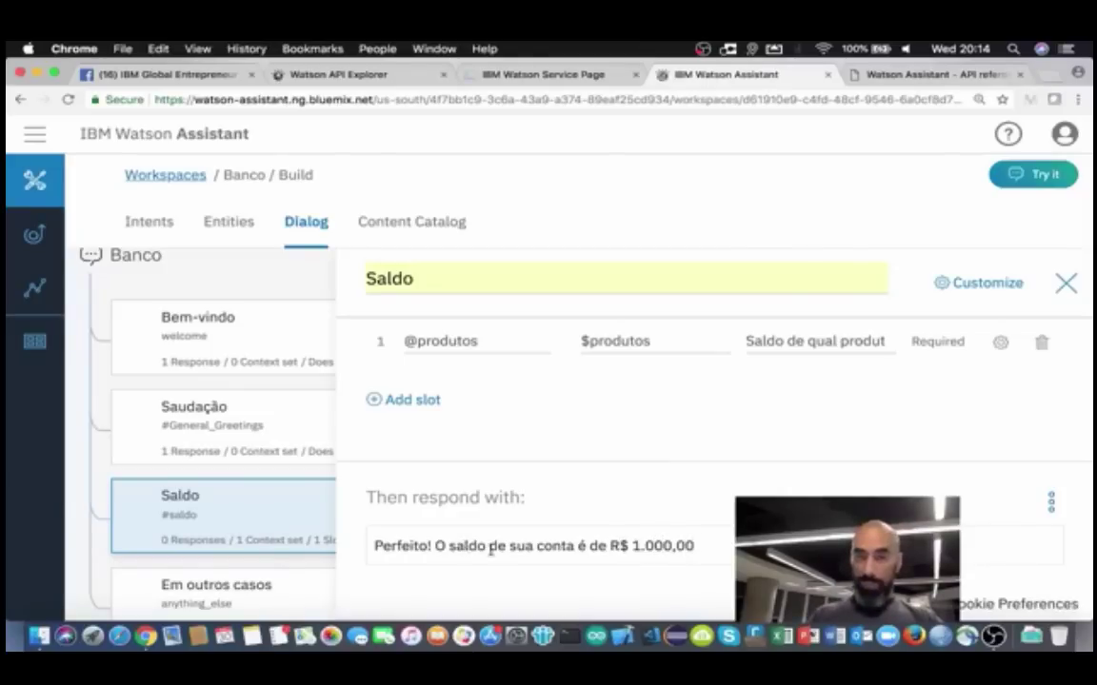
Step: Replace 'conta' with $produtos in the Saldo reply and close the editor
drag(536, 548, 572, 542)
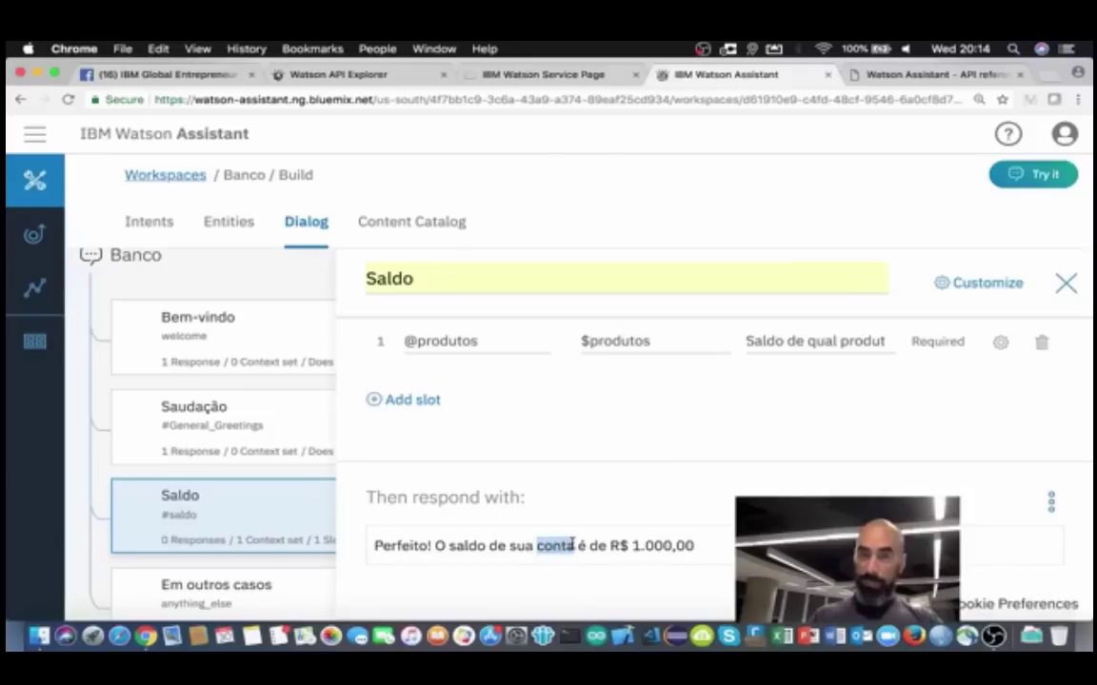
text($)
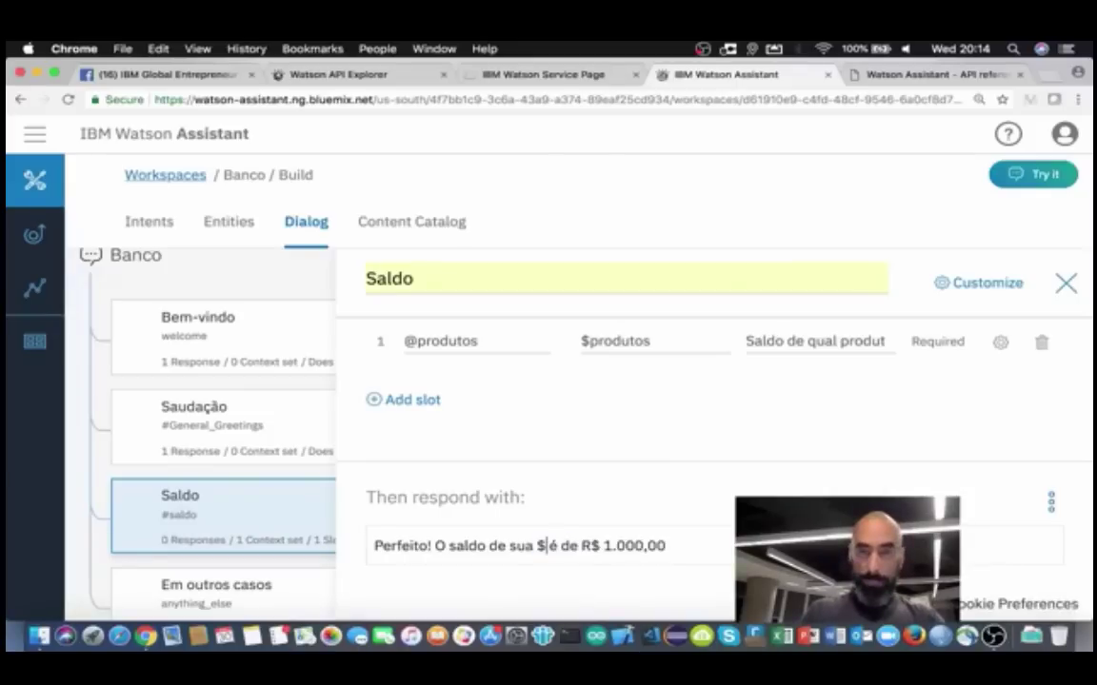
text(produtos)
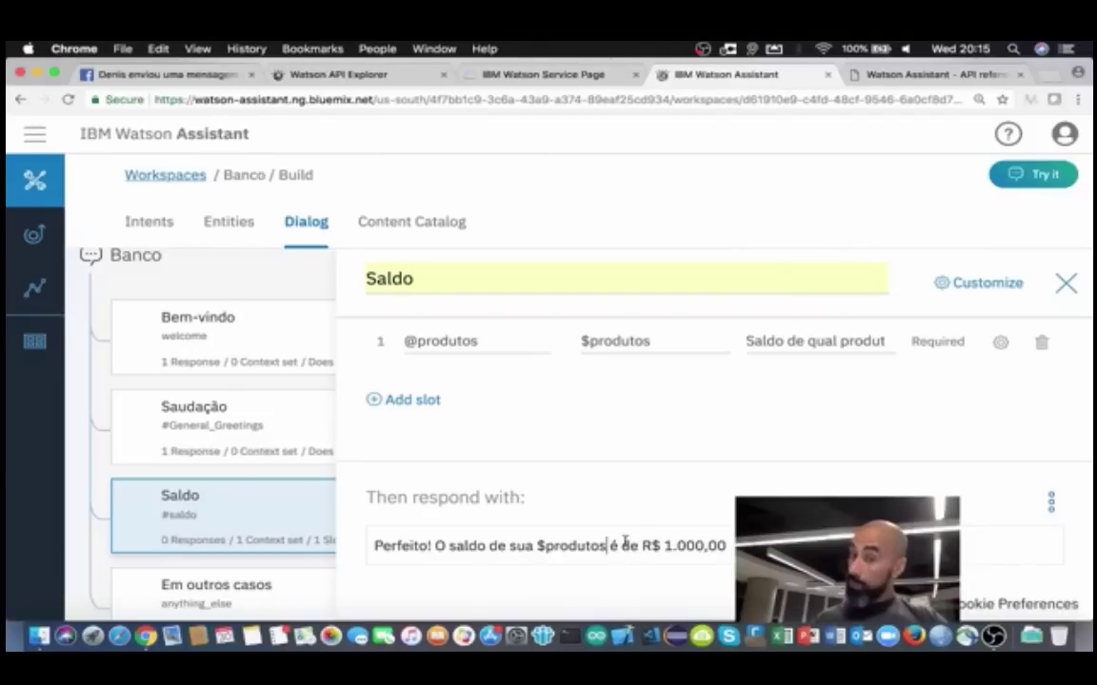
scroll(714, 429, down, 3)
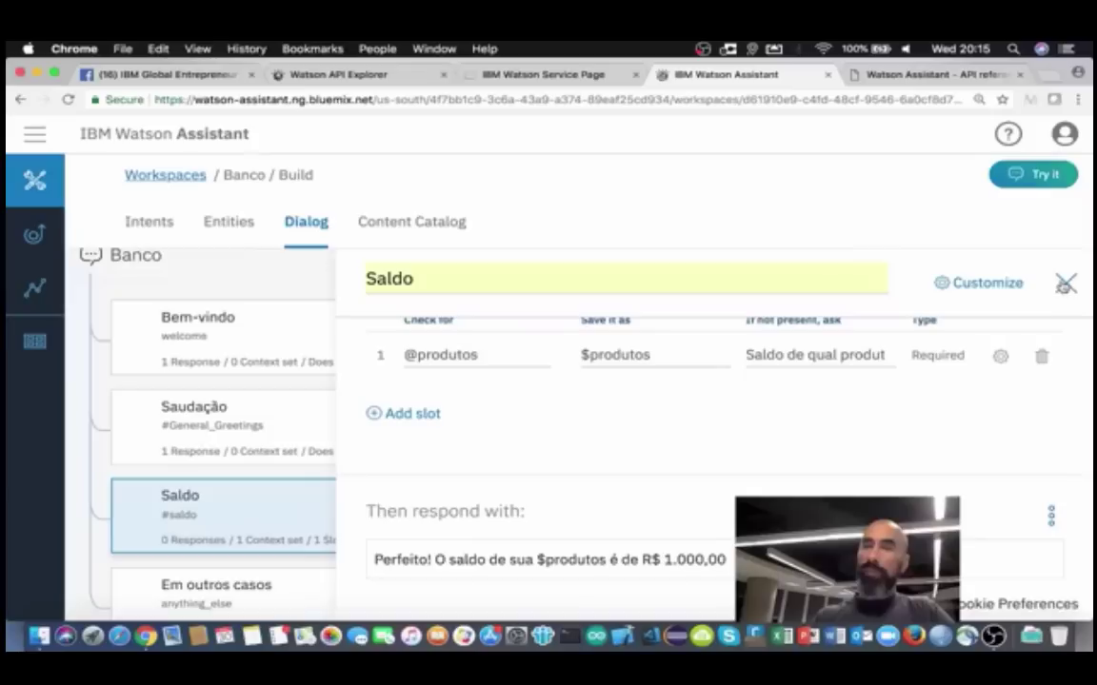
click(1065, 283)
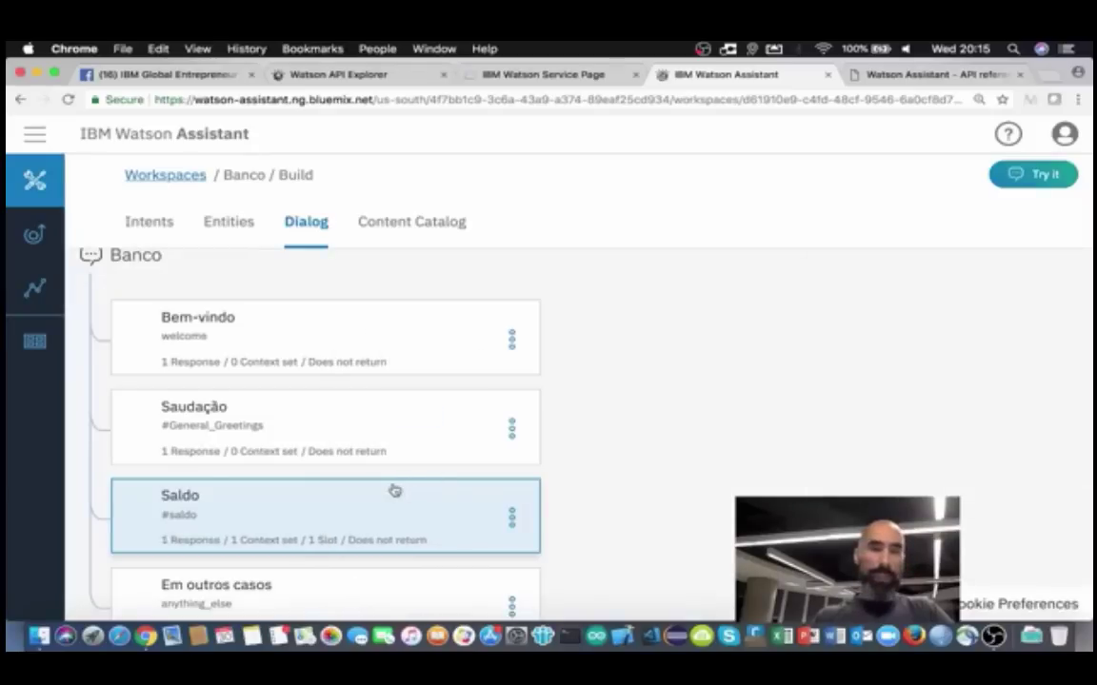
Step: Open the Try it out panel and clear the previous test conversation
scroll(391, 488, down, 2)
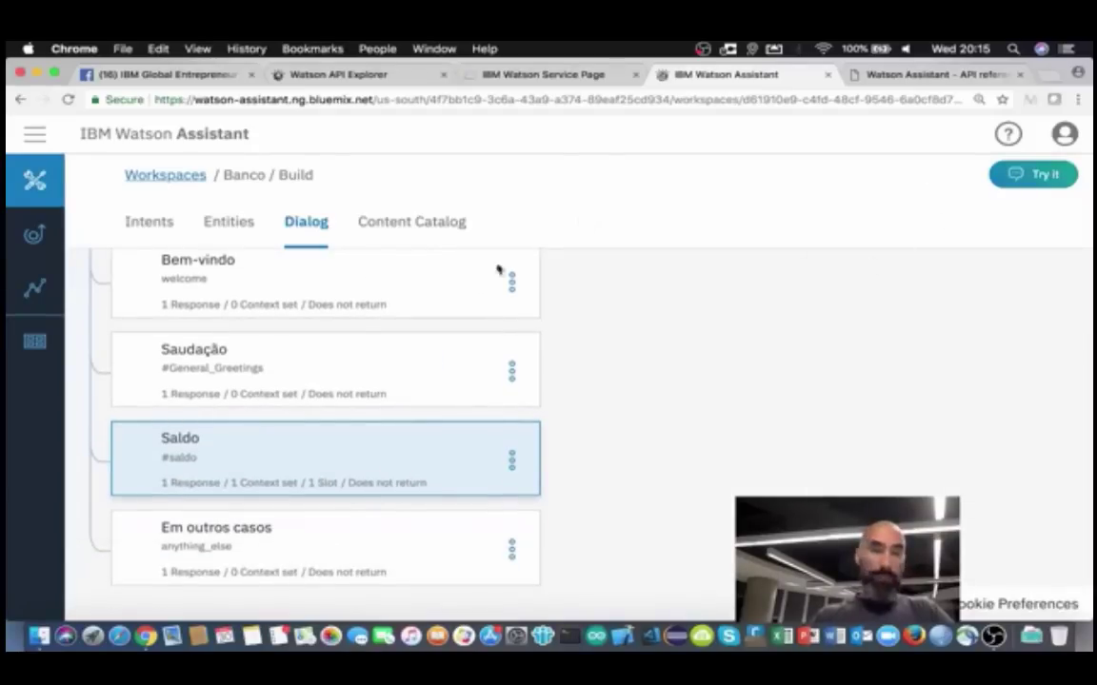
scroll(299, 443, up, 2)
scroll(300, 444, down, 2)
scroll(300, 444, down, 1)
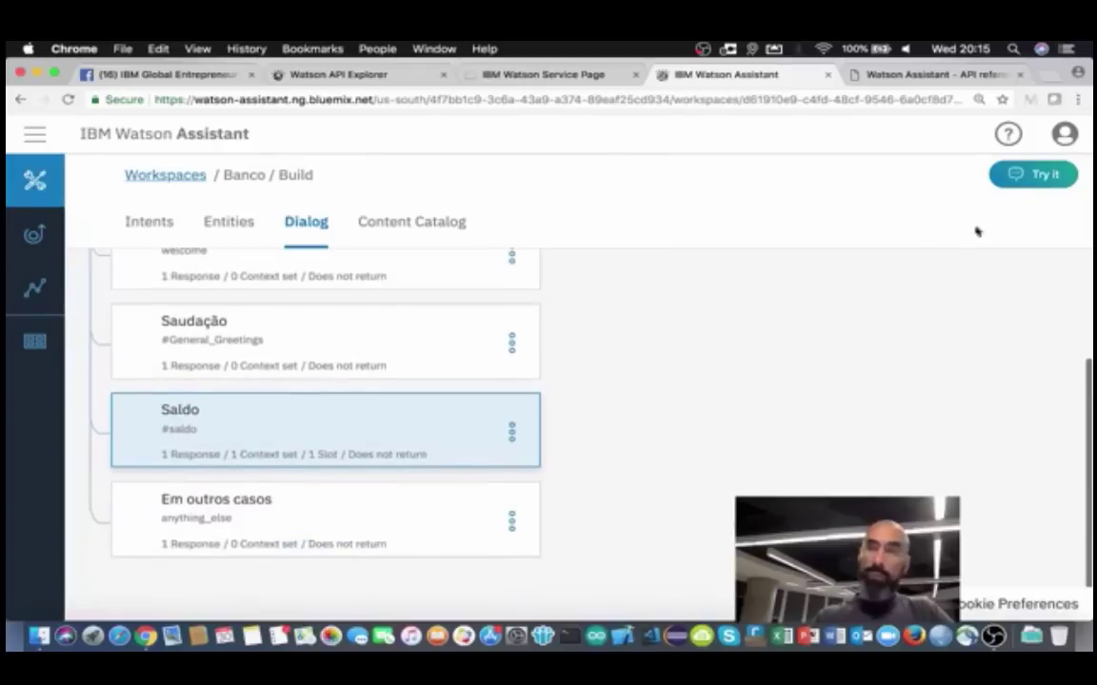
click(1047, 174)
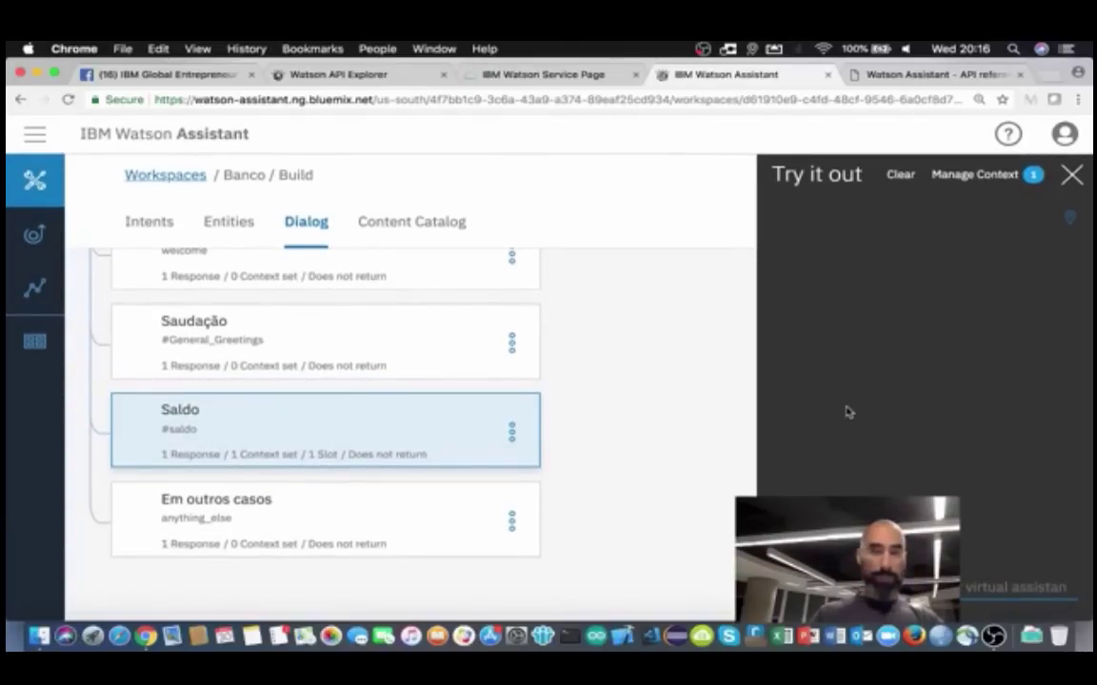
scroll(568, 408, up, 3)
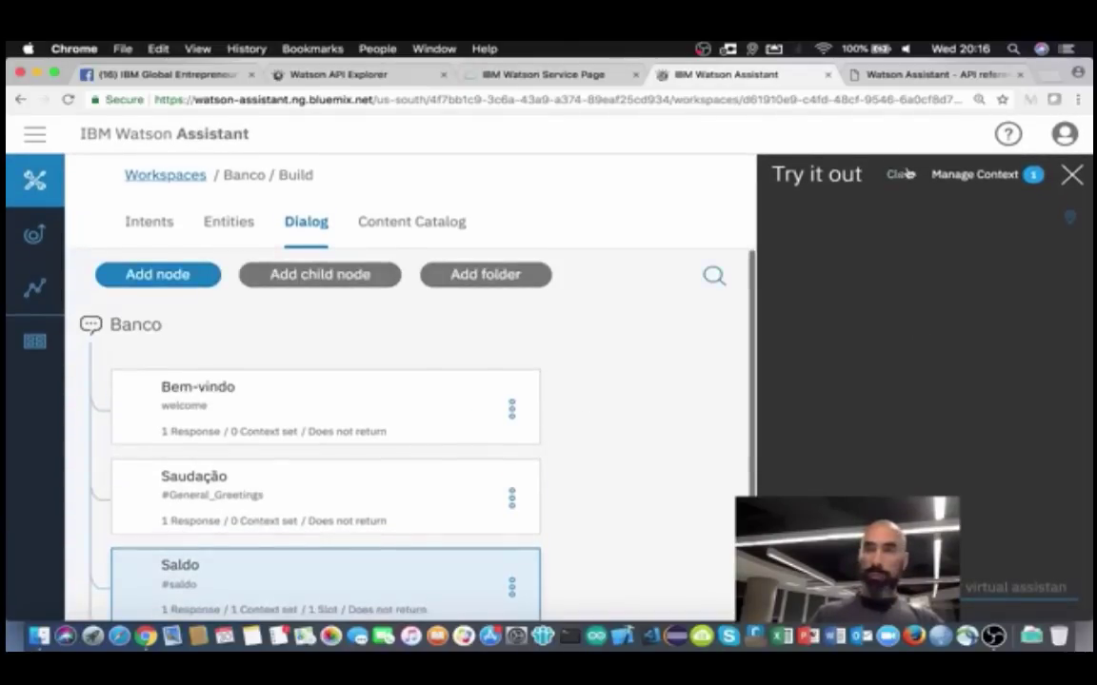
click(900, 174)
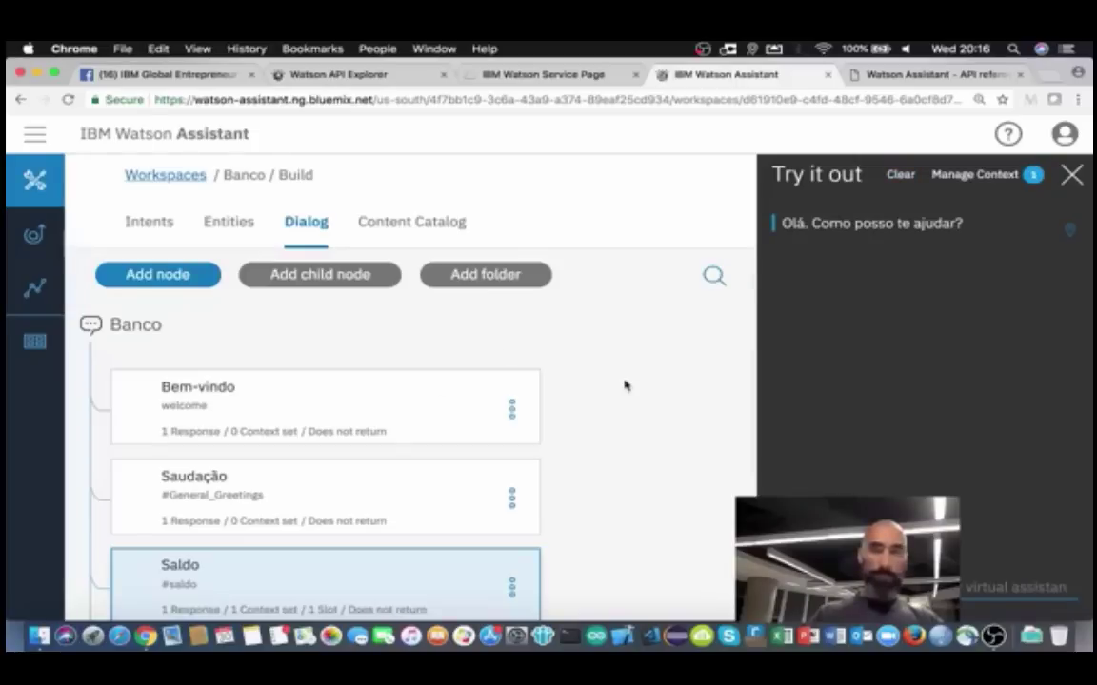
Step: Send the test message 'tudo bem?' in the chat
click(904, 588)
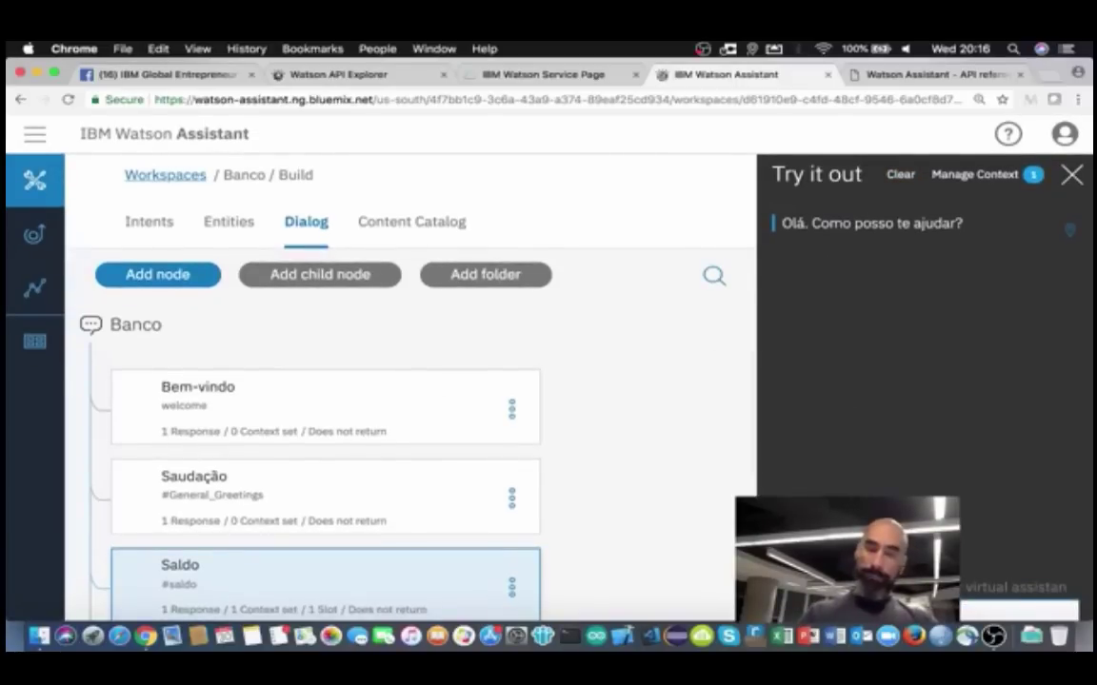
text(q)
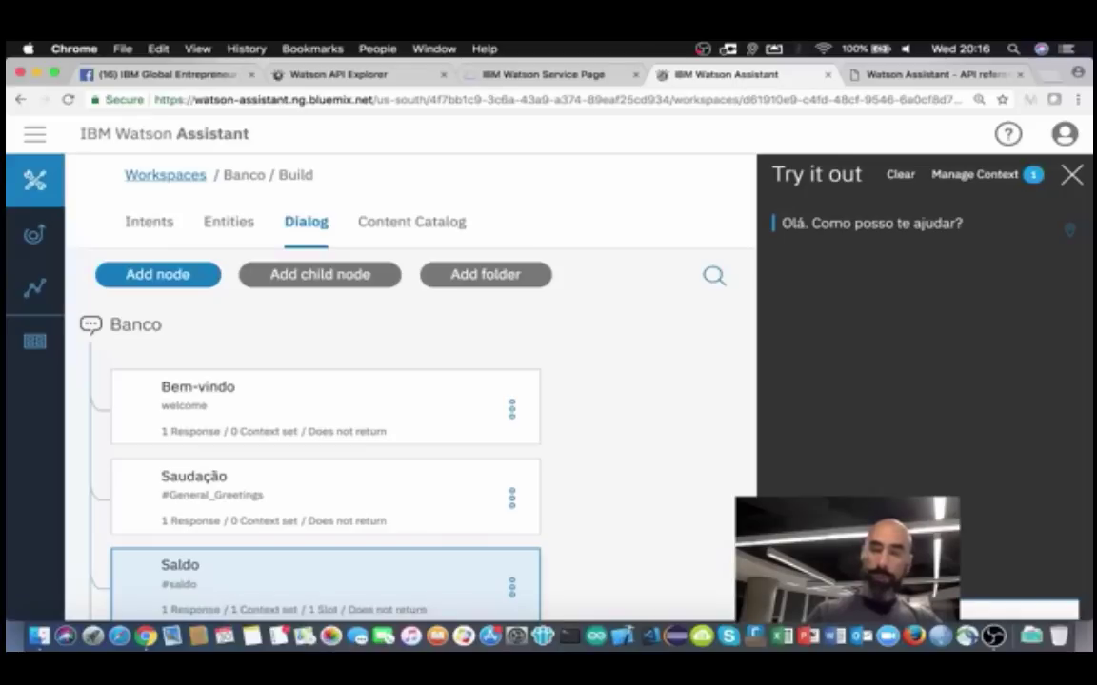
key(Return)
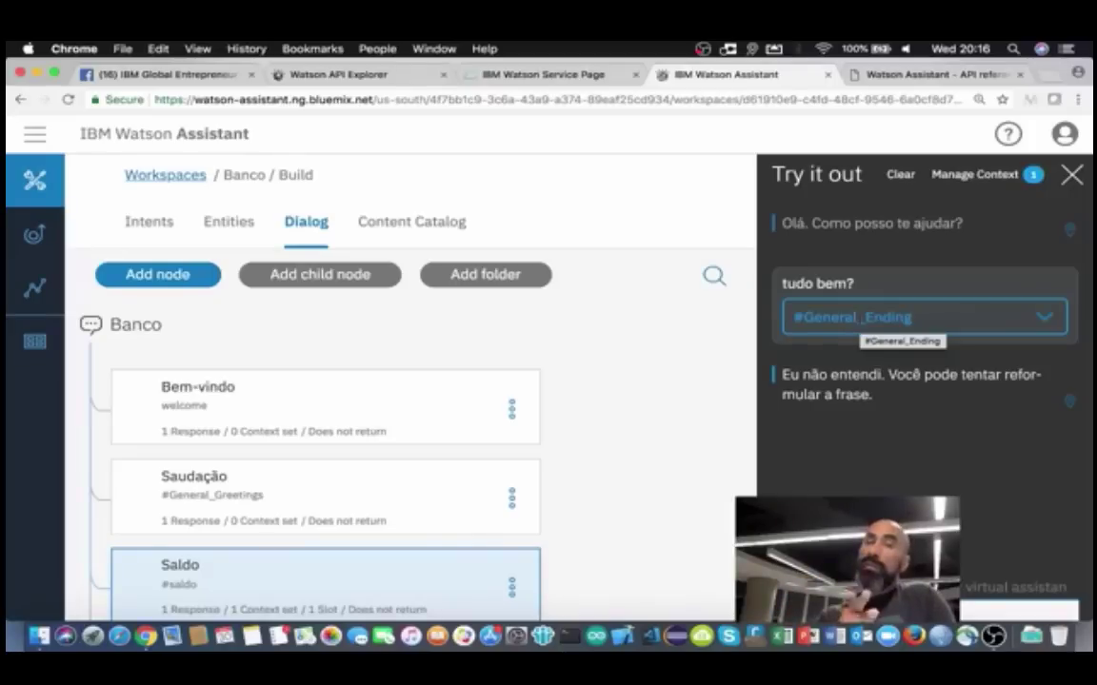
Step: Correct the intent of the test message 'tudo bem?' to #General_Greetings
click(1045, 318)
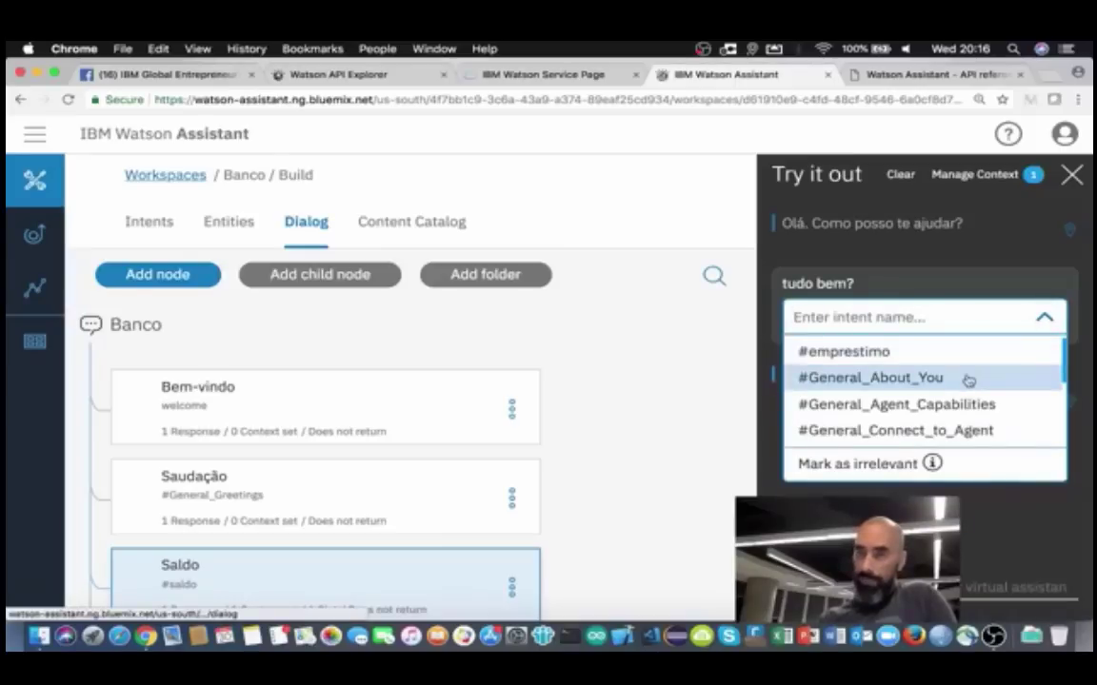
scroll(968, 378, down, 1)
scroll(968, 380, down, 2)
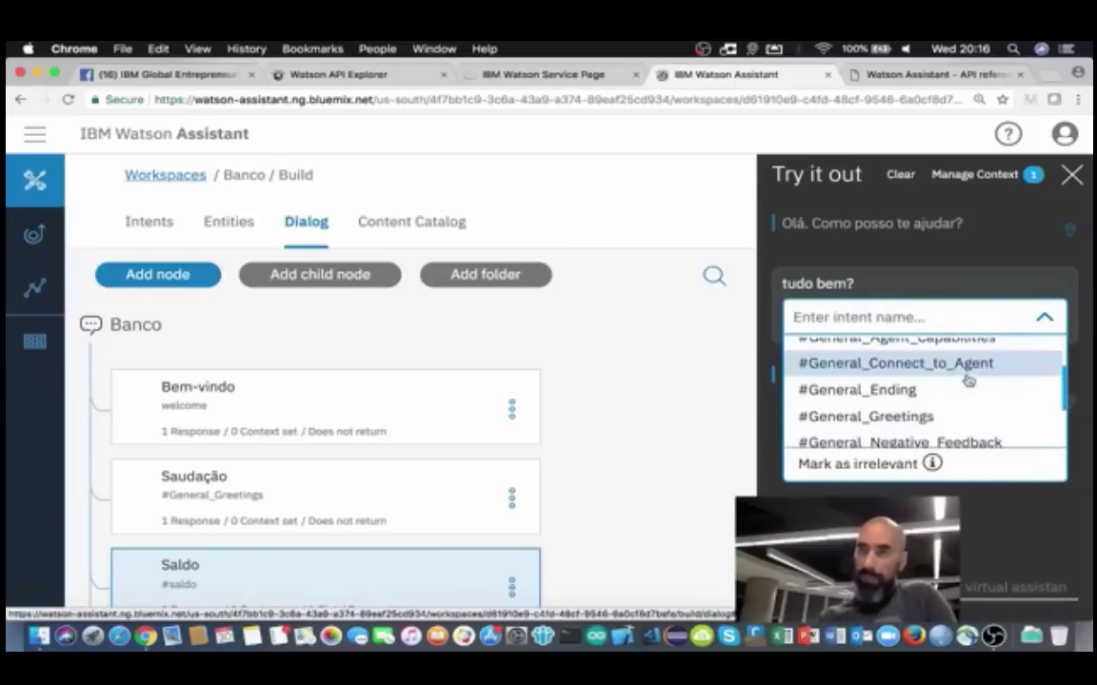
click(896, 411)
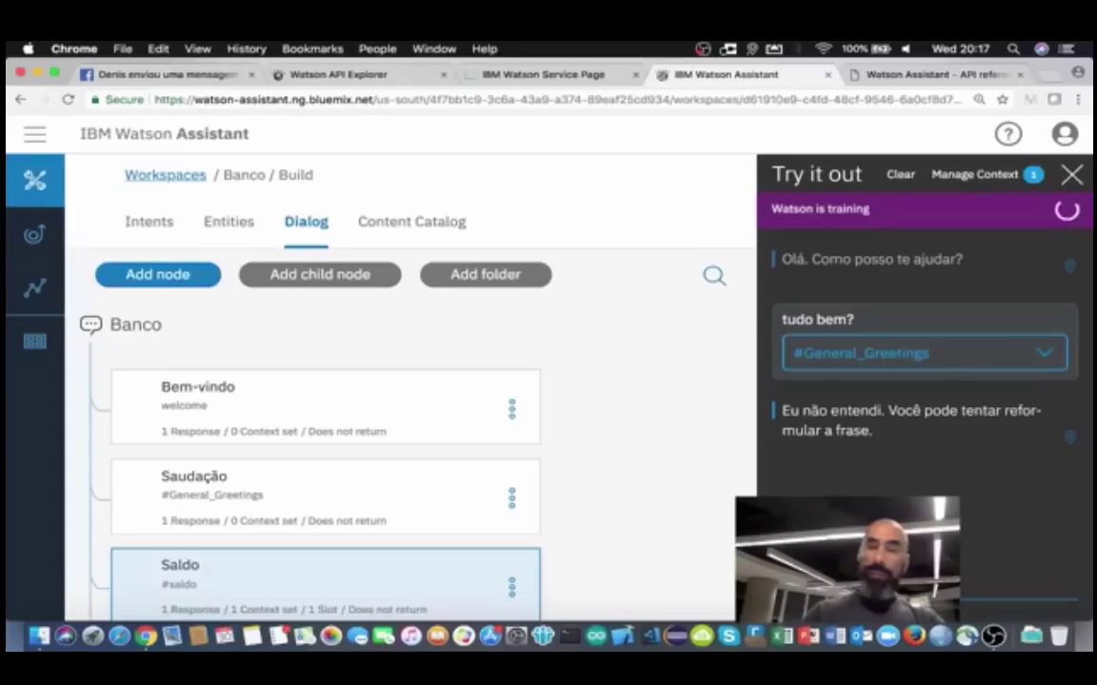
Step: Send an urgent balance request, a nonsense reply, 'cc', then 'qual o meu saldo?' to the test chat
text(u sal)
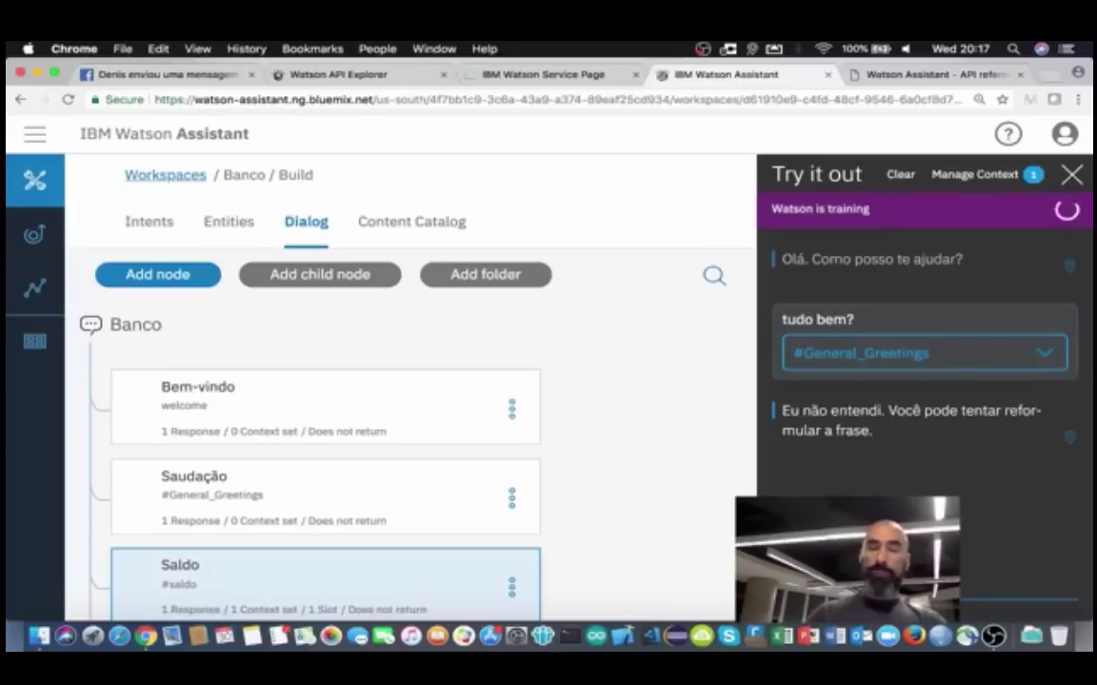
text(do, t)
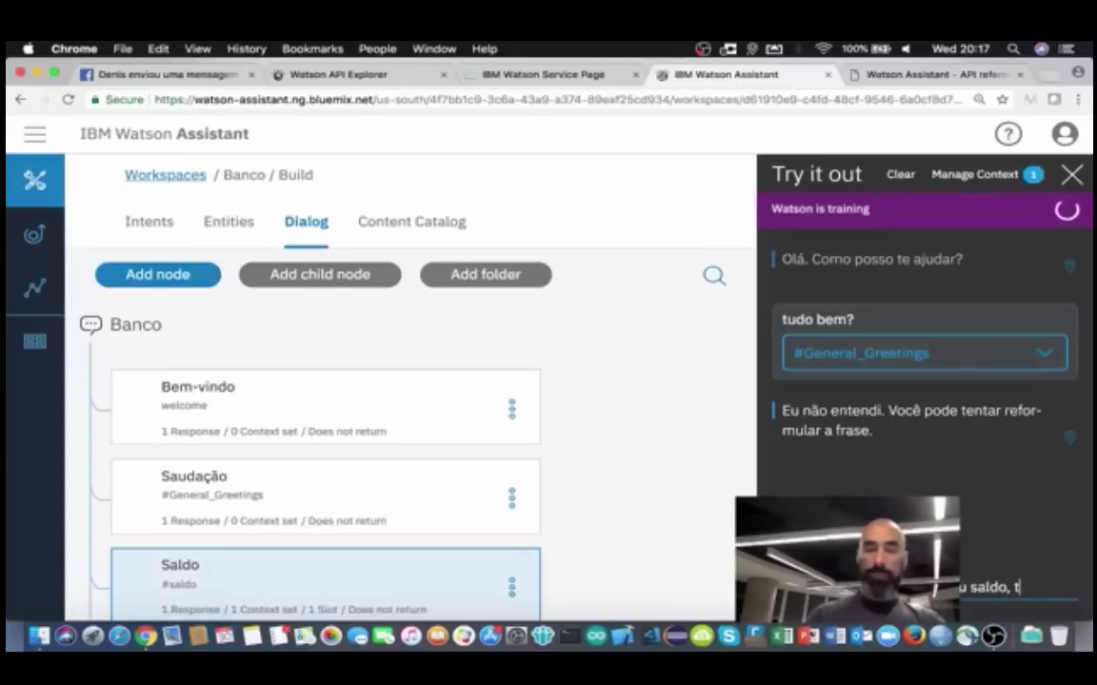
text(em jeito?)
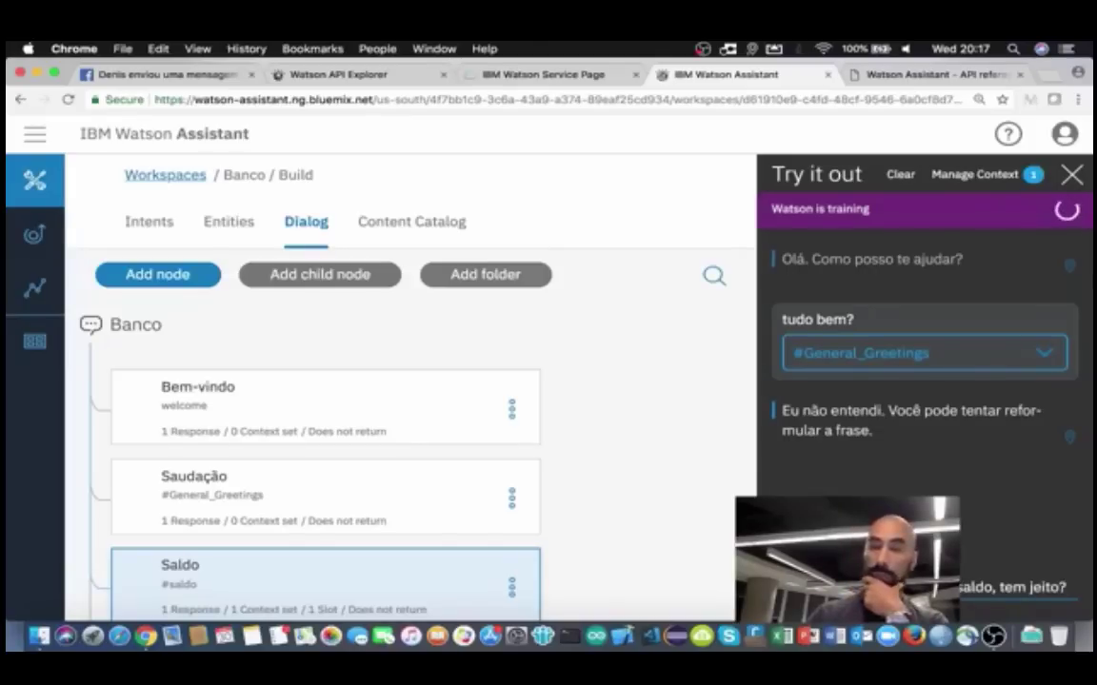
key(Return)
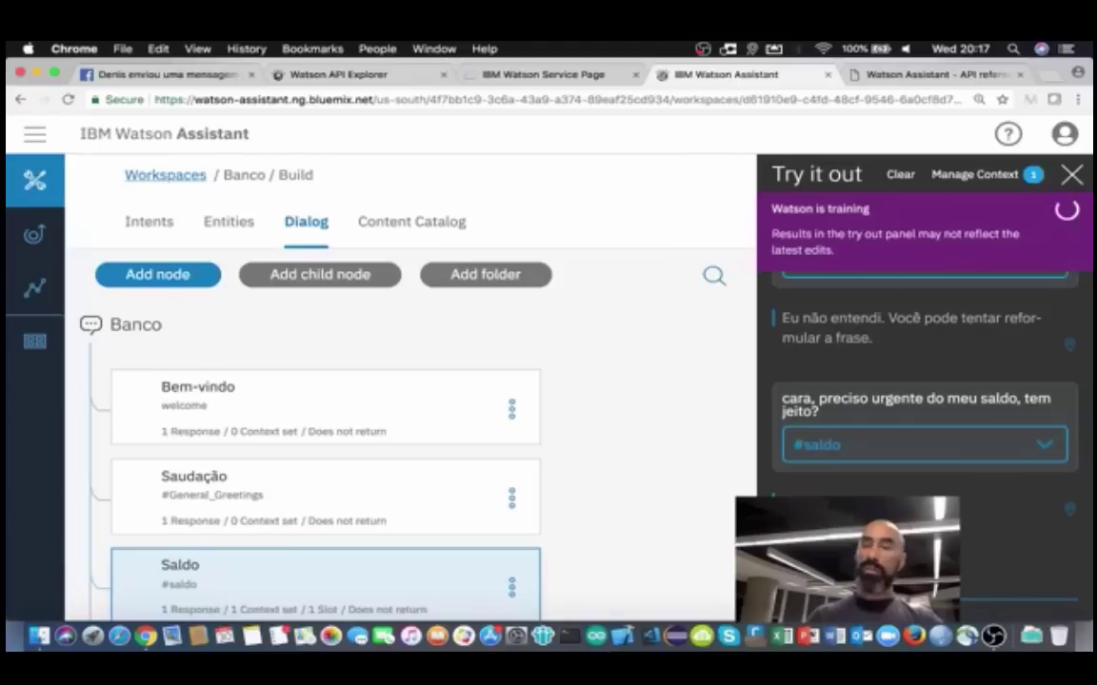
text(kldsjfklsdjfsdklj)
key(Return)
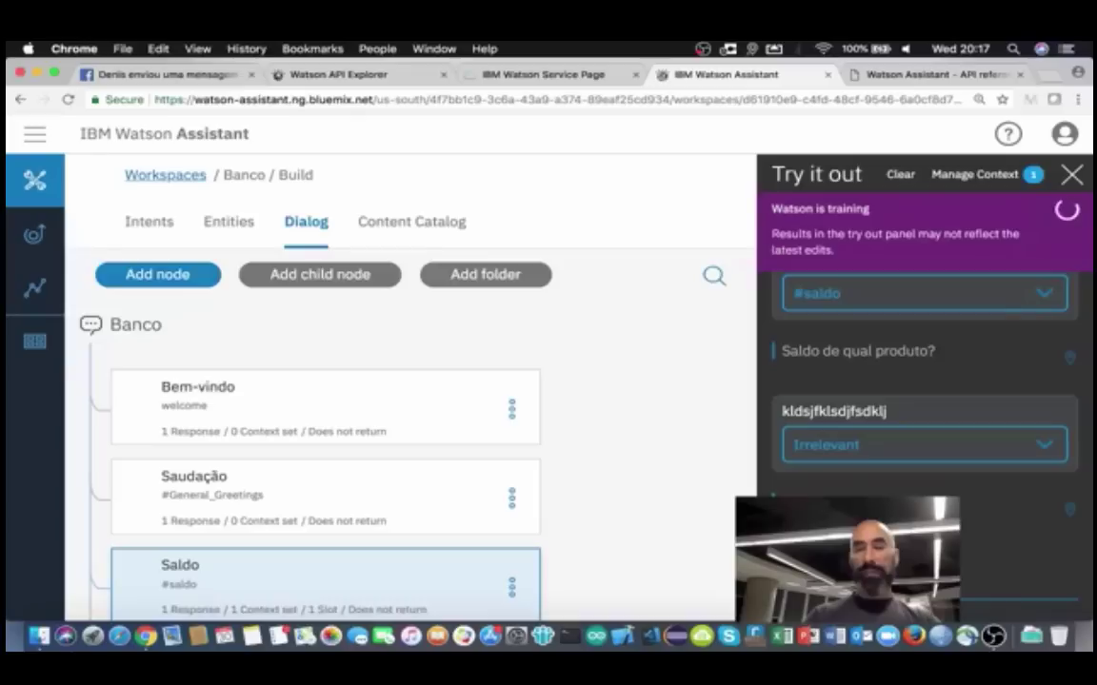
key(Return)
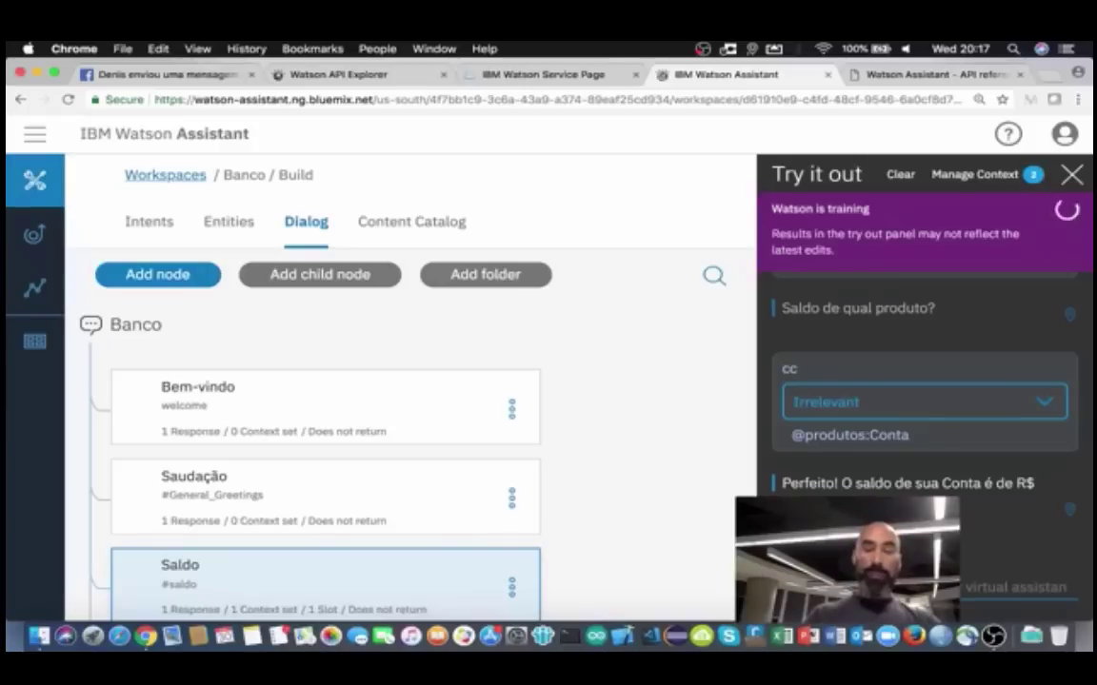
click(1018, 610)
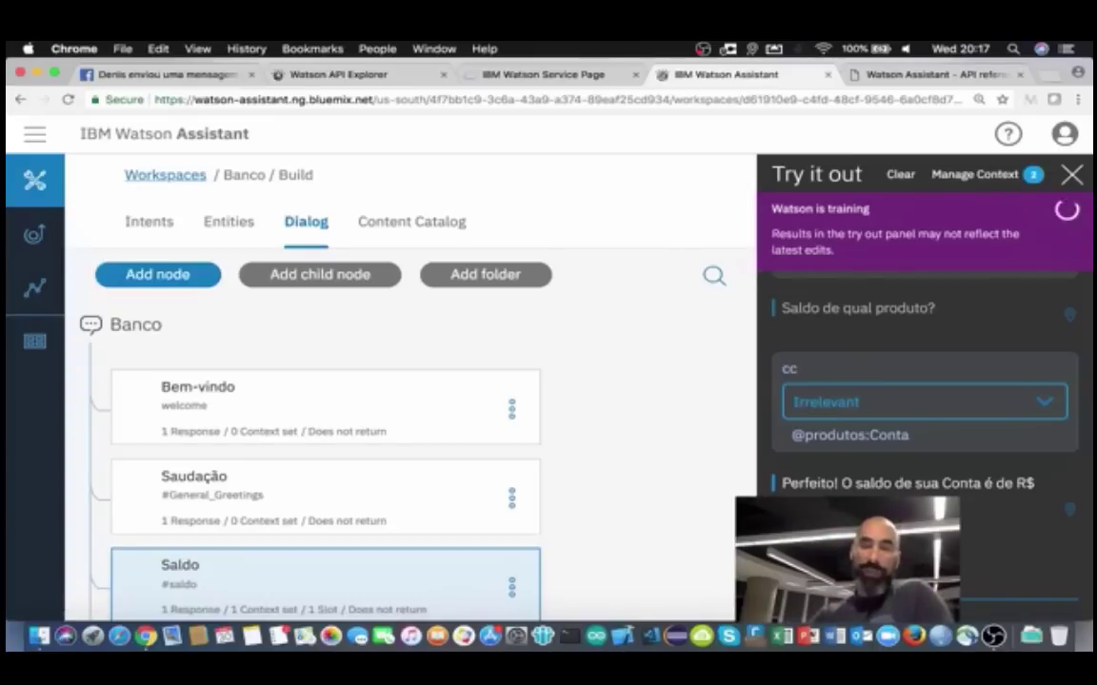
key(Return)
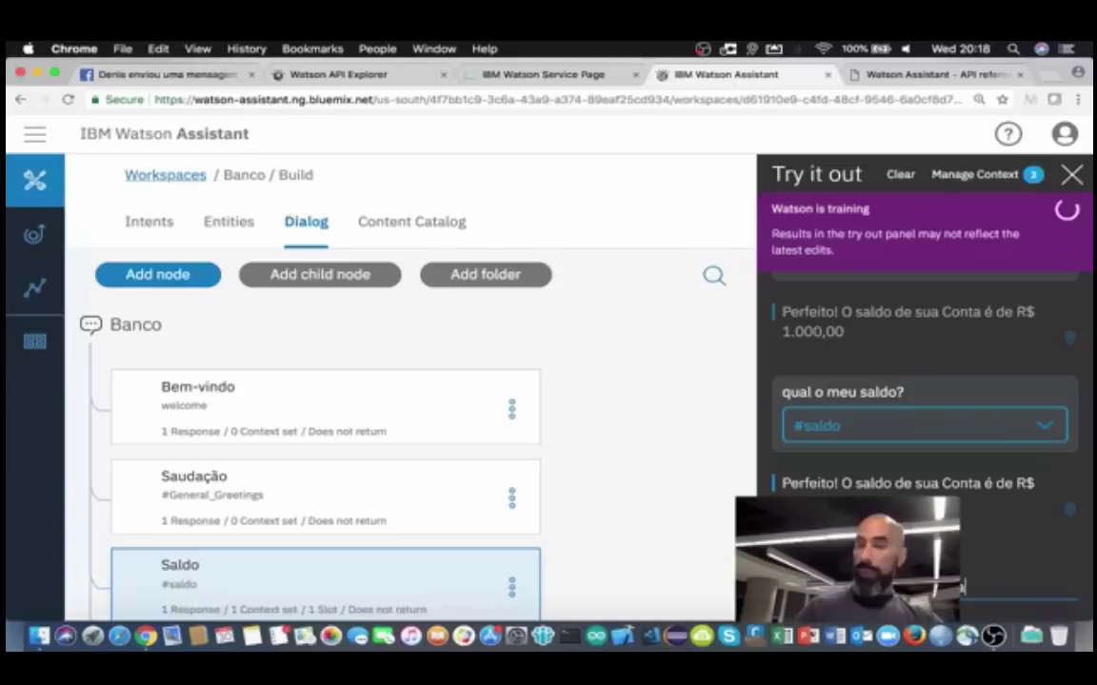
Step: Ask 'qual o saldo de minha poupansa?' and 'qual o saldo mesmo?', then review the Poupança replies
text(ansa)
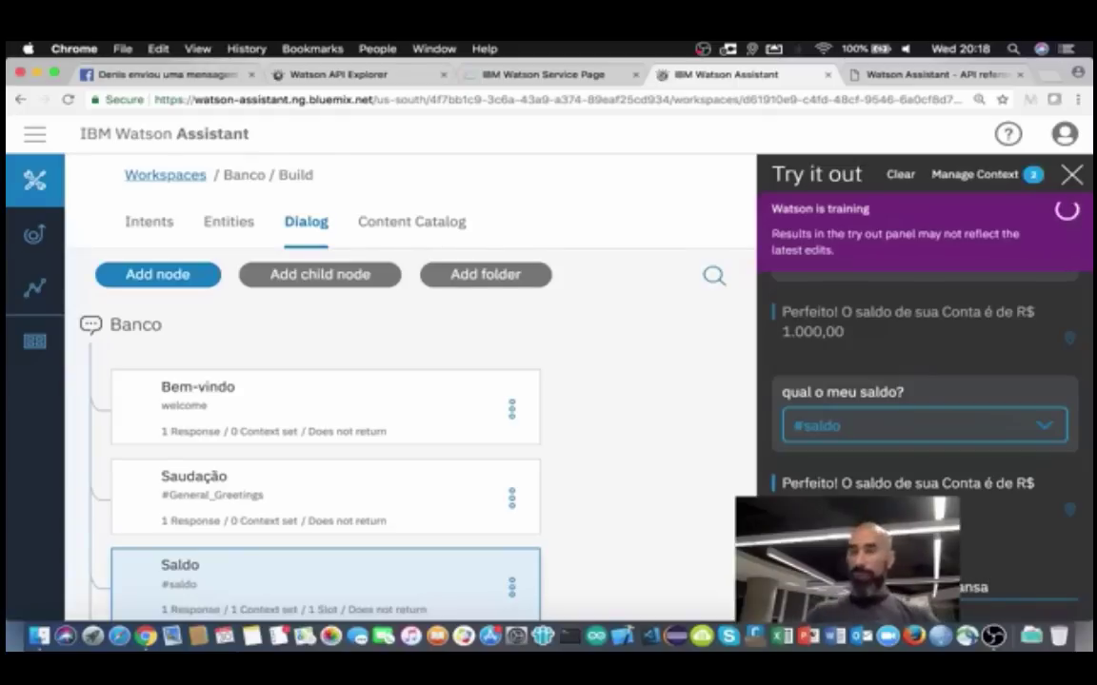
text(?)
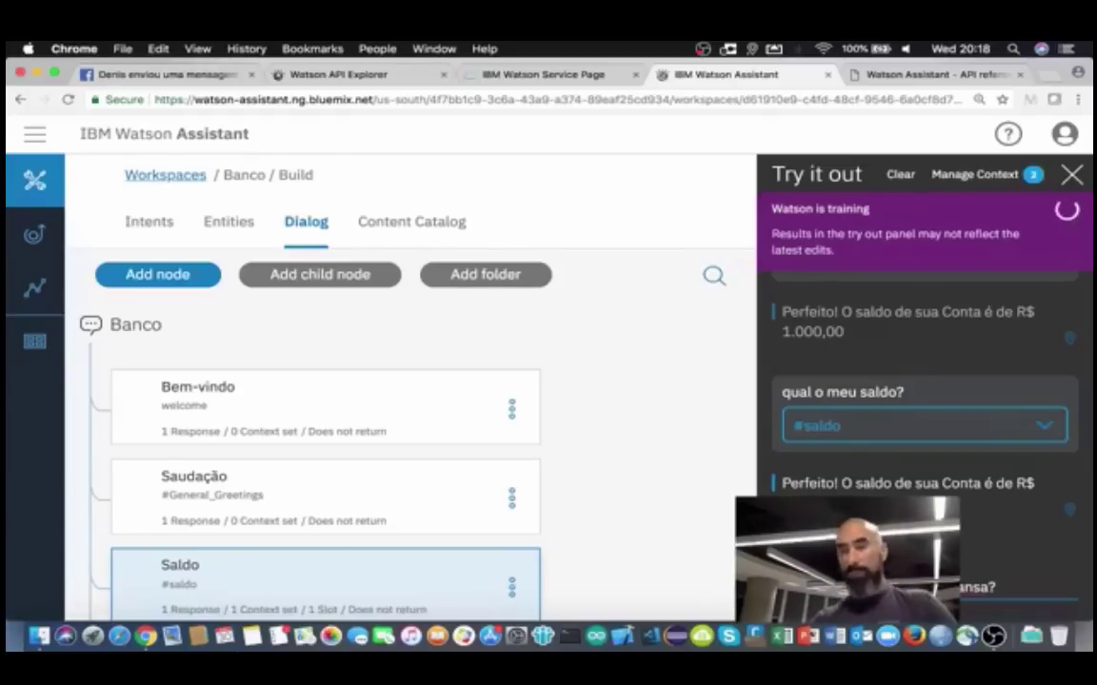
key(Return)
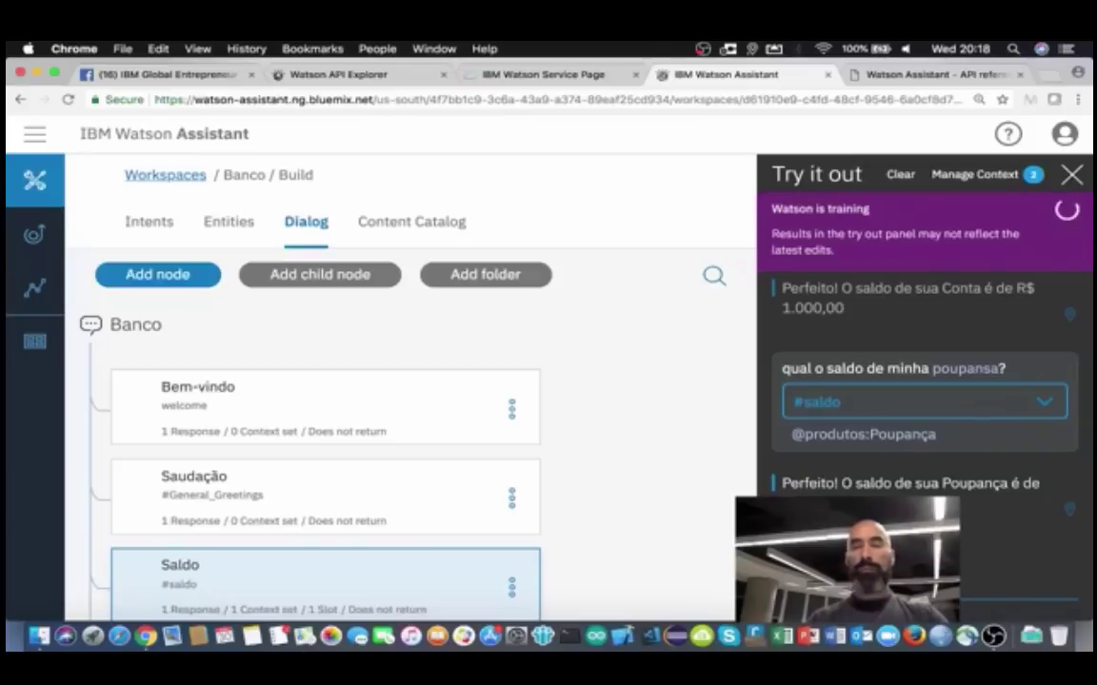
key(Return)
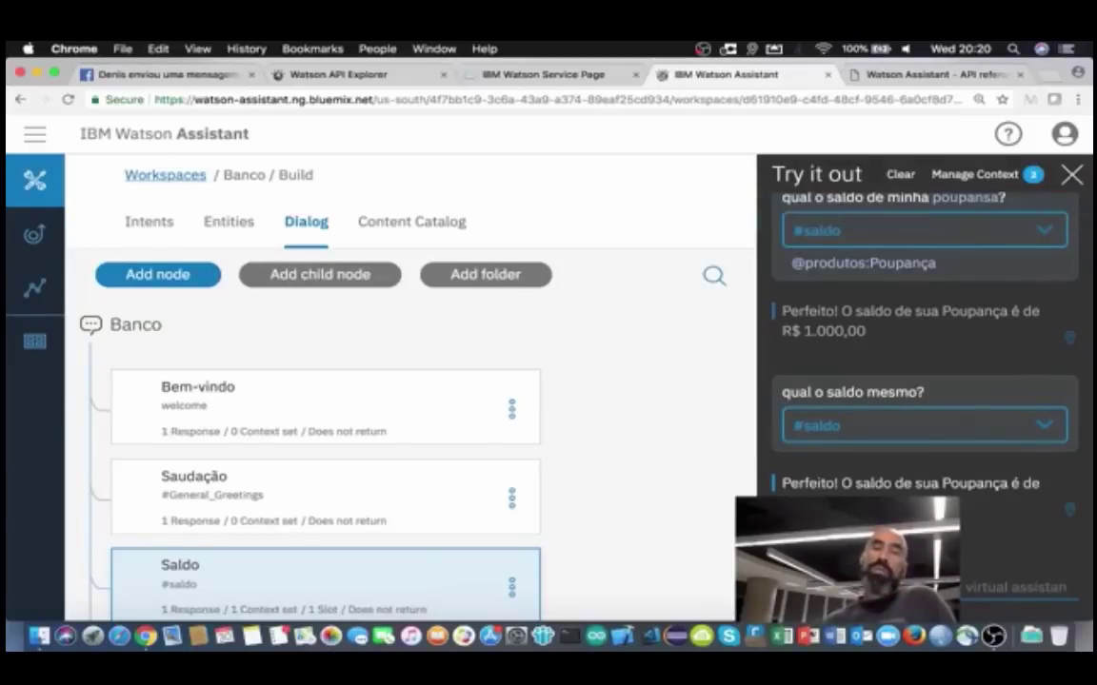
scroll(937, 416, up, 5)
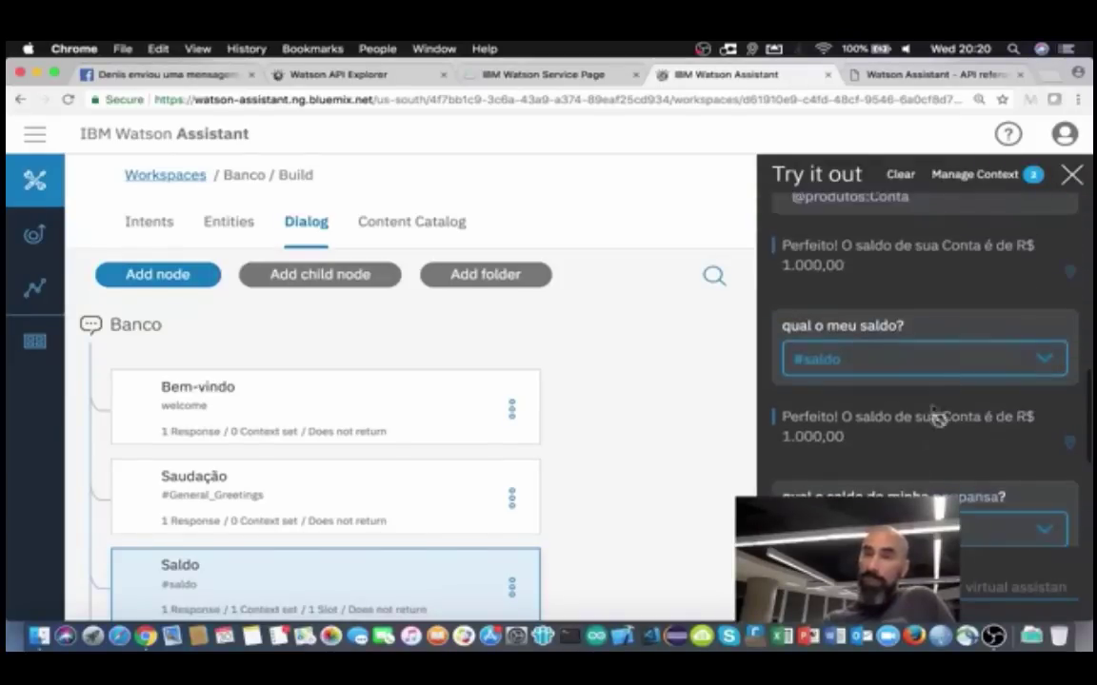